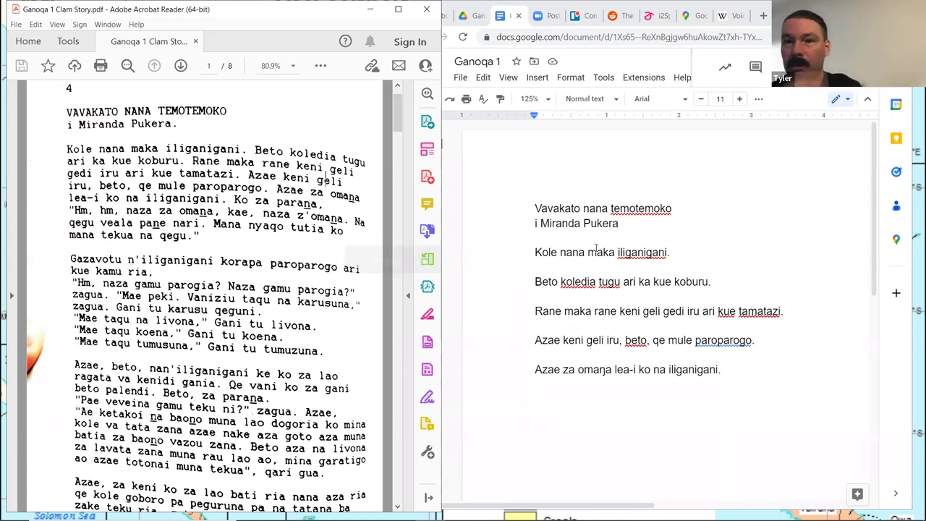
Add an extra blank line after each of the first four story sentences in the Google Docs document.
{"action": "left_click", "coordinate": [535, 265]}
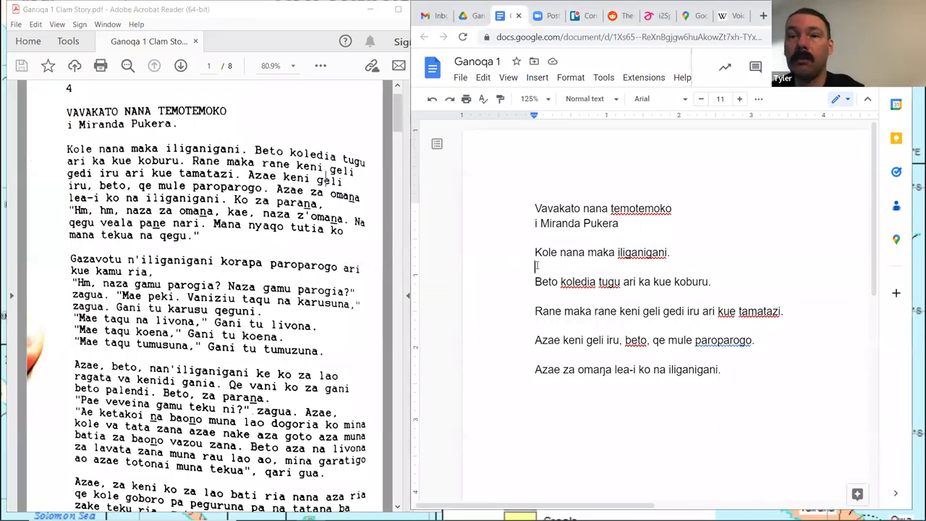
{"action": "key", "text": "Return"}
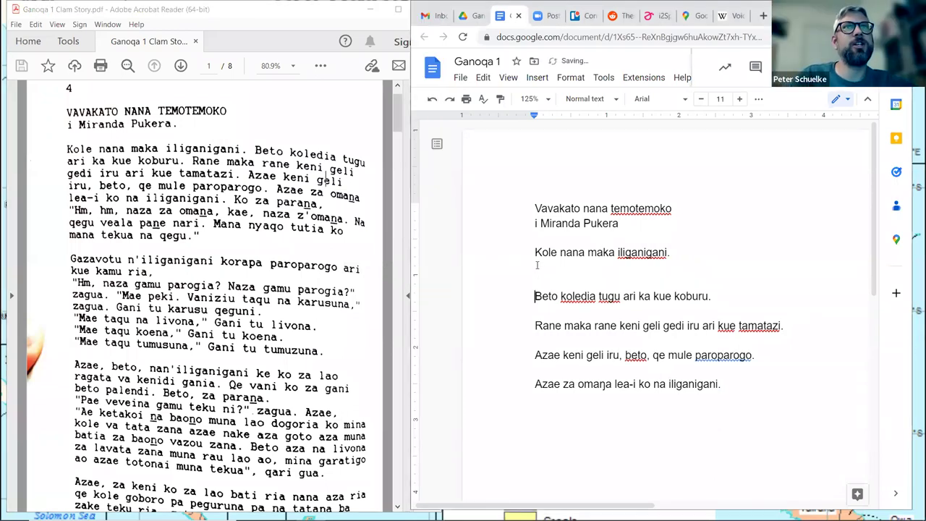
{"action": "key", "text": "Return"}
{"action": "key", "text": "Down"}
{"action": "key", "text": "Down"}
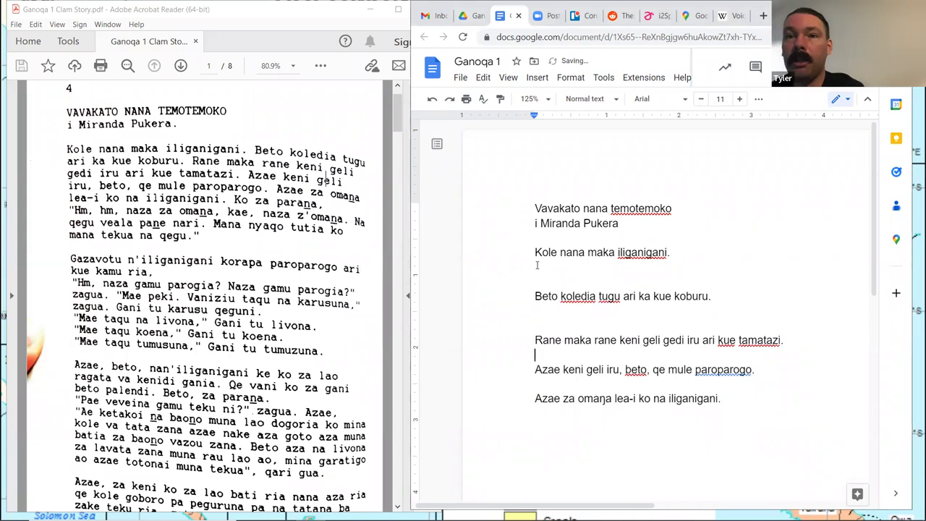
{"action": "key", "text": "Return"}
{"action": "key", "text": "Down"}
{"action": "key", "text": "Down"}
{"action": "key", "text": "Return"}
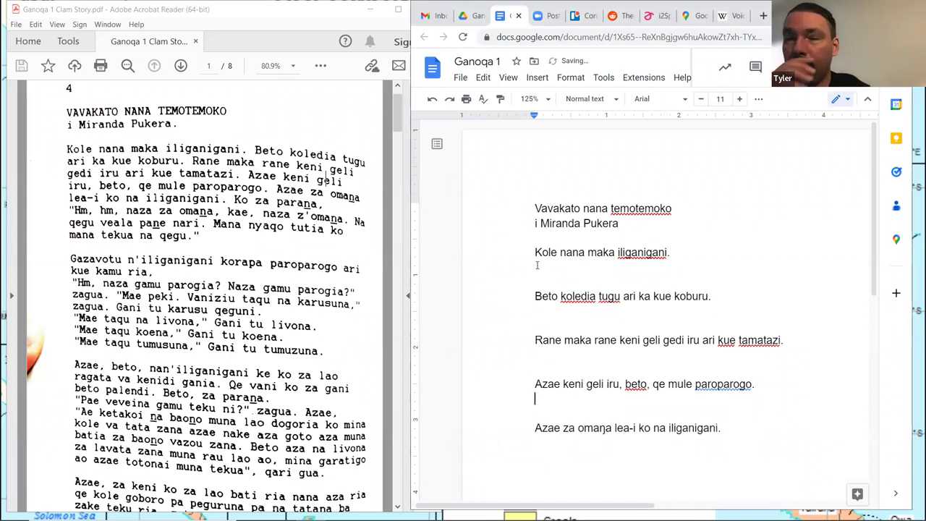
{"action": "key", "text": "Down"}
{"action": "key", "text": "End"}
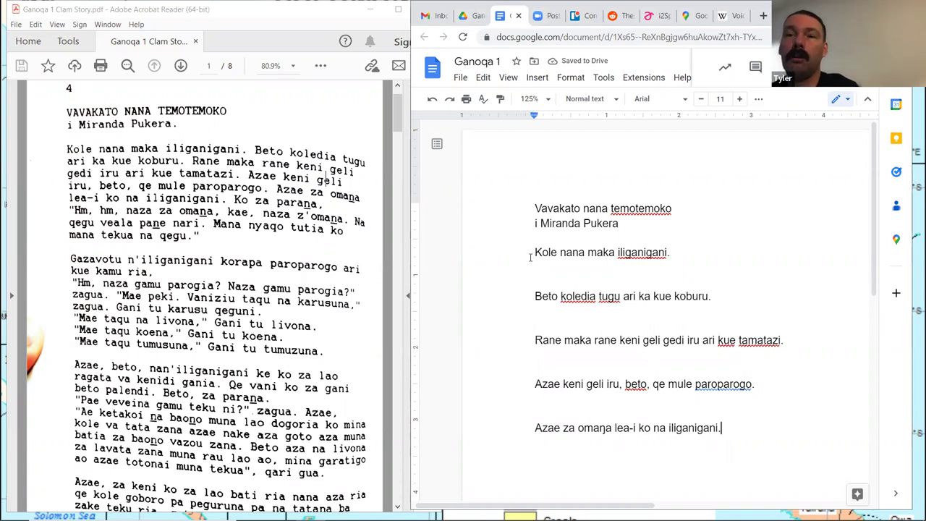
Replace the old baseline text in FieldWorks Language Explorer with the sentence "Kole nana maka iliganigani." copied from the Google Docs document.
{"action": "left_click_drag", "start_coordinate": [535, 256], "coordinate": [695, 256]}
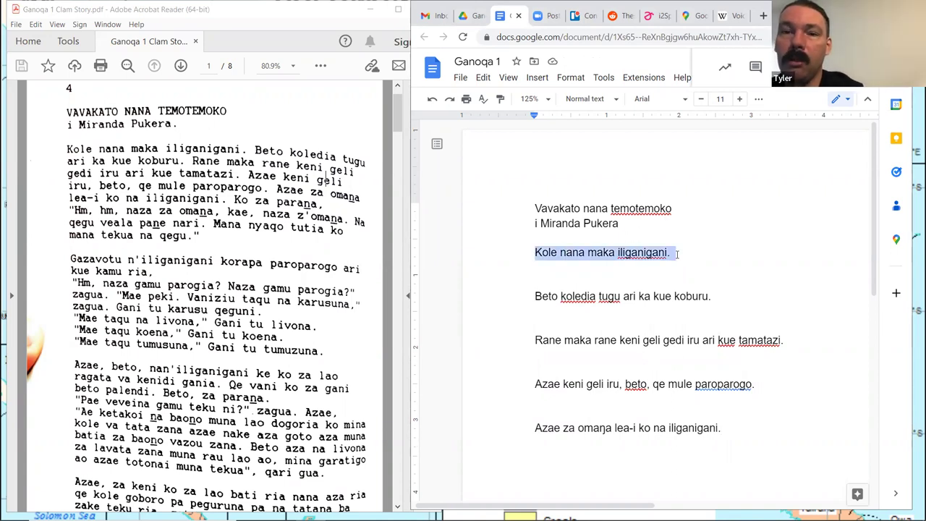
{"action": "left_click", "coordinate": [490, 509]}
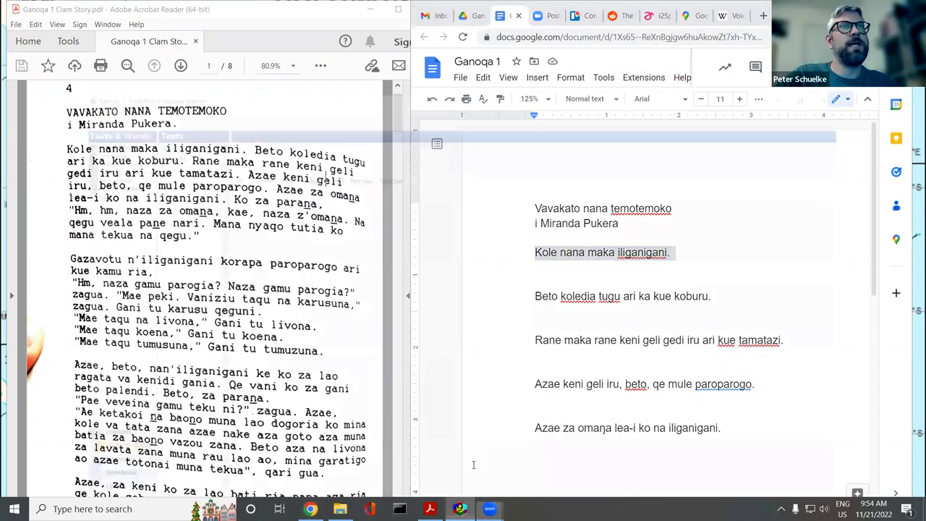
{"action": "key", "text": "alt+Tab"}
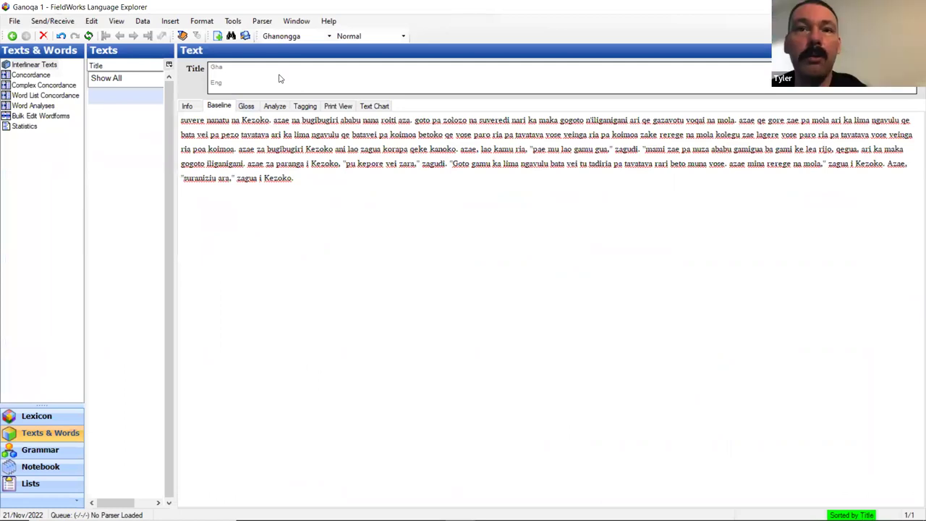
{"action": "left_click", "coordinate": [15, 21]}
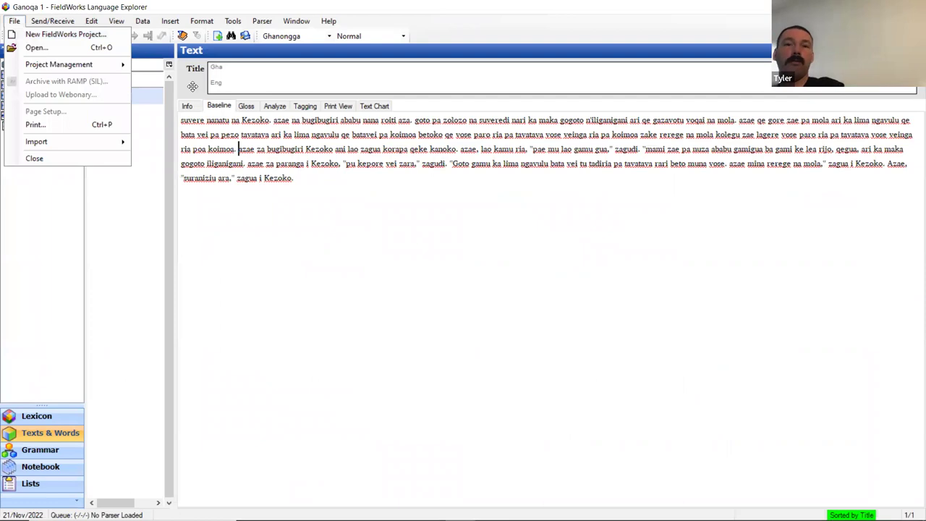
{"action": "key", "text": "Escape"}
{"action": "key", "text": "ctrl+a"}
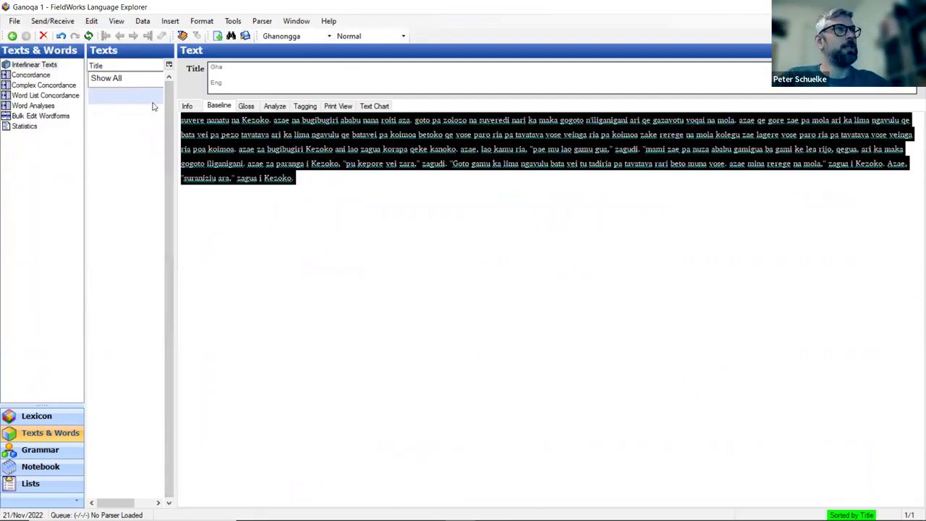
{"action": "key", "text": "ctrl+v"}
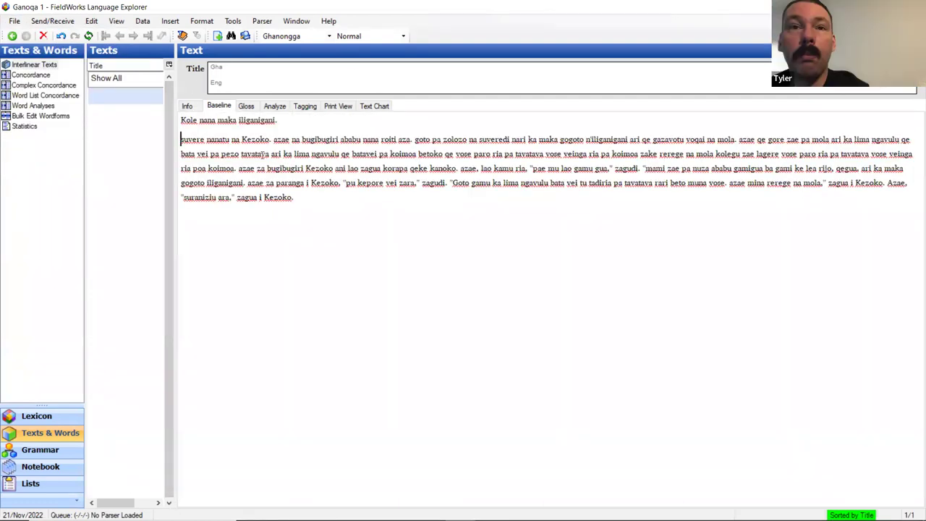
{"action": "left_click_drag", "start_coordinate": [181, 137], "coordinate": [390, 213]}
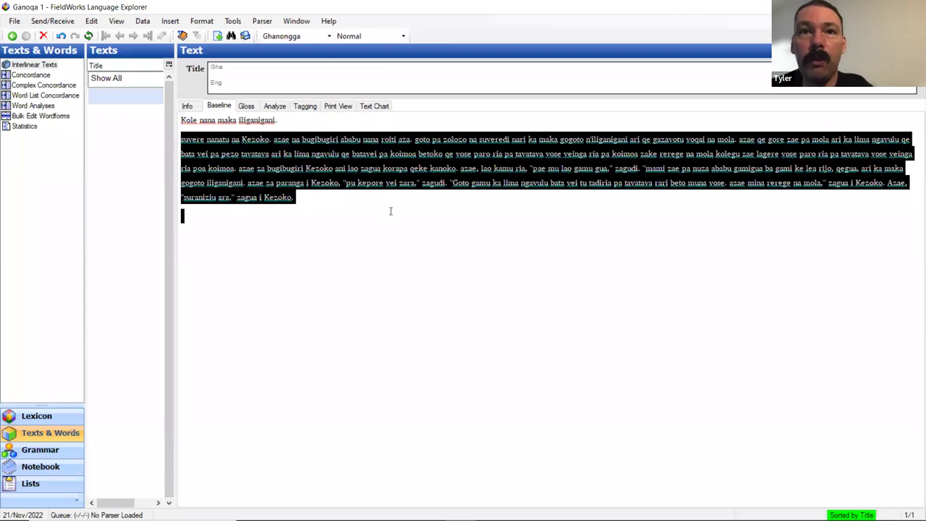
{"action": "key", "text": "Delete"}
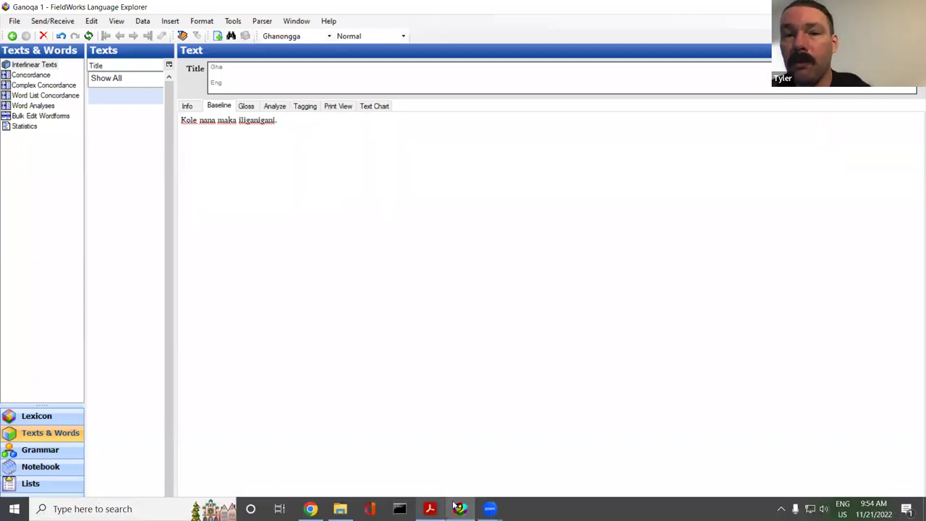
Copy the remaining four story sentences from the Google Docs document into the FieldWorks baseline, below the first sentence.
{"action": "left_click", "coordinate": [311, 500]}
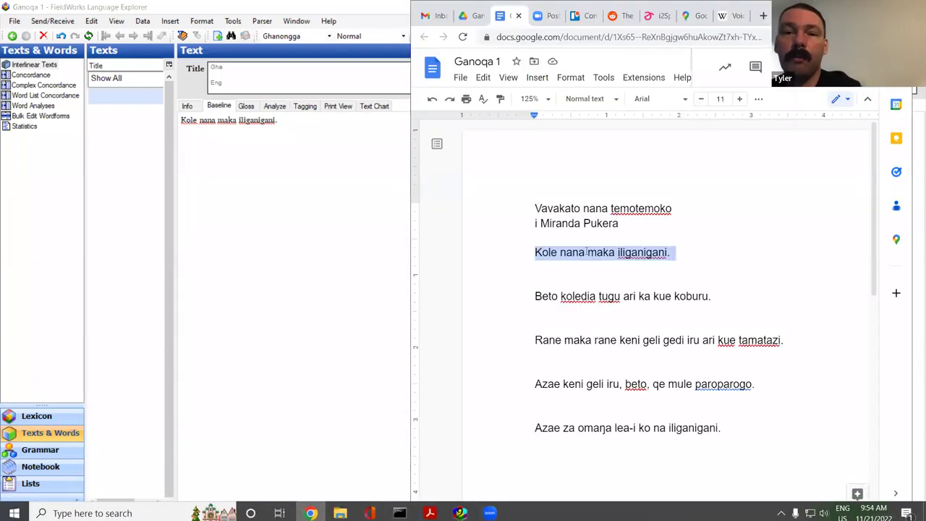
{"action": "left_click_drag", "start_coordinate": [536, 284], "coordinate": [539, 380]}
{"action": "left_click_drag", "start_coordinate": [830, 410], "coordinate": [841, 422]}
{"action": "key", "text": "ctrl+c"}
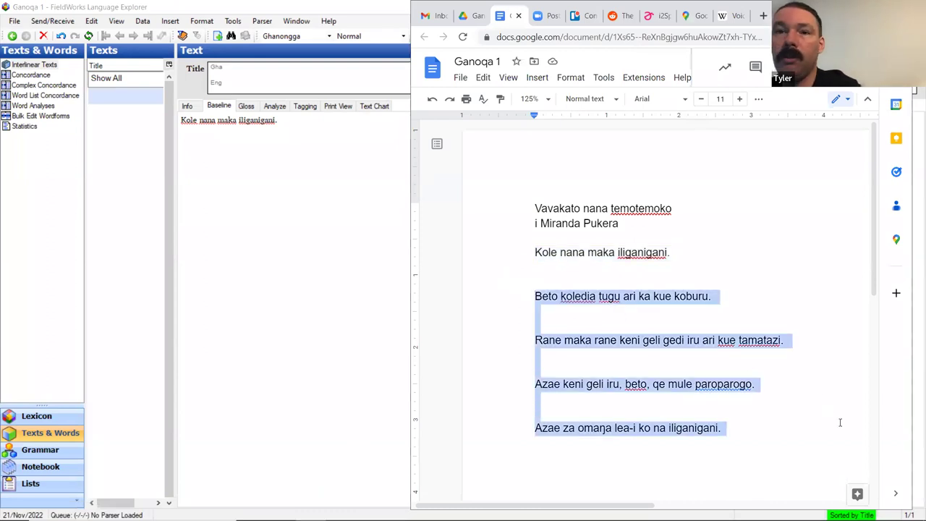
{"action": "left_click", "coordinate": [296, 163]}
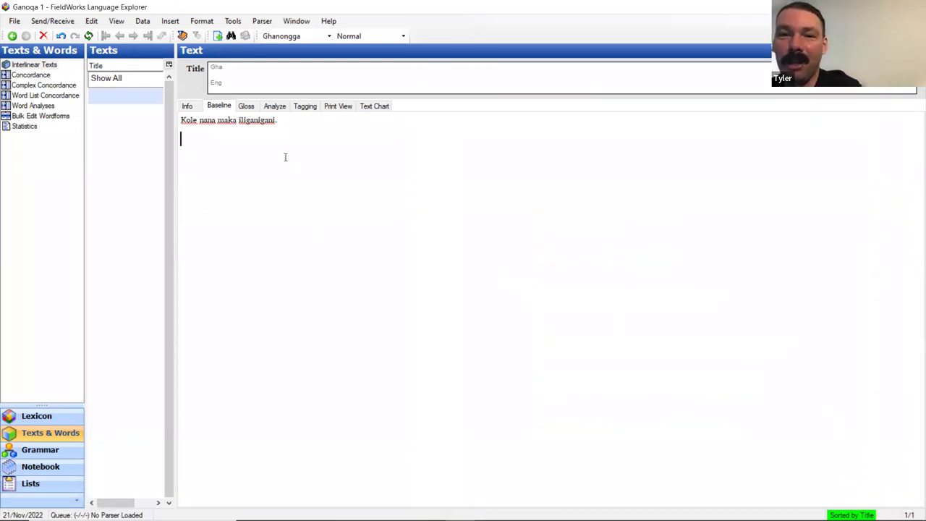
{"action": "key", "text": "ctrl+v"}
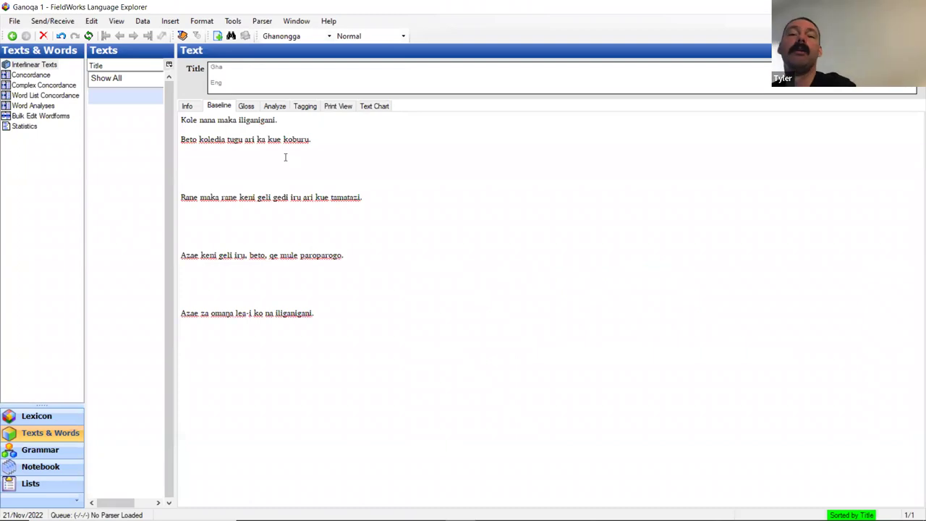
Remove the line breaks between the baseline sentences, joining all five into one paragraph with a single space between sentences.
{"action": "key", "text": "BackSpace"}
{"action": "key", "text": "BackSpace"}
{"action": "key", "text": "Down"}
{"action": "key", "text": "Right"}
{"action": "key", "text": "Right"}
{"action": "key", "text": "Right"}
{"action": "key", "text": "Right"}
{"action": "key", "text": "Right"}
{"action": "key", "text": "Right"}
{"action": "key", "text": "Right"}
{"action": "key", "text": "Right"}
{"action": "key", "text": "Right"}
{"action": "key", "text": "Right"}
{"action": "key", "text": "Right"}
{"action": "key", "text": "Right"}
{"action": "key", "text": "Right"}
{"action": "key", "text": "Right"}
{"action": "key", "text": "Right"}
{"action": "key", "text": "Right"}
{"action": "key", "text": "Right"}
{"action": "key", "text": "Right"}
{"action": "key", "text": "Right"}
{"action": "key", "text": "Right"}
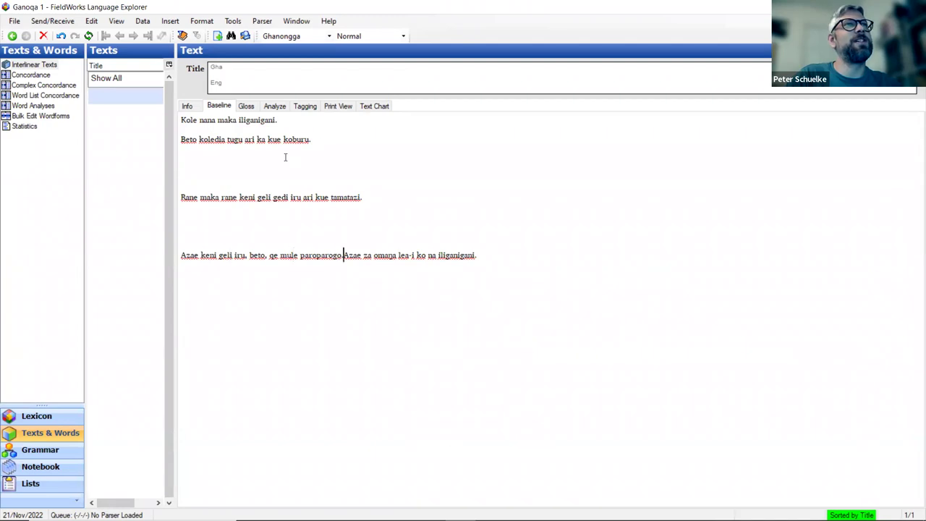
{"action": "key", "text": "Home"}
{"action": "key", "text": "BackSpace"}
{"action": "key", "text": "BackSpace"}
{"action": "key", "text": "BackSpace"}
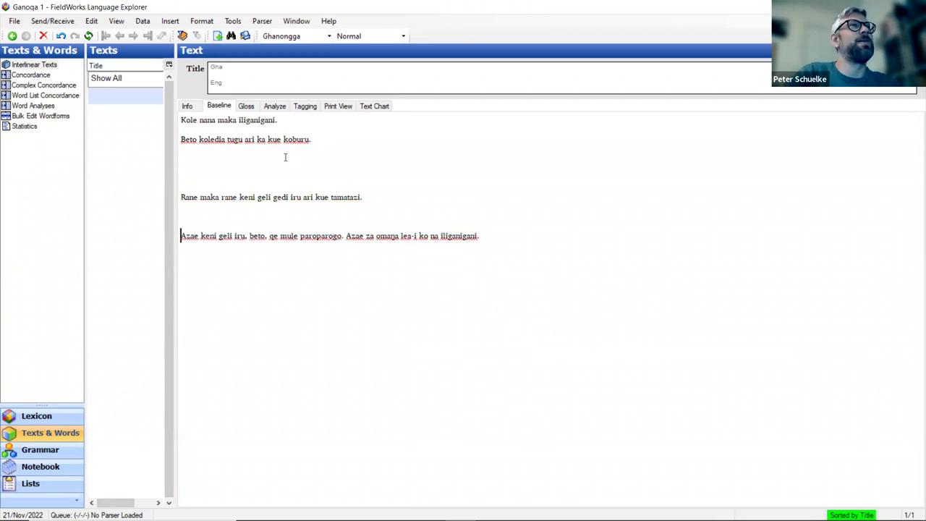
{"action": "key", "text": "Up"}
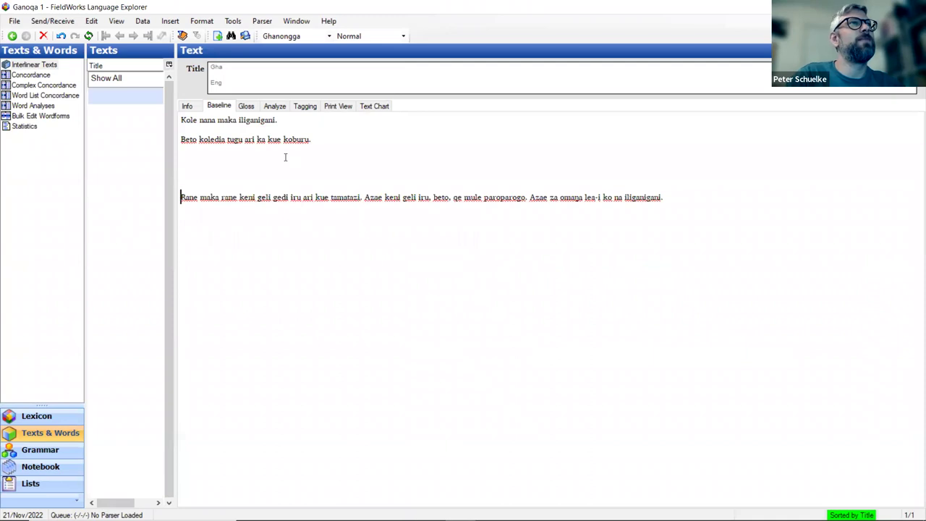
{"action": "key", "text": "BackSpace"}
{"action": "key", "text": "BackSpace"}
{"action": "key", "text": "BackSpace"}
{"action": "key", "text": "Up"}
{"action": "key", "text": "BackSpace"}
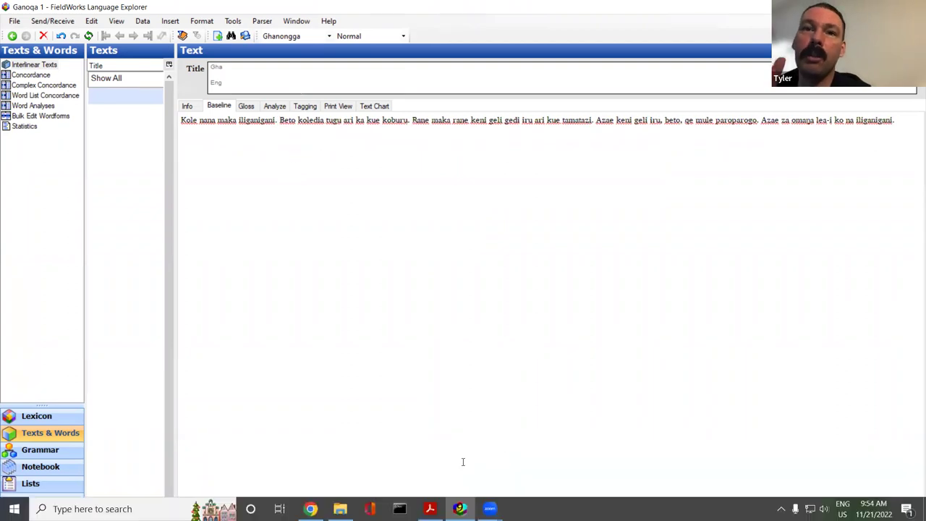
Copy "Vavakato nana temotemoko" from the Google Docs document as the text's Ghanongga title in FieldWorks, and set the English title to "Story of the clam".
{"action": "left_click", "coordinate": [310, 509]}
{"action": "left_click_drag", "start_coordinate": [536, 208], "coordinate": [673, 209]}
{"action": "key", "text": "ctrl+c"}
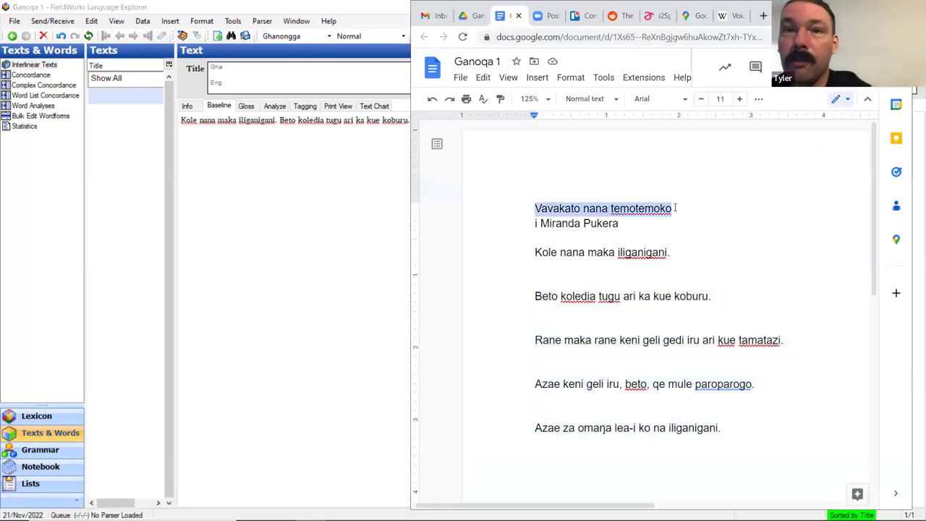
{"action": "left_click", "coordinate": [410, 32]}
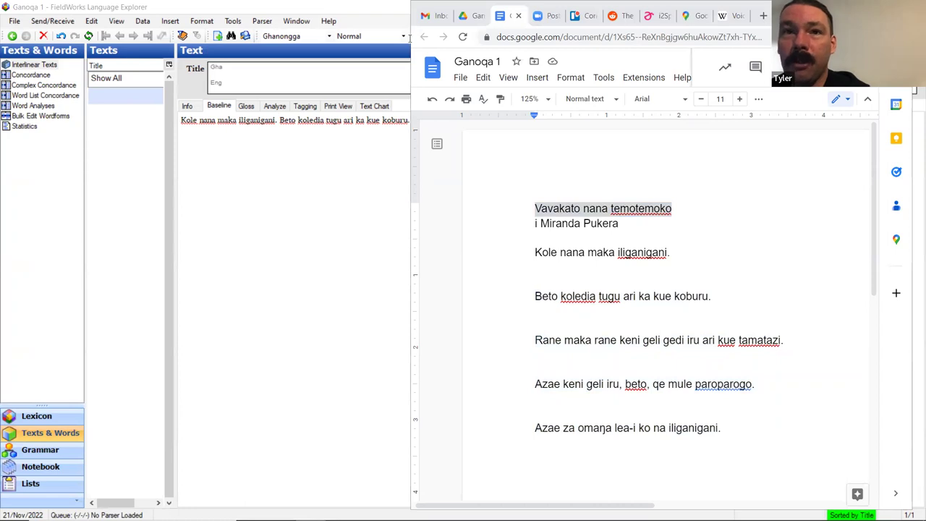
{"action": "key", "text": "ctrl+v"}
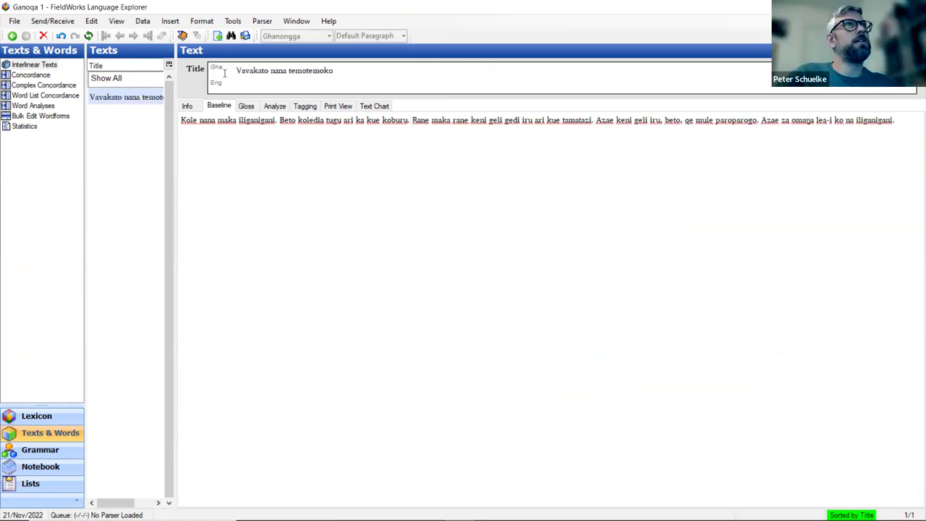
{"action": "left_click", "coordinate": [260, 83]}
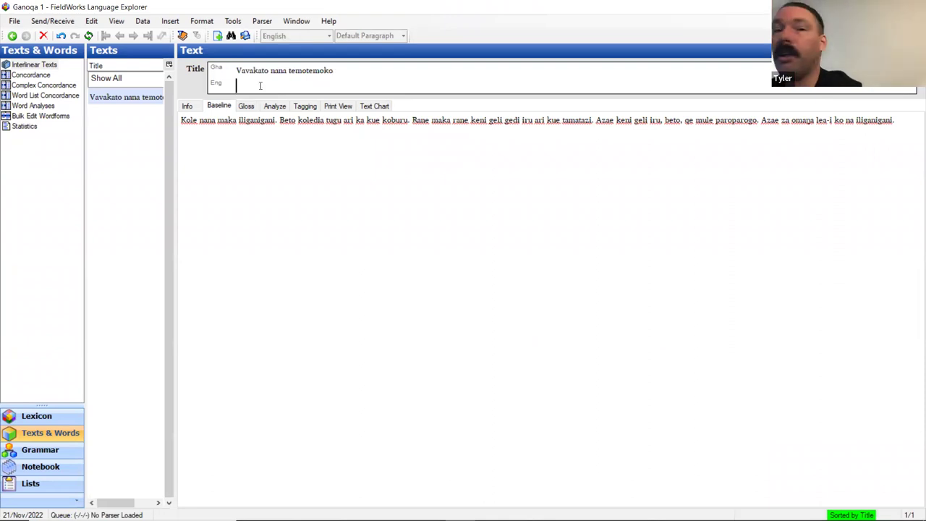
{"action": "type", "text": "Story of the clam"}
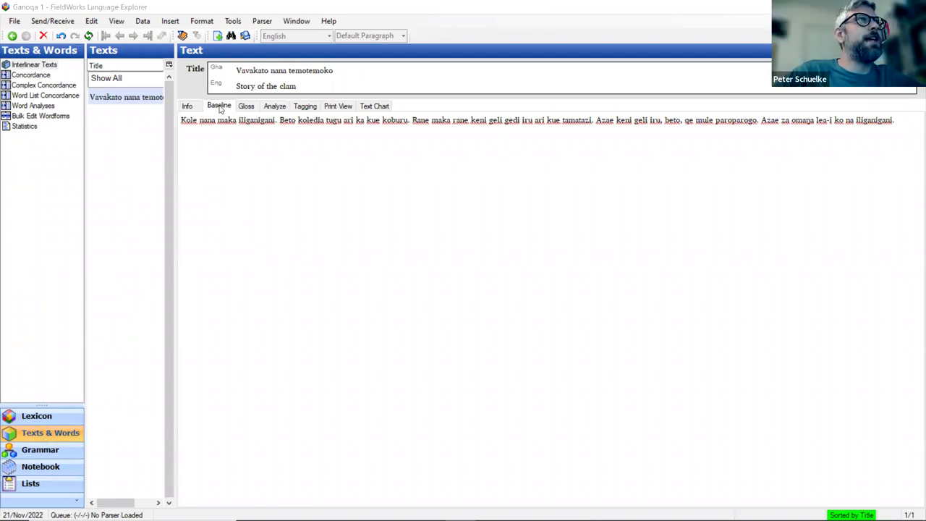
Open the text's interlinear Analyze view and select the Free translation line of sentence 1.1.
{"action": "left_click", "coordinate": [278, 110]}
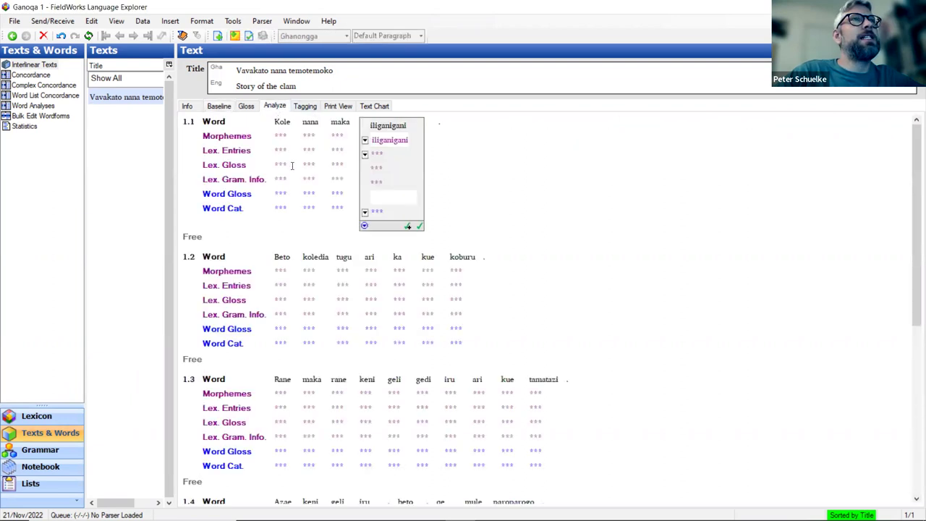
{"action": "left_click", "coordinate": [245, 232]}
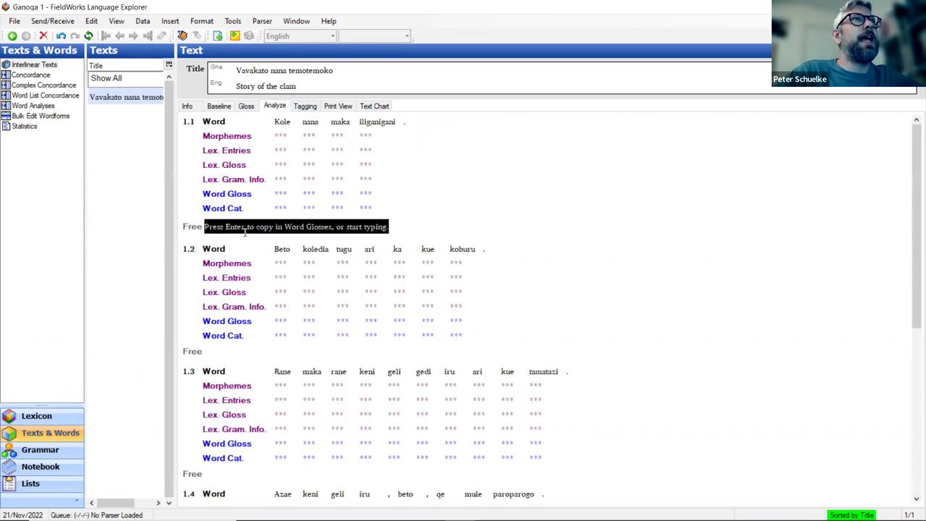
Look up the English version of the clam story on page 2 of Ganoqa 1 Clam Story.pdf in Acrobat Reader and return to FieldWorks.
{"action": "mouse_move", "coordinate": [417, 514]}
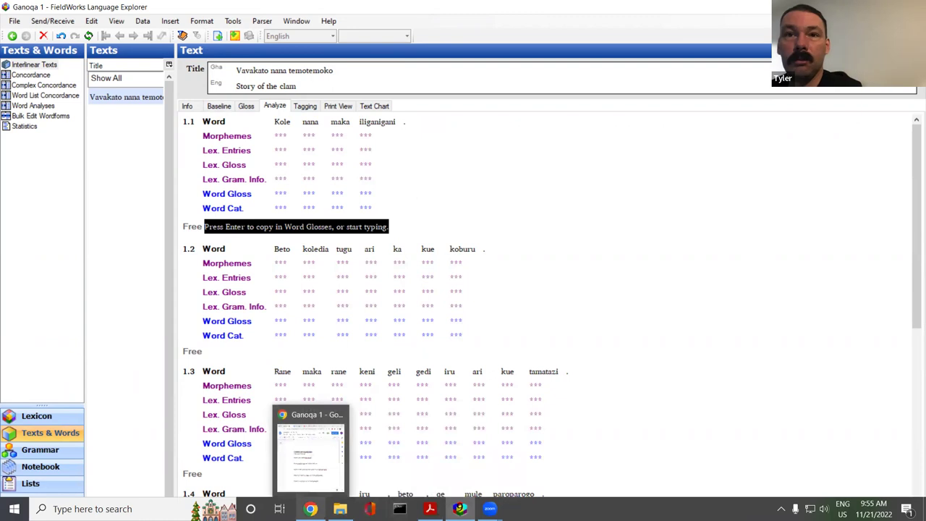
{"action": "left_click", "coordinate": [310, 509]}
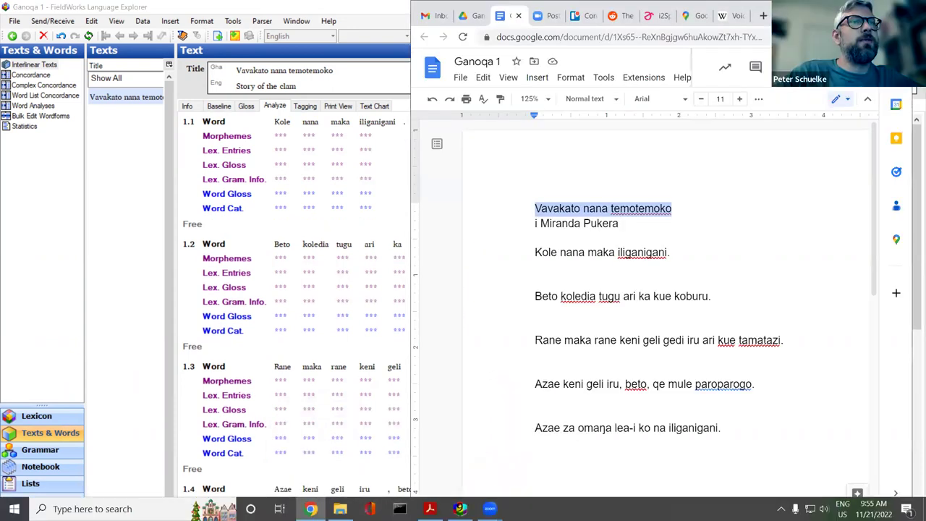
{"action": "mouse_move", "coordinate": [429, 509]}
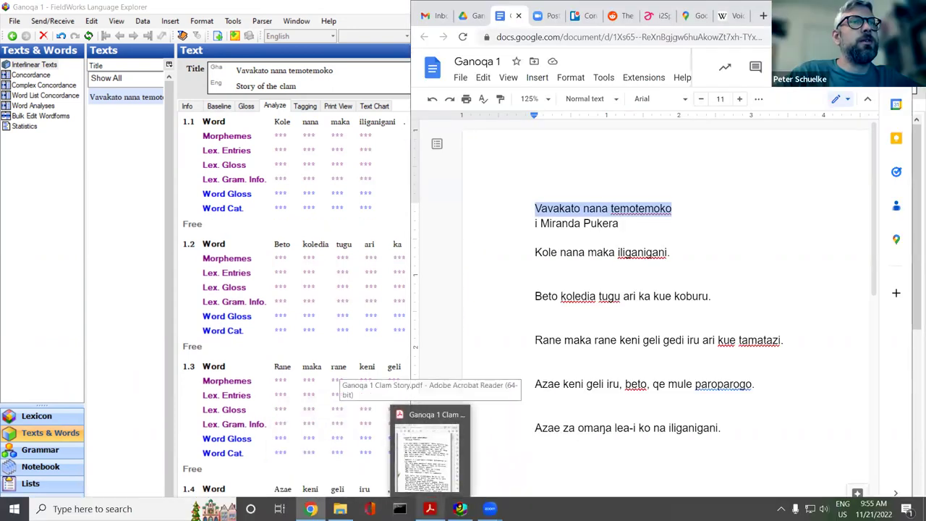
{"action": "left_click", "coordinate": [429, 449]}
{"action": "scroll", "coordinate": [210, 279], "scroll_direction": "down", "scroll_amount": 3}
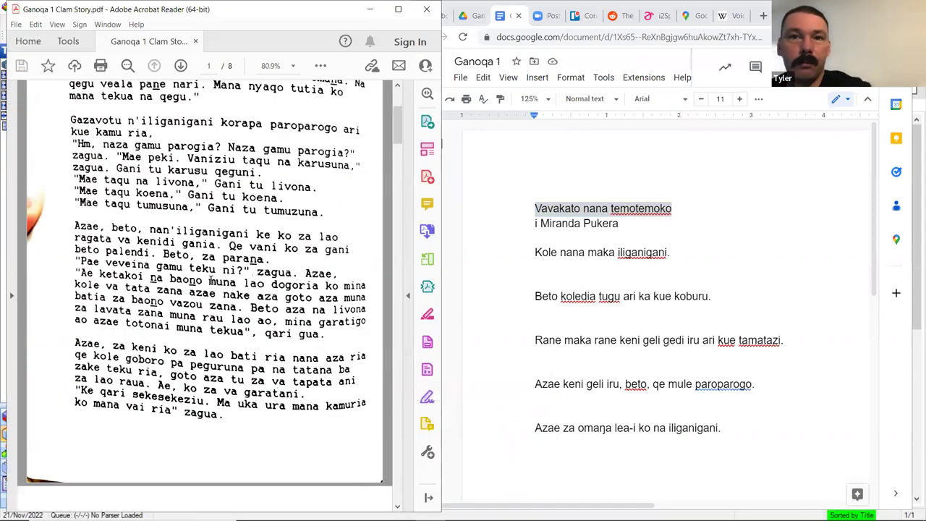
{"action": "scroll", "coordinate": [210, 280], "scroll_direction": "down", "scroll_amount": 10}
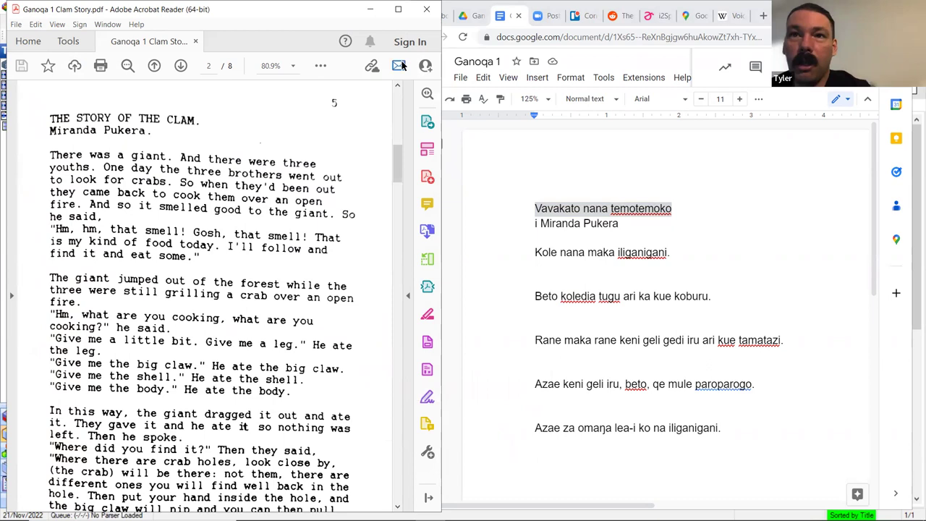
{"action": "key", "text": "alt+Tab"}
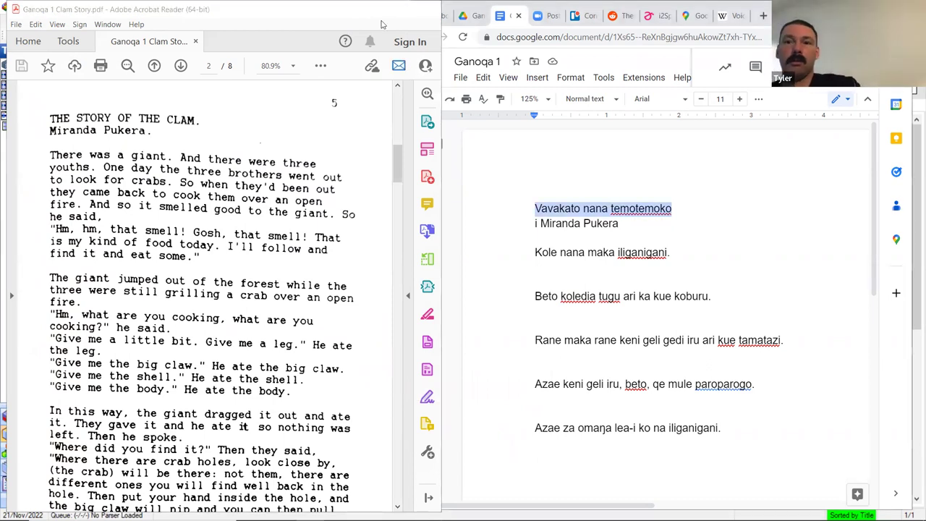
{"action": "left_click", "coordinate": [382, 9]}
Enter "There was a giant." as the free translation of sentence 1.1.
{"action": "left_click", "coordinate": [277, 226]}
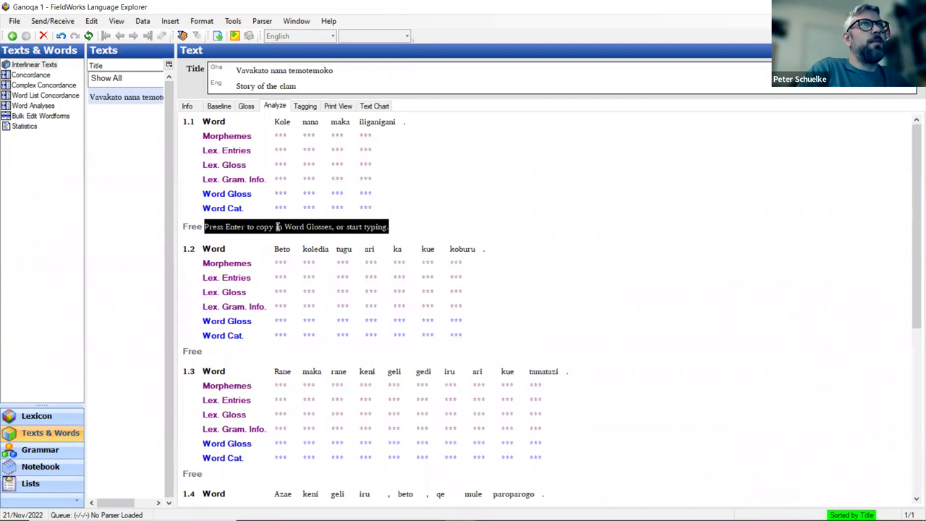
{"action": "type", "text": "There was"}
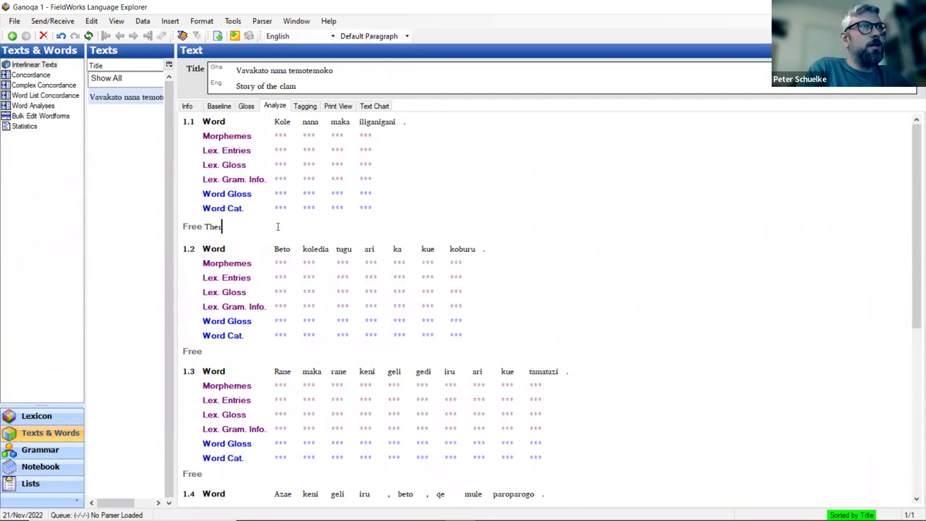
{"action": "key", "text": "BackSpace"}
{"action": "key", "text": "BackSpace"}
{"action": "key", "text": "BackSpace"}
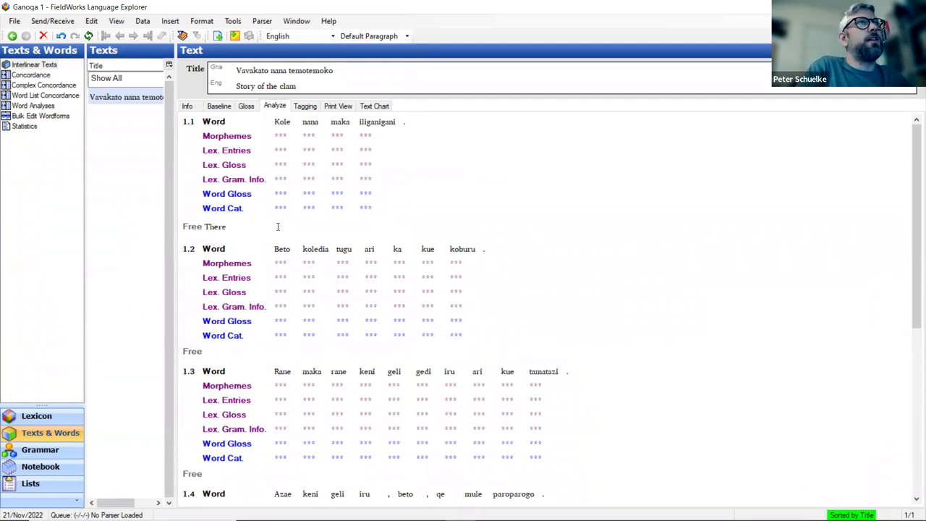
{"action": "type", "text": "was a gian"}
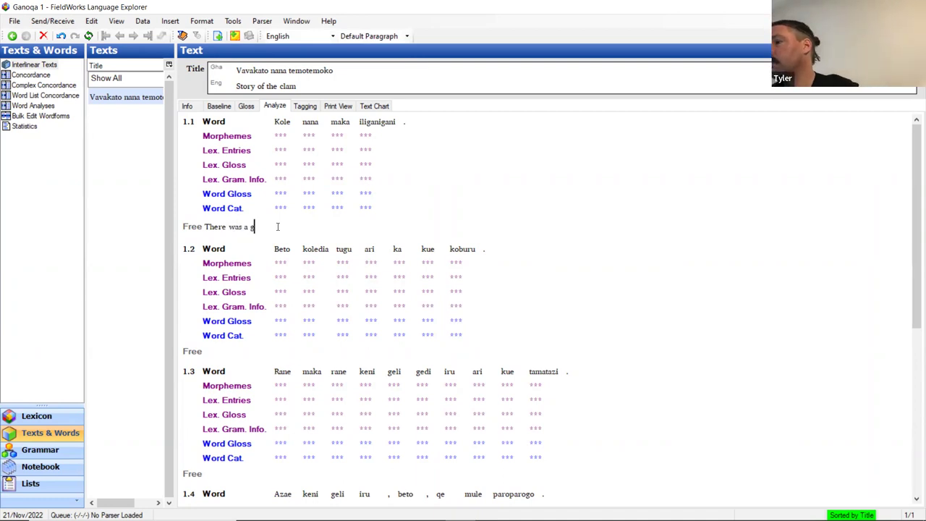
{"action": "key", "text": "BackSpace"}
{"action": "key", "text": "BackSpace"}
{"action": "key", "text": "BackSpace"}
{"action": "type", "text": "ant"}
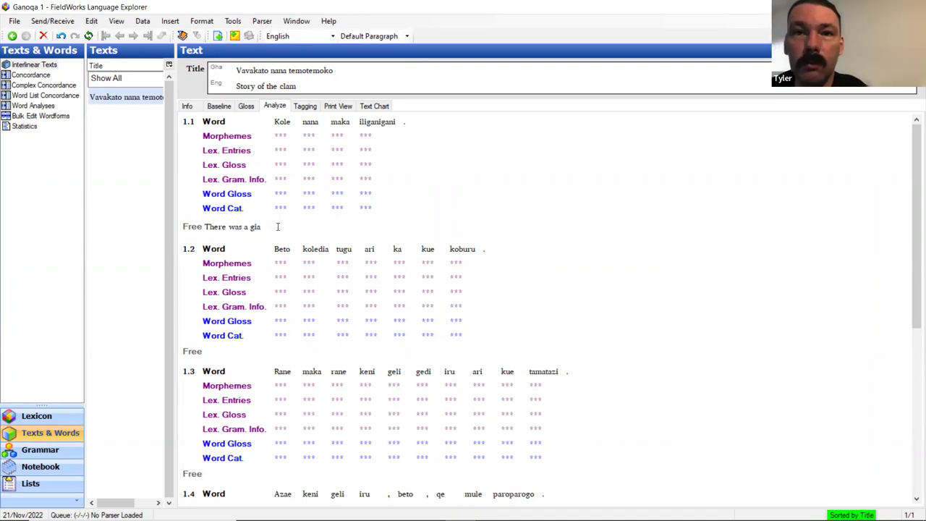
{"action": "scroll", "coordinate": [264, 202], "scroll_direction": "down", "scroll_amount": 2}
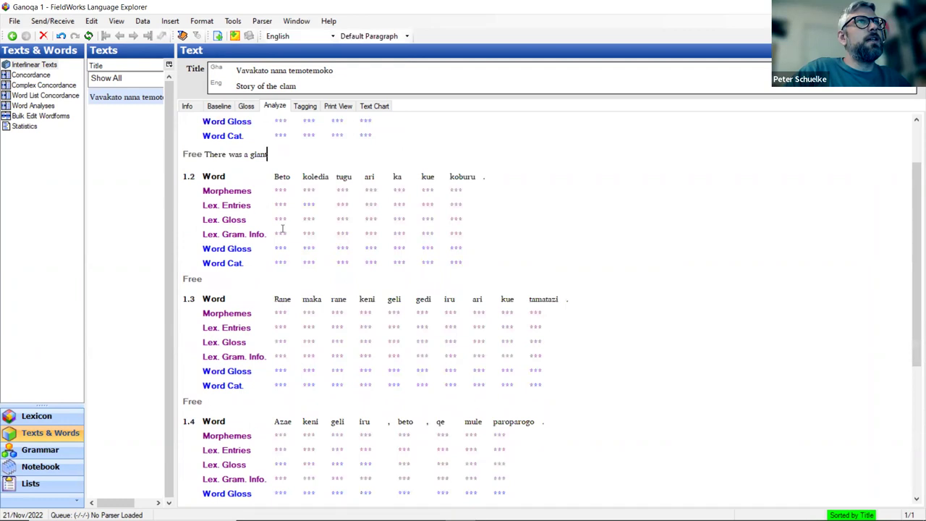
{"action": "scroll", "coordinate": [282, 226], "scroll_direction": "up", "scroll_amount": 2}
{"action": "type", "text": "."}
Enter "And there were three youths." as the free translation of sentence 1.2.
{"action": "scroll", "coordinate": [268, 253], "scroll_direction": "down", "scroll_amount": 2}
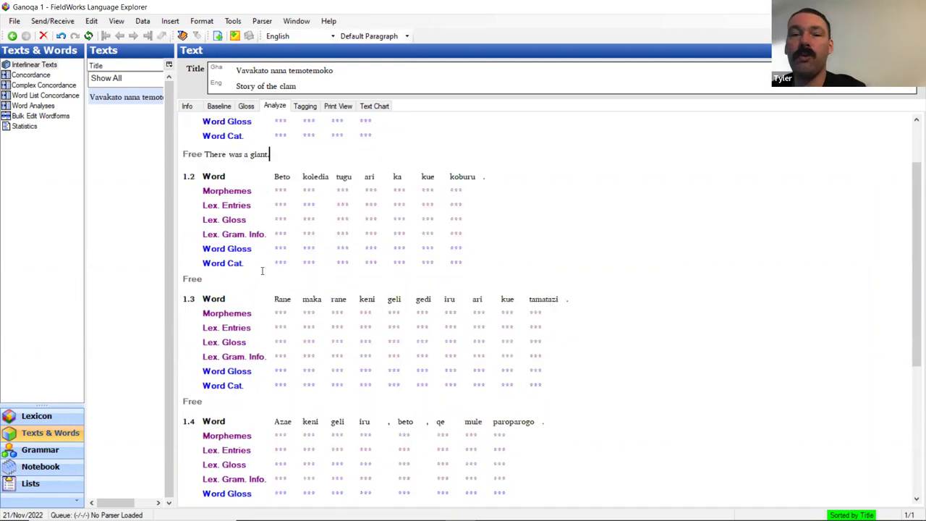
{"action": "left_click", "coordinate": [255, 283]}
{"action": "type", "text": "An"}
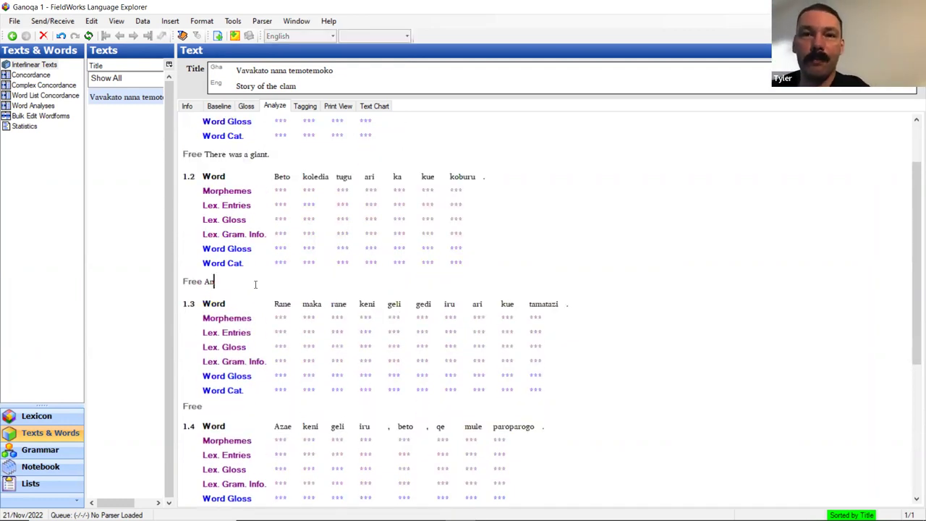
{"action": "type", "text": "d there were three "}
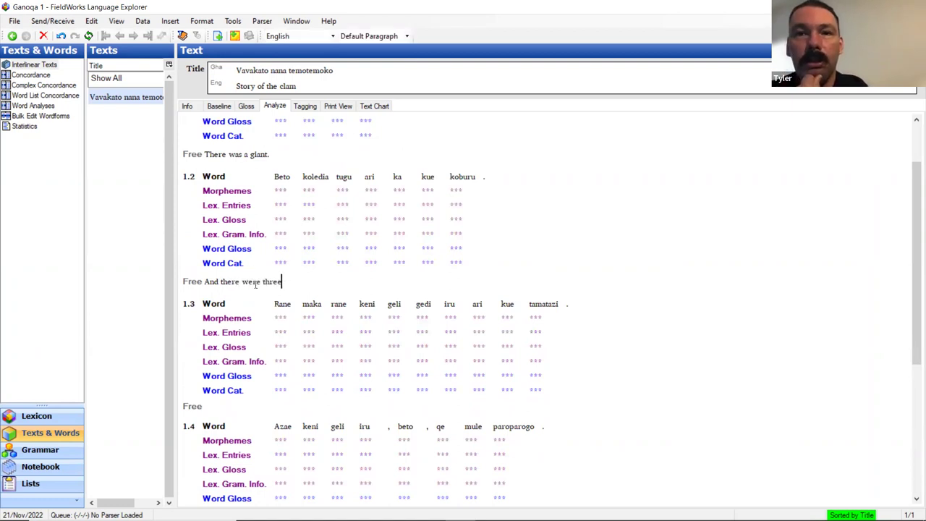
{"action": "type", "text": "youths."}
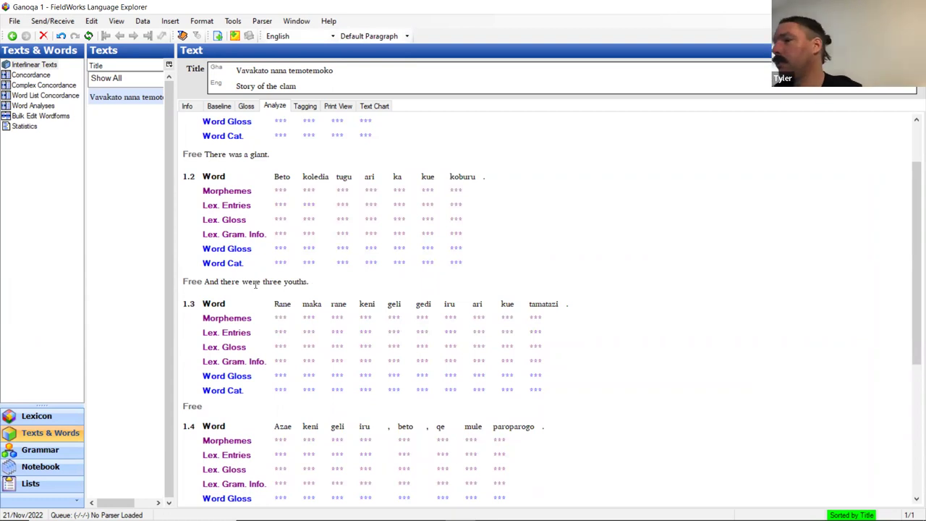
Enter "One day the three brothers went out to look for crabs." as the free translation of sentence 1.3.
{"action": "scroll", "coordinate": [250, 289], "scroll_direction": "down", "scroll_amount": 2}
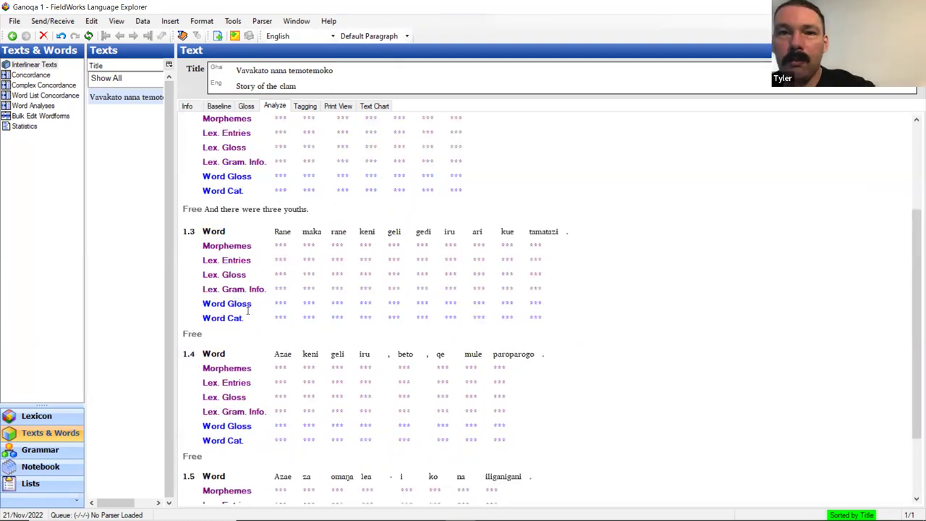
{"action": "left_click", "coordinate": [241, 335]}
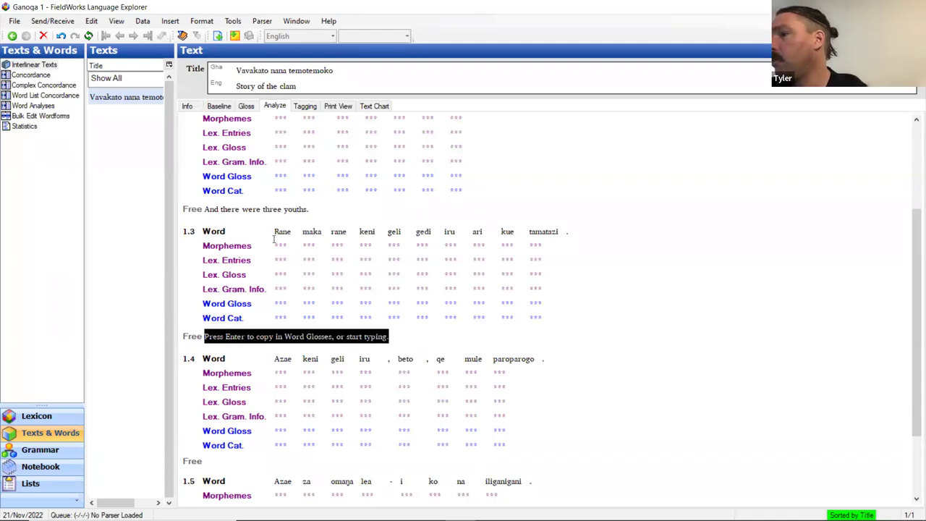
{"action": "type", "text": "One "}
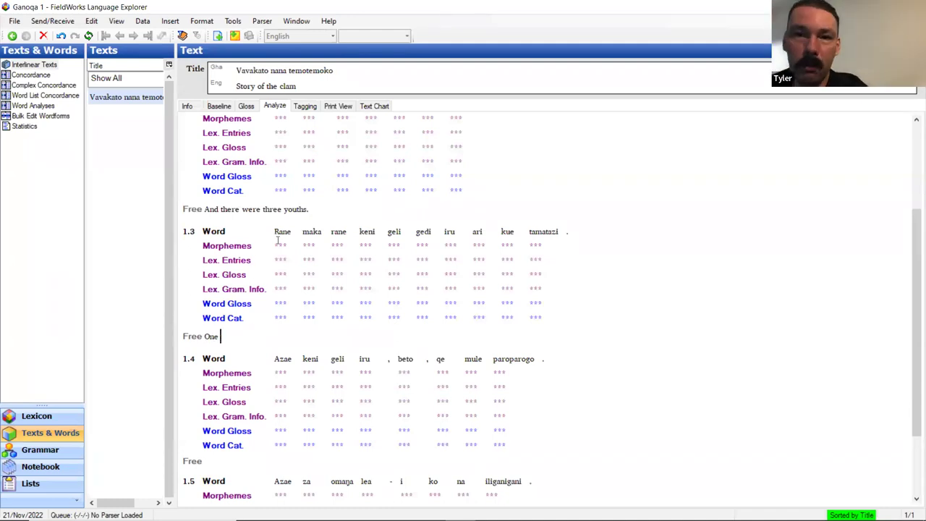
{"action": "type", "text": "day the three b"}
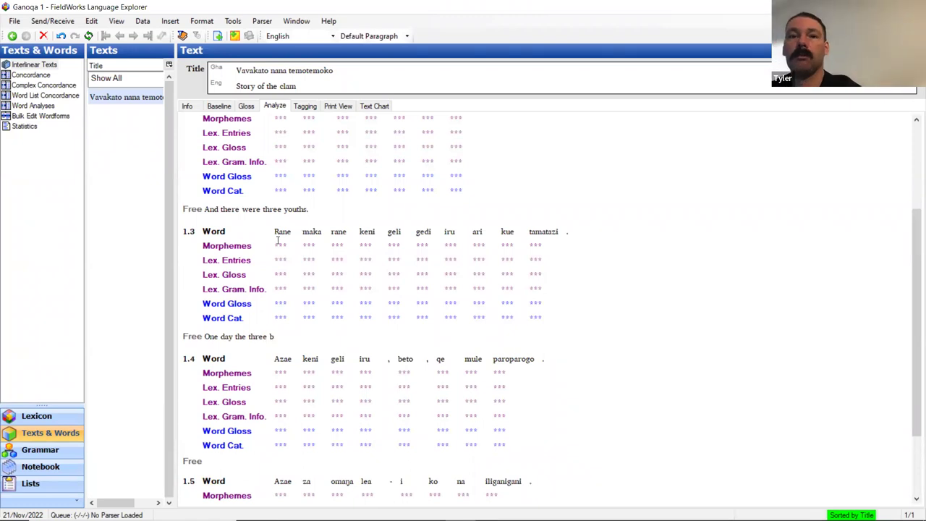
{"action": "type", "text": "rothers went o"}
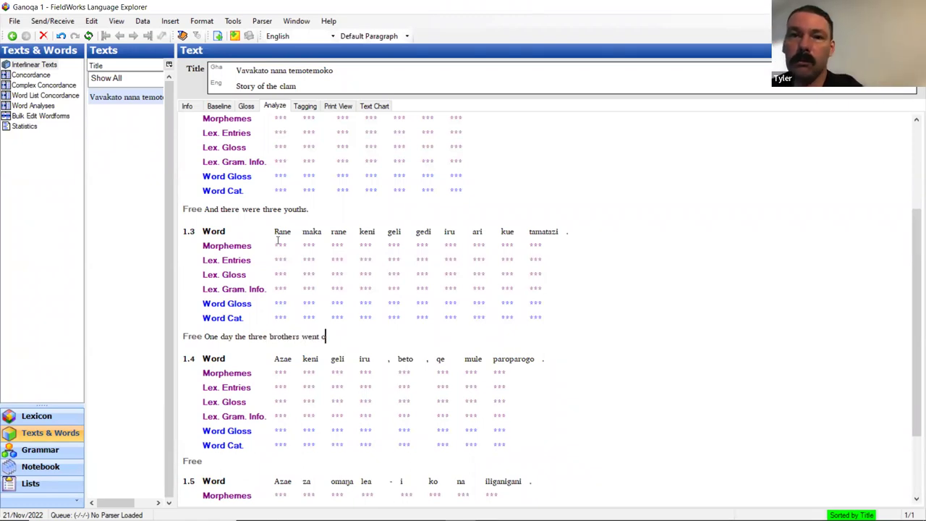
{"action": "type", "text": "ut to look for crabs."}
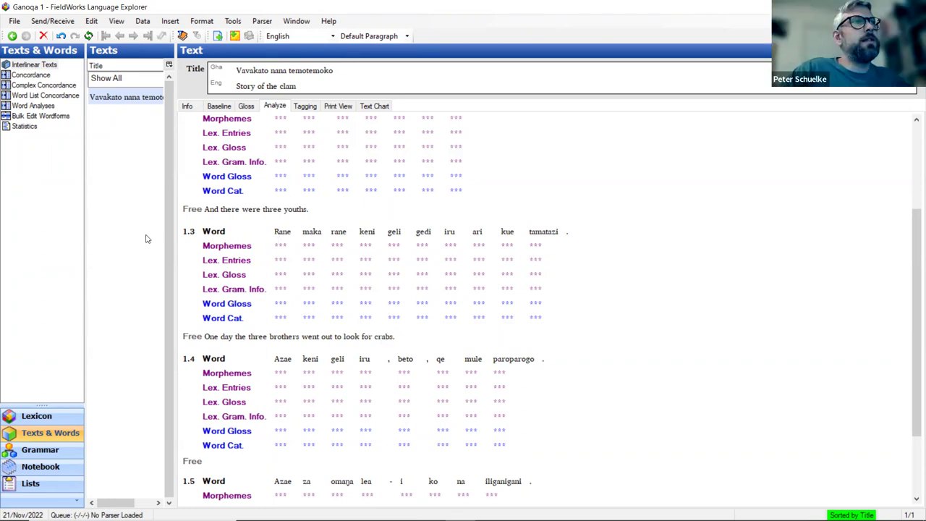
Enter "So, when they'd been out, they came back to cook them over an open fire." as the free translation of sentence 1.4.
{"action": "scroll", "coordinate": [307, 207], "scroll_direction": "down", "scroll_amount": 3}
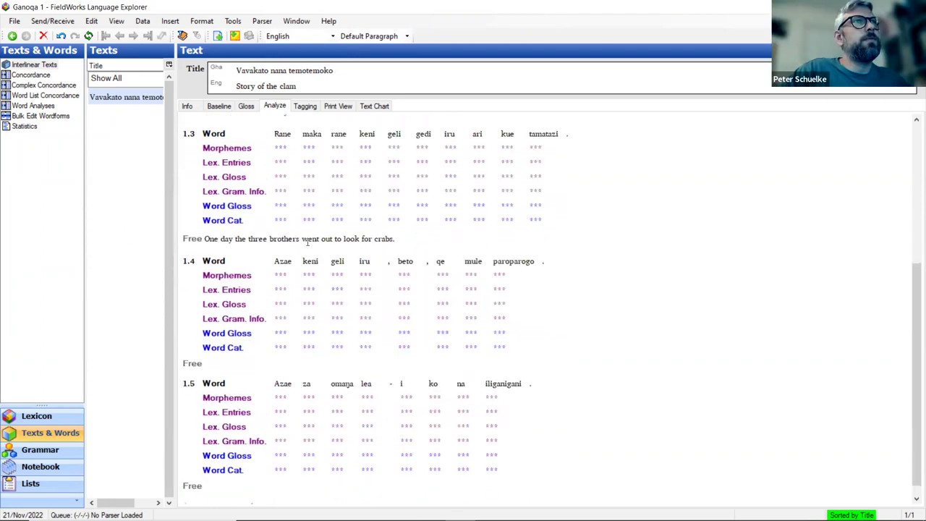
{"action": "left_click", "coordinate": [246, 367]}
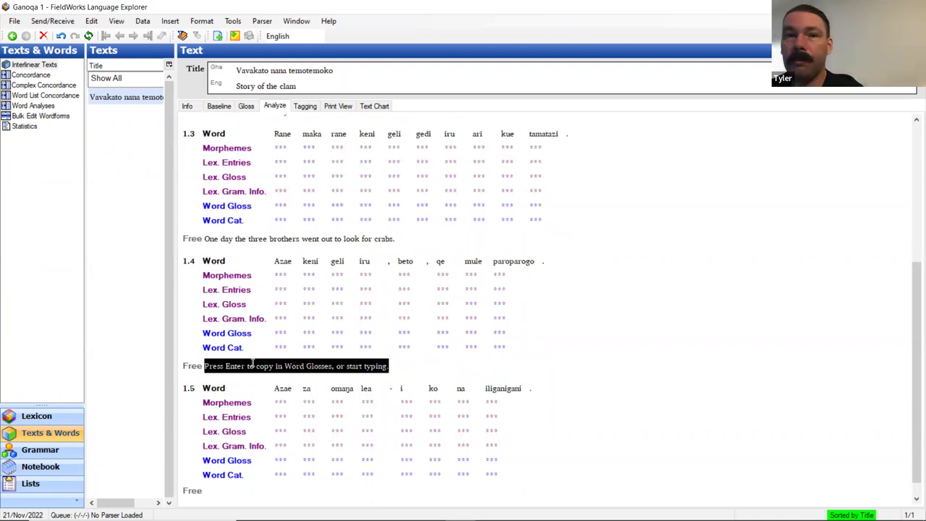
{"action": "type", "text": "So whenm"}
{"action": "key", "text": "BackSpace"}
{"action": "key", "text": "BackSpace"}
{"action": "key", "text": "BackSpace"}
{"action": "key", "text": "BackSpace"}
{"action": "key", "text": "BackSpace"}
{"action": "key", "text": "BackSpace"}
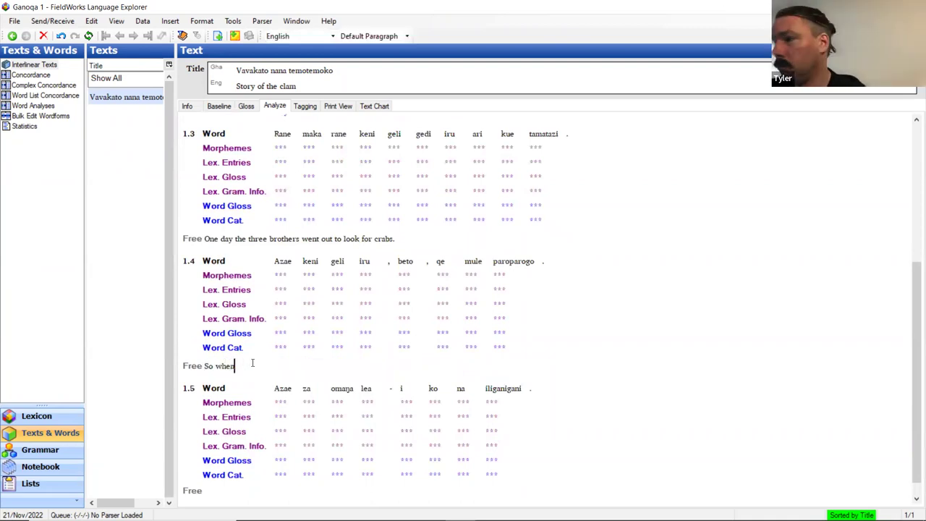
{"action": "type", "text": ", whe"}
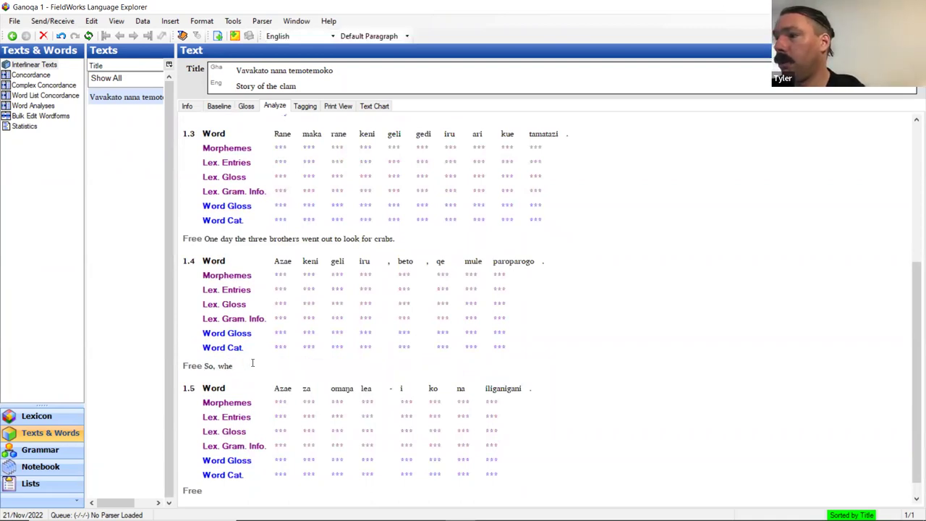
{"action": "type", "text": "n they'd b"}
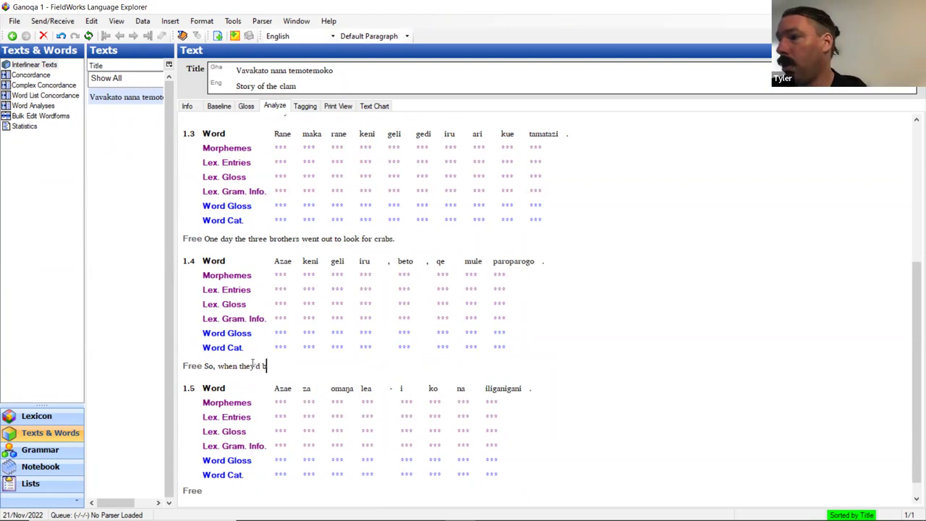
{"action": "type", "text": "een out, th"}
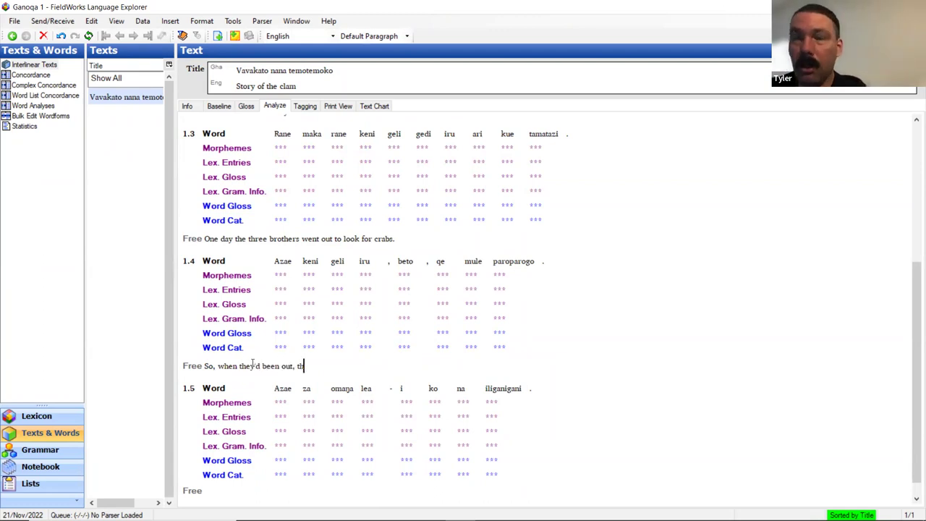
{"action": "type", "text": "ey came back t"}
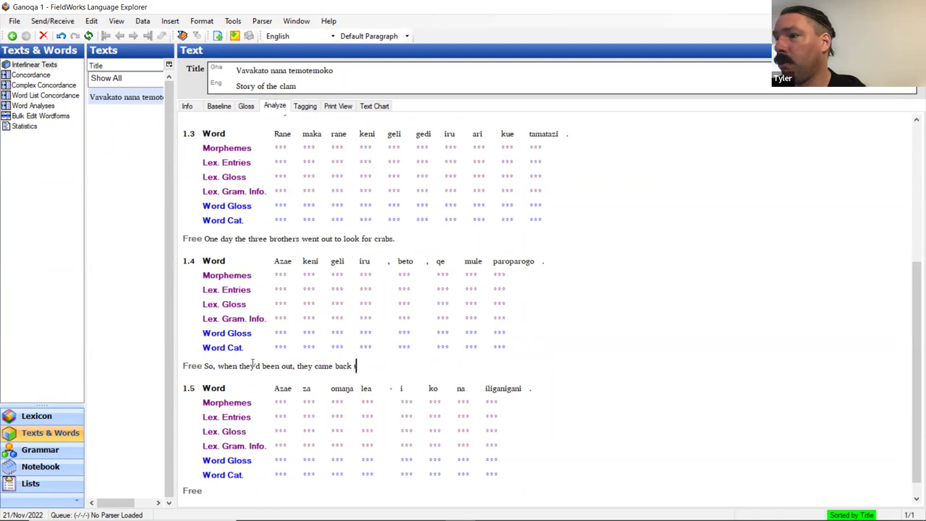
{"action": "type", "text": "o cook them ove"}
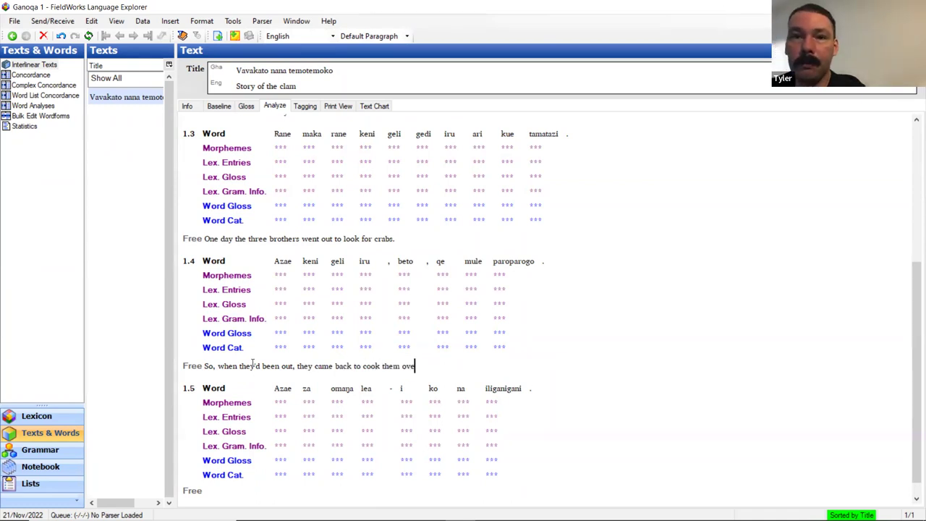
{"action": "type", "text": "r an open fire."}
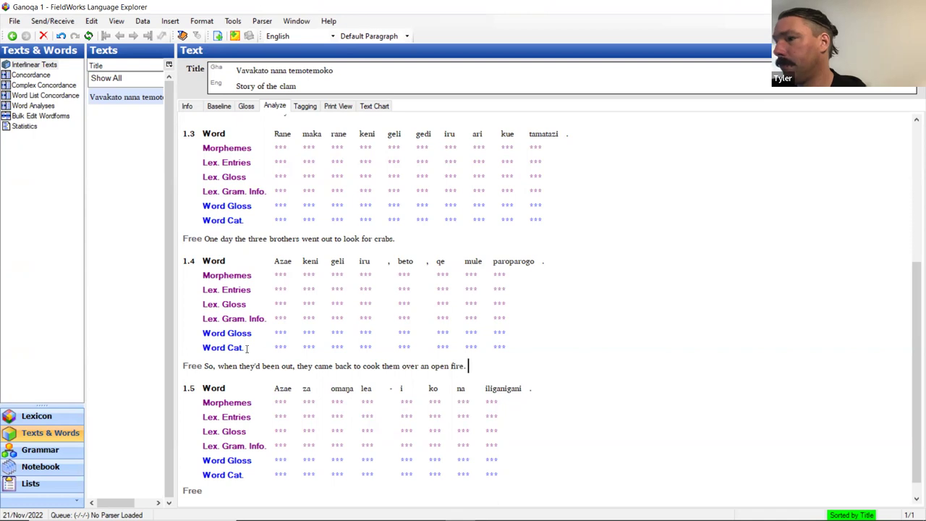
Enter "And so it smelt good to the giant." as the free translation of sentence 1.5.
{"action": "scroll", "coordinate": [248, 346], "scroll_direction": "down", "scroll_amount": 1}
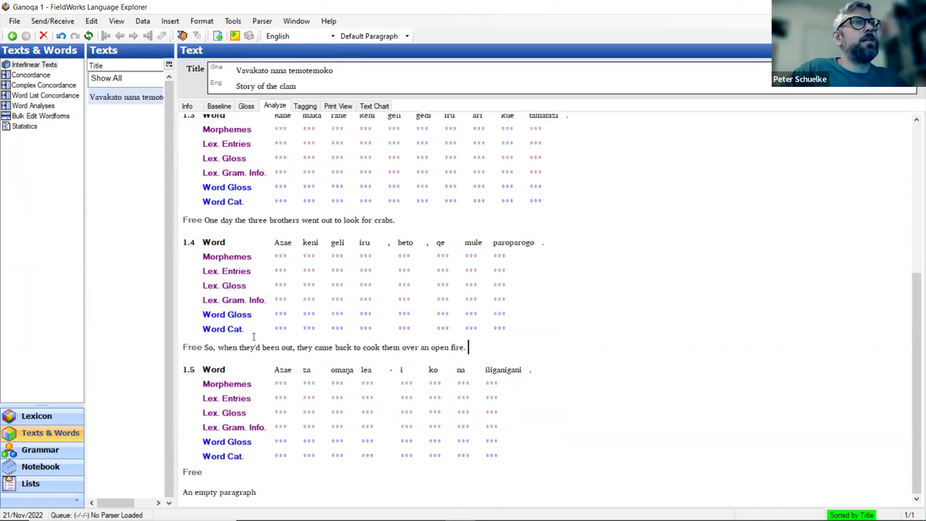
{"action": "left_click", "coordinate": [231, 476]}
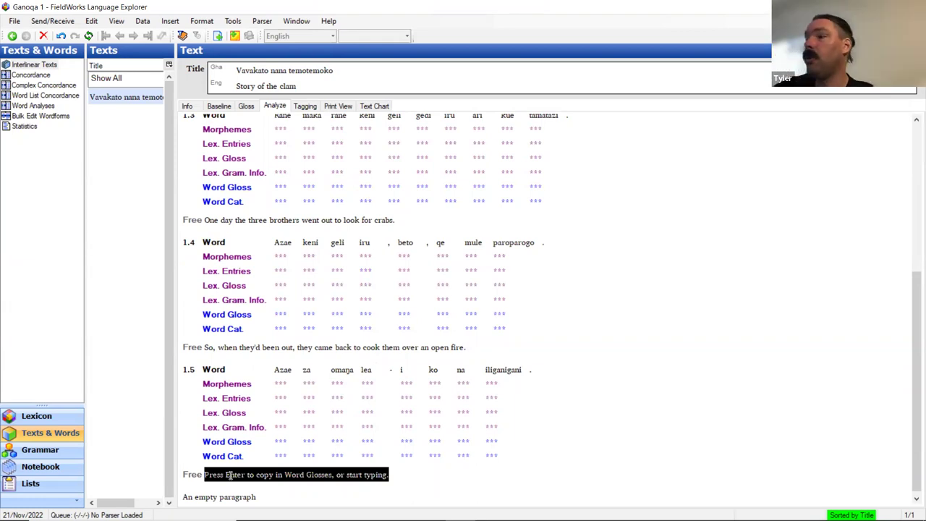
{"action": "type", "text": "And s"}
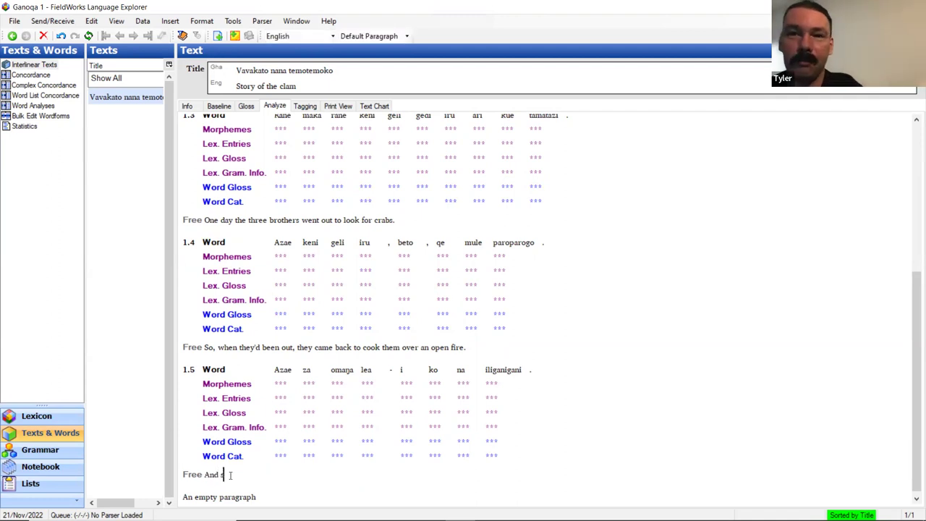
{"action": "type", "text": "o it sm"}
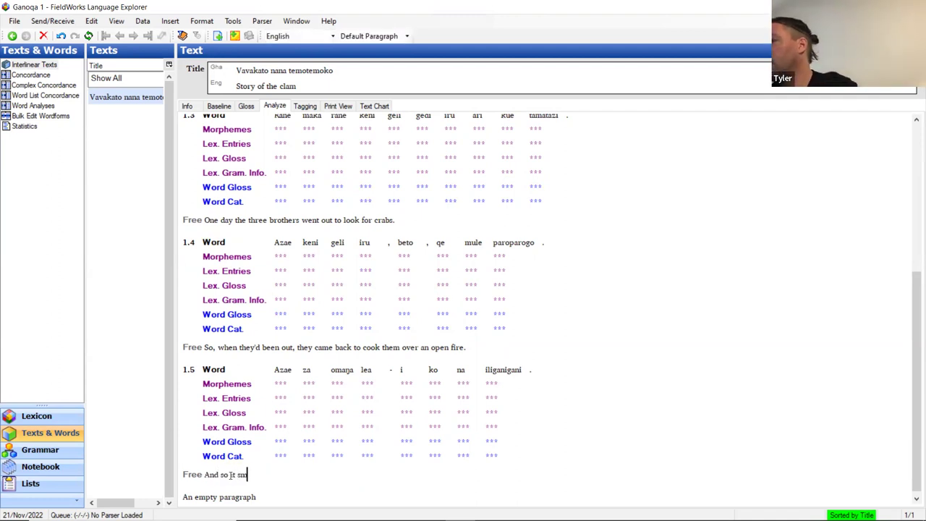
{"action": "type", "text": "elt g"}
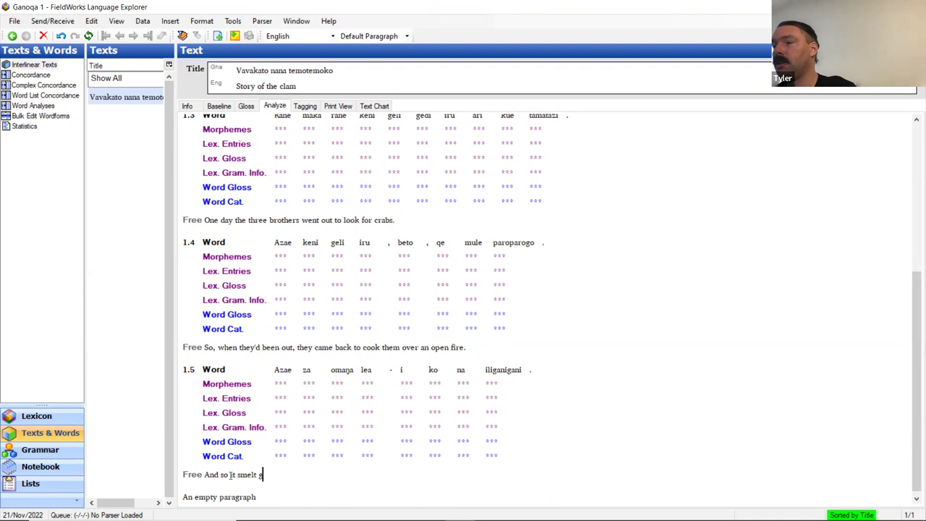
{"action": "type", "text": "ood to the clamt."}
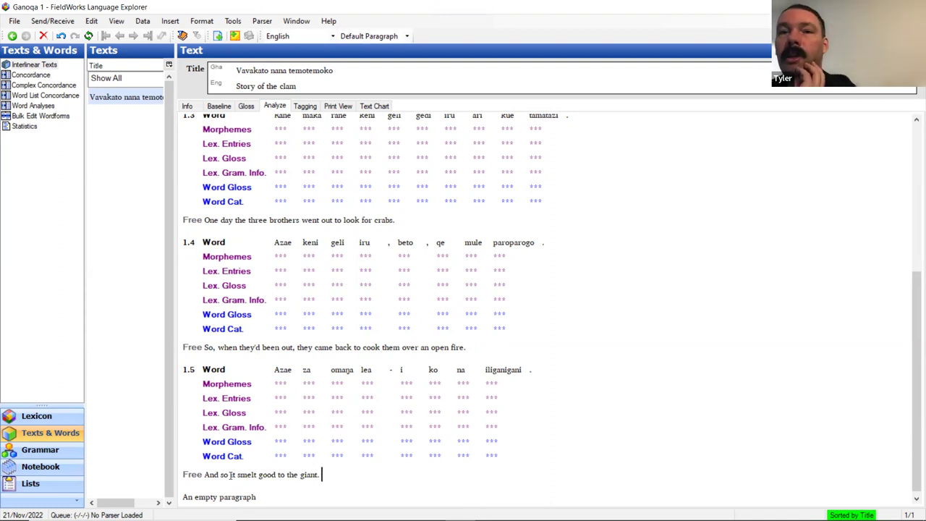
In the Gloss view, enter "giant" as the word gloss of "iliganigani" in sentence 1.1.
{"action": "scroll", "coordinate": [480, 226], "scroll_direction": "up", "scroll_amount": 6}
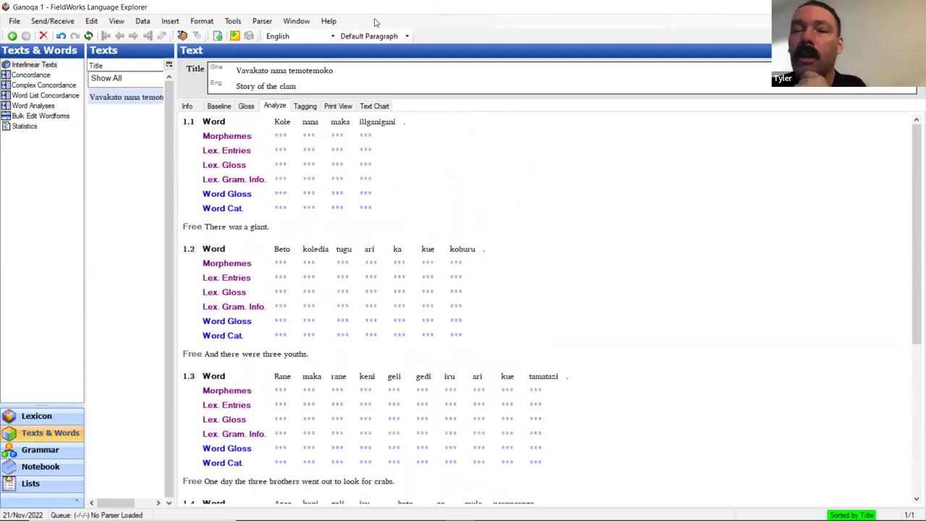
{"action": "left_click", "coordinate": [247, 110]}
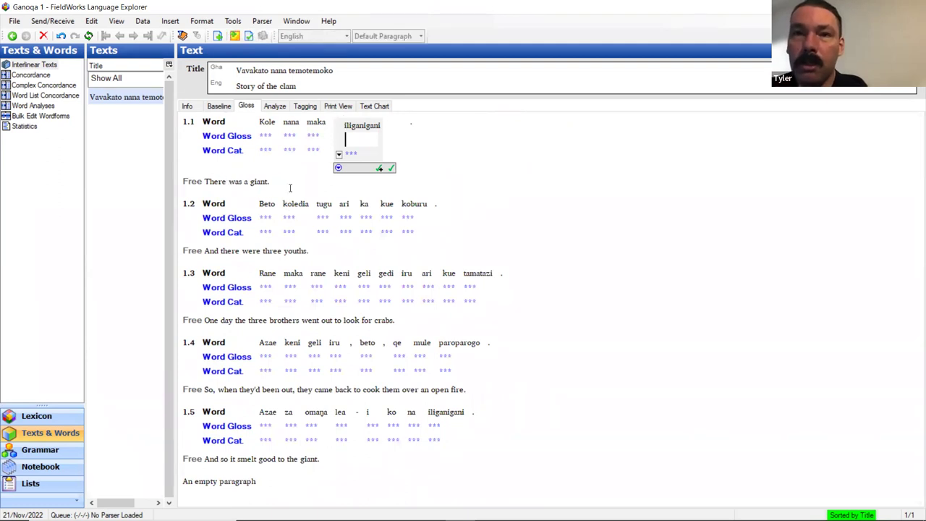
{"action": "left_click", "coordinate": [293, 182]}
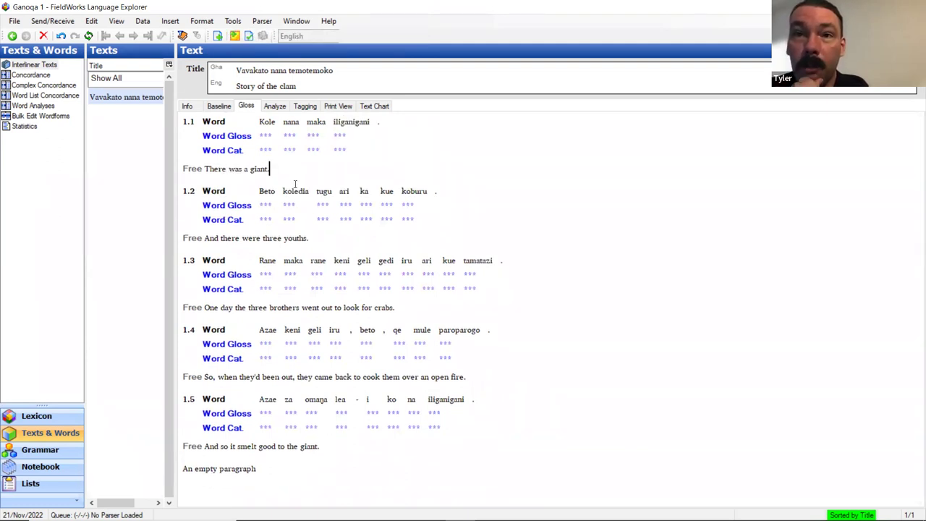
{"action": "left_click", "coordinate": [340, 139]}
{"action": "left_click", "coordinate": [339, 154]}
{"action": "left_click", "coordinate": [341, 155]}
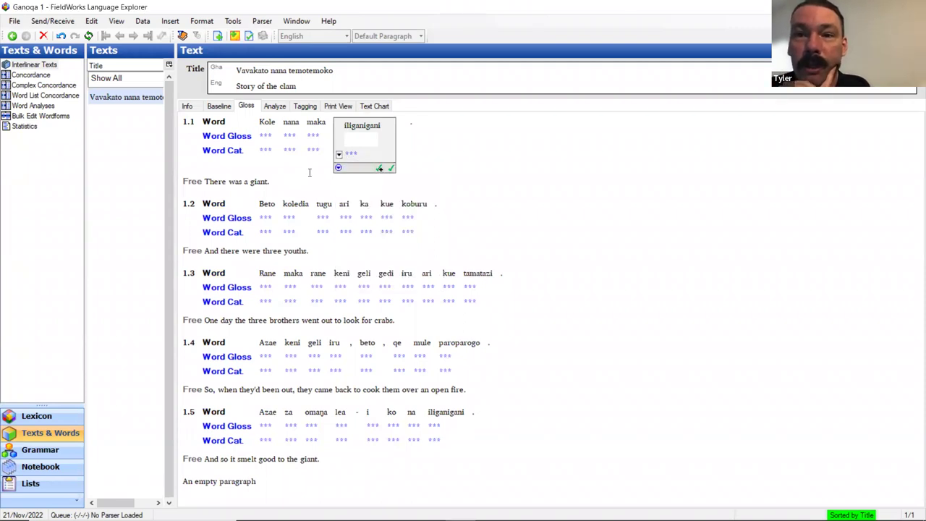
{"action": "left_click", "coordinate": [282, 184]}
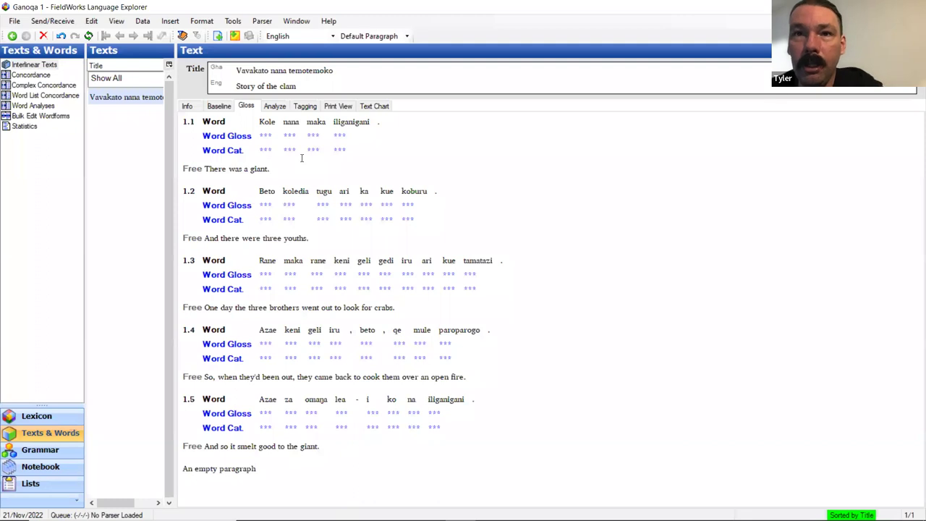
{"action": "left_click", "coordinate": [362, 124]}
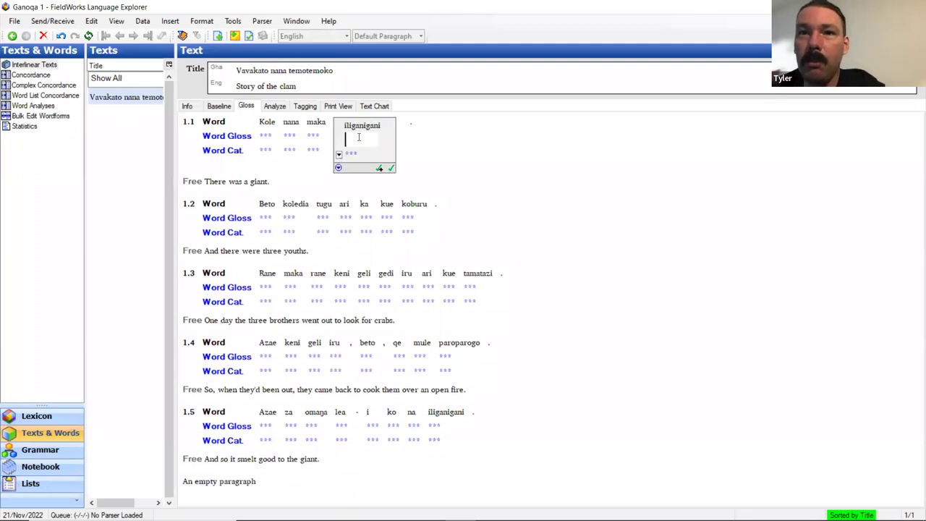
{"action": "type", "text": "giant"}
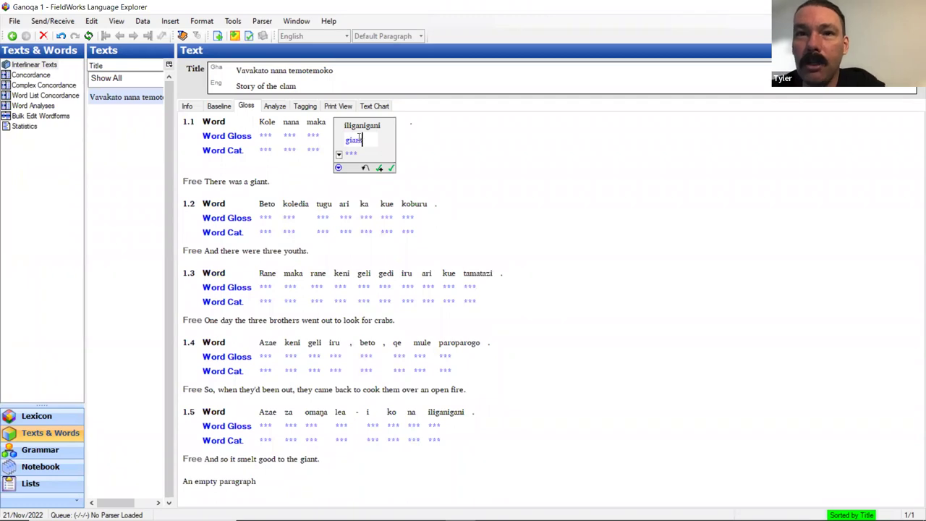
{"action": "key", "text": "Return"}
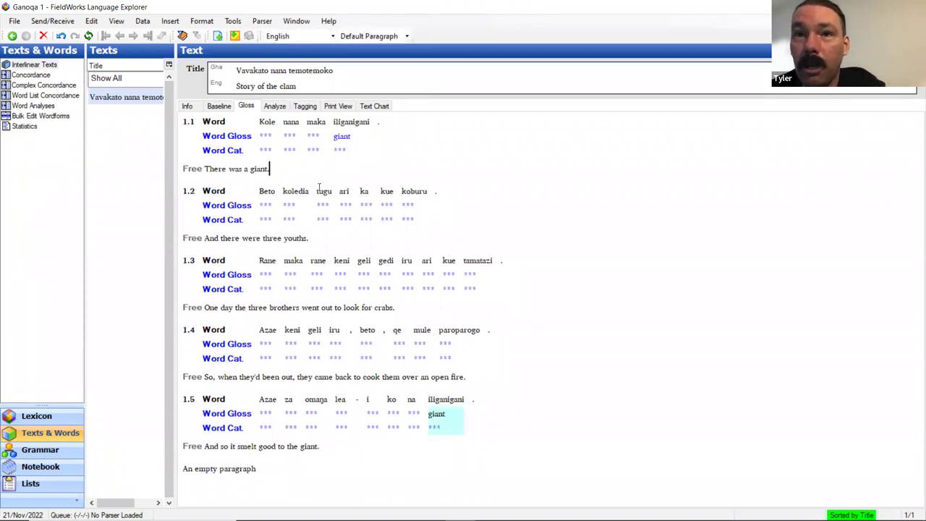
{"action": "left_click", "coordinate": [359, 138]}
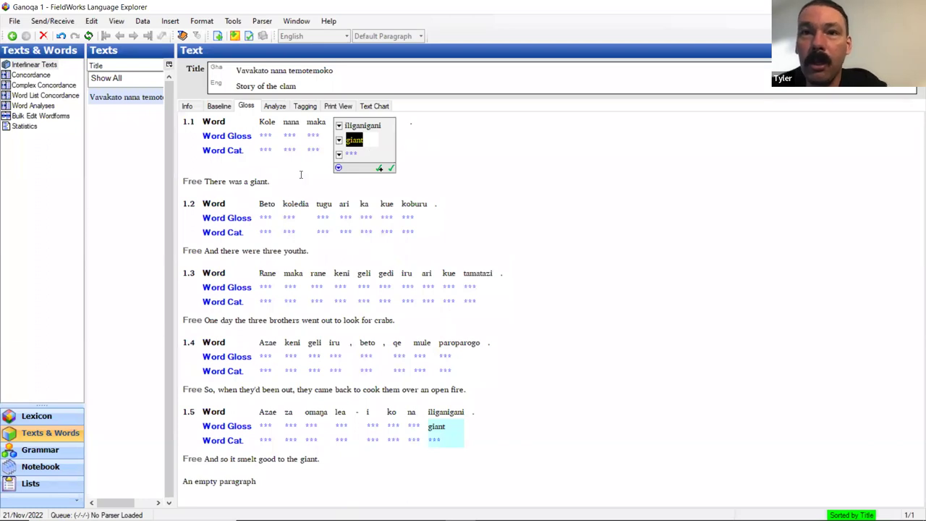
{"action": "key", "text": "Return"}
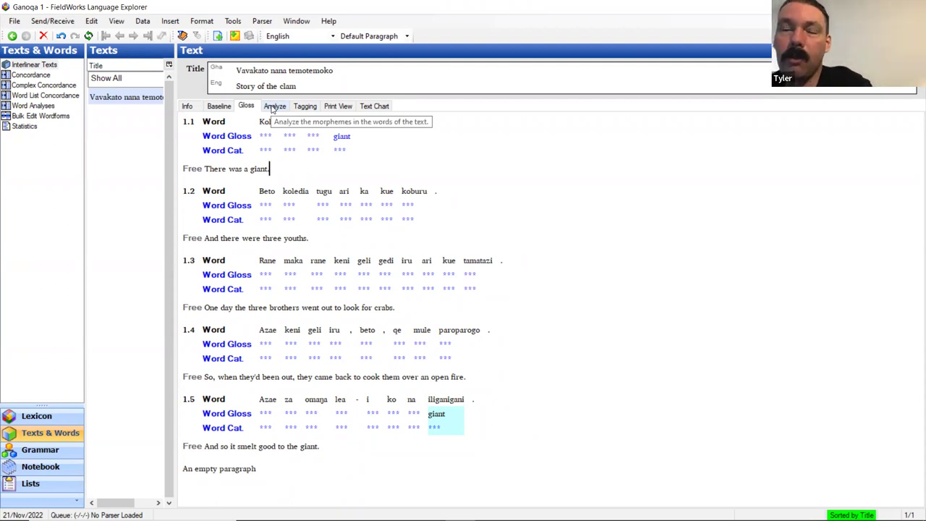
Inspect the "iliganigani" analyses in sentences 1.5 and 1.1 in the Analyze view, including the lexical entry options.
{"action": "left_click", "coordinate": [439, 415]}
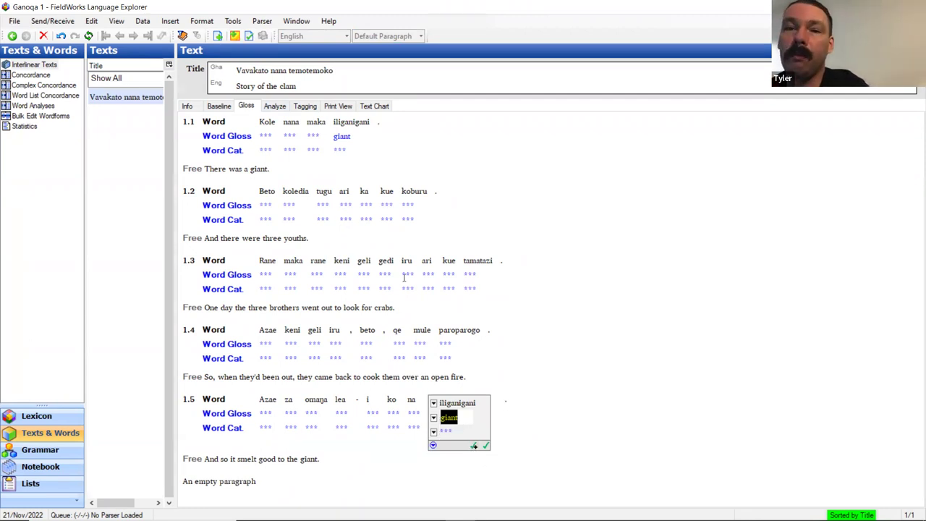
{"action": "left_click", "coordinate": [274, 106]}
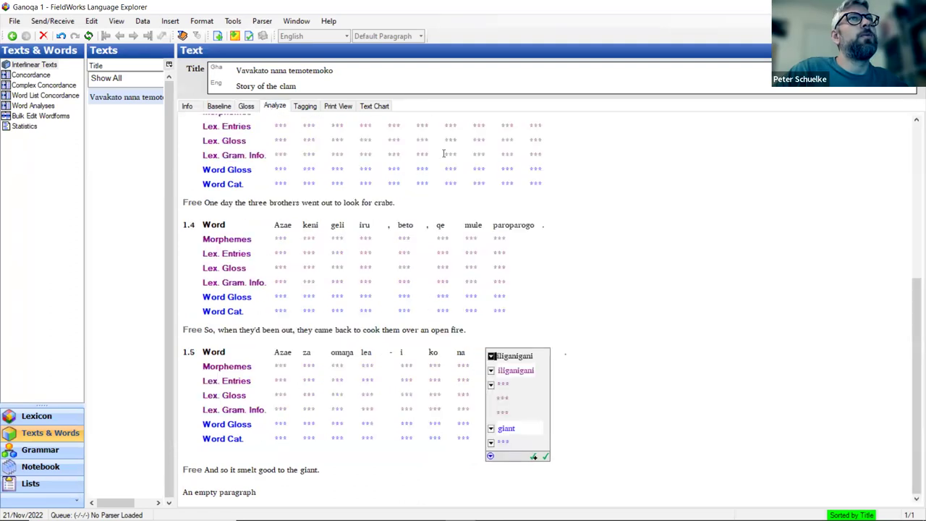
{"action": "key", "text": "Return"}
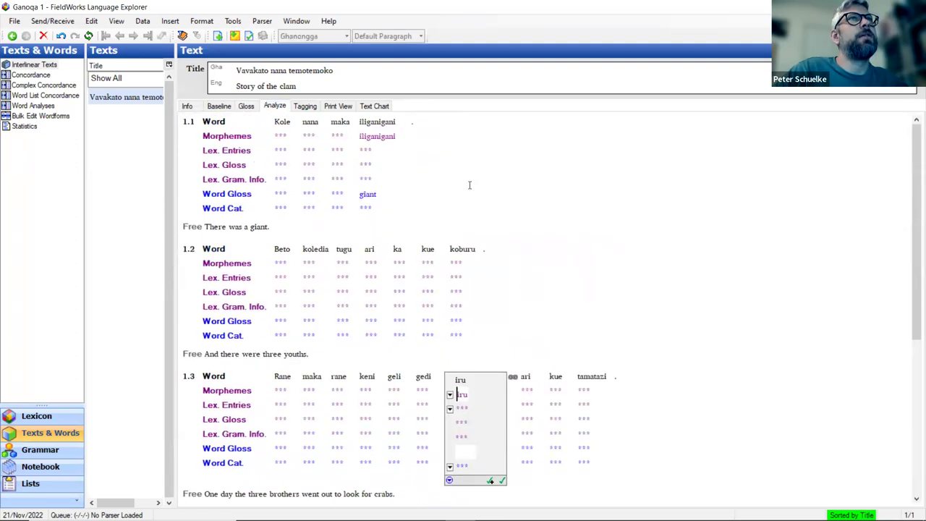
{"action": "left_click", "coordinate": [371, 142]}
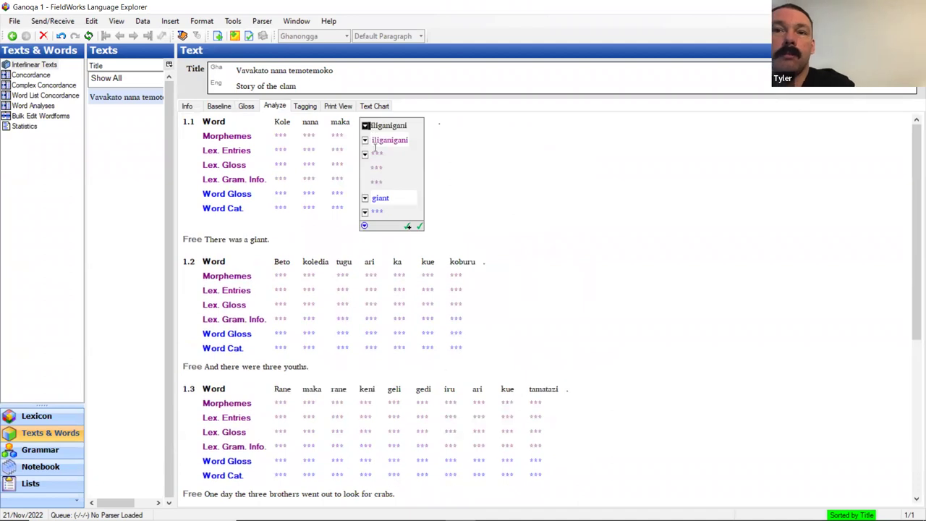
{"action": "left_click", "coordinate": [365, 154]}
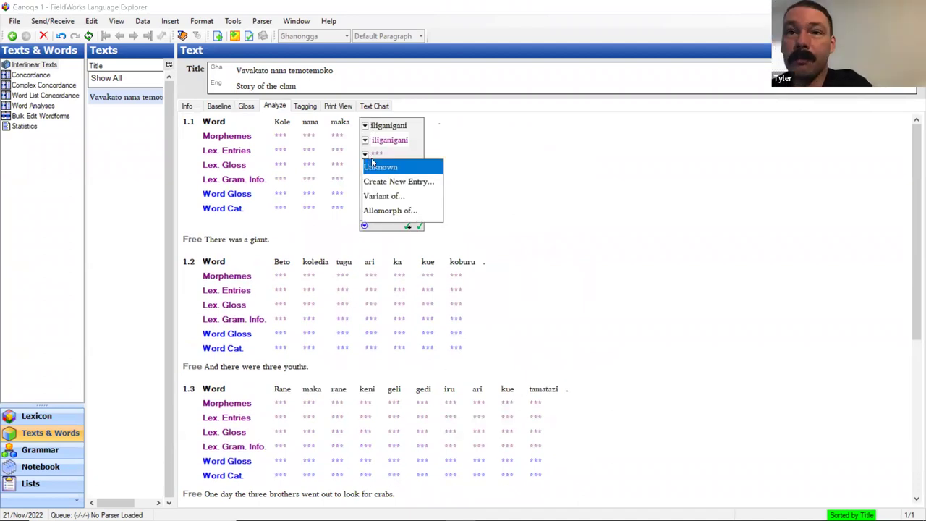
{"action": "left_click", "coordinate": [372, 165]}
Check the Lexicon's entry list, and compare how the Gloss and Analyze views of the text present "iliganigani".
{"action": "left_click", "coordinate": [45, 417]}
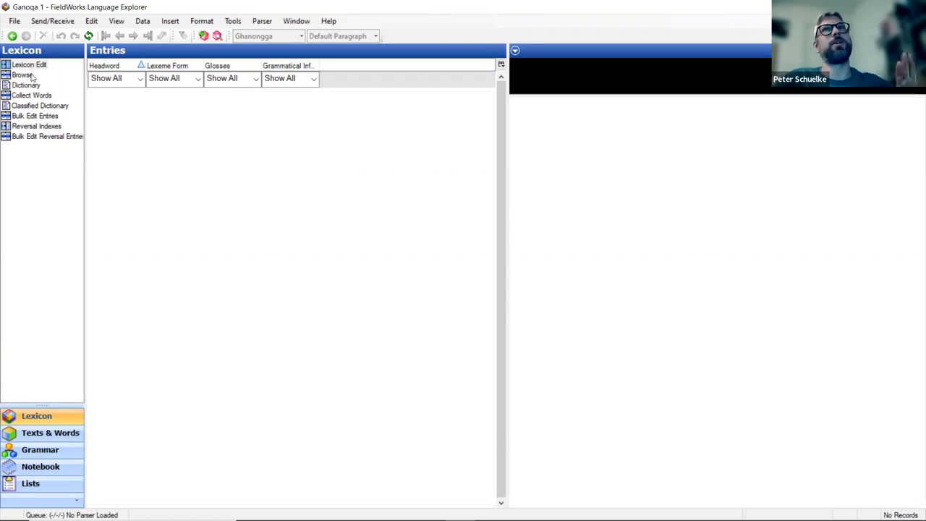
{"action": "left_click", "coordinate": [42, 434]}
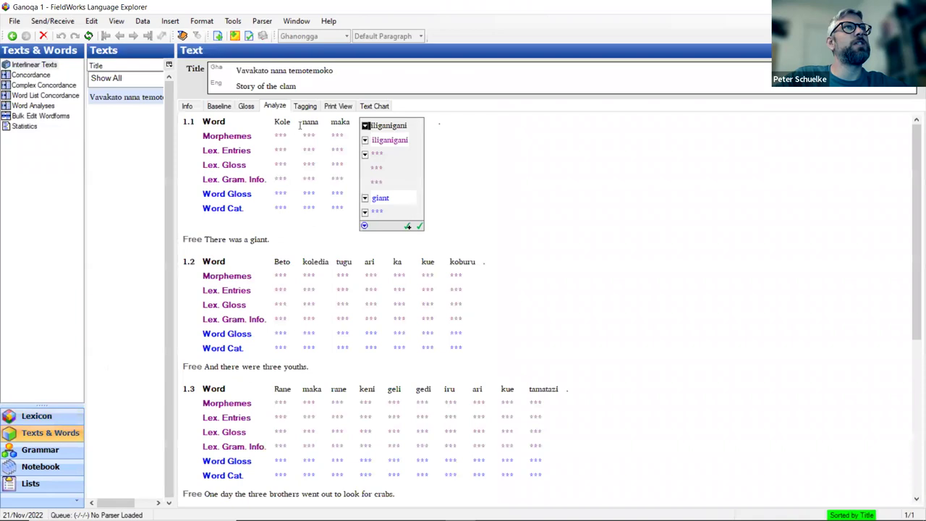
{"action": "left_click", "coordinate": [246, 106]}
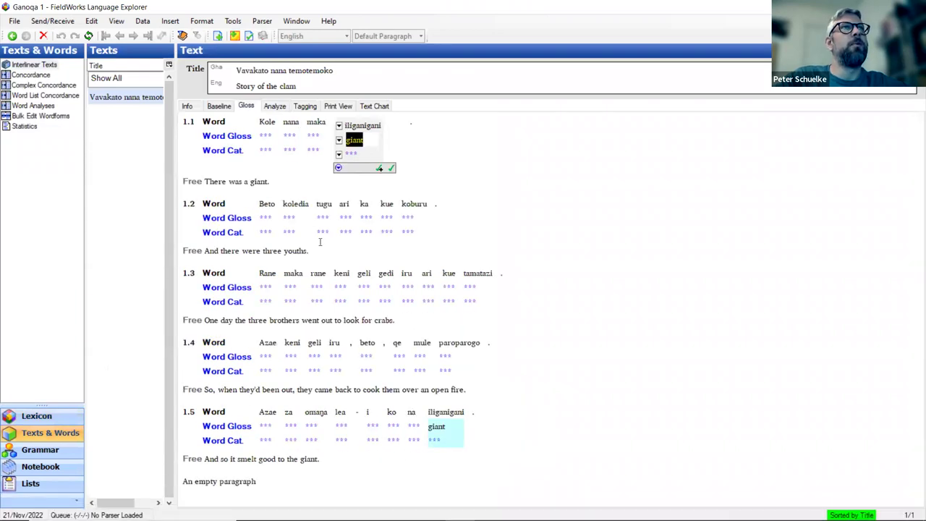
{"action": "left_click", "coordinate": [275, 107]}
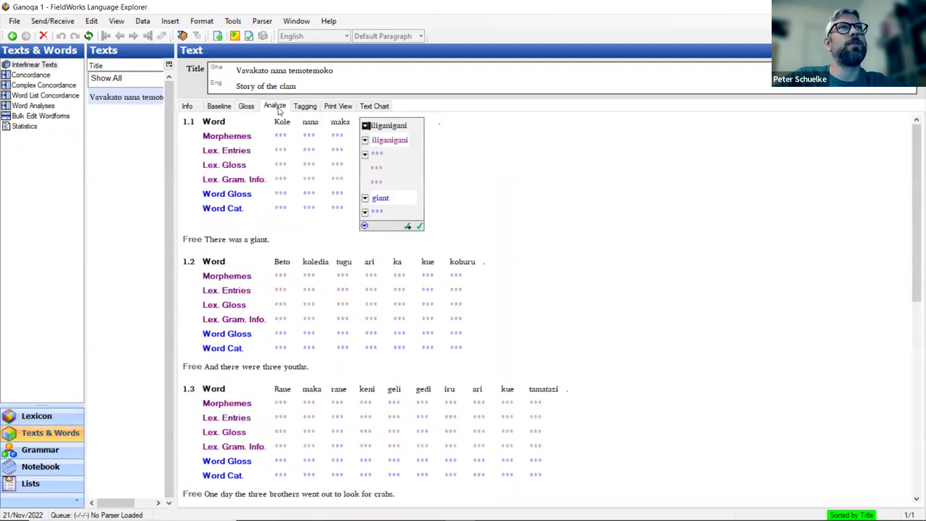
Start creating a new lexical entry for "iliganigani" in sentence 1.1 from its analysis, keeping the gloss "giant".
{"action": "left_click", "coordinate": [365, 154]}
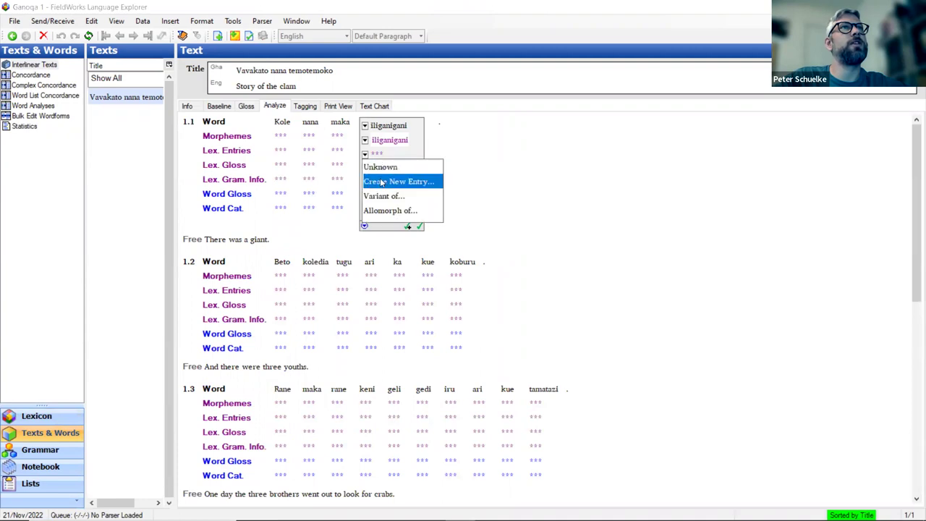
{"action": "left_click", "coordinate": [377, 183]}
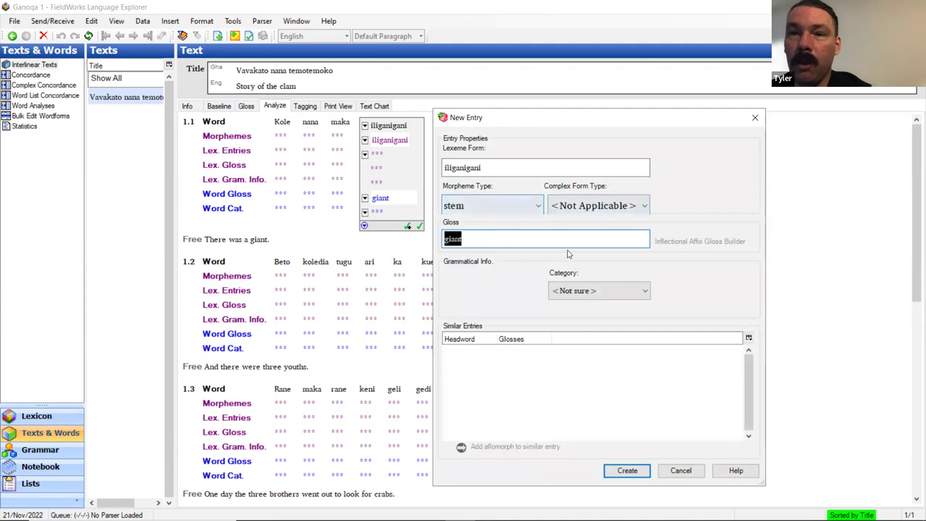
{"action": "left_click", "coordinate": [493, 238]}
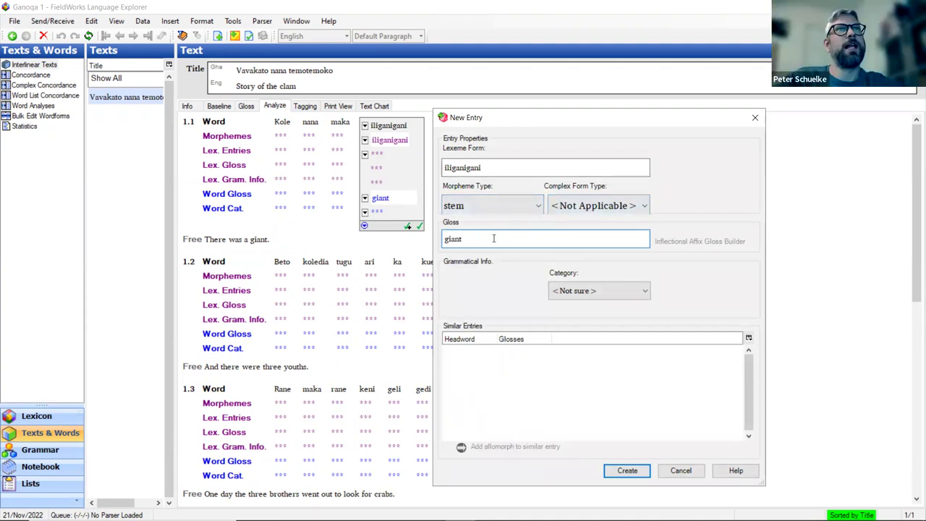
Set the grammatical category of the new "iliganigani" entry to Noun.
{"action": "left_click", "coordinate": [615, 293]}
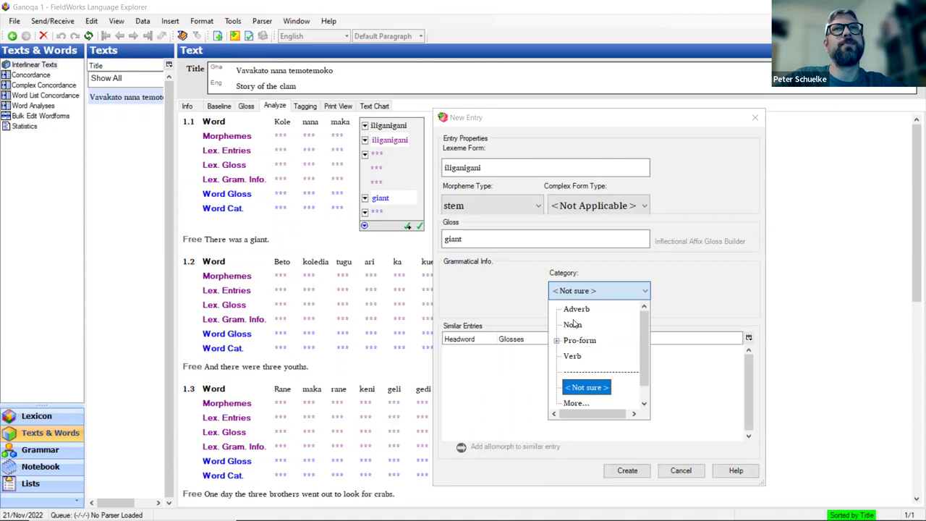
{"action": "left_click", "coordinate": [631, 293]}
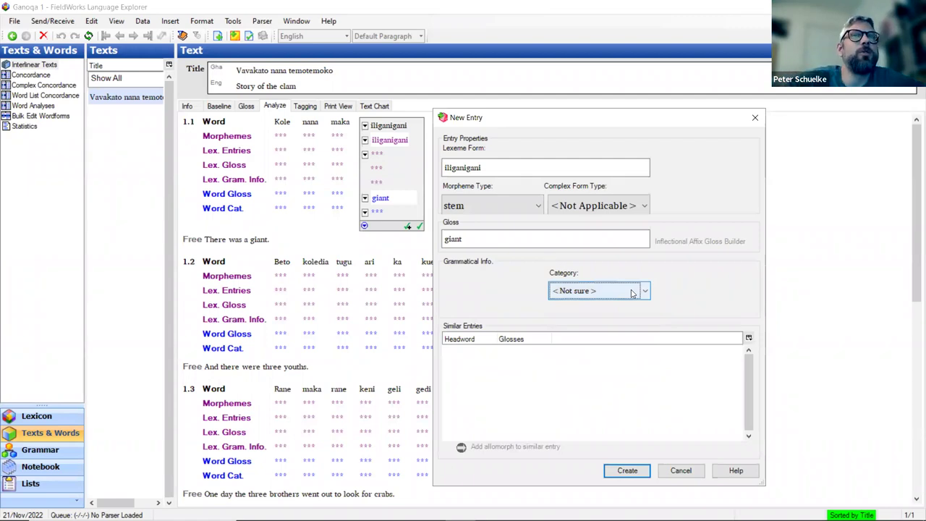
{"action": "left_click", "coordinate": [650, 292]}
{"action": "left_click", "coordinate": [649, 291]}
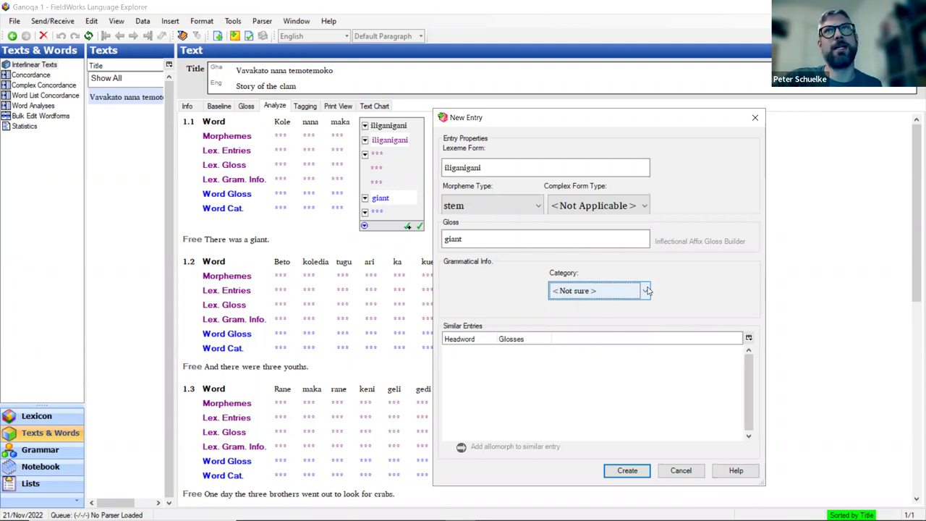
{"action": "left_click", "coordinate": [648, 290]}
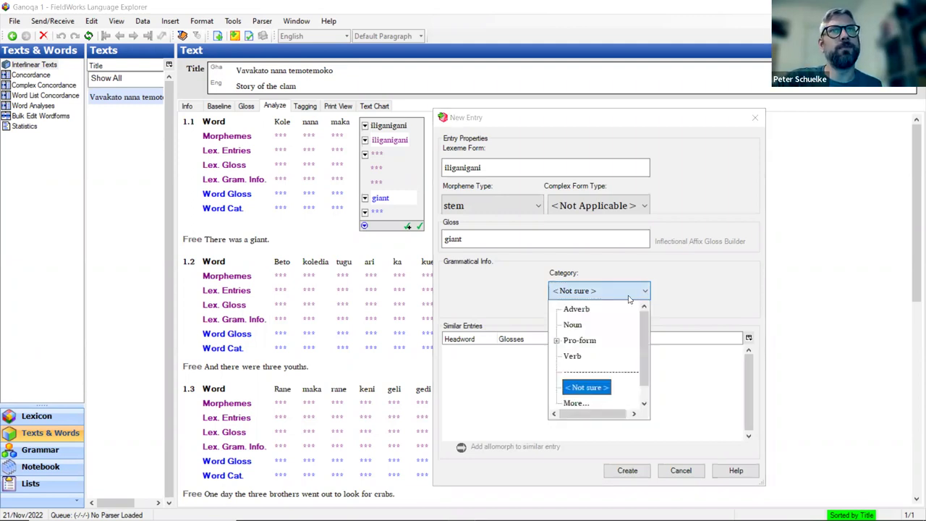
{"action": "left_click", "coordinate": [595, 320]}
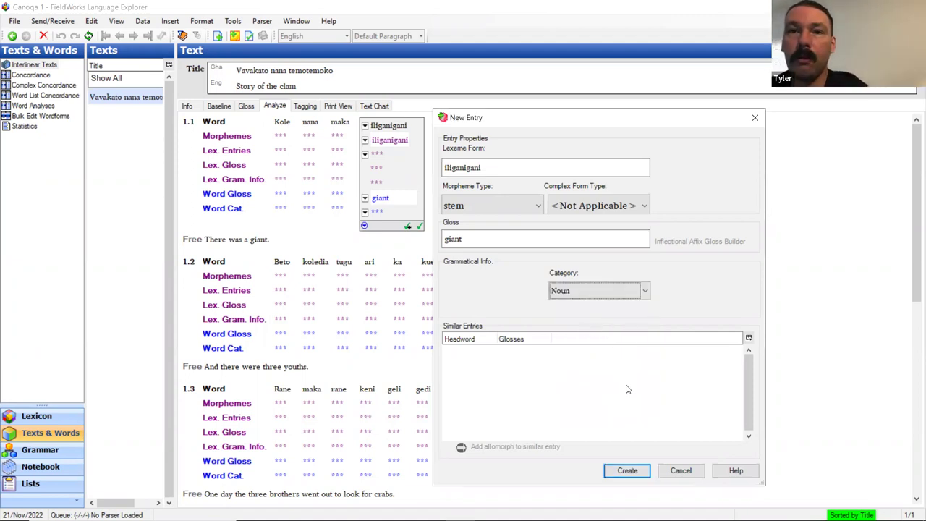
View the catalog of additional grammatical categories for the new entry, and close it without adding one.
{"action": "left_click", "coordinate": [644, 290]}
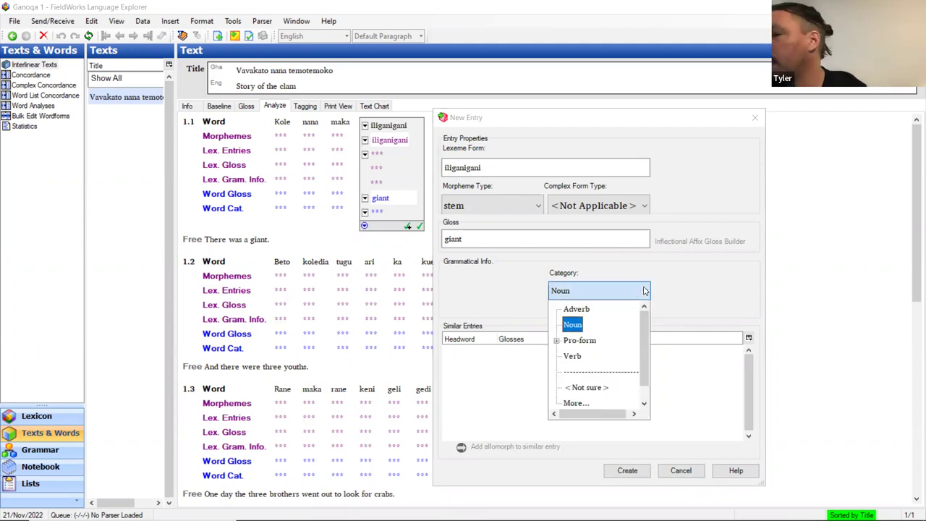
{"action": "scroll", "coordinate": [579, 332], "scroll_direction": "down", "scroll_amount": 1}
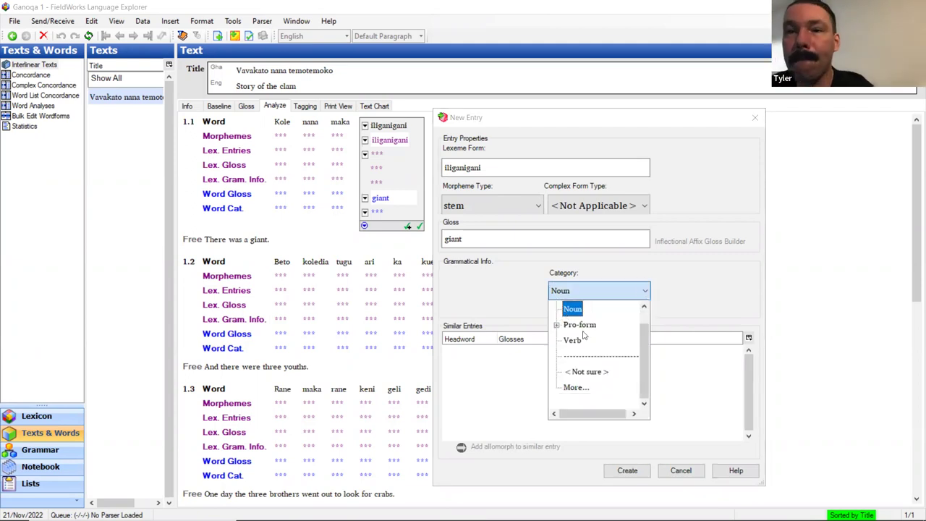
{"action": "left_click", "coordinate": [577, 388]}
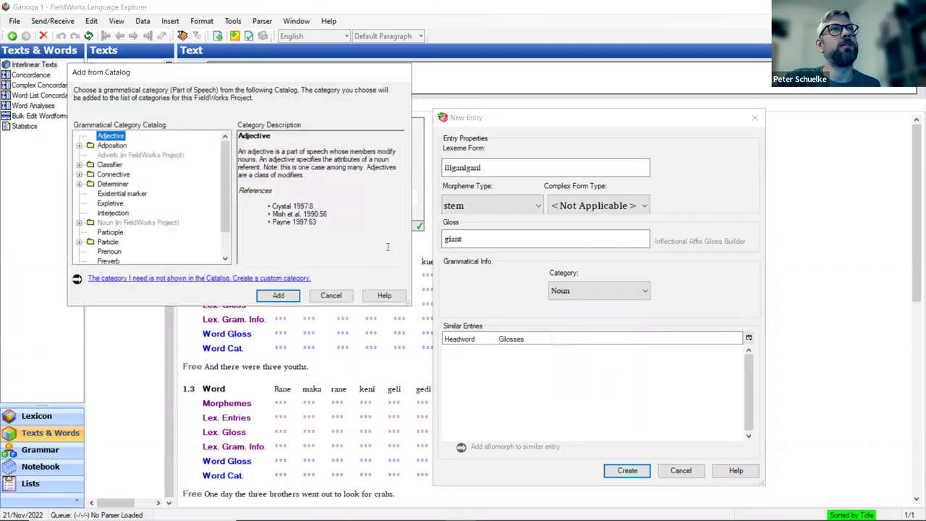
{"action": "left_click", "coordinate": [334, 299]}
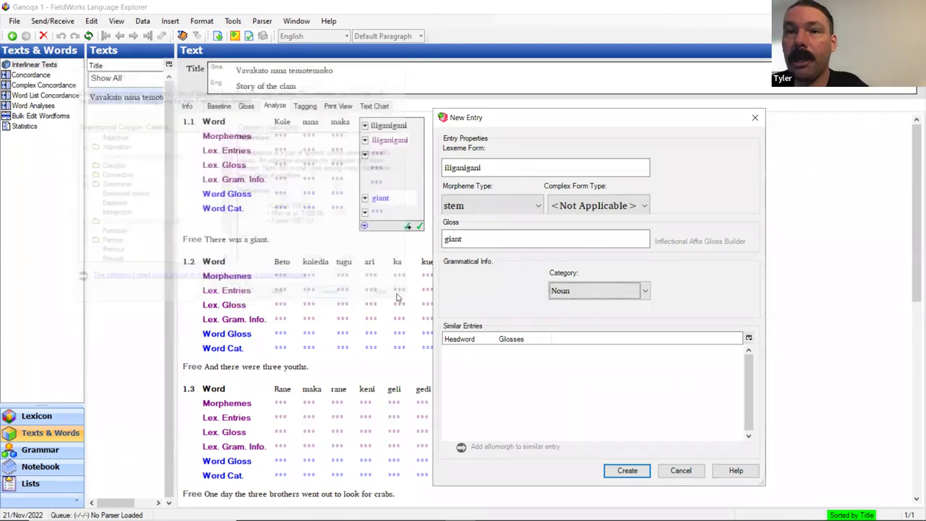
Set the new entry's category to "<Not sure>" and create the "iliganigani" entry.
{"action": "left_click", "coordinate": [641, 293]}
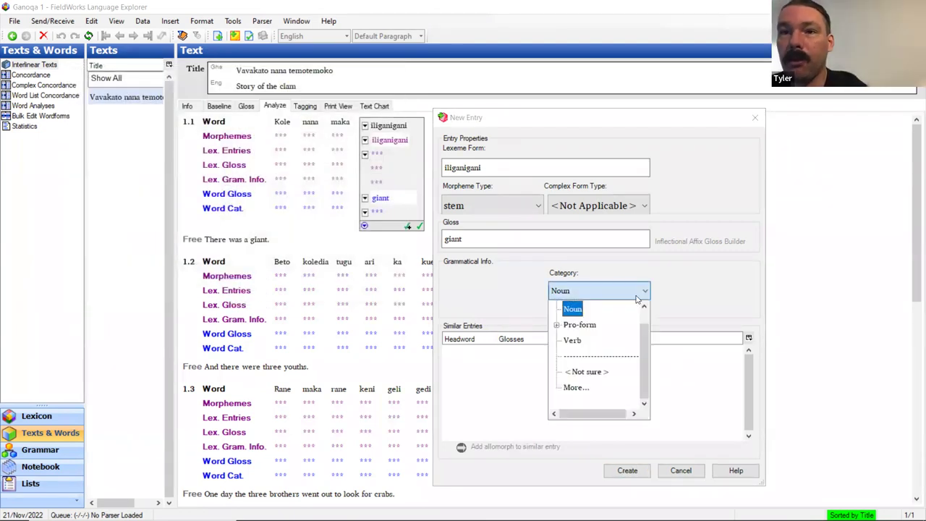
{"action": "left_click", "coordinate": [588, 372]}
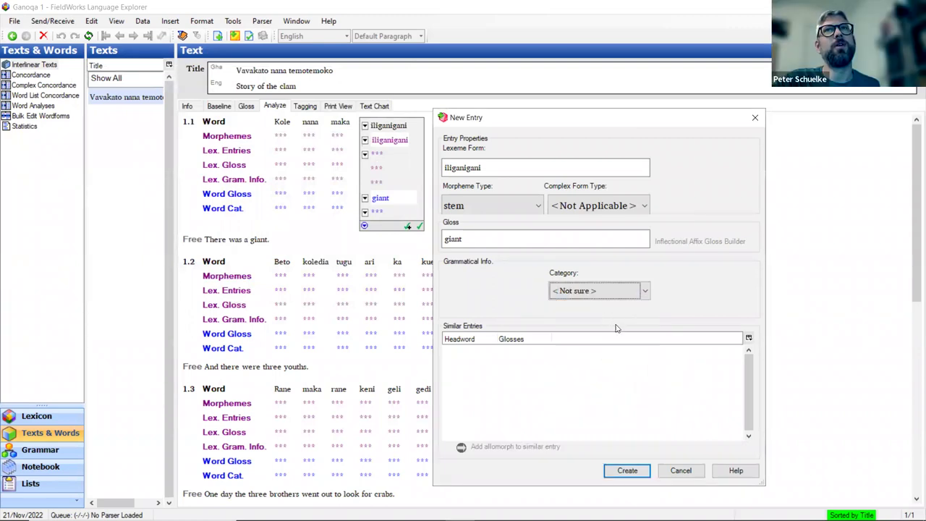
{"action": "left_click", "coordinate": [621, 472]}
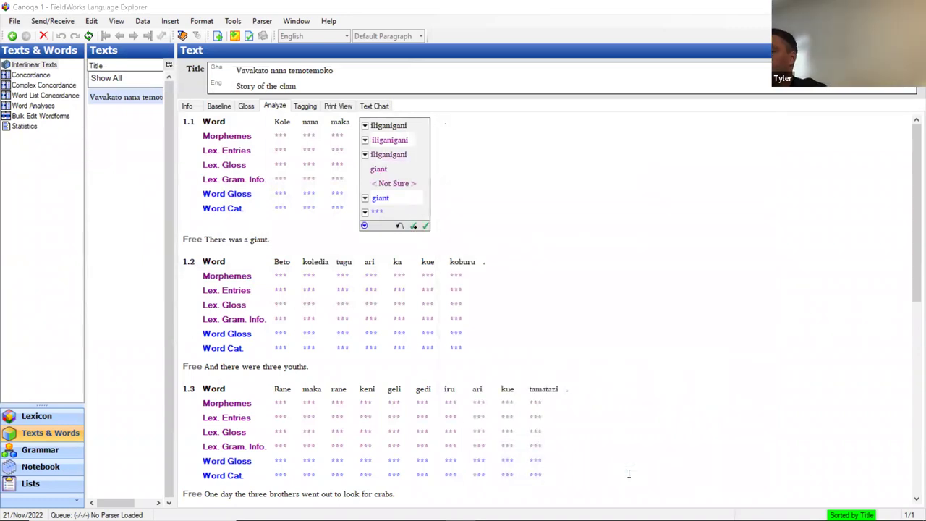
In the Lexicon, set the grammatical info of the "iliganigani" sense to Noun.
{"action": "left_click", "coordinate": [44, 414]}
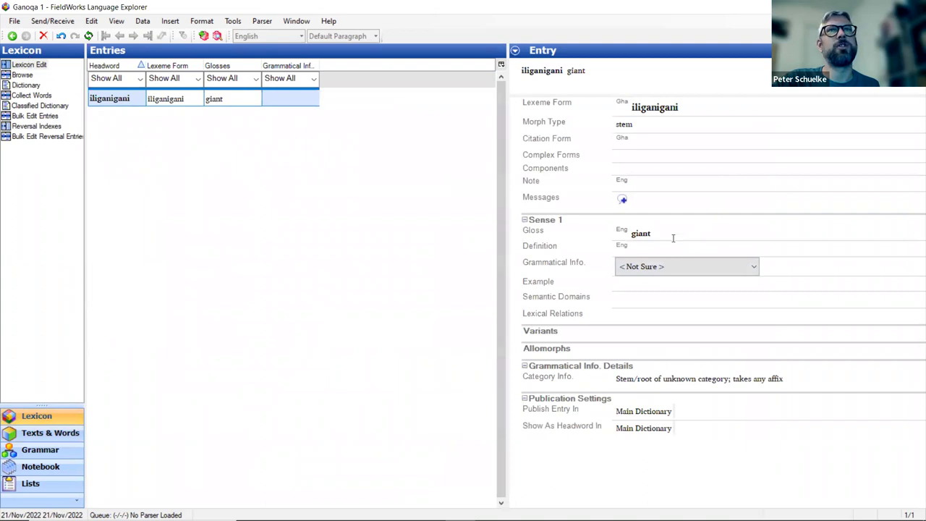
{"action": "left_click", "coordinate": [711, 268]}
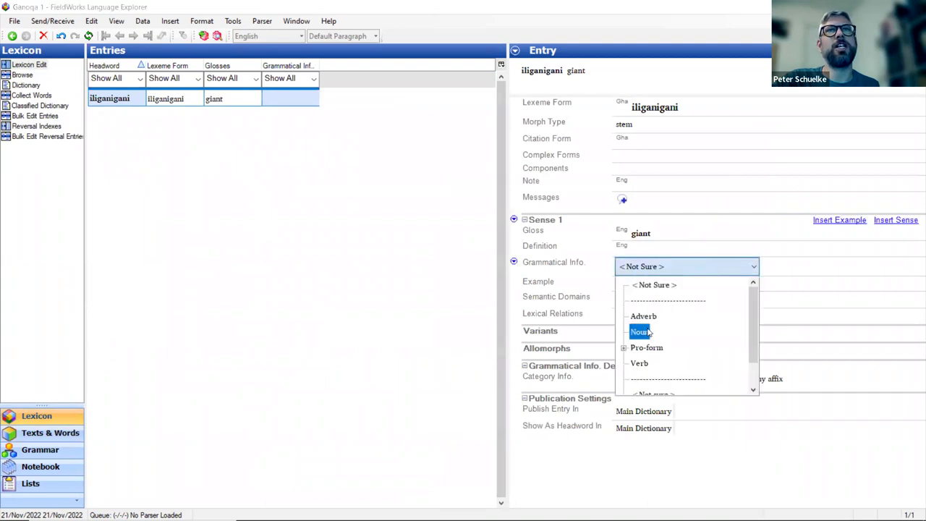
{"action": "left_click", "coordinate": [651, 332]}
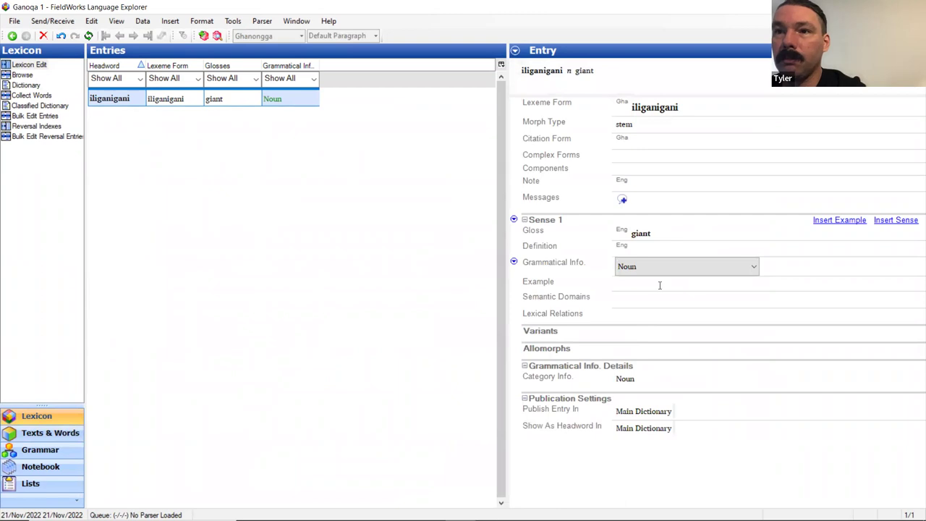
{"action": "left_click", "coordinate": [740, 273]}
{"action": "left_click", "coordinate": [741, 272]}
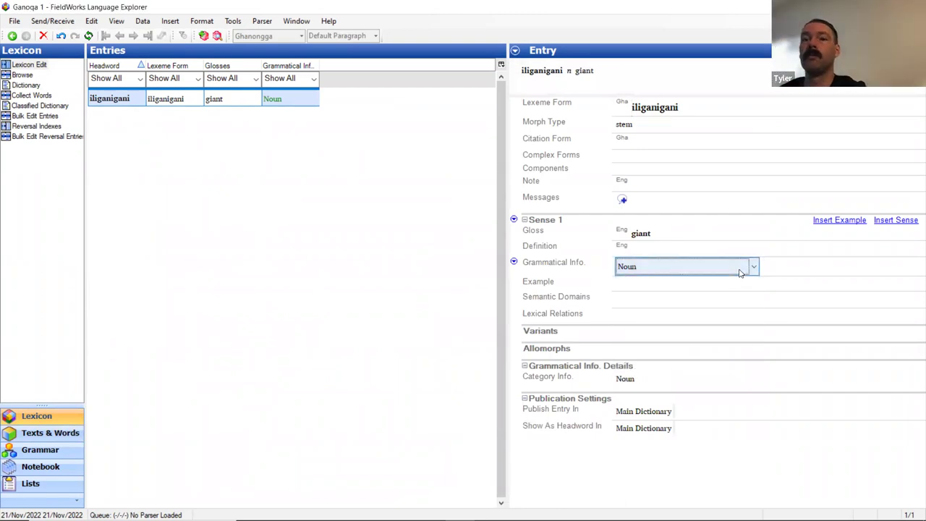
Return to the interlinear text and check how "iliganigani" in sentence 1.1 appears in the Analyze and Gloss views.
{"action": "left_click", "coordinate": [50, 433]}
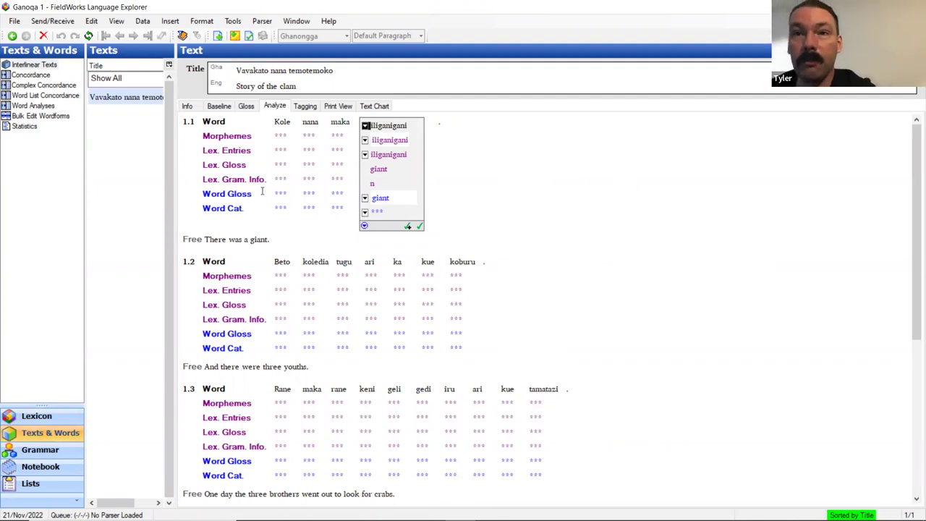
{"action": "left_click", "coordinate": [248, 107]}
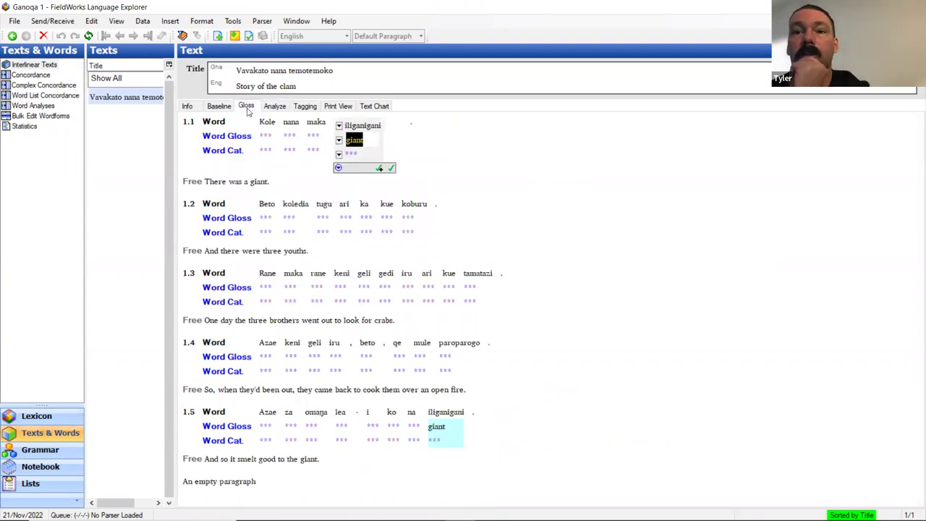
{"action": "left_click", "coordinate": [317, 179]}
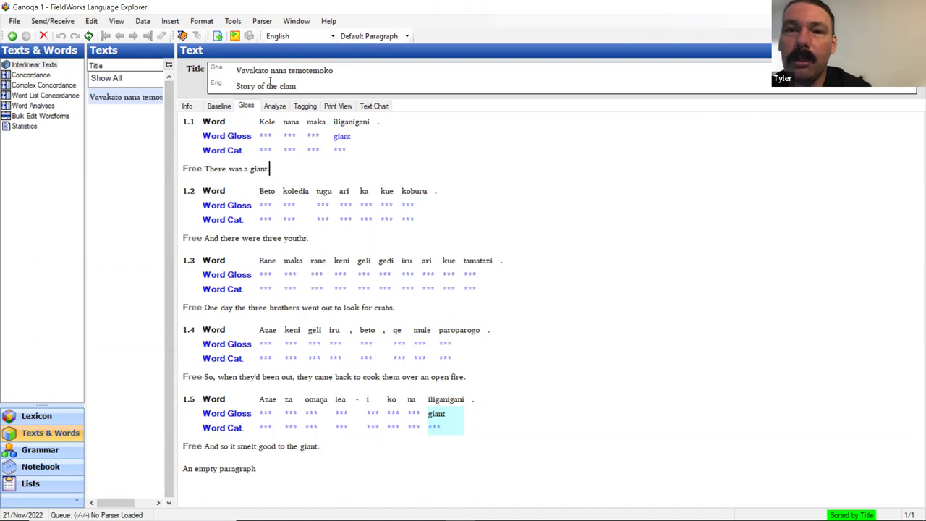
In the baseline text, remove the hyphen from "lea-i" in the last sentence so it reads "leai".
{"action": "left_click", "coordinate": [220, 107]}
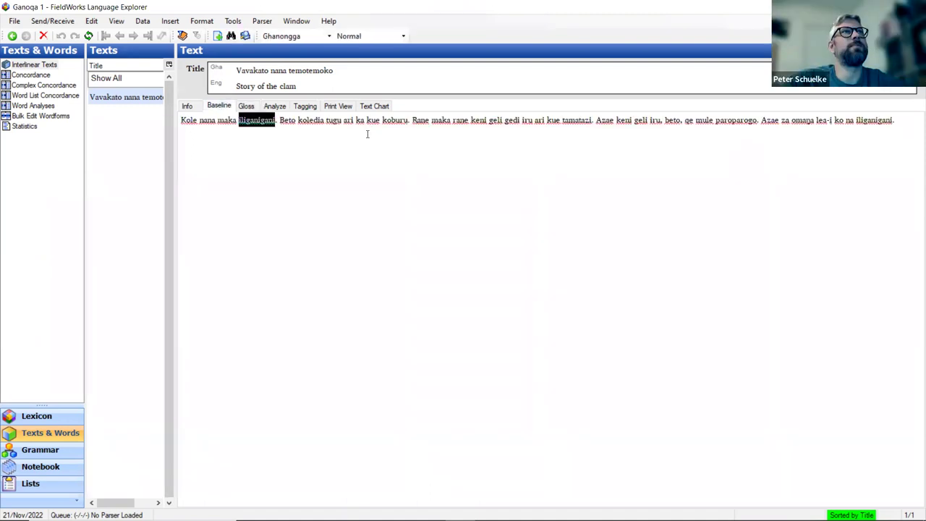
{"action": "left_click", "coordinate": [513, 124]}
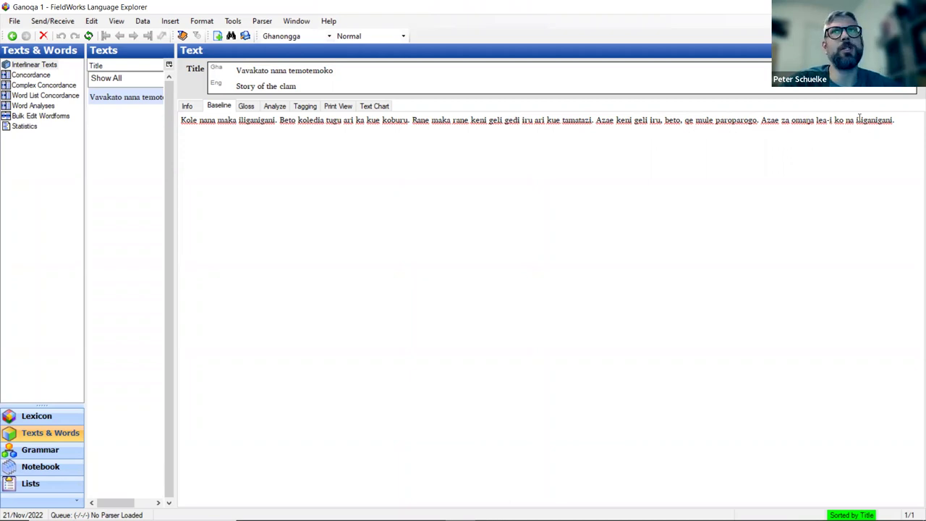
{"action": "key", "text": "BackSpace"}
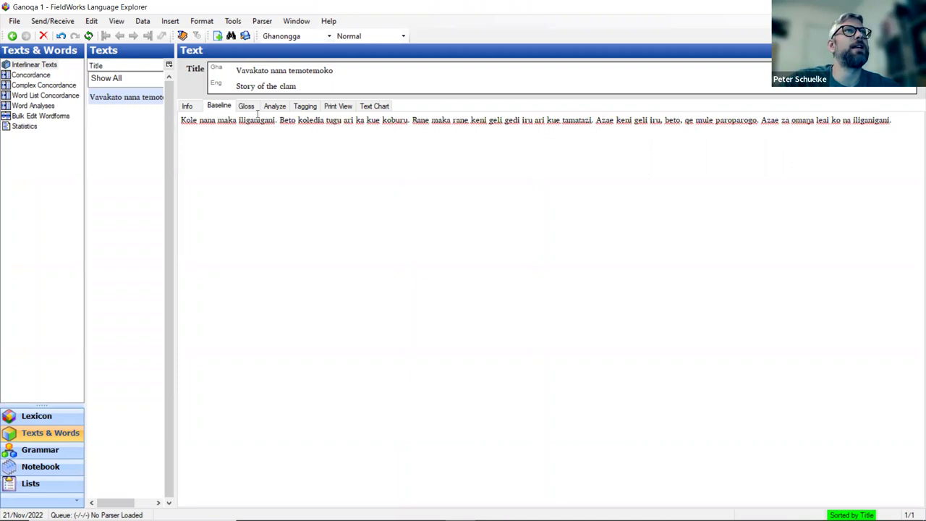
In the Analyze view, split "leai" in sentence 1.5 into the morphemes "lea" and "i", and compare it with the baseline text.
{"action": "left_click", "coordinate": [272, 109]}
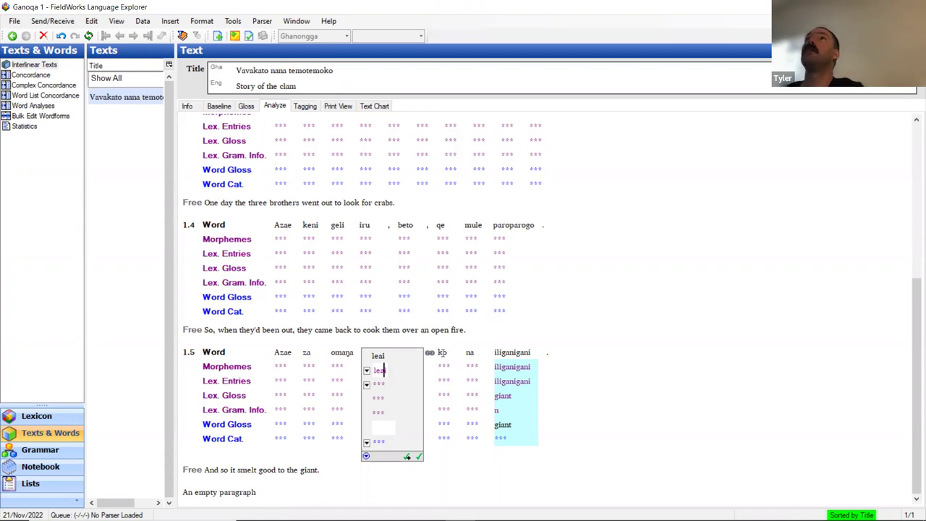
{"action": "type", "text": "-"}
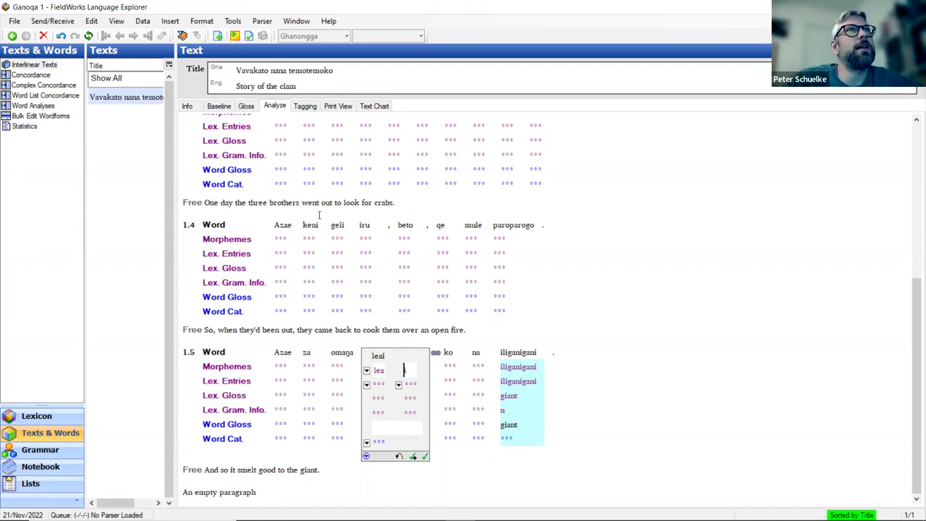
{"action": "left_click", "coordinate": [219, 106]}
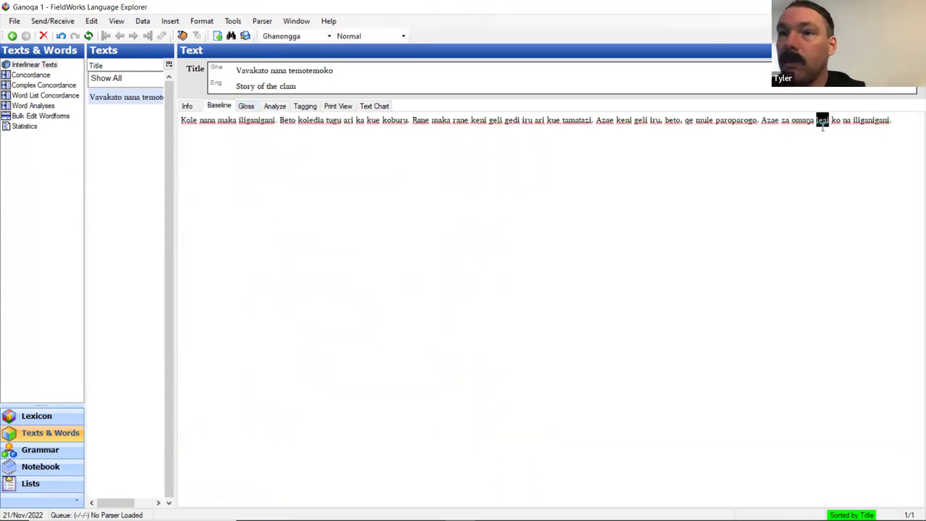
{"action": "left_click", "coordinate": [829, 122]}
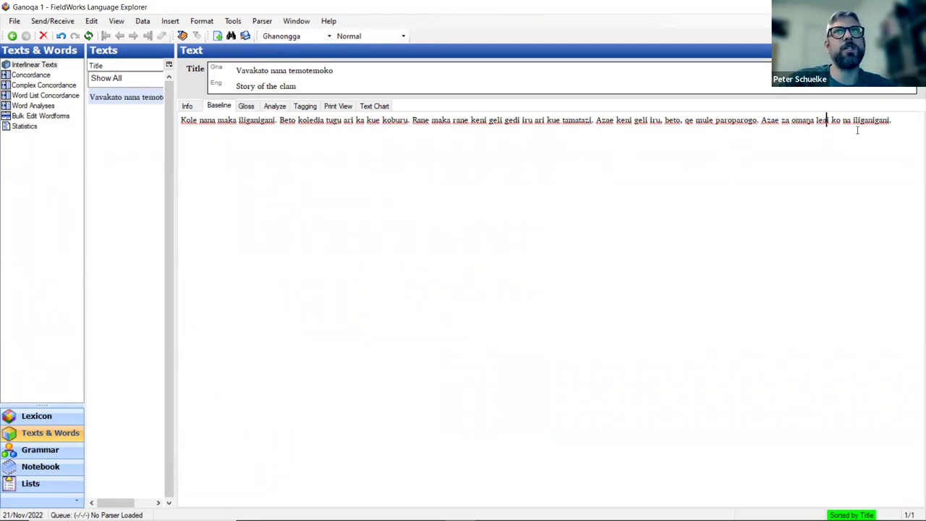
{"action": "left_click", "coordinate": [275, 107]}
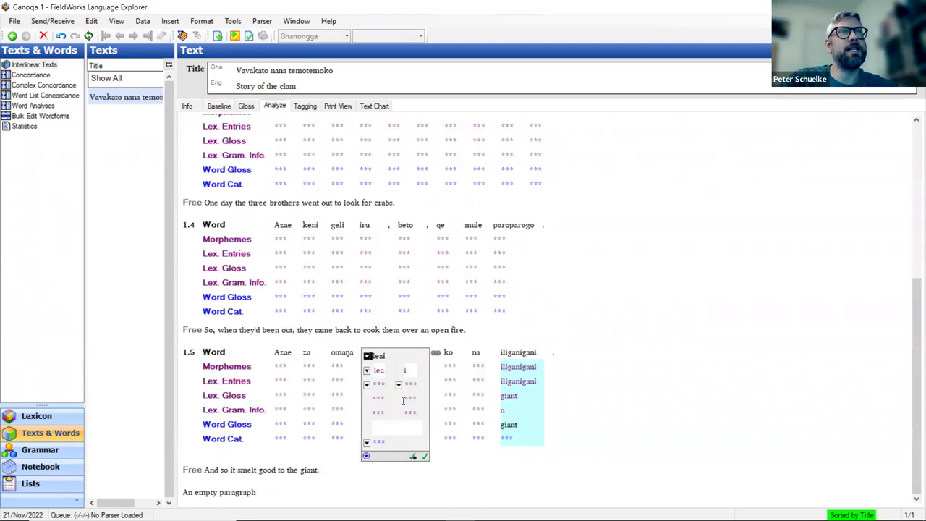
Remove the morpheme break in sentence 1.5 so the morpheme line reads "leai" again.
{"action": "left_click", "coordinate": [406, 369]}
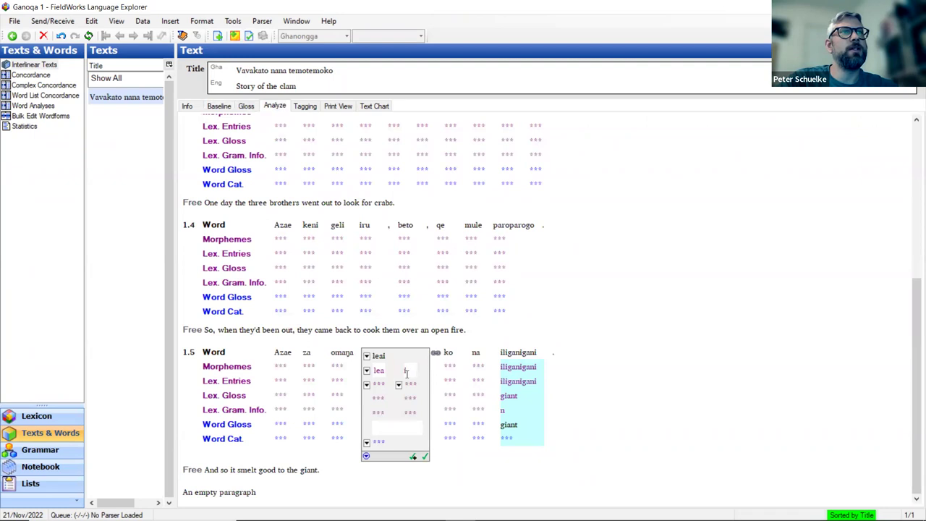
{"action": "key", "text": "BackSpace"}
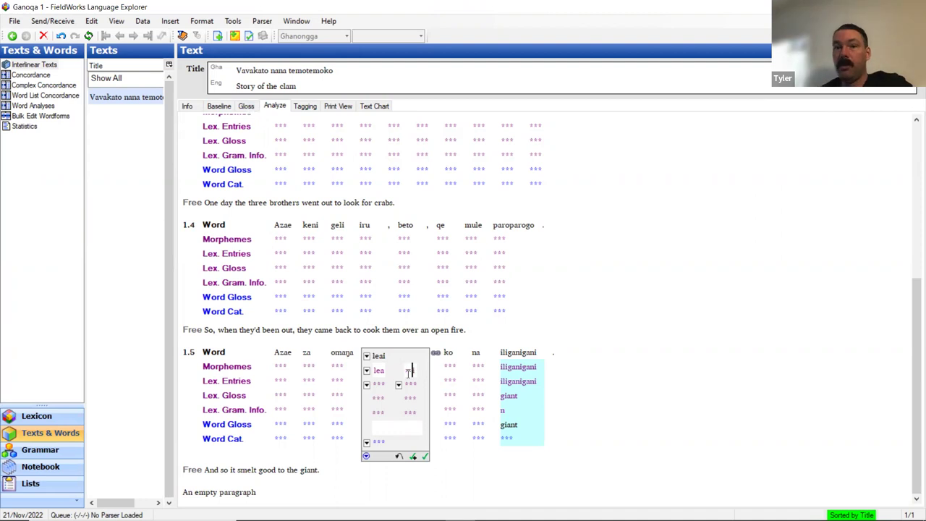
{"action": "key", "text": "BackSpace"}
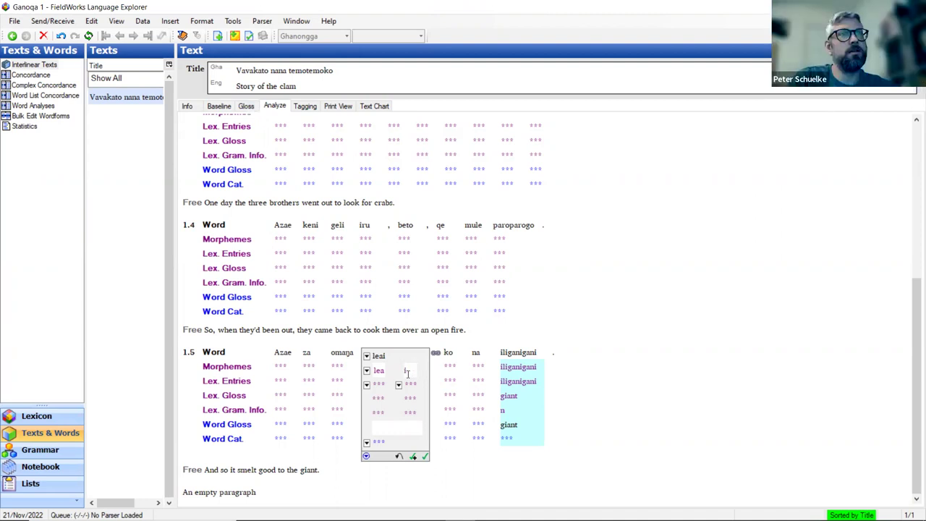
{"action": "key", "text": "BackSpace"}
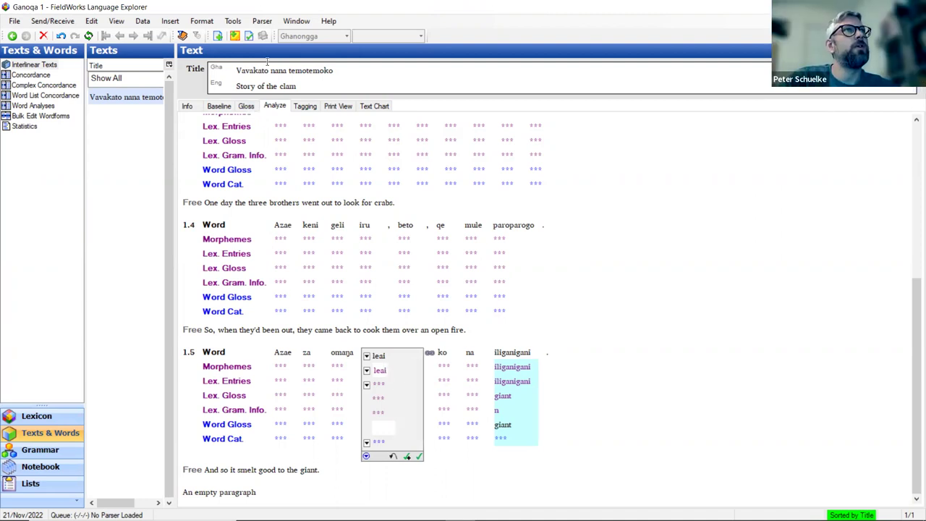
Change "leai" to "leaxi" in the last sentence of the baseline text, and check the word in the Gloss view.
{"action": "left_click", "coordinate": [190, 107]}
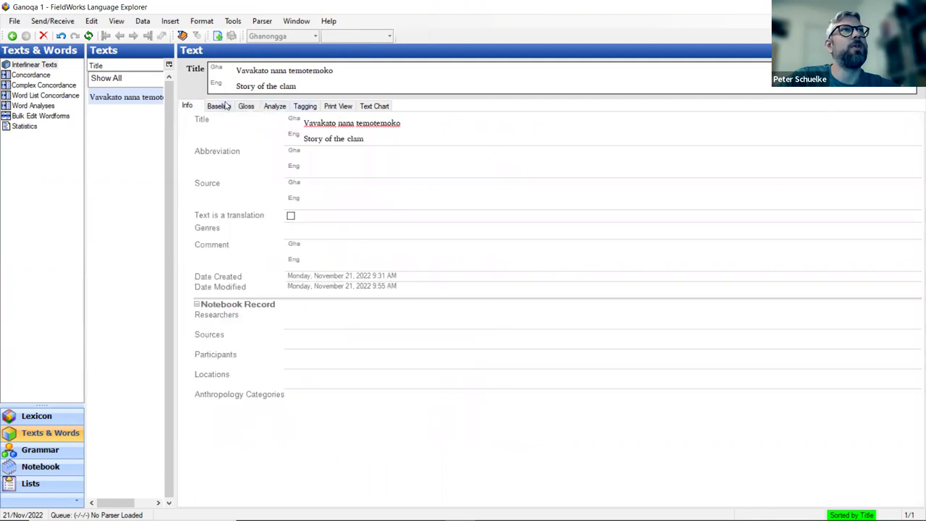
{"action": "left_click", "coordinate": [218, 105]}
{"action": "left_click", "coordinate": [825, 120]}
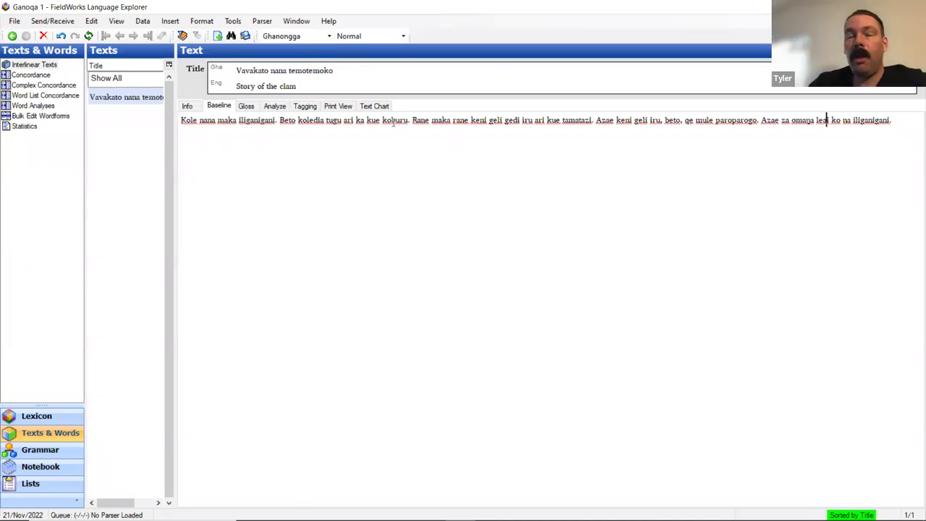
{"action": "type", "text": "n"}
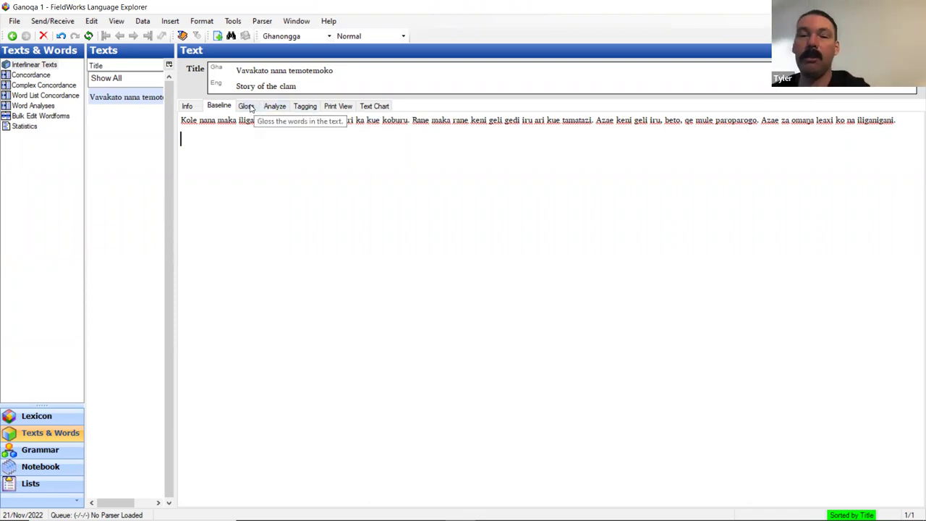
{"action": "left_click", "coordinate": [248, 107]}
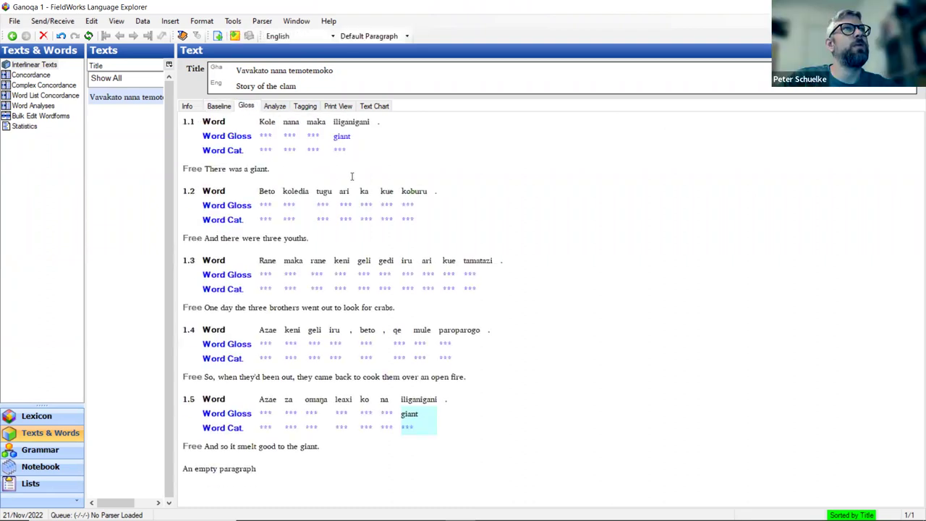
In the Analyze view, approve the suggested analysis of "iliganigani" (giant, n) in sentence 1.5.
{"action": "left_click", "coordinate": [300, 191]}
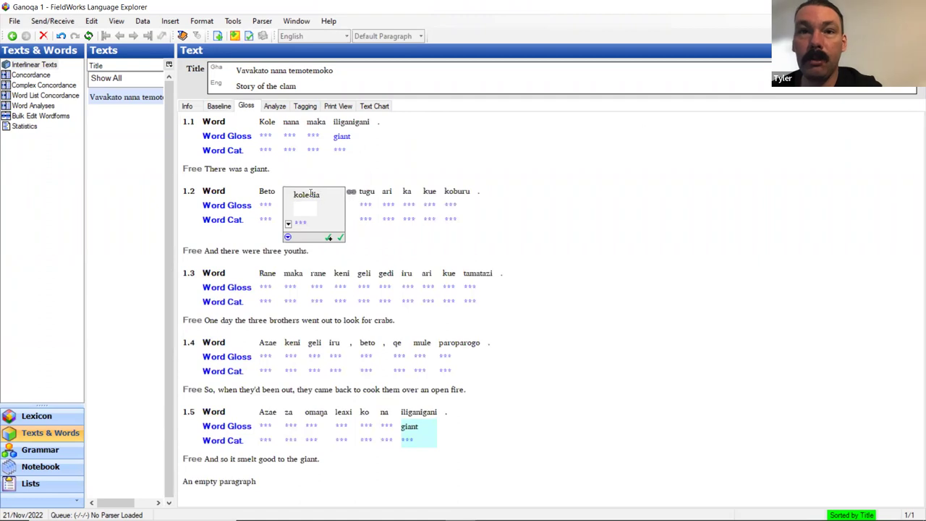
{"action": "left_click", "coordinate": [276, 106]}
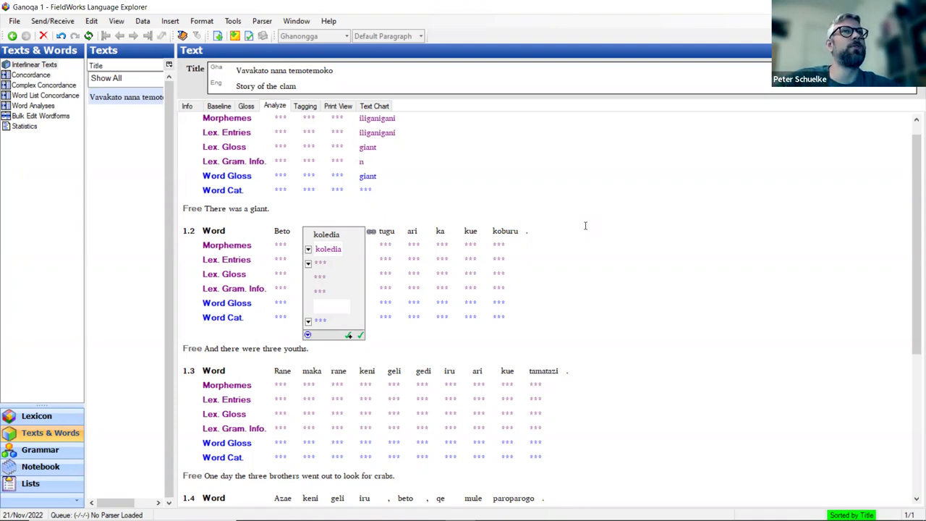
{"action": "scroll", "coordinate": [586, 224], "scroll_direction": "down", "scroll_amount": 3}
{"action": "scroll", "coordinate": [420, 164], "scroll_direction": "up", "scroll_amount": 4}
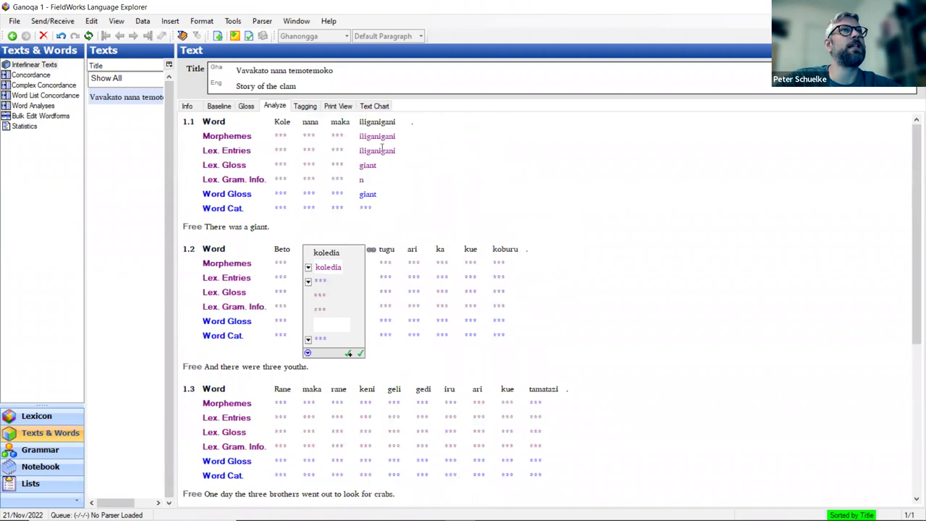
{"action": "scroll", "coordinate": [382, 147], "scroll_direction": "down", "scroll_amount": 4}
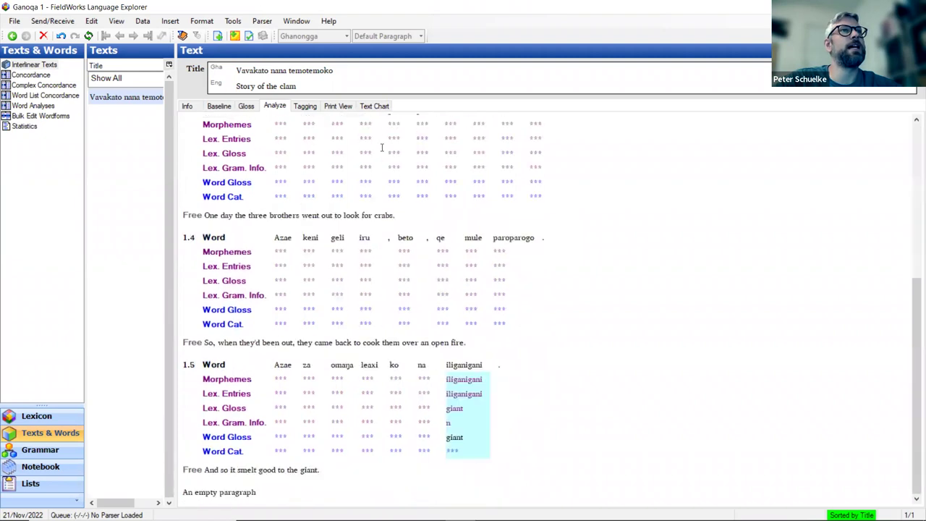
{"action": "left_click", "coordinate": [467, 432]}
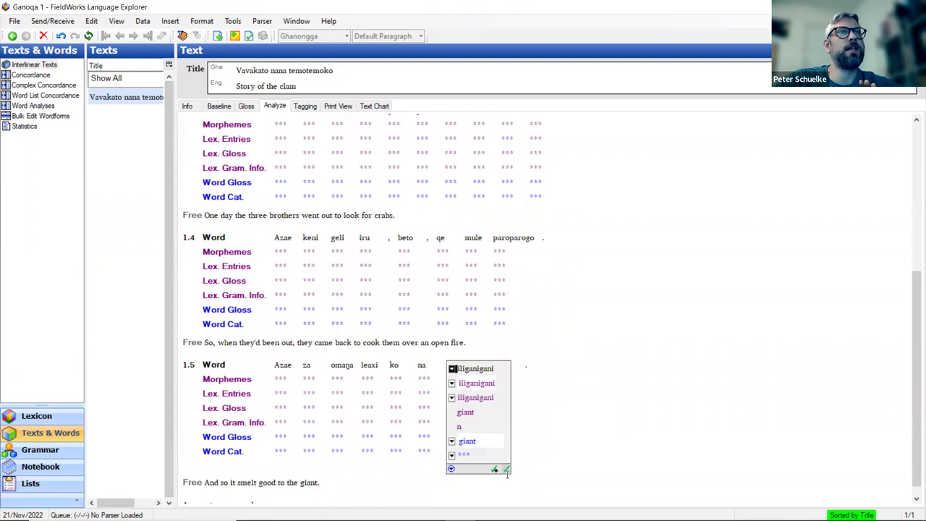
{"action": "left_click", "coordinate": [508, 469]}
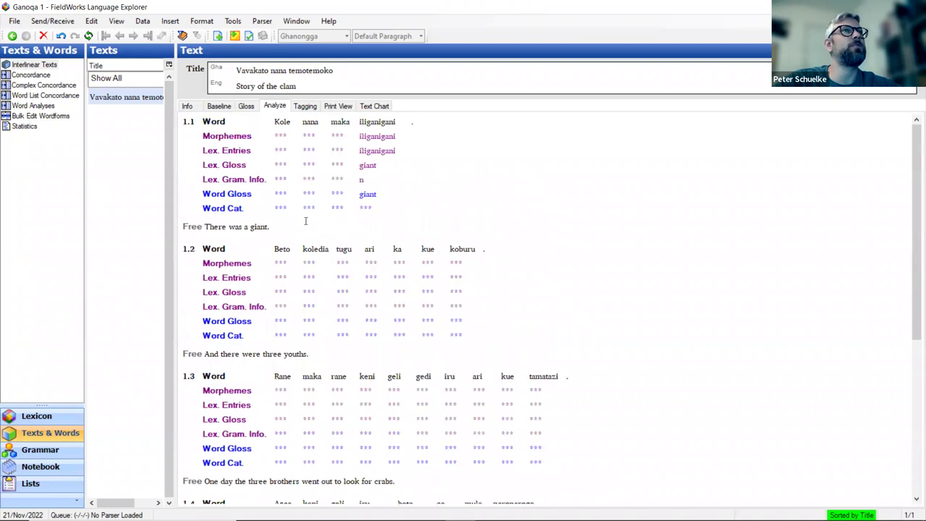
Split "koledia" in sentence 1.2 into the morphemes "kole" and "-dia".
{"action": "scroll", "coordinate": [305, 221], "scroll_direction": "down", "scroll_amount": 3}
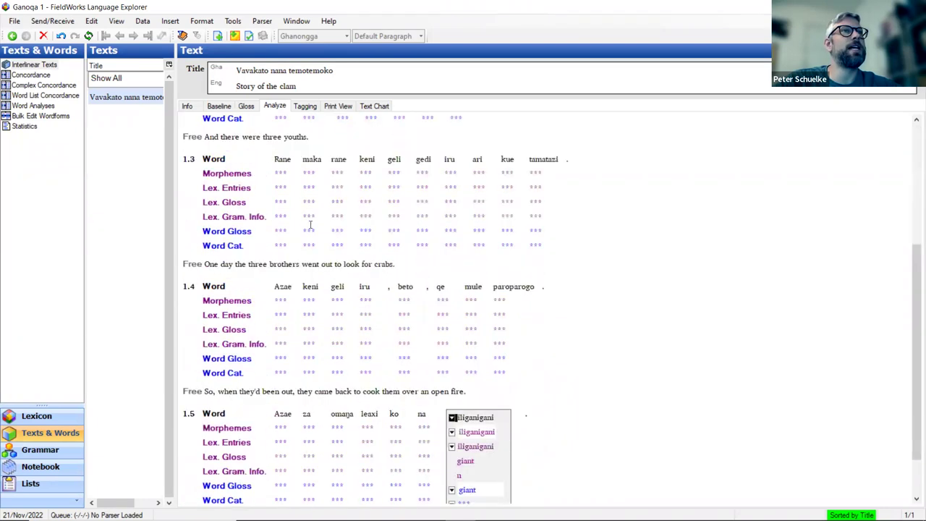
{"action": "scroll", "coordinate": [331, 391], "scroll_direction": "up", "scroll_amount": 3}
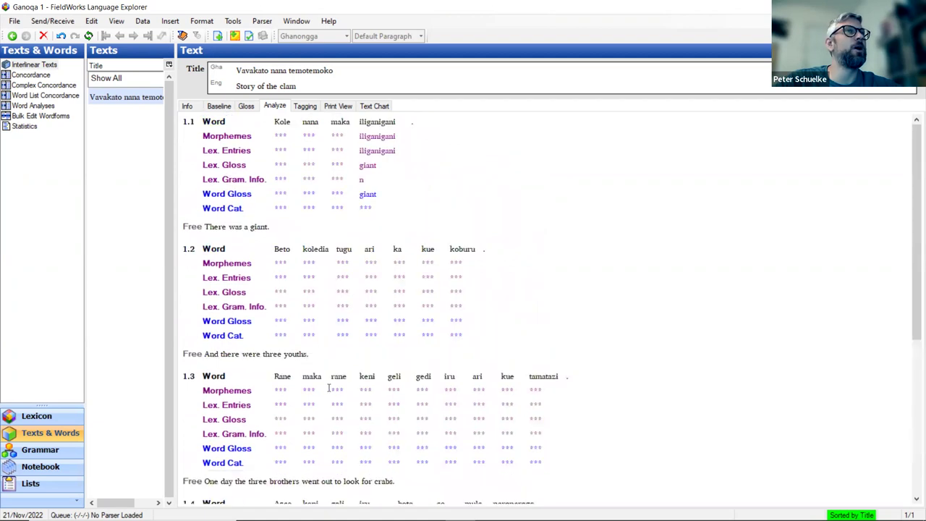
{"action": "left_click", "coordinate": [318, 249]}
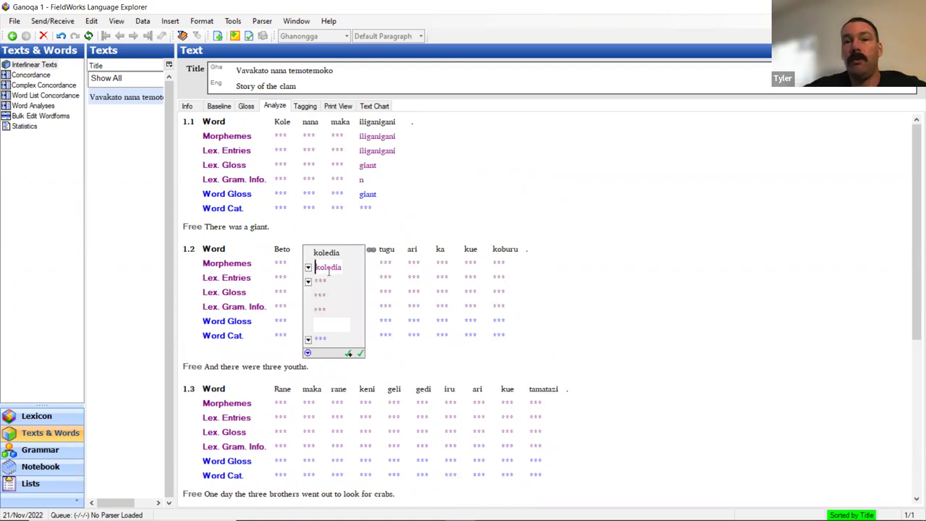
{"action": "left_click", "coordinate": [331, 268]}
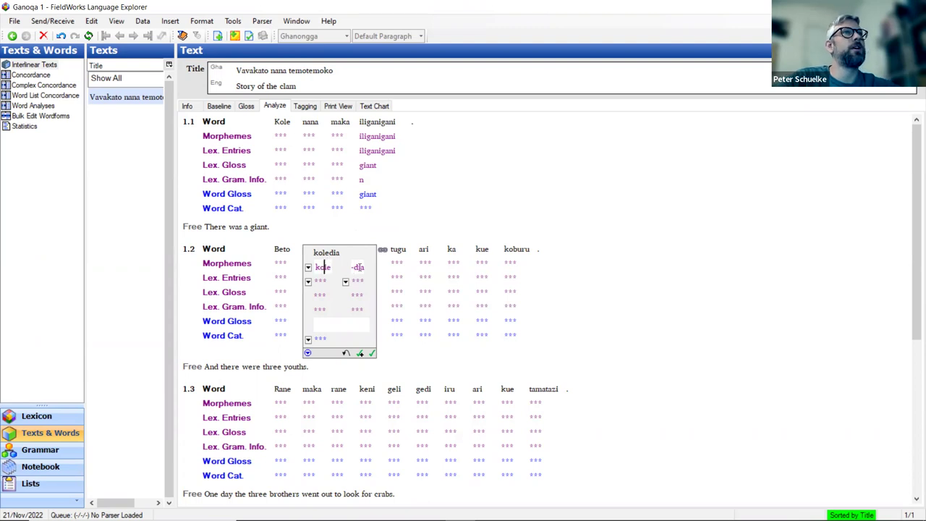
{"action": "type", "text": "-"}
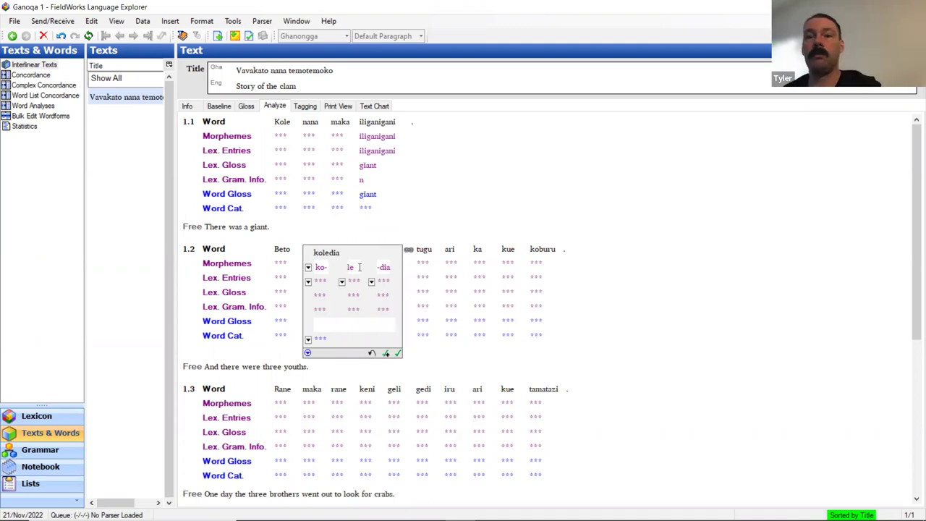
{"action": "key", "text": "BackSpace"}
{"action": "key", "text": "BackSpace"}
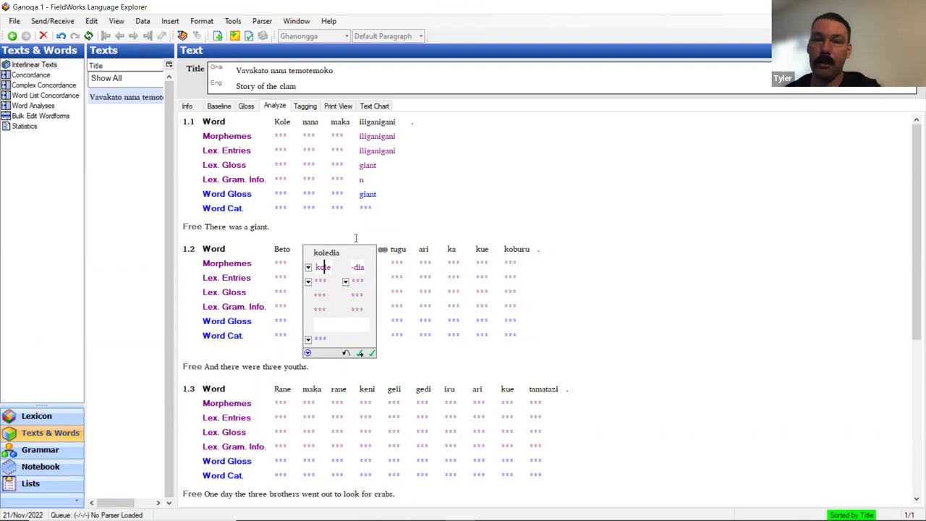
{"action": "left_click", "coordinate": [313, 365]}
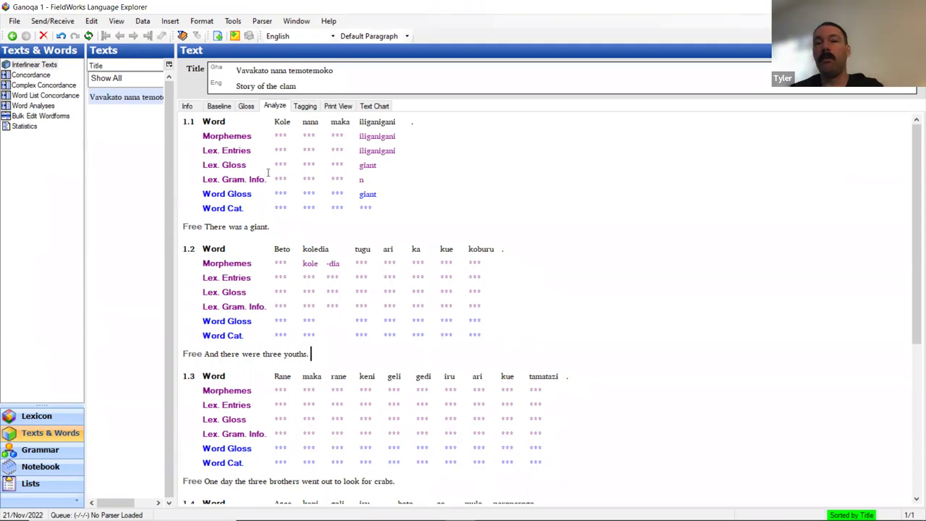
Create a lexicon entry for "kole" from sentence 1.1 as a stem with the gloss "exist" and category Verb.
{"action": "left_click", "coordinate": [295, 139]}
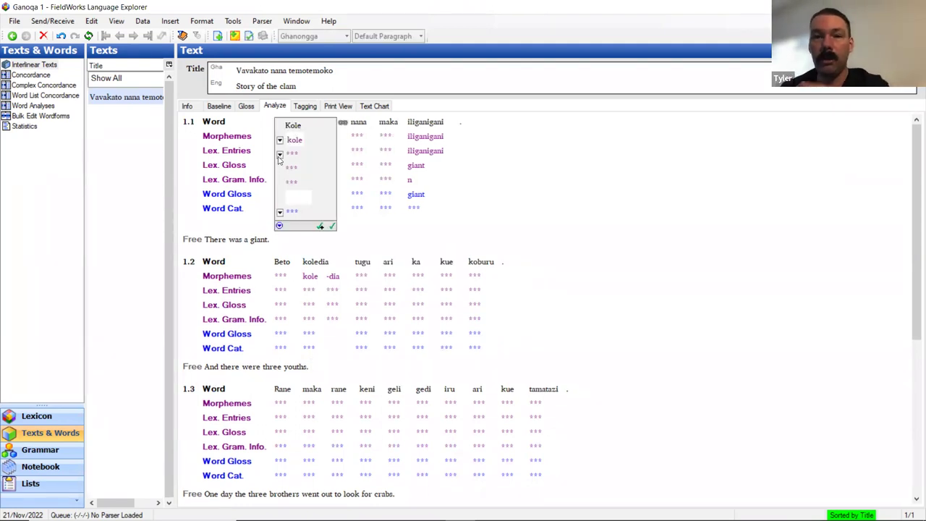
{"action": "left_click", "coordinate": [279, 155]}
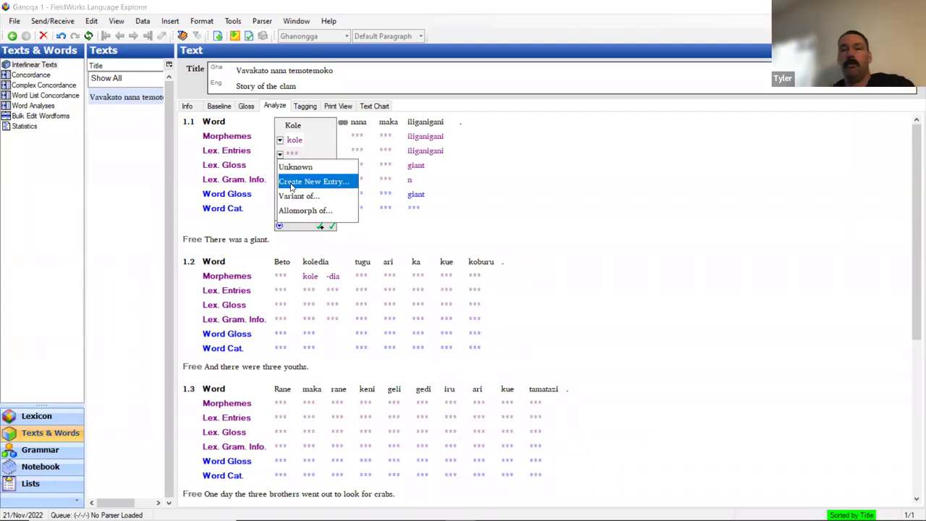
{"action": "left_click", "coordinate": [292, 186]}
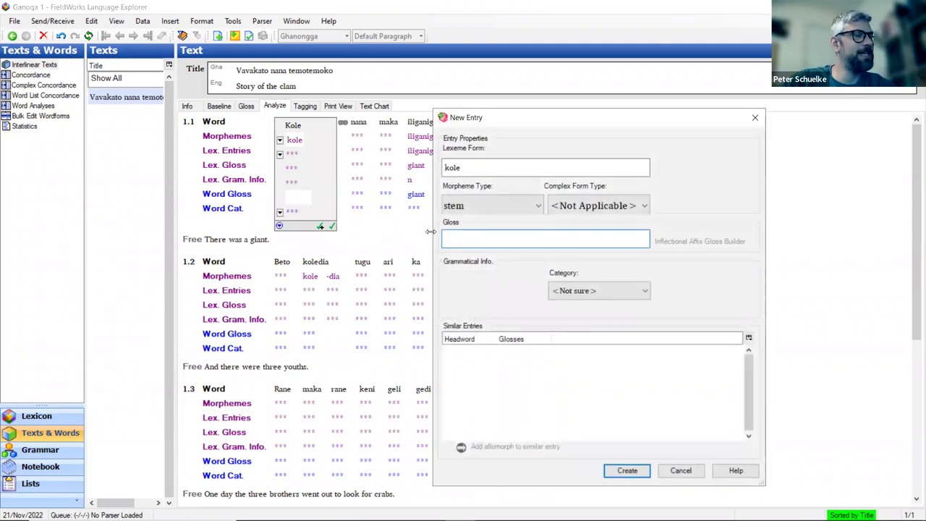
{"action": "type", "text": "existg"}
{"action": "key", "text": "BackSpace"}
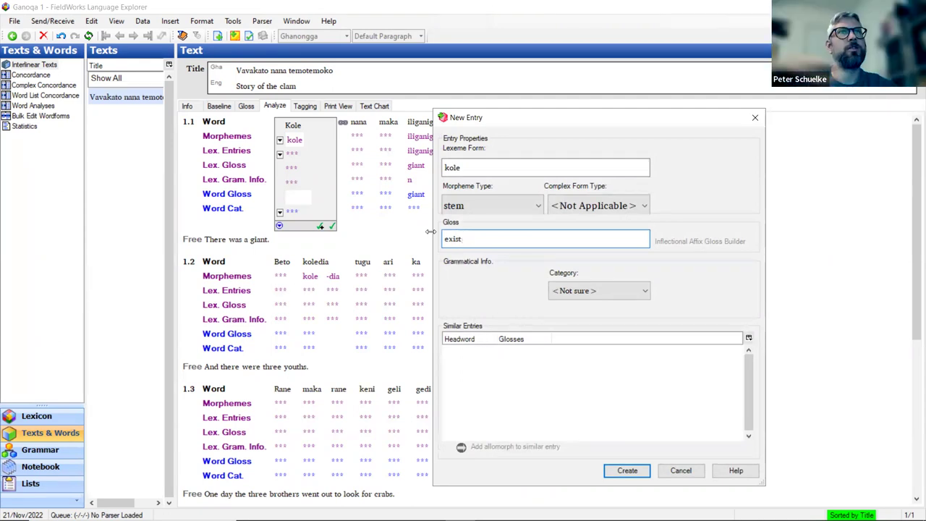
{"action": "left_click", "coordinate": [641, 291]}
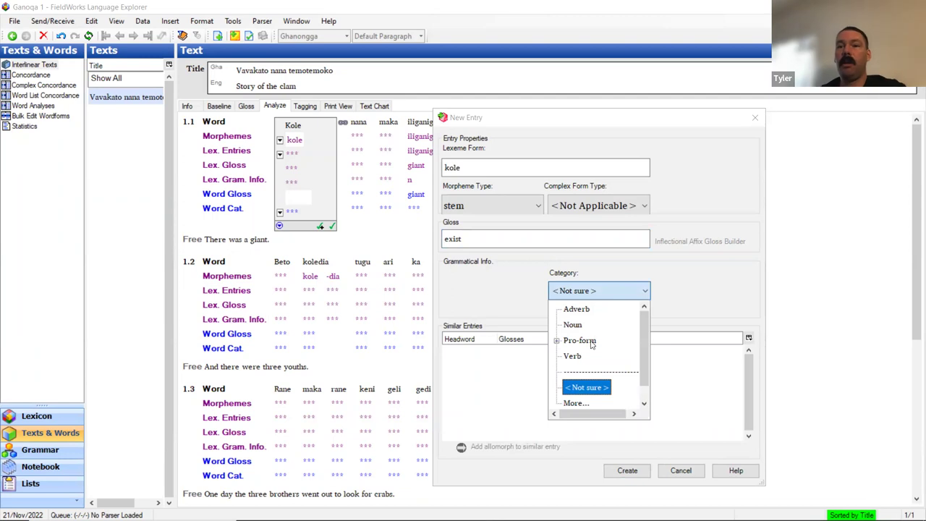
{"action": "left_click", "coordinate": [582, 356]}
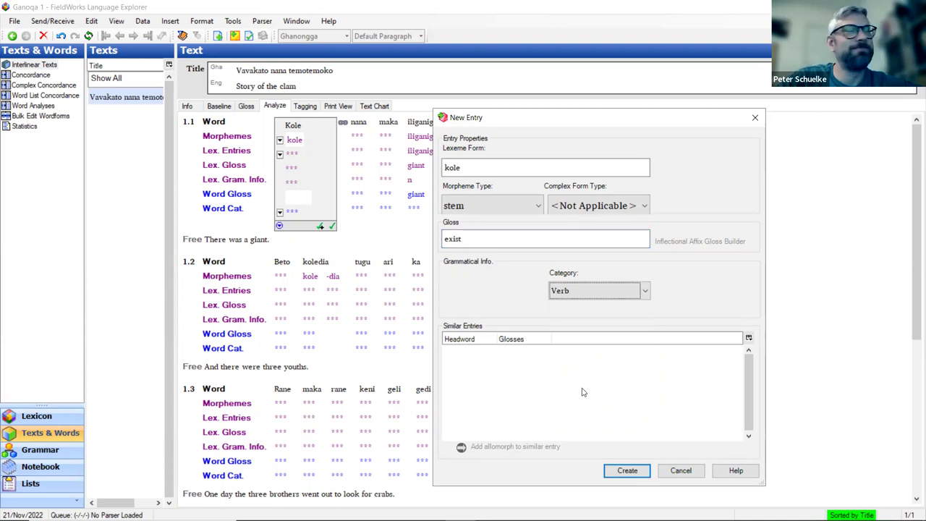
{"action": "left_click", "coordinate": [627, 471]}
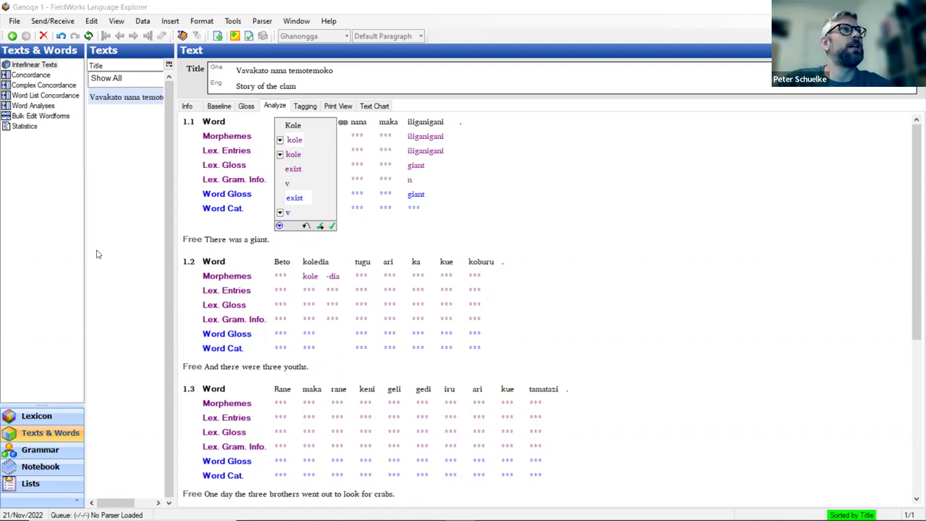
{"action": "left_click", "coordinate": [282, 241]}
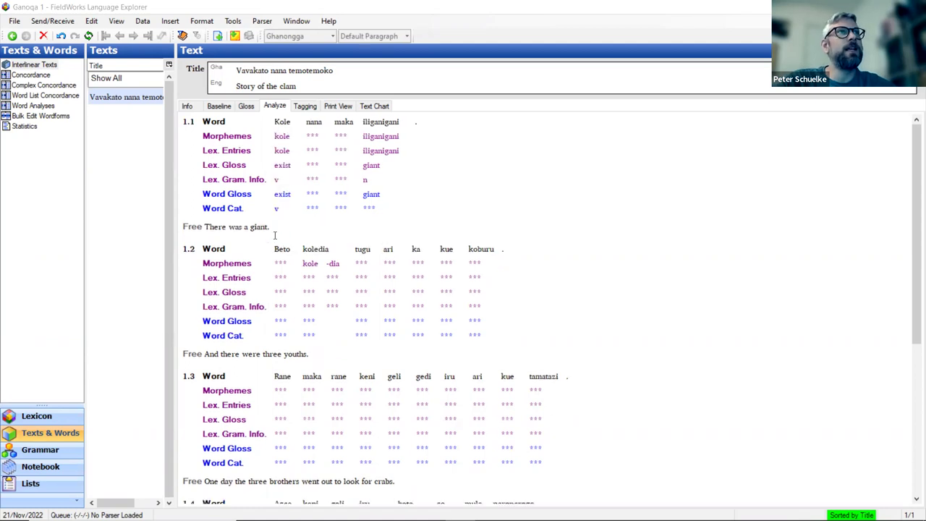
{"action": "left_click", "coordinate": [278, 229]}
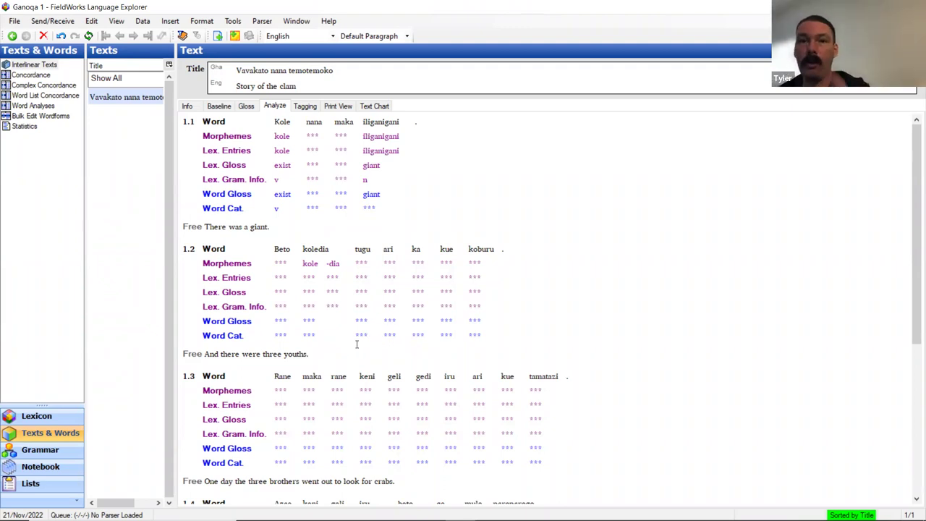
Assign the lexicon entry "exist, Verb, kole" to the stem of "koledia" in sentence 1.2, and review the word's morpheme-break options.
{"action": "left_click", "coordinate": [338, 247]}
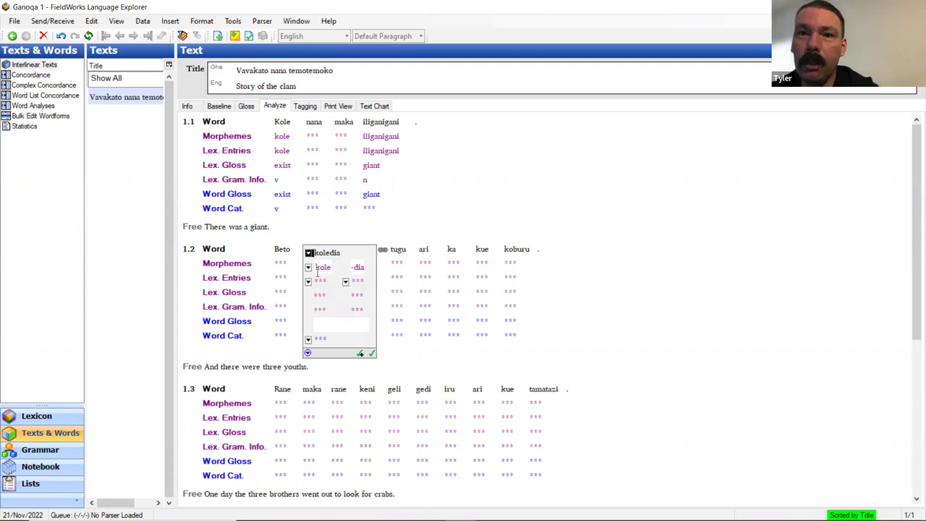
{"action": "left_click", "coordinate": [309, 283]}
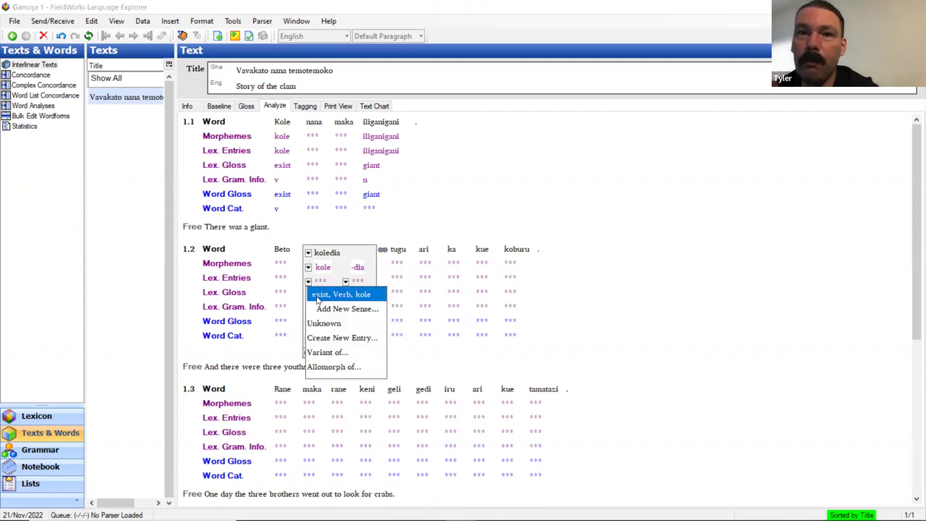
{"action": "left_click", "coordinate": [317, 296]}
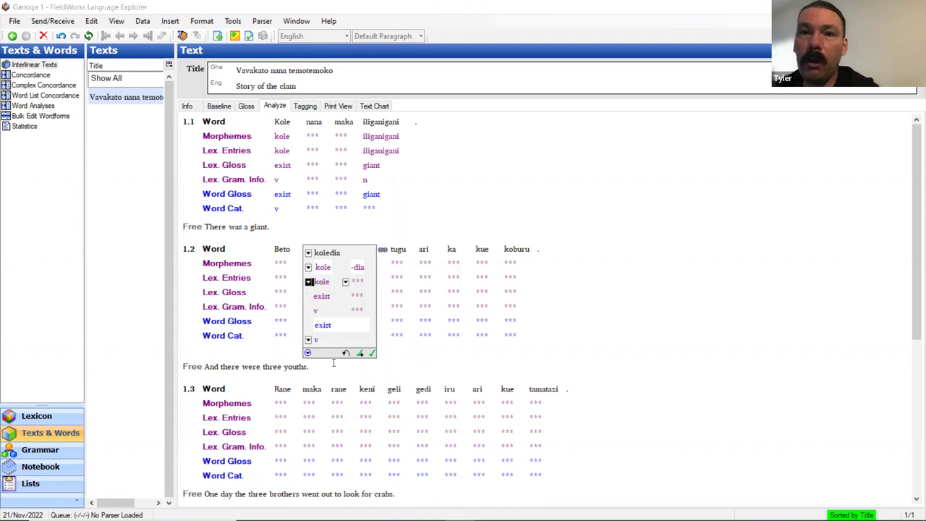
{"action": "left_click", "coordinate": [309, 267]}
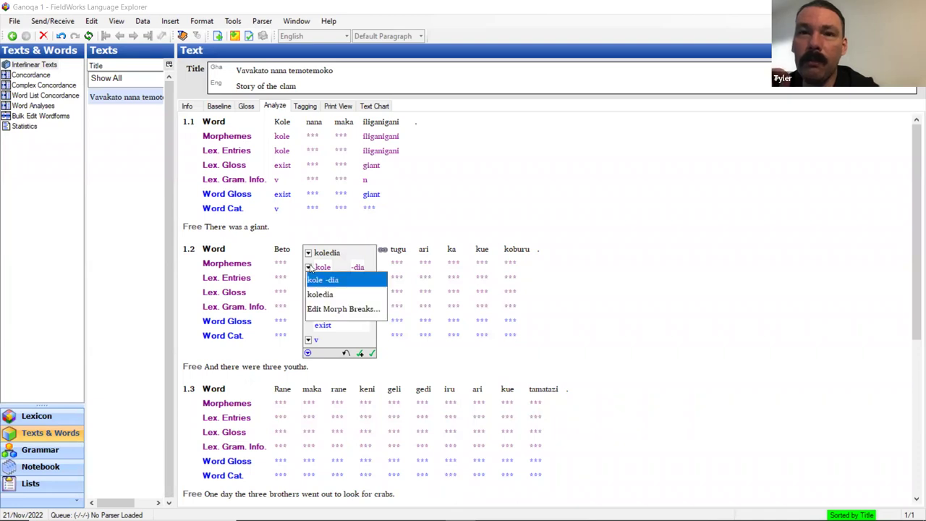
{"action": "left_click", "coordinate": [309, 267]}
{"action": "left_click", "coordinate": [310, 283]}
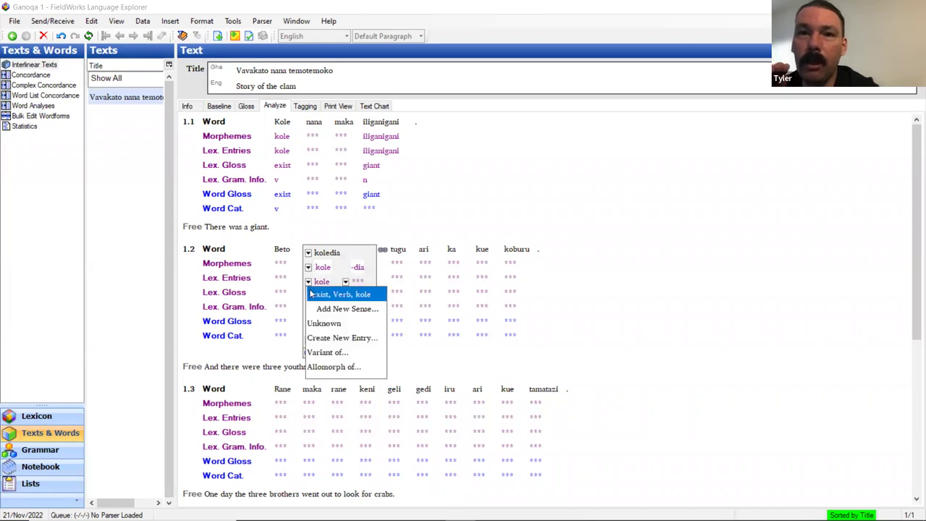
{"action": "key", "text": "Escape"}
{"action": "left_click", "coordinate": [309, 267]}
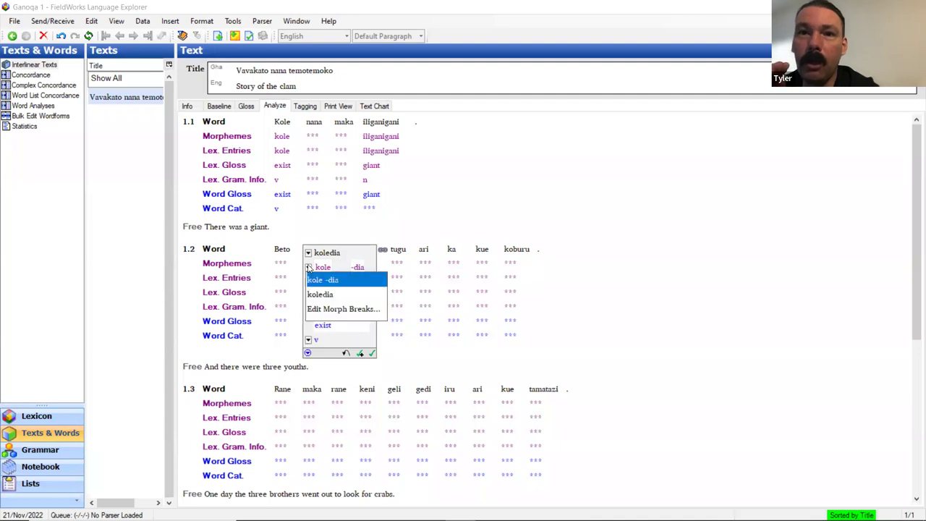
{"action": "left_click", "coordinate": [309, 267]}
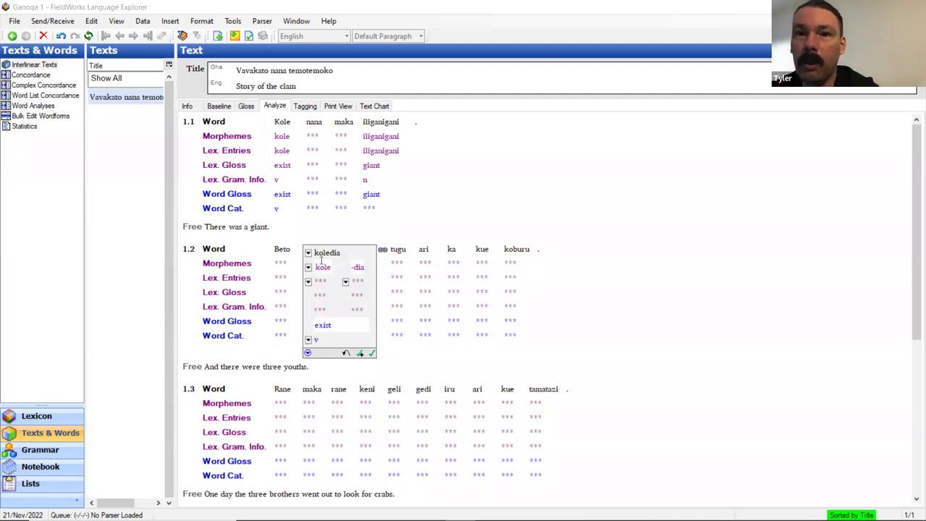
{"action": "left_click", "coordinate": [328, 267]}
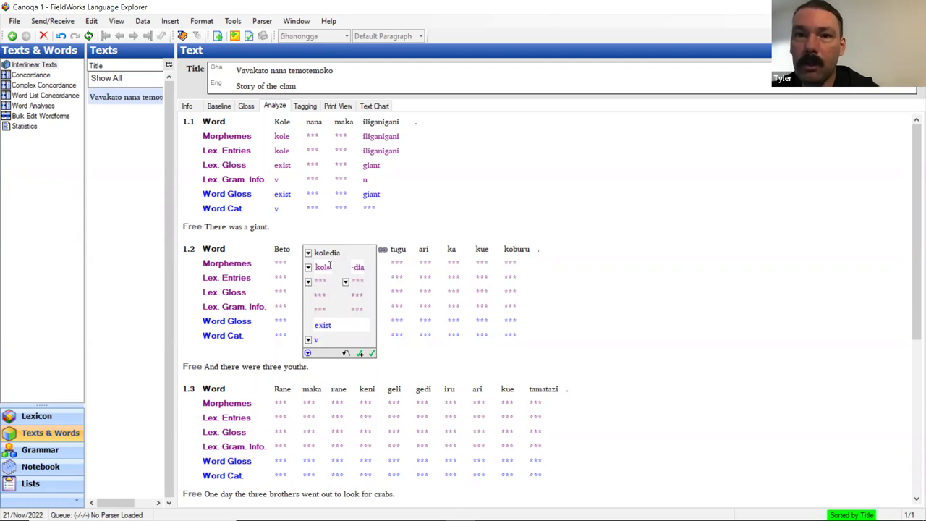
{"action": "key", "text": "Tab"}
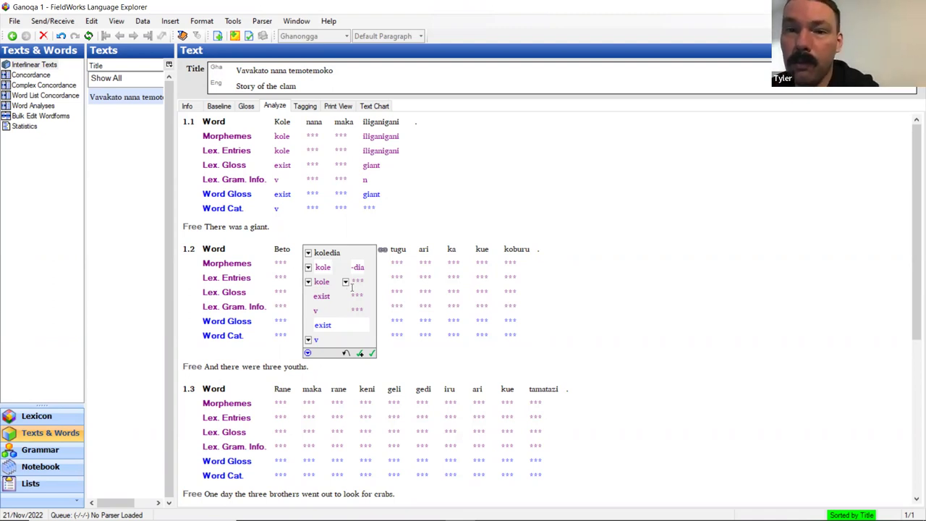
Create a suffix lexicon entry for "-dia" in "koledia" of sentence 1.2 with the gloss "PL", and accept the word's analysis.
{"action": "left_click", "coordinate": [345, 283]}
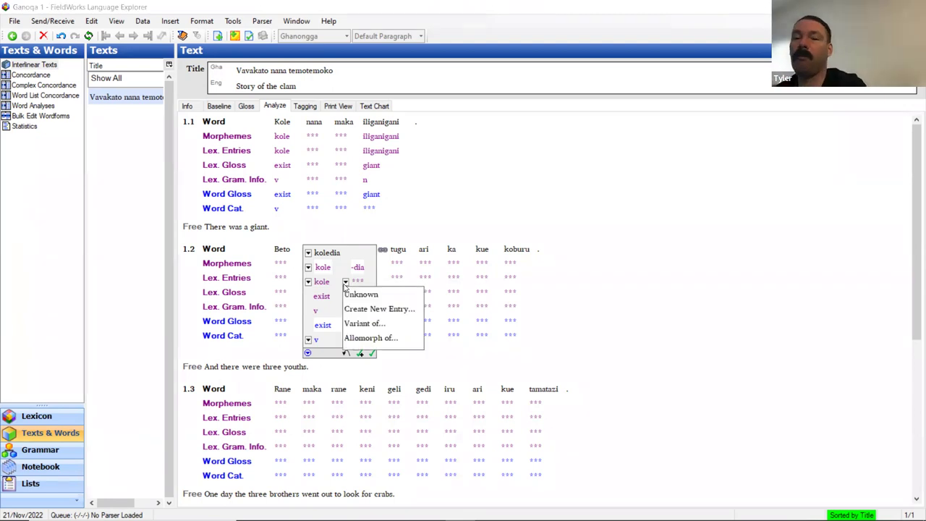
{"action": "left_click", "coordinate": [346, 284]}
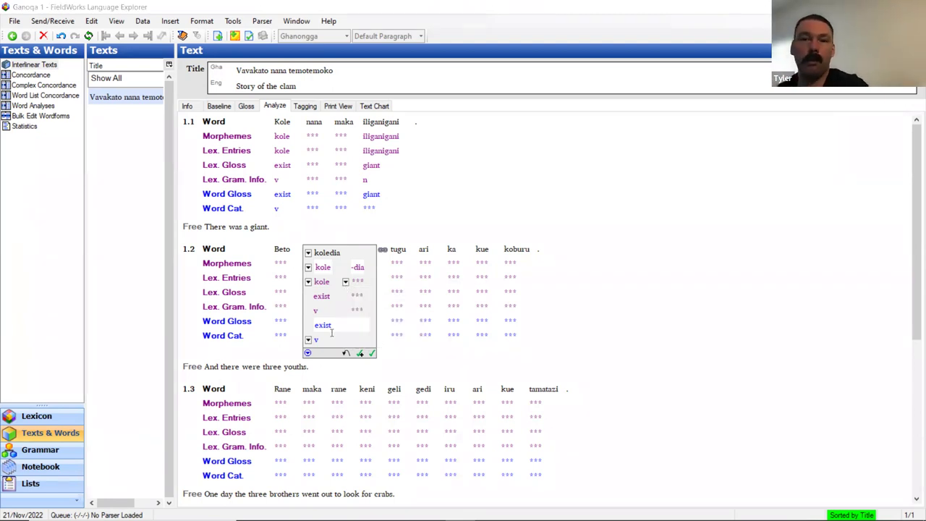
{"action": "left_click", "coordinate": [346, 283]}
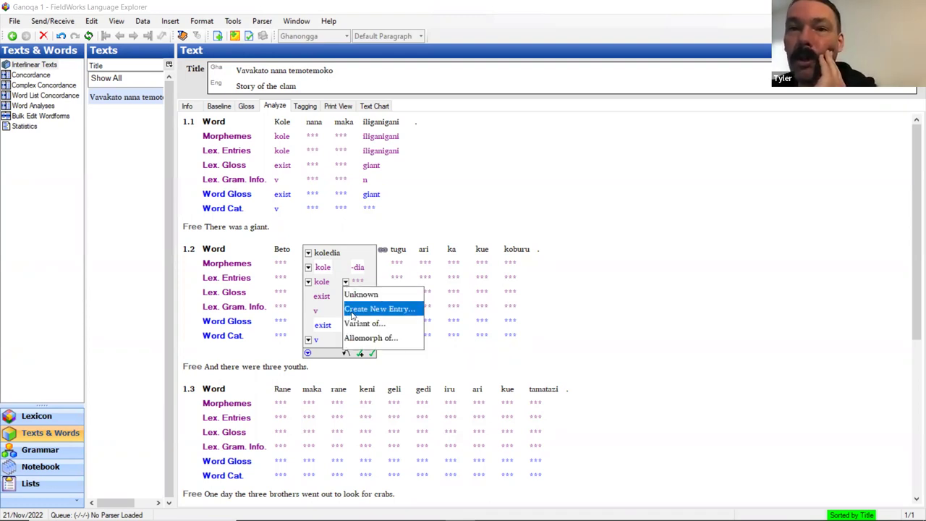
{"action": "left_click", "coordinate": [352, 311]}
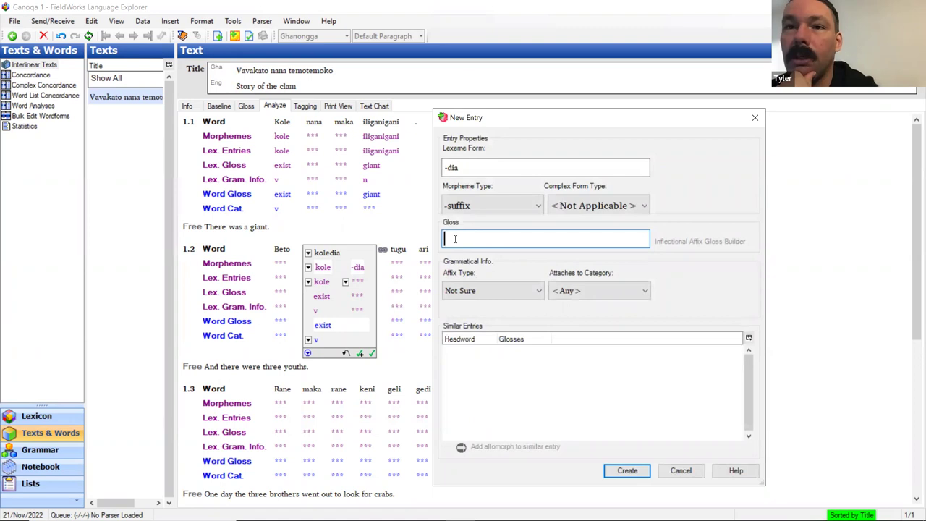
{"action": "type", "text": "PL"}
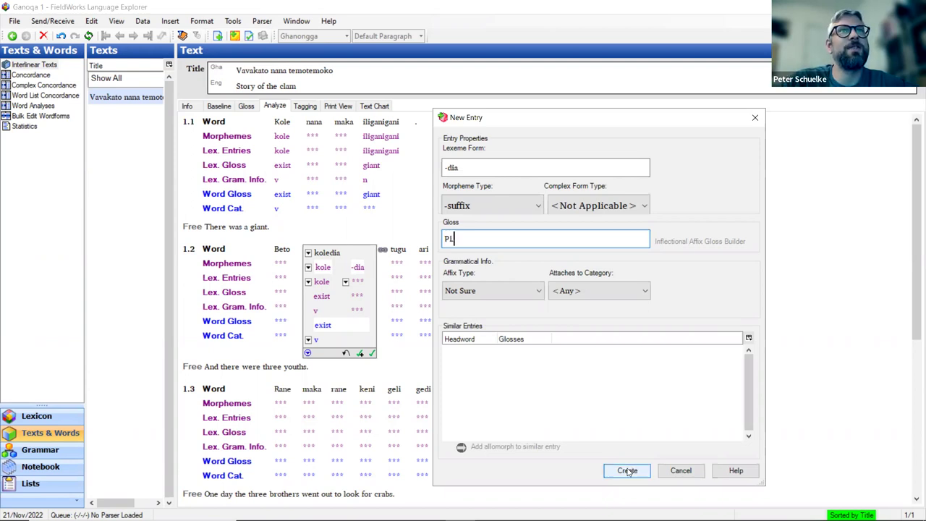
{"action": "left_click", "coordinate": [628, 471]}
{"action": "scroll", "coordinate": [492, 335], "scroll_direction": "down", "scroll_amount": 2}
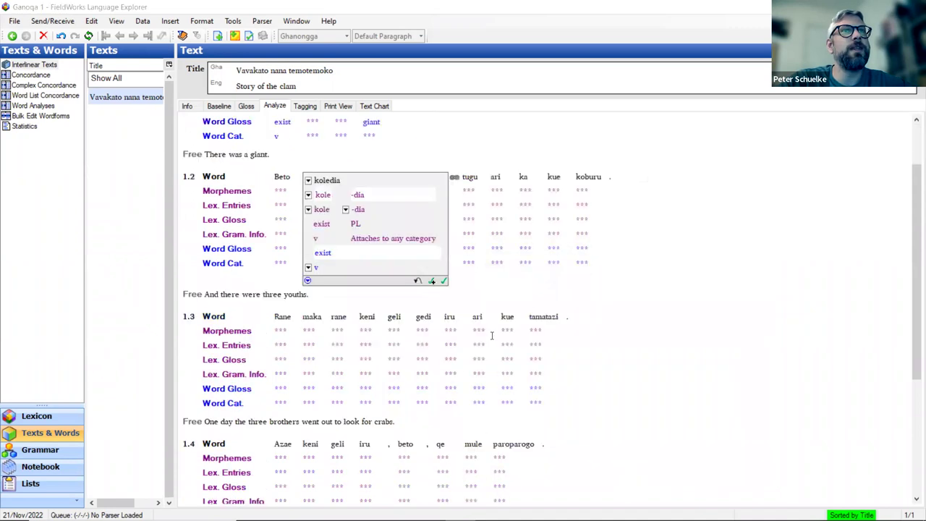
{"action": "left_click", "coordinate": [444, 411]}
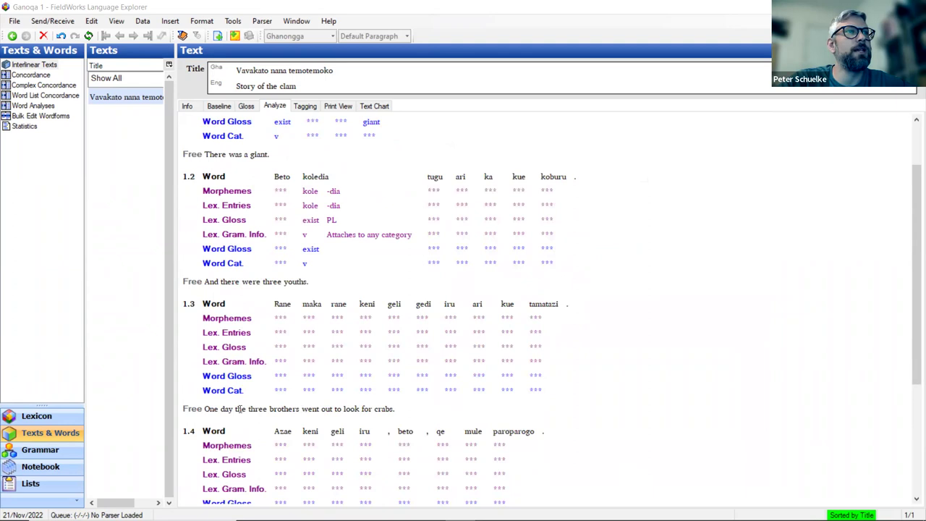
Review the free translations of sentences 1.3, 1.2 and 1.1 against the words they translate.
{"action": "left_click_drag", "start_coordinate": [248, 409], "coordinate": [300, 410]}
{"action": "left_click_drag", "start_coordinate": [262, 282], "coordinate": [309, 281]}
{"action": "left_click", "coordinate": [335, 282]}
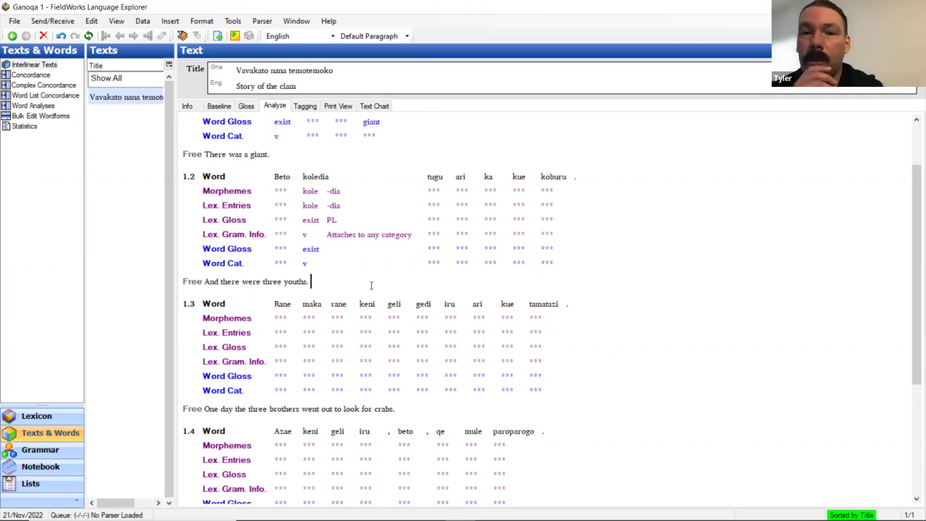
{"action": "scroll", "coordinate": [363, 246], "scroll_direction": "up", "scroll_amount": 2}
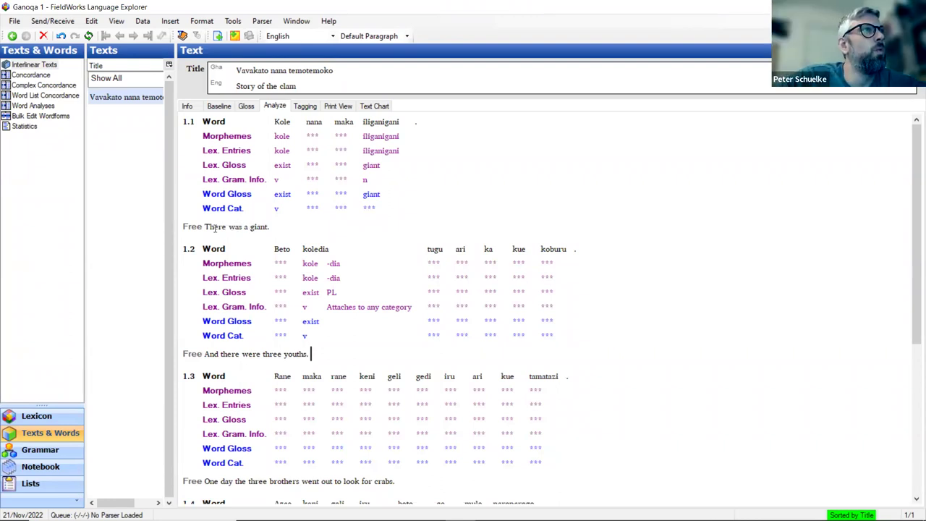
{"action": "left_click_drag", "start_coordinate": [207, 226], "coordinate": [268, 226]}
{"action": "left_click", "coordinate": [273, 227]}
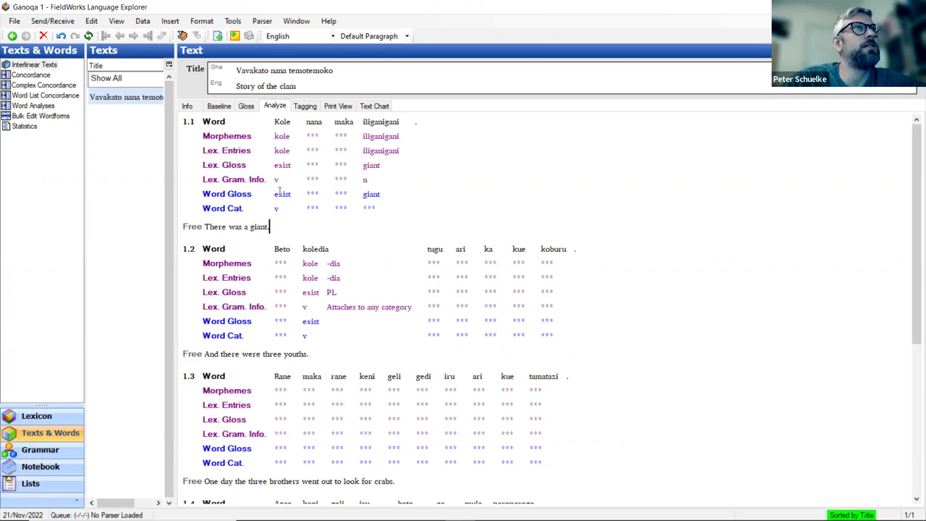
Set the word gloss of "Kole" in sentence 1.1 to "it exists".
{"action": "left_click", "coordinate": [274, 194]}
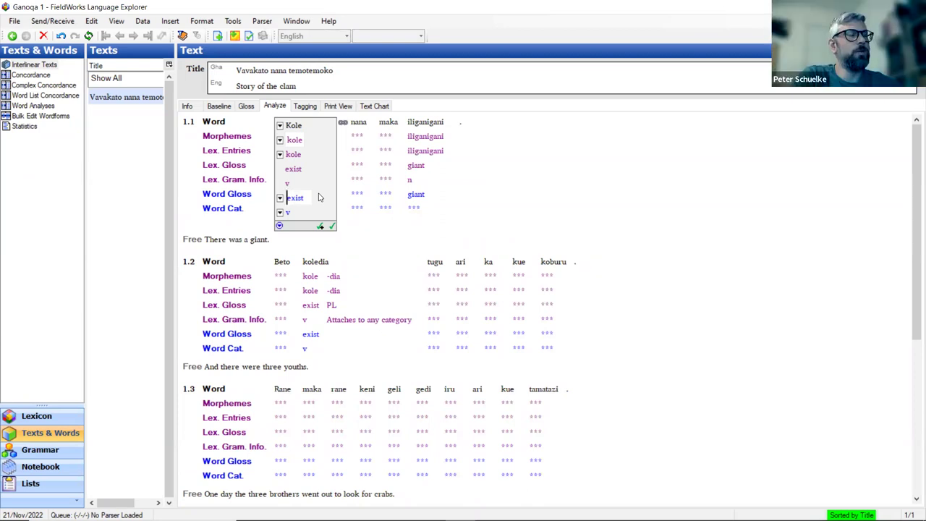
{"action": "type", "text": "it"}
{"action": "key", "text": "Right"}
{"action": "key", "text": "Right"}
{"action": "key", "text": "Right"}
{"action": "key", "text": "Right"}
{"action": "key", "text": "Right"}
{"action": "type", "text": "s"}
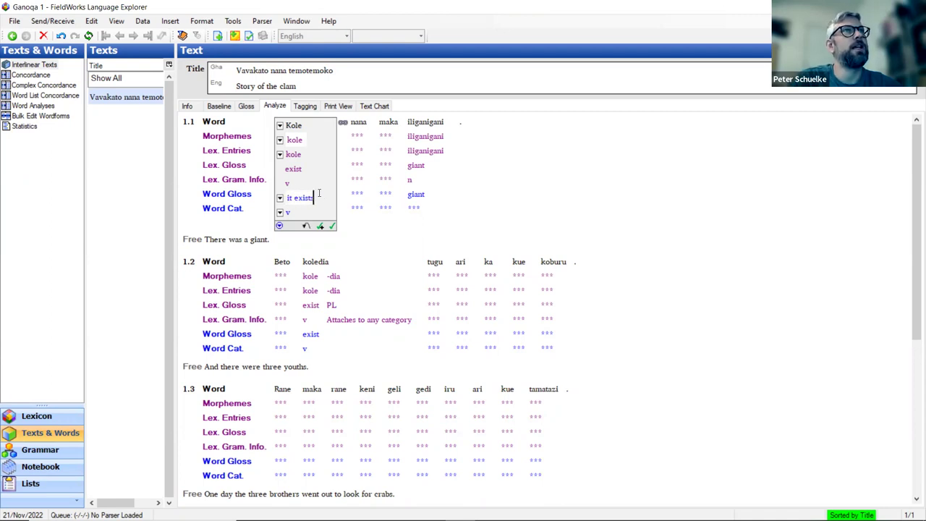
{"action": "left_click", "coordinate": [297, 248]}
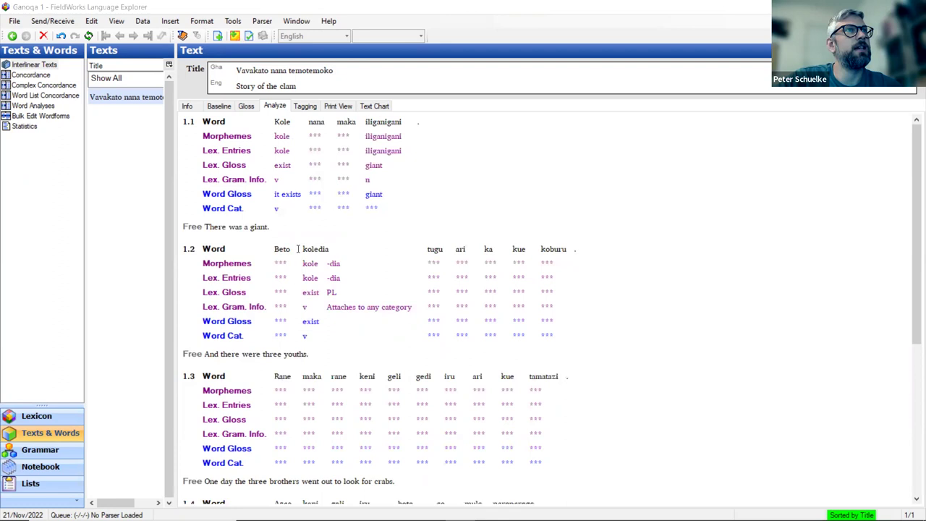
{"action": "left_click", "coordinate": [302, 233]}
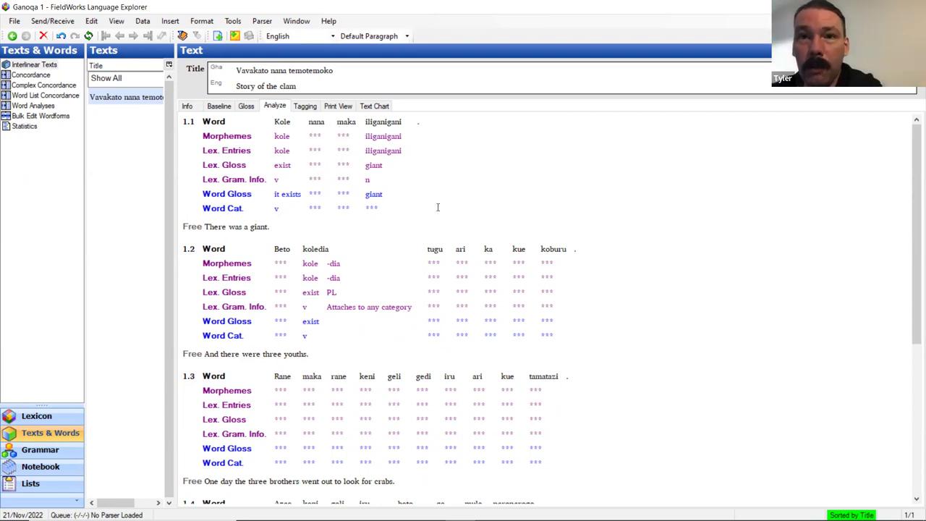
Set the word gloss of "koledia" in sentence 1.2 to "they exist".
{"action": "scroll", "coordinate": [435, 207], "scroll_direction": "down", "scroll_amount": 2}
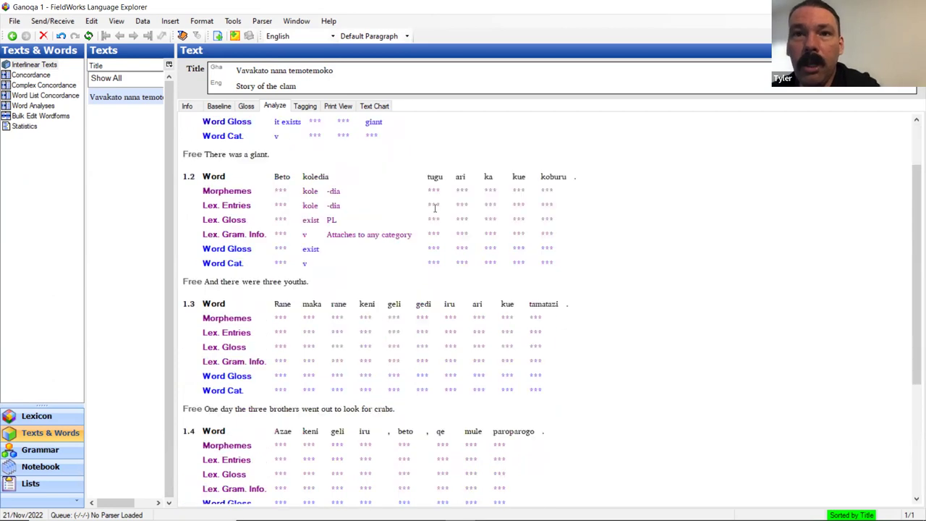
{"action": "scroll", "coordinate": [319, 319], "scroll_direction": "up", "scroll_amount": 2}
{"action": "left_click", "coordinate": [318, 321]}
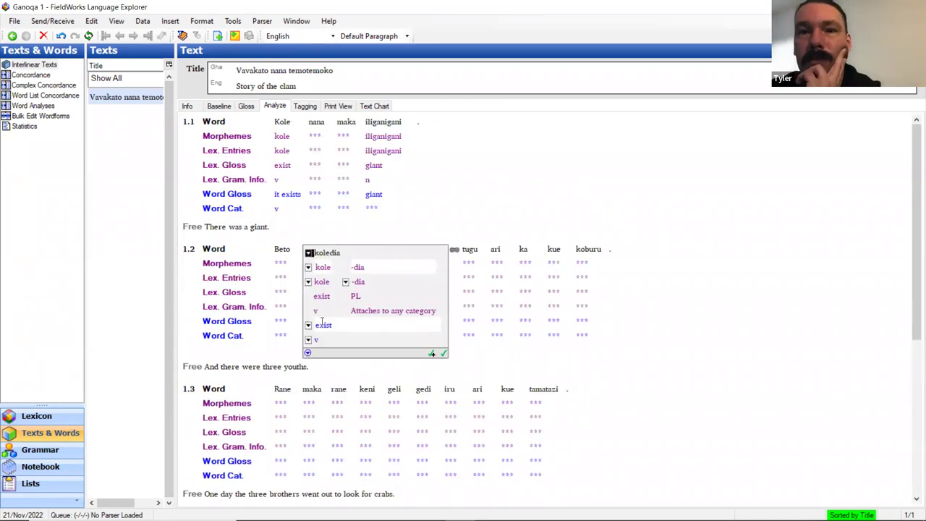
{"action": "type", "text": "they"}
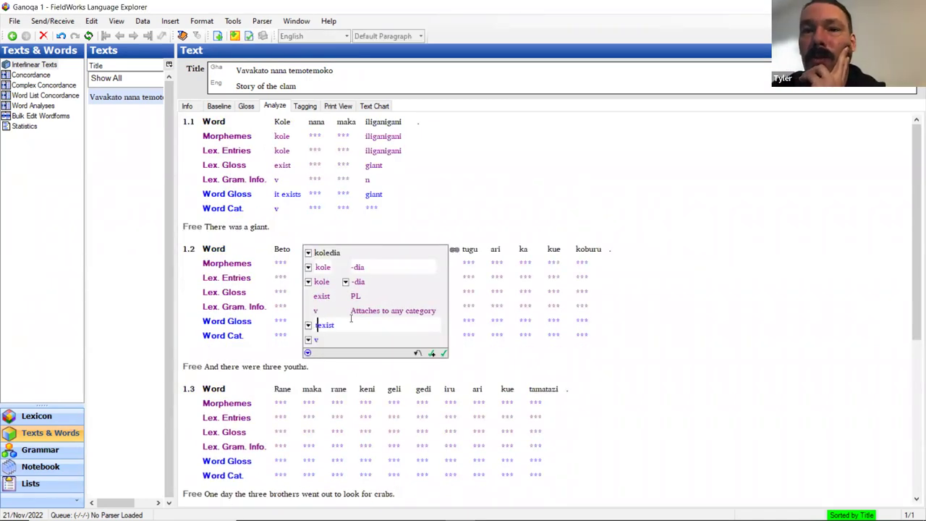
{"action": "left_click", "coordinate": [334, 369]}
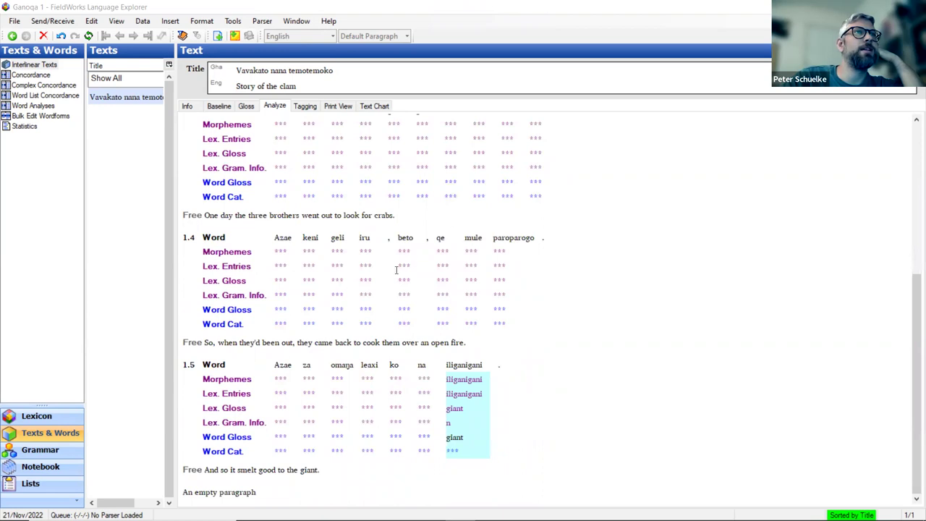
{"action": "scroll", "coordinate": [396, 270], "scroll_direction": "up", "scroll_amount": 2}
{"action": "scroll", "coordinate": [397, 270], "scroll_direction": "up", "scroll_amount": 5}
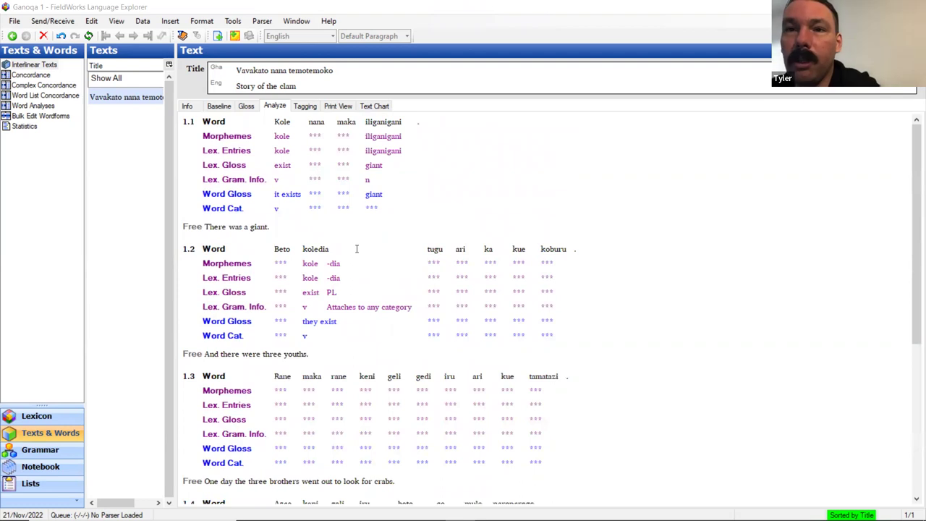
{"action": "scroll", "coordinate": [356, 248], "scroll_direction": "down", "scroll_amount": 2}
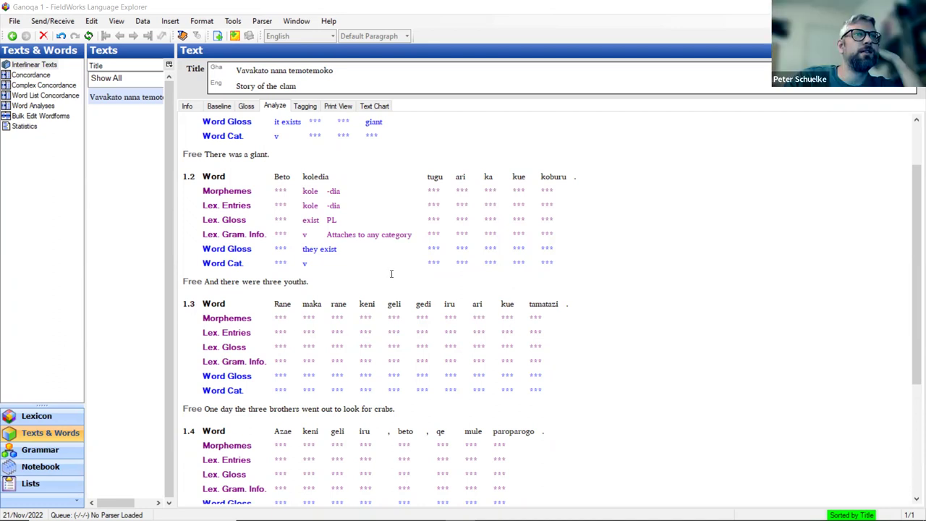
{"action": "scroll", "coordinate": [391, 274], "scroll_direction": "down", "scroll_amount": 5}
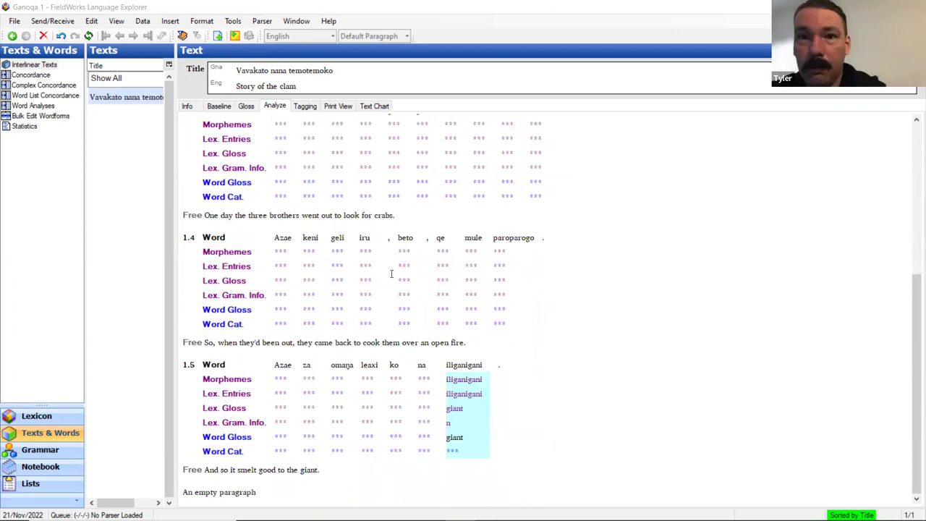
{"action": "scroll", "coordinate": [391, 274], "scroll_direction": "up", "scroll_amount": 7}
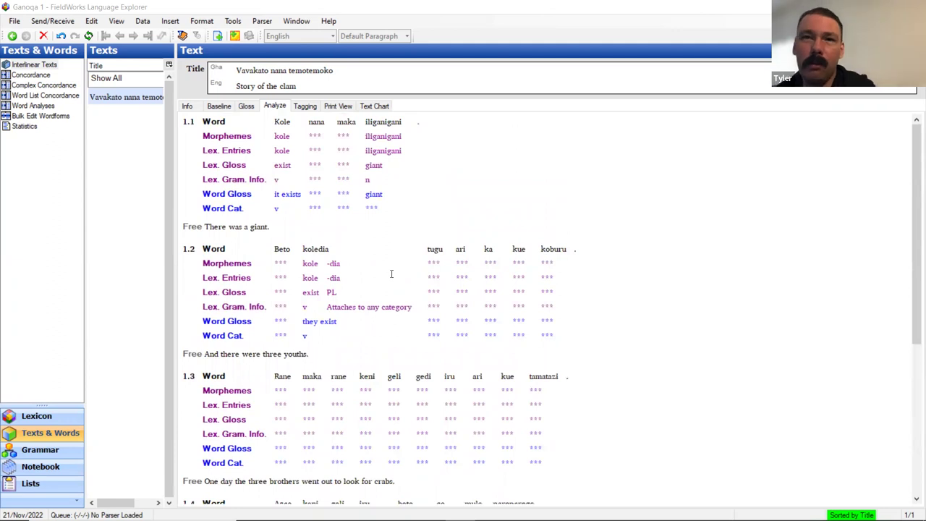
{"action": "scroll", "coordinate": [390, 273], "scroll_direction": "down", "scroll_amount": 2}
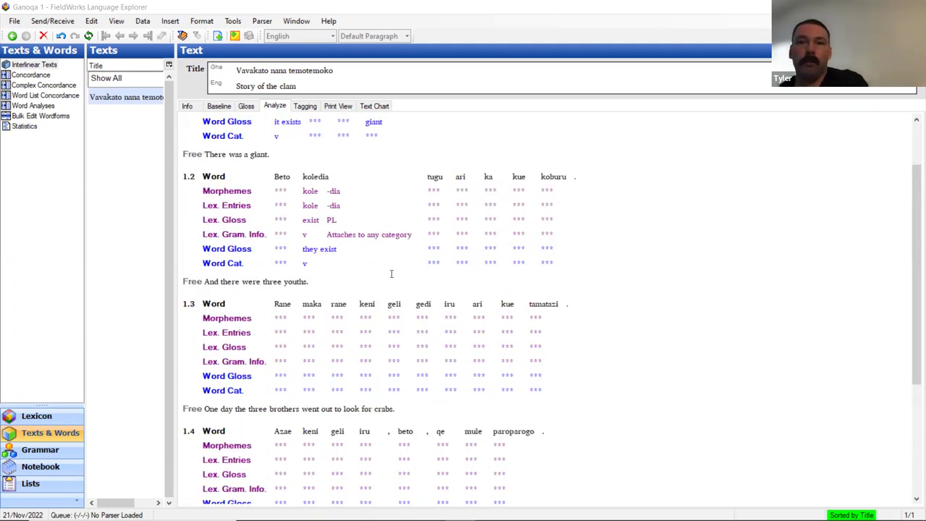
In the Gloss view, gloss "kue" as "three" and "koburu" as "youth" in sentence 1.2.
{"action": "left_click", "coordinate": [246, 106]}
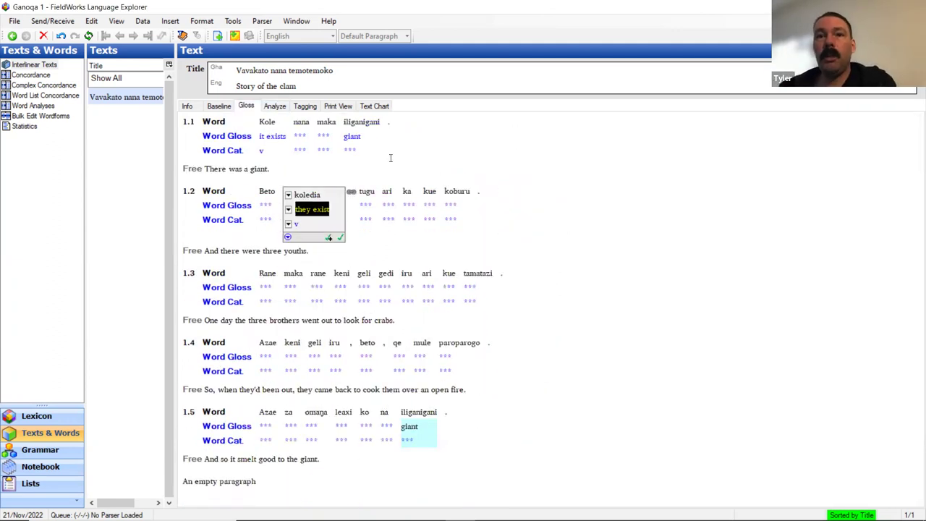
{"action": "left_click", "coordinate": [330, 245]}
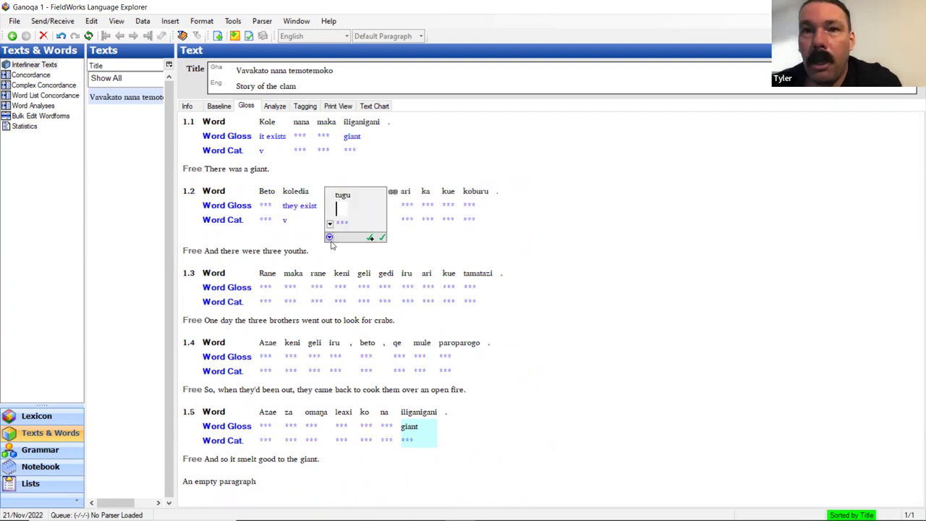
{"action": "left_click", "coordinate": [327, 253]}
{"action": "left_click", "coordinate": [456, 241]}
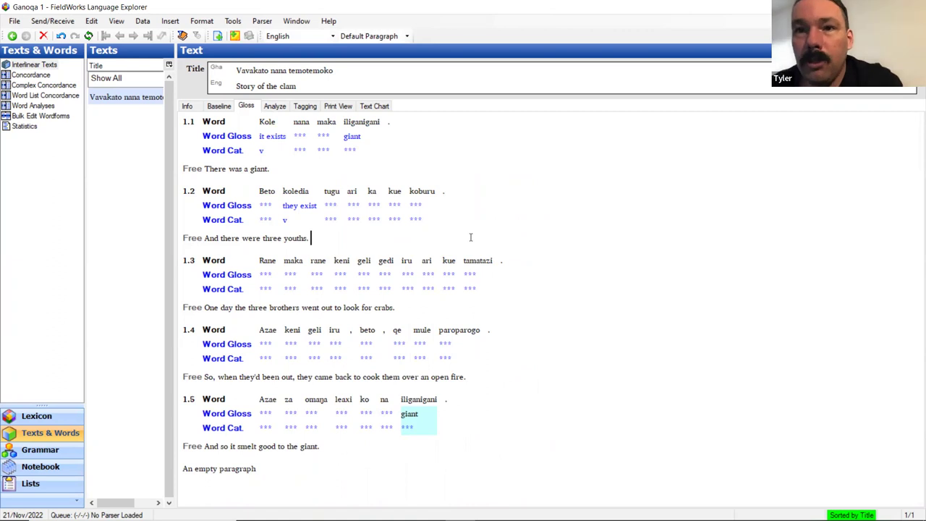
{"action": "left_click", "coordinate": [397, 205]}
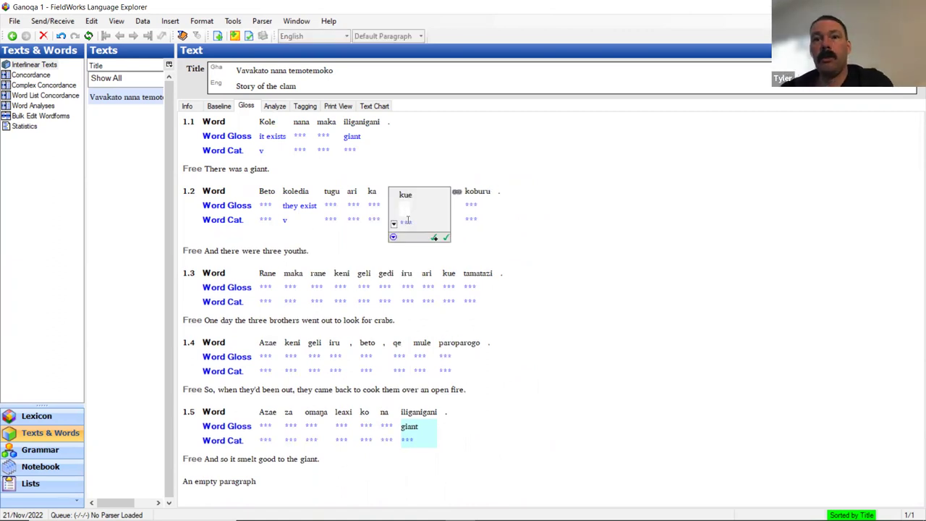
{"action": "type", "text": "three"}
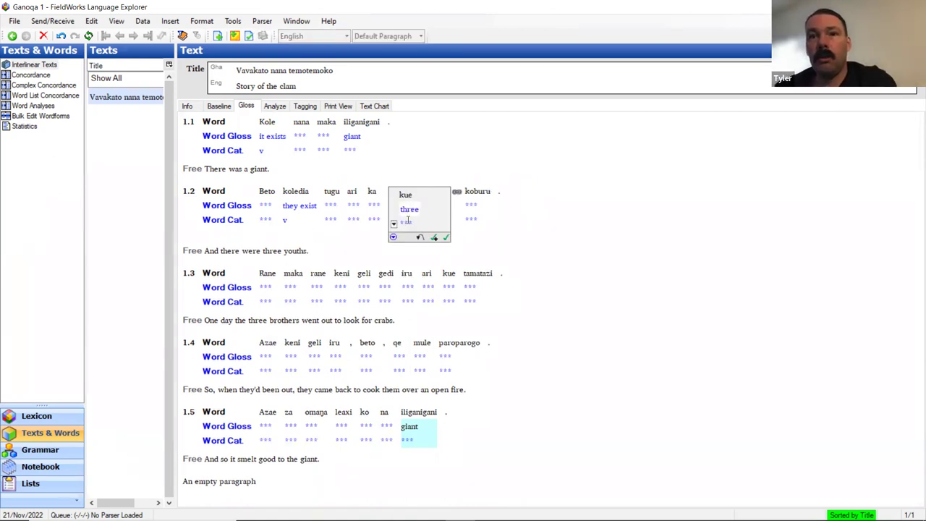
{"action": "left_click", "coordinate": [324, 265]}
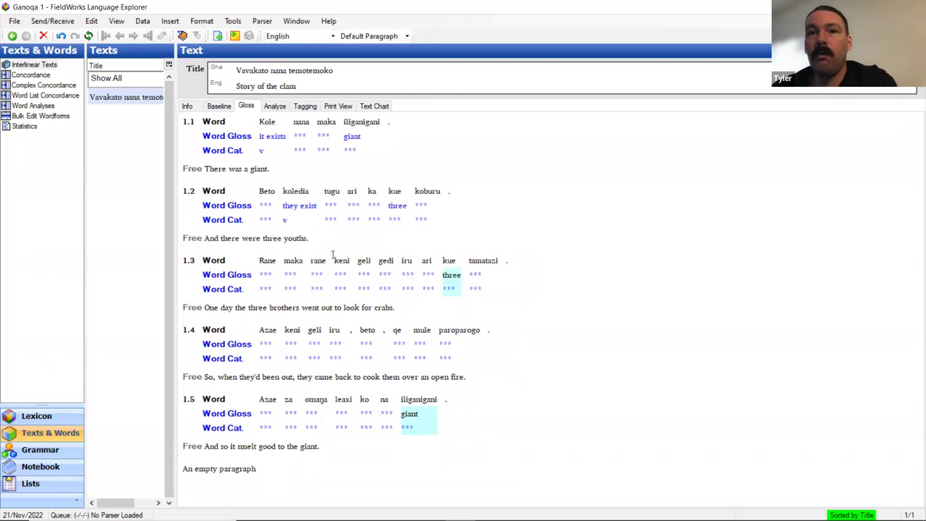
{"action": "left_click", "coordinate": [443, 210]}
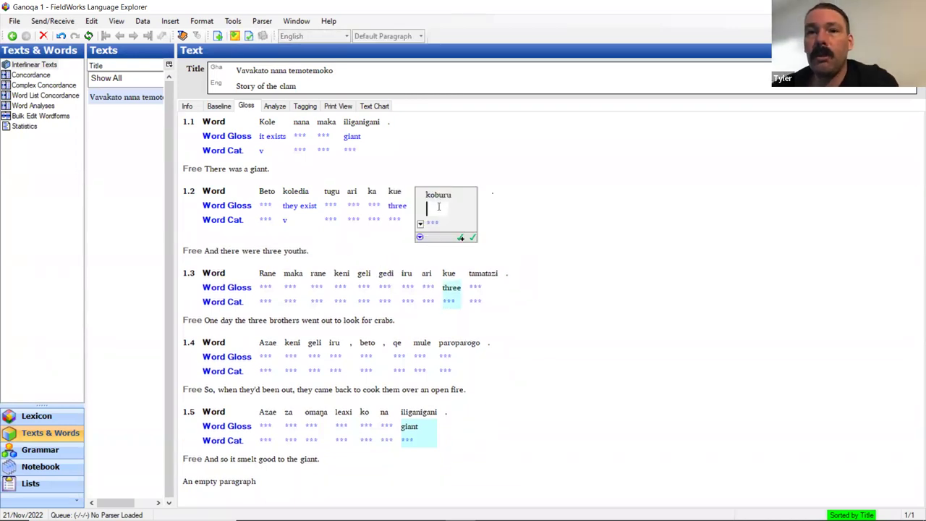
{"action": "type", "text": "youth"}
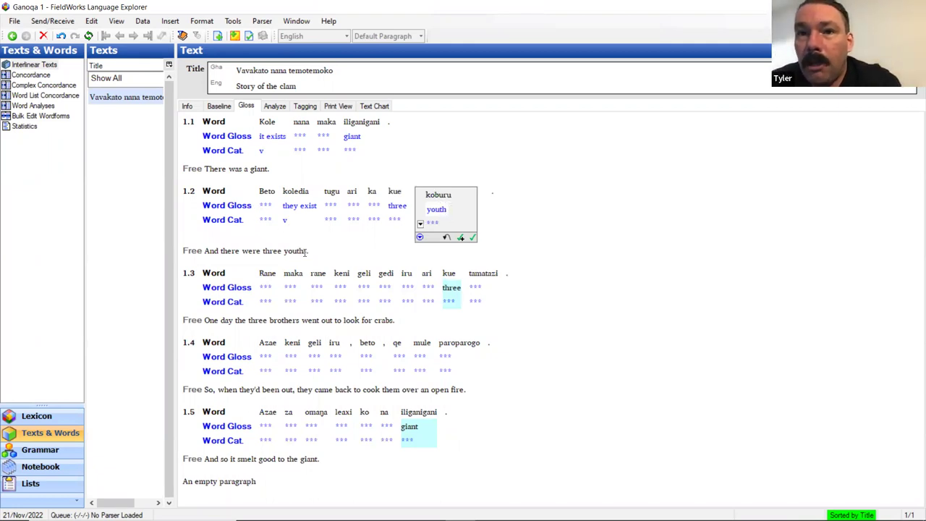
Set the word gloss of "tamatazi" in sentence 1.3 to the singular "brother".
{"action": "left_click", "coordinate": [488, 275]}
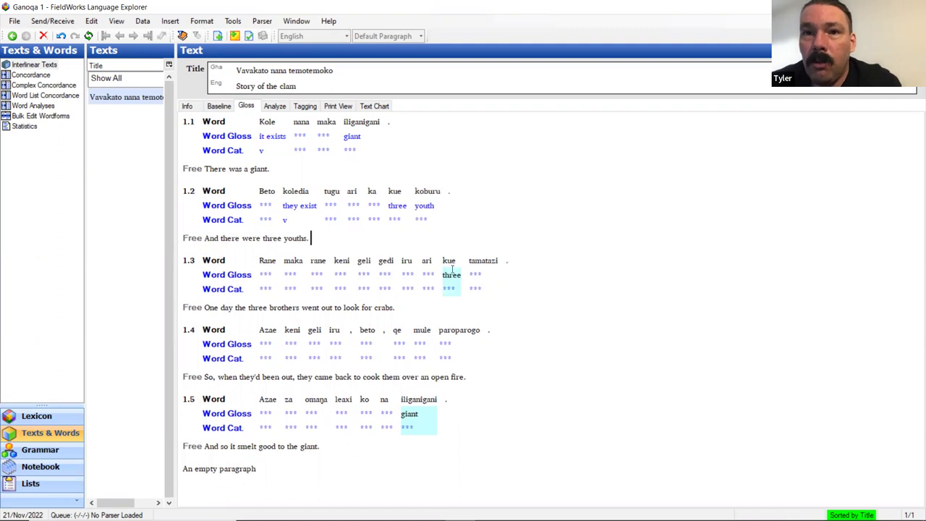
{"action": "type", "text": "brothers"}
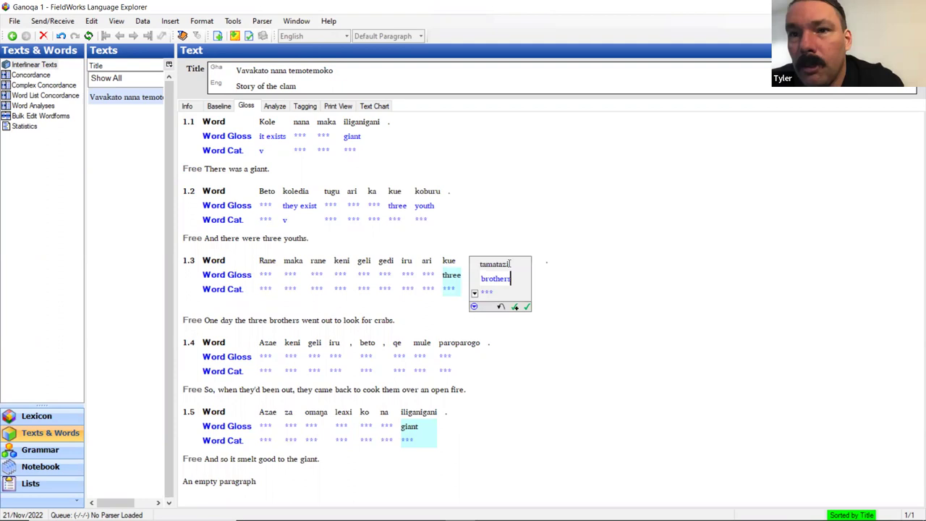
{"action": "key", "text": "BackSpace"}
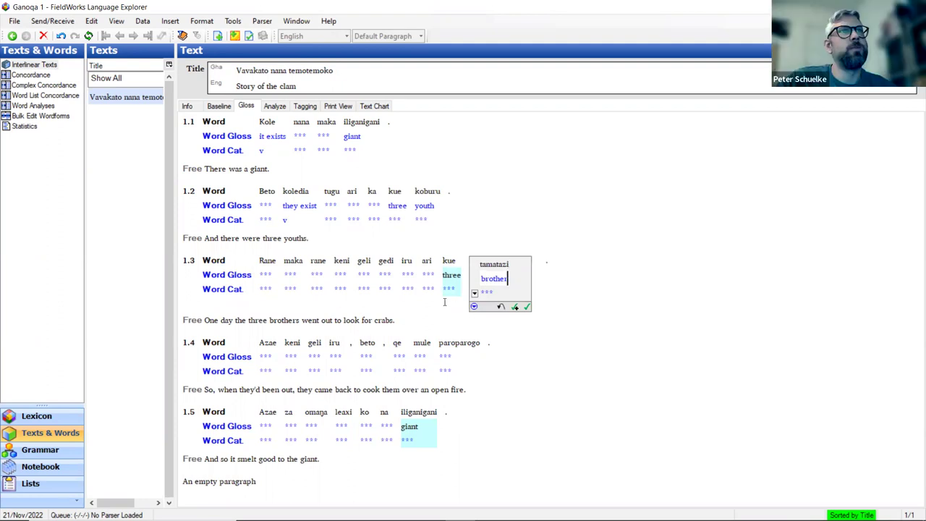
{"action": "left_click", "coordinate": [406, 322]}
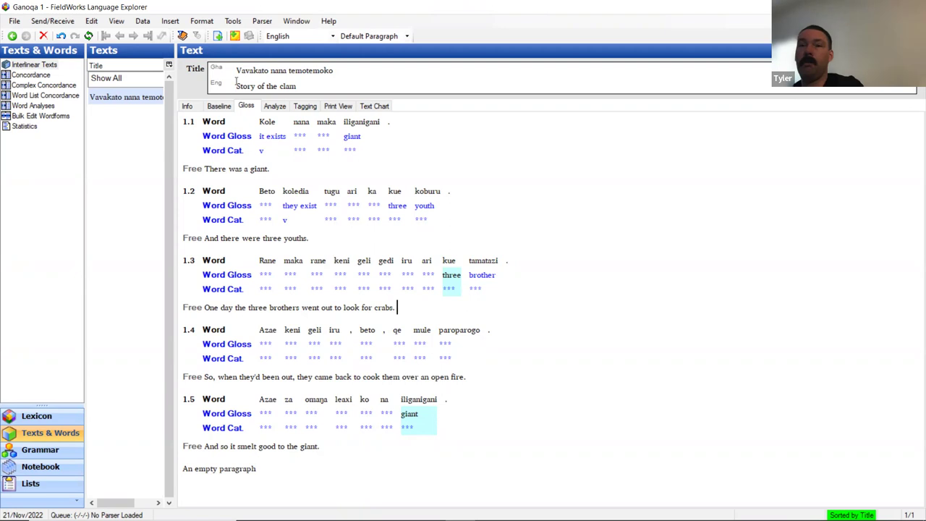
Show the clam story's baseline and arrange the FieldWorks window beside page 1 of Ganoqa 1 Clam Story.pdf in Acrobat Reader.
{"action": "left_click", "coordinate": [225, 110]}
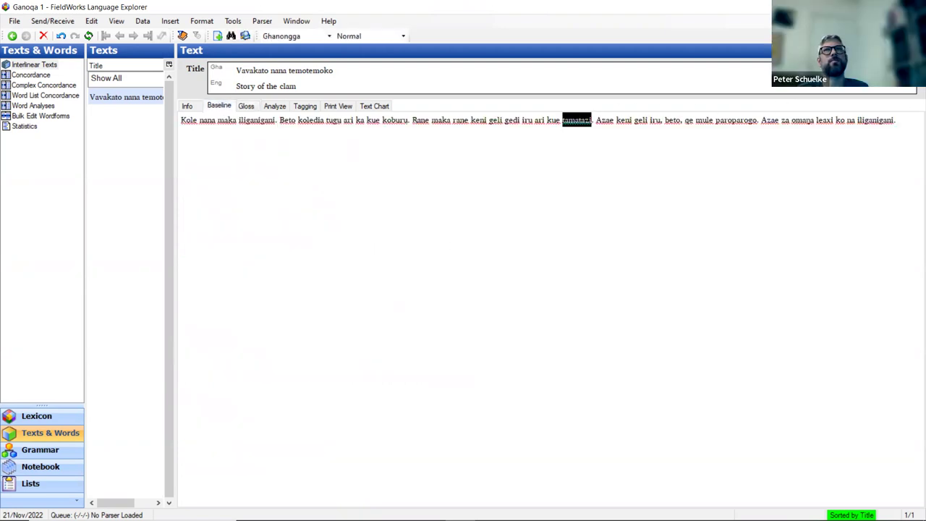
{"action": "key", "text": "super+Down"}
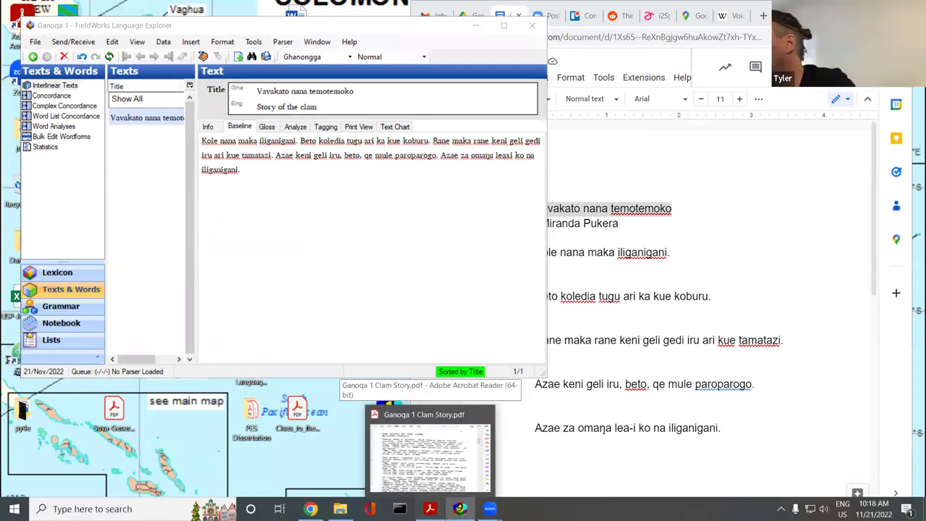
{"action": "left_click", "coordinate": [430, 509]}
{"action": "key", "text": "alt+Tab"}
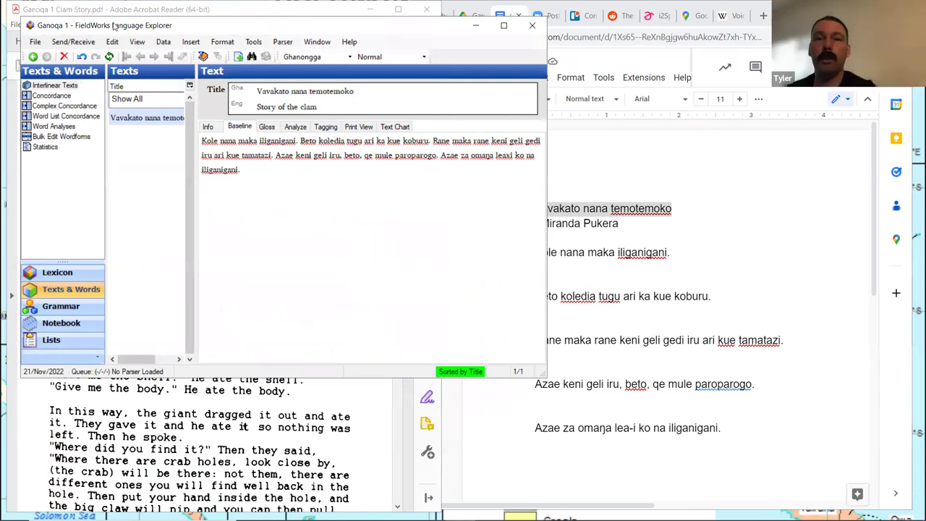
{"action": "left_click_drag", "start_coordinate": [113, 25], "coordinate": [447, 28]}
{"action": "left_click", "coordinate": [158, 123]}
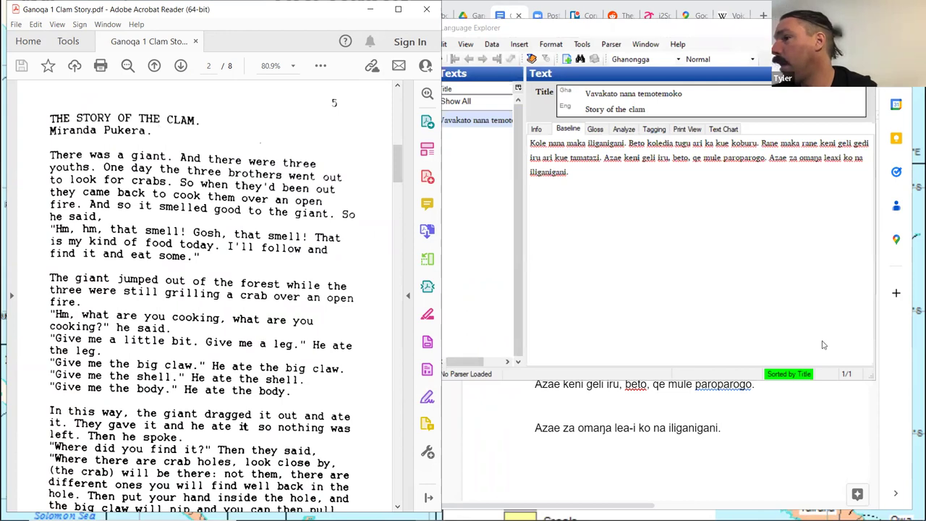
{"action": "scroll", "coordinate": [284, 228], "scroll_direction": "up", "scroll_amount": 5}
{"action": "scroll", "coordinate": [284, 228], "scroll_direction": "up", "scroll_amount": 3}
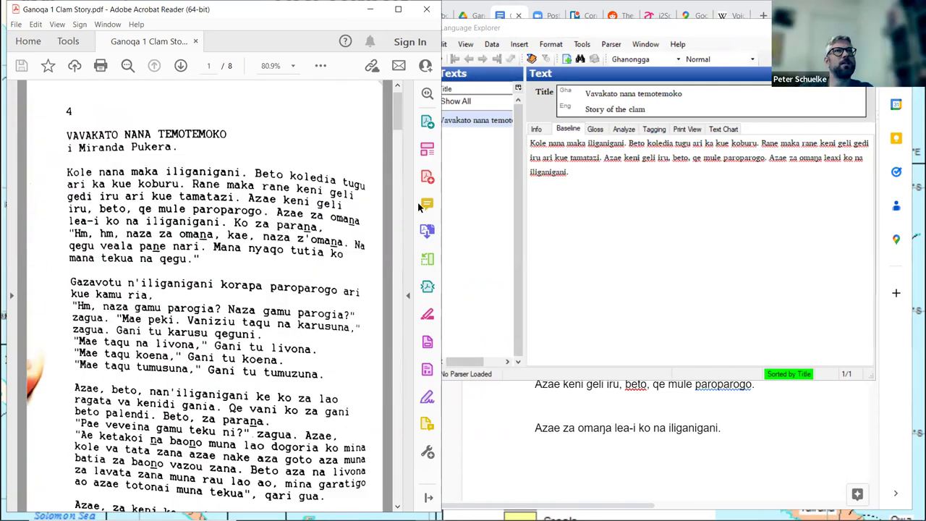
Switch to the Ganoqa 1 Google Doc and add a new line after the sentence "Azae za omaŋa lea-i ko na iliganigani.".
{"action": "left_click", "coordinate": [579, 168]}
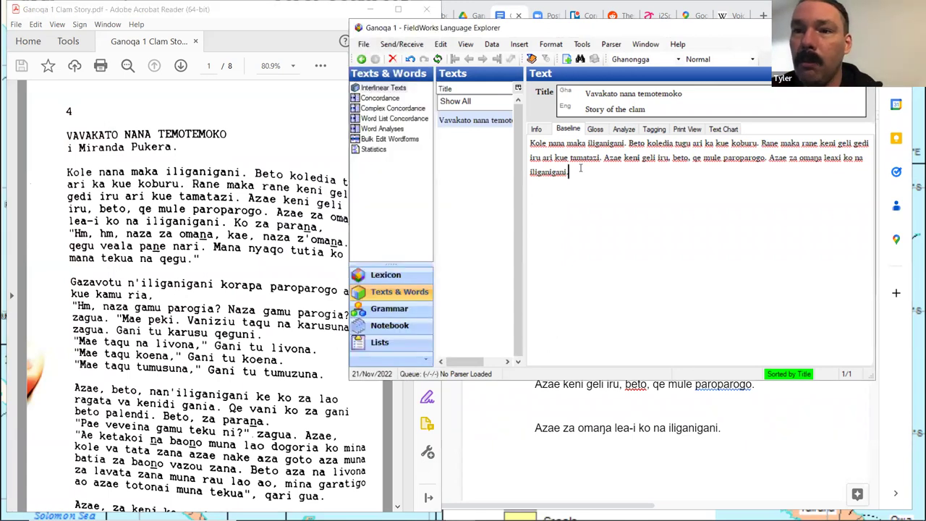
{"action": "left_click", "coordinate": [253, 216]}
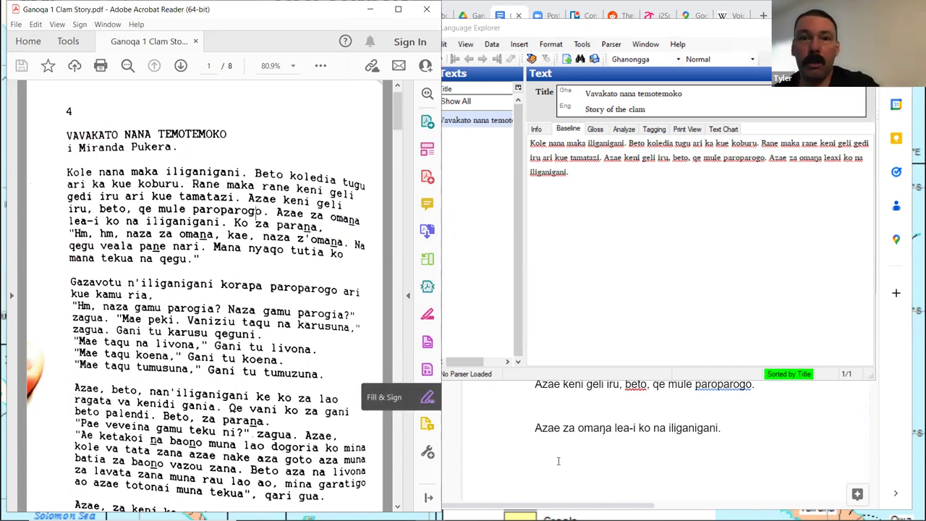
{"action": "key", "text": "alt+Tab"}
{"action": "scroll", "coordinate": [698, 245], "scroll_direction": "down", "scroll_amount": 3}
{"action": "left_click", "coordinate": [723, 246]}
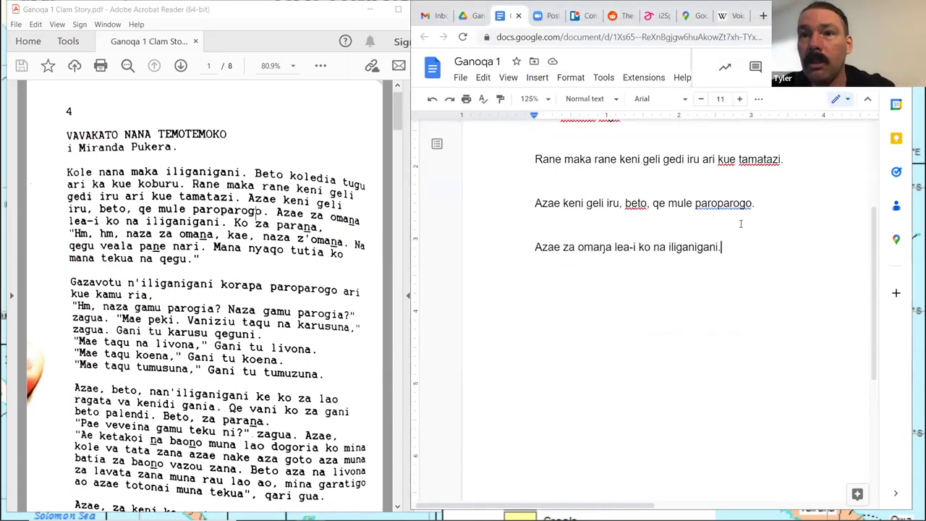
{"action": "key", "text": "Return"}
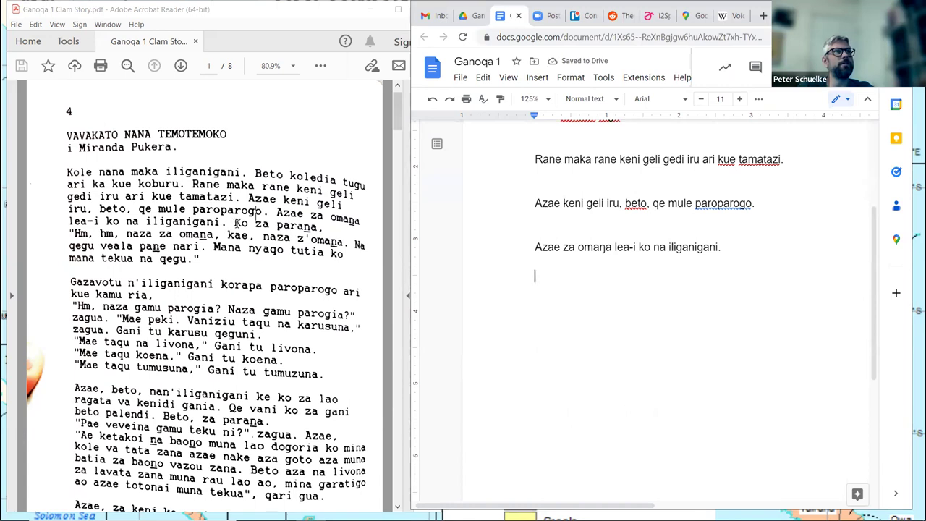
Copy the PDF passage from "Ko za parana" to "na qegu," strip its formatting through a blank browser tab, and paste it on the document's new line.
{"action": "left_click_drag", "start_coordinate": [233, 223], "coordinate": [201, 260]}
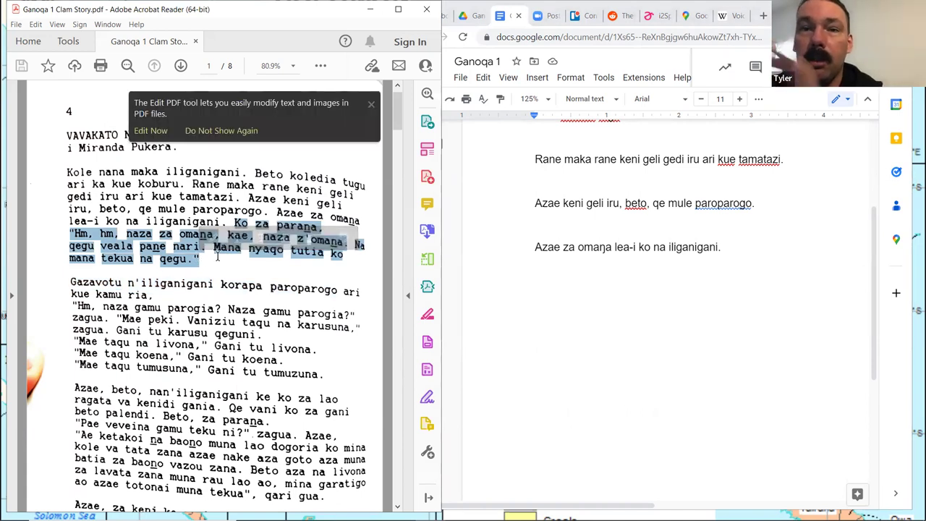
{"action": "key", "text": "Delete"}
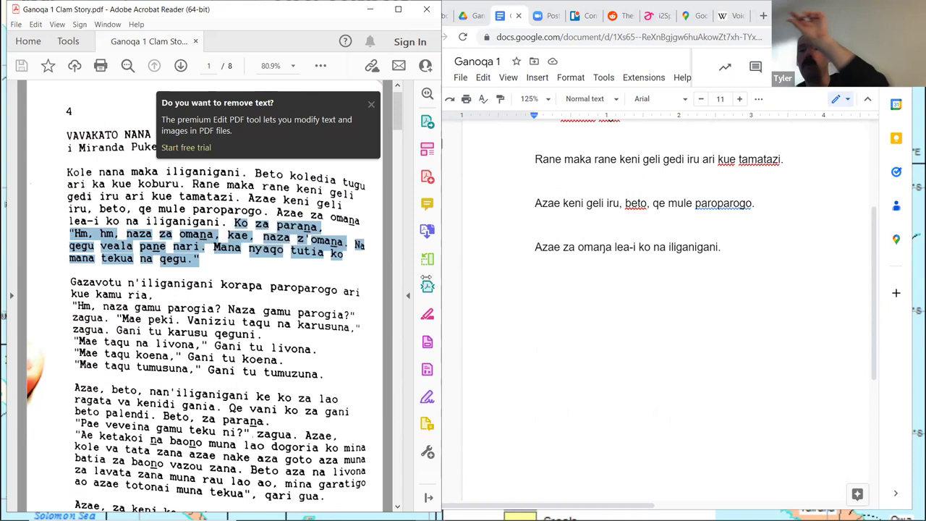
{"action": "left_click", "coordinate": [764, 16]}
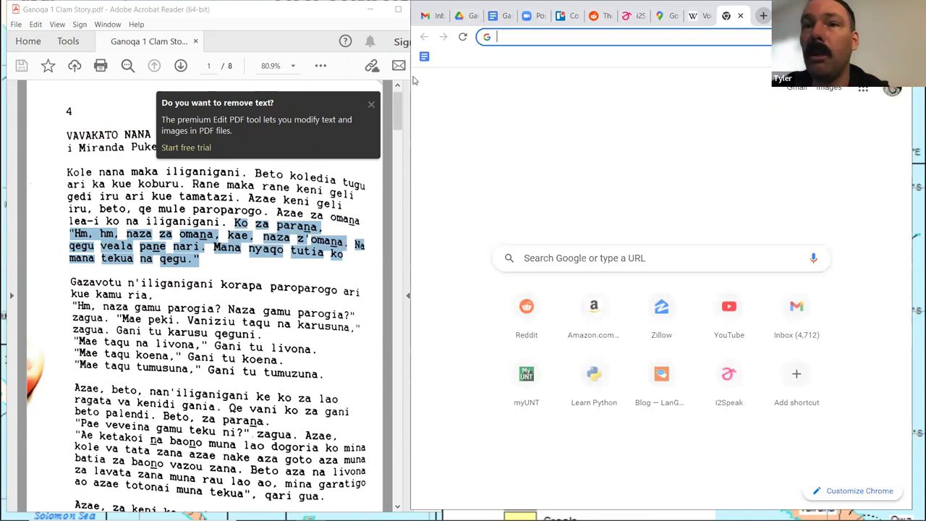
{"action": "key", "text": "ctrl+v"}
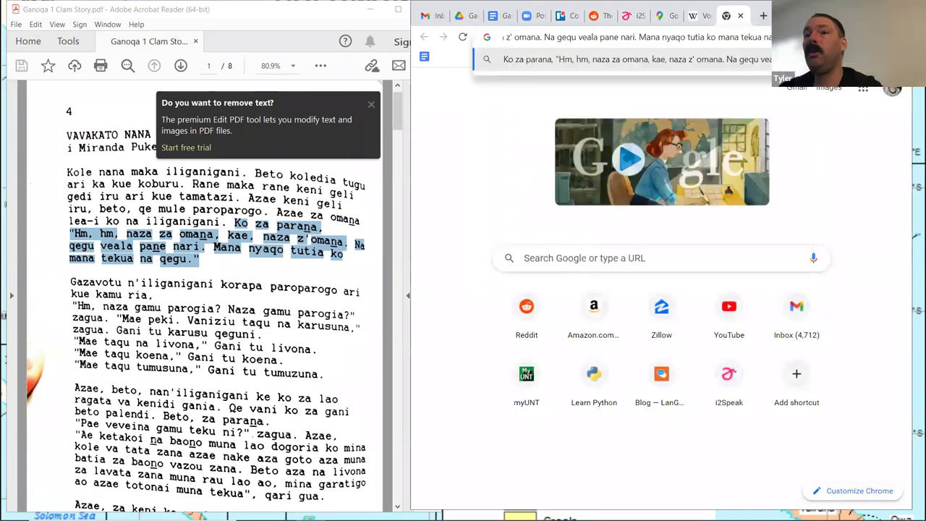
{"action": "key", "text": "ctrl+a"}
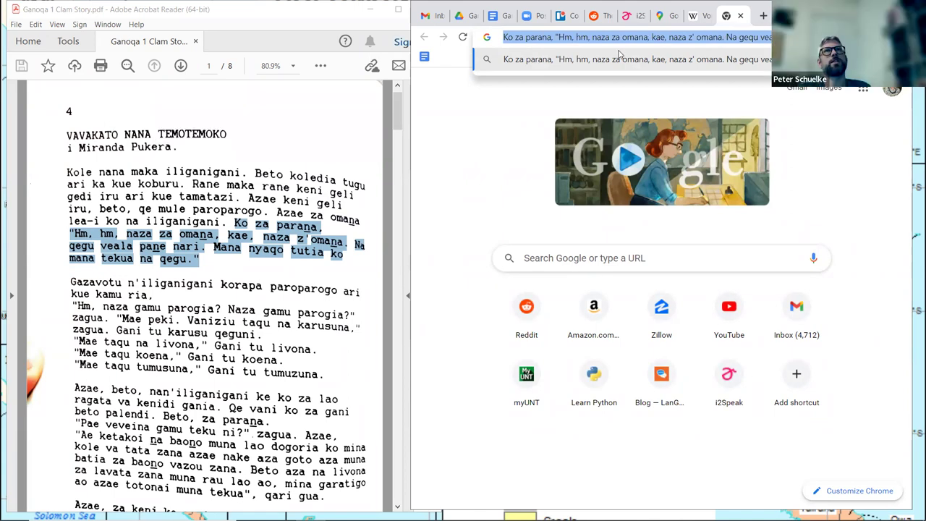
{"action": "left_click", "coordinate": [504, 16]}
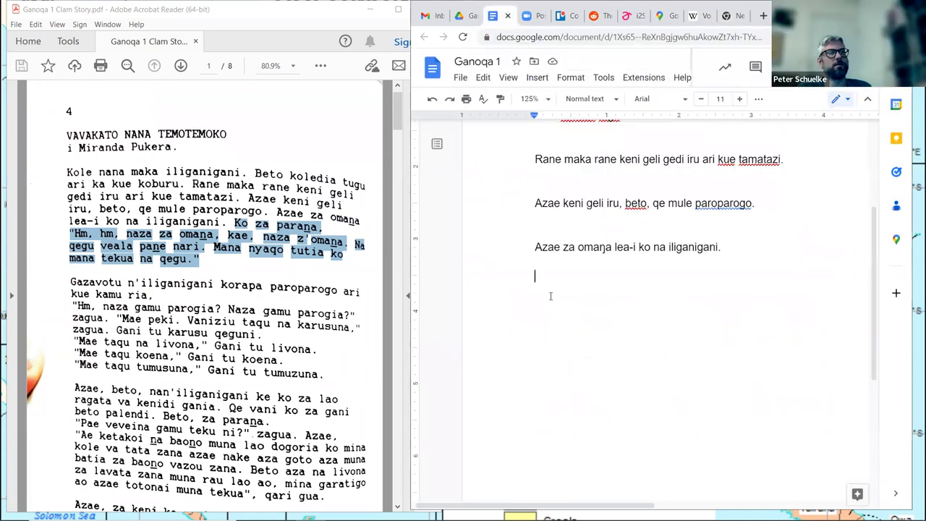
{"action": "type", "text": "Ko za parana, \"Hm, hm, naza za omana, kae, naza z' omana. Na qegu veala pane nari. Mana nyaqo tutia ko mana tekua na qegu.\""}
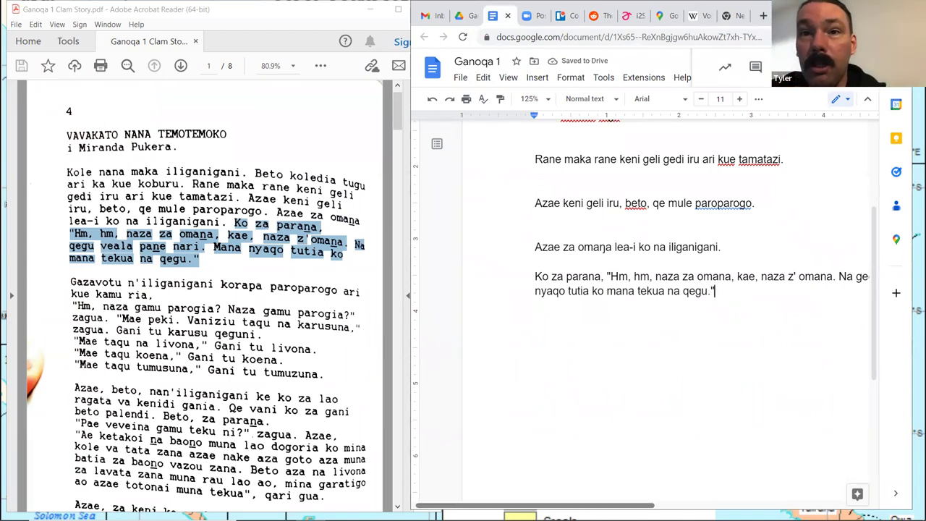
Set the Google Doc's zoom to 100% so the full width of the pasted passage fits in view.
{"action": "left_click_drag", "start_coordinate": [620, 505], "coordinate": [676, 500]}
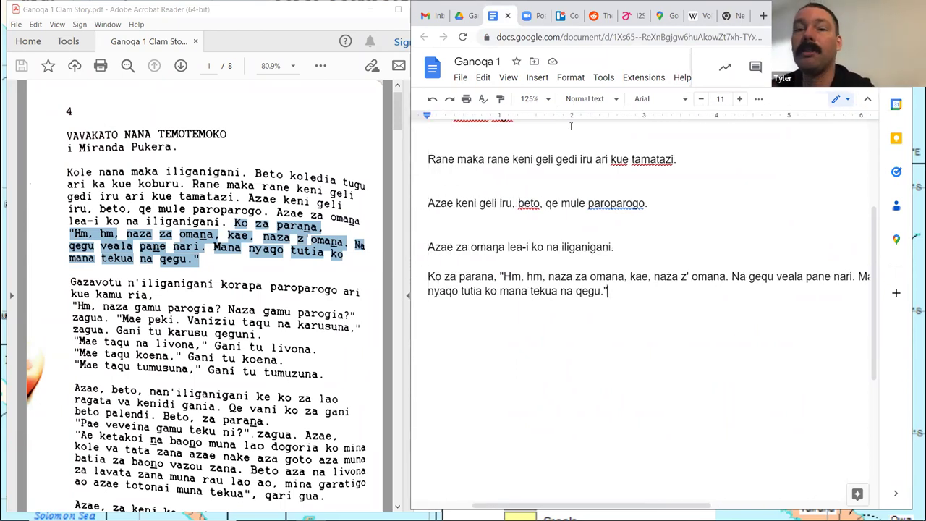
{"action": "left_click", "coordinate": [533, 99]}
{"action": "left_click", "coordinate": [535, 189]}
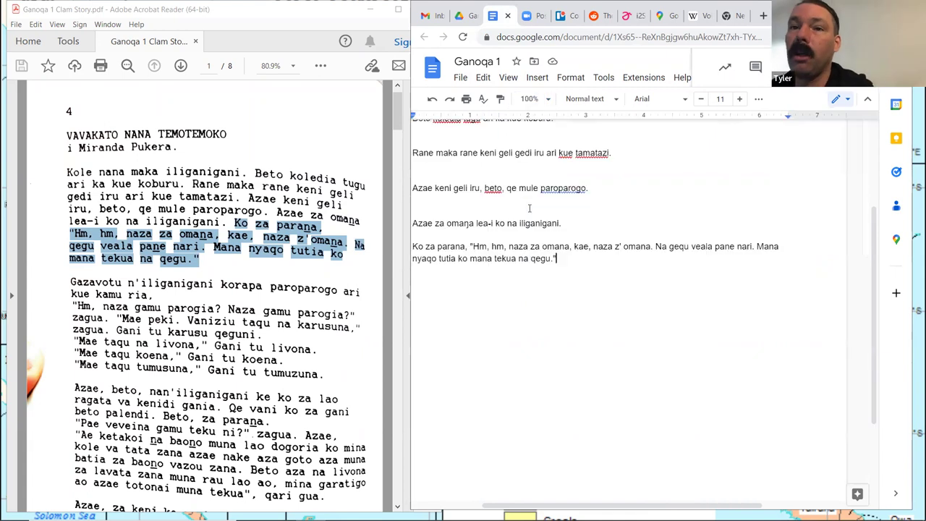
{"action": "left_click_drag", "start_coordinate": [617, 505], "coordinate": [604, 506]}
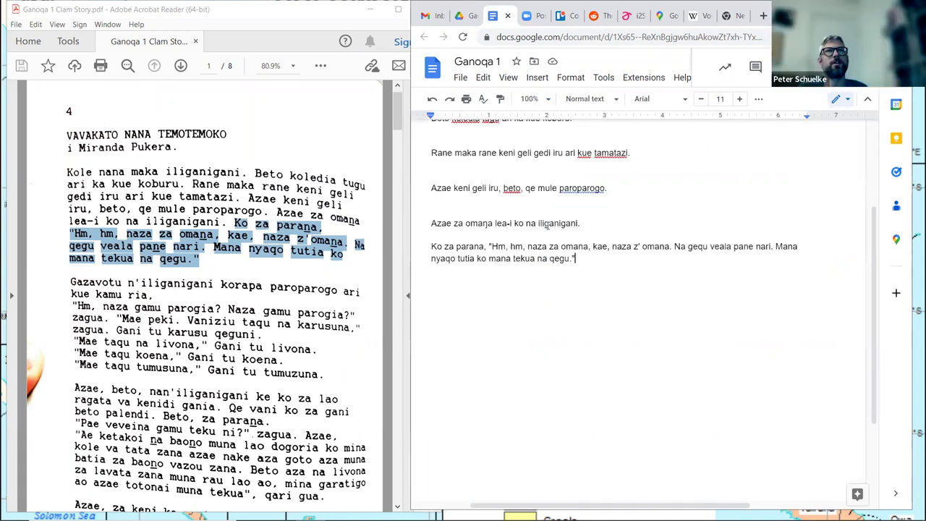
Copy the "ŋ" from "omaŋa" in the preceding sentence and replace the last "n" of "parana" in the pasted passage with it.
{"action": "scroll", "coordinate": [493, 252], "scroll_direction": "up", "scroll_amount": 2}
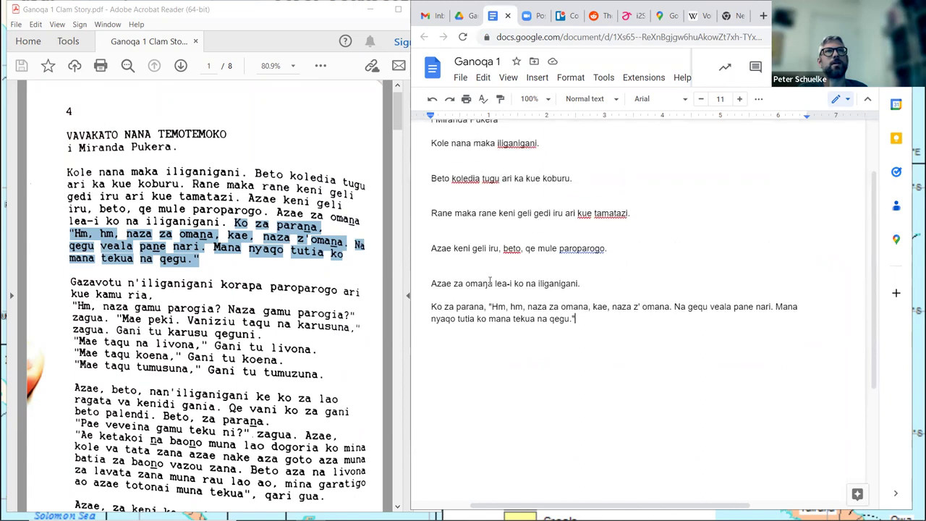
{"action": "left_click", "coordinate": [492, 283]}
{"action": "key", "text": "shift+Left"}
{"action": "key", "text": "shift+Left"}
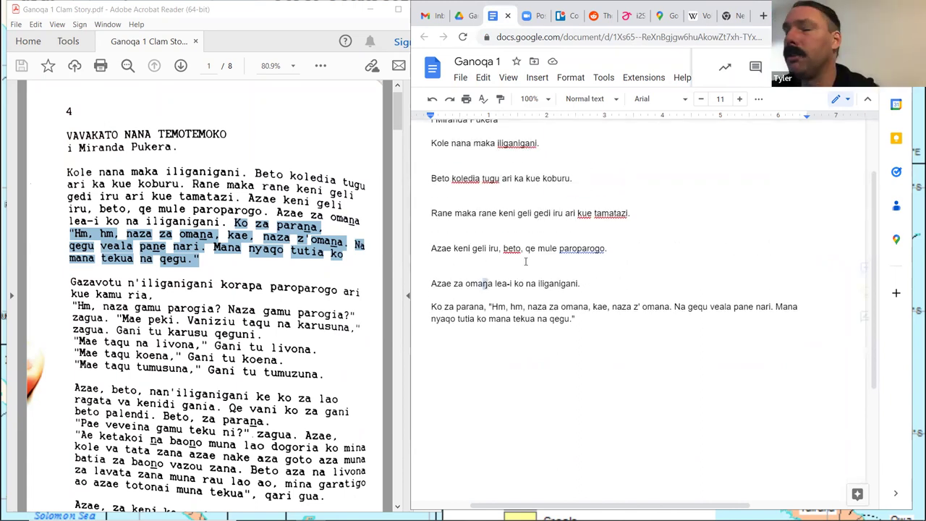
{"action": "key", "text": "Down"}
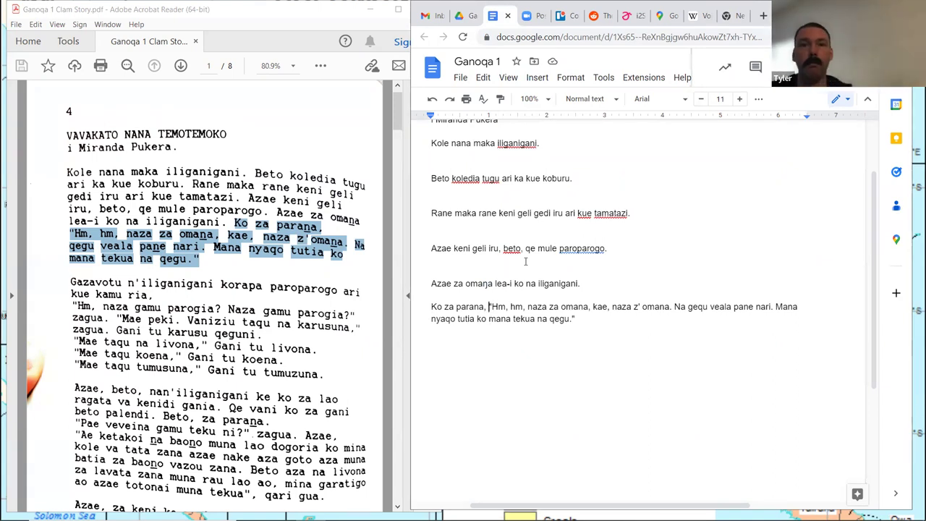
{"action": "key", "text": "ctrl+Right"}
{"action": "key", "text": "ctrl+Right"}
{"action": "key", "text": "ctrl+Right"}
{"action": "key", "text": "ctrl+Left"}
{"action": "key", "text": "ctrl+Left"}
{"action": "key", "text": "ctrl+Left"}
{"action": "key", "text": "ctrl+Left"}
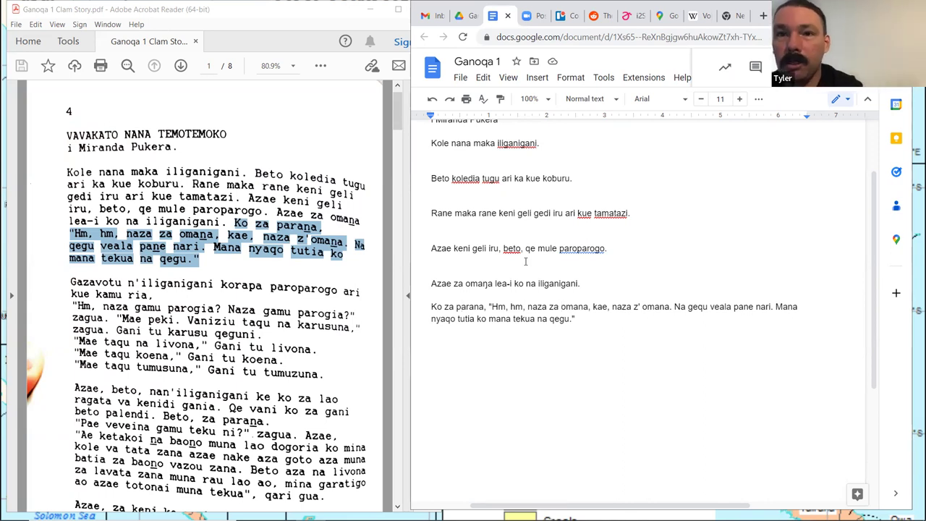
{"action": "key", "text": "Right"}
{"action": "key", "text": "Right"}
{"action": "key", "text": "Right"}
{"action": "key", "text": "Right"}
{"action": "key", "text": "Right"}
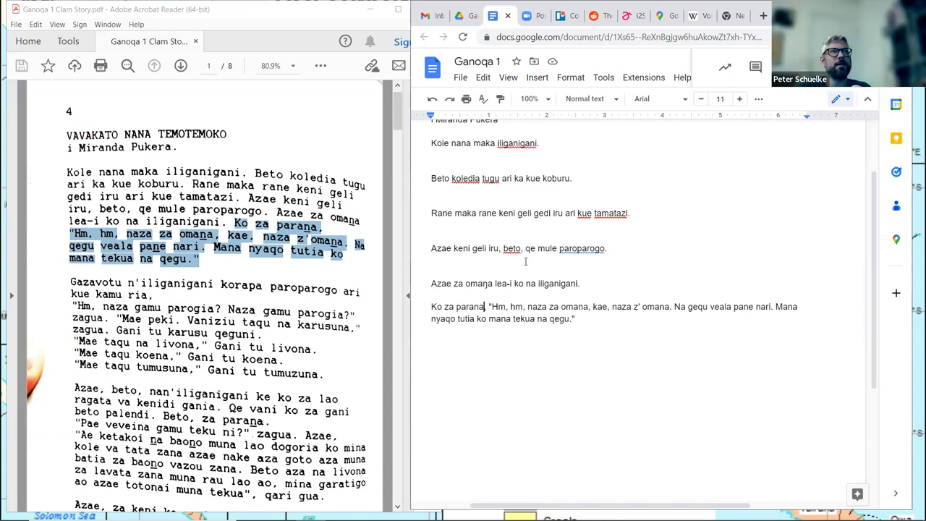
{"action": "key", "text": "BackSpace"}
{"action": "type", "text": "n"}
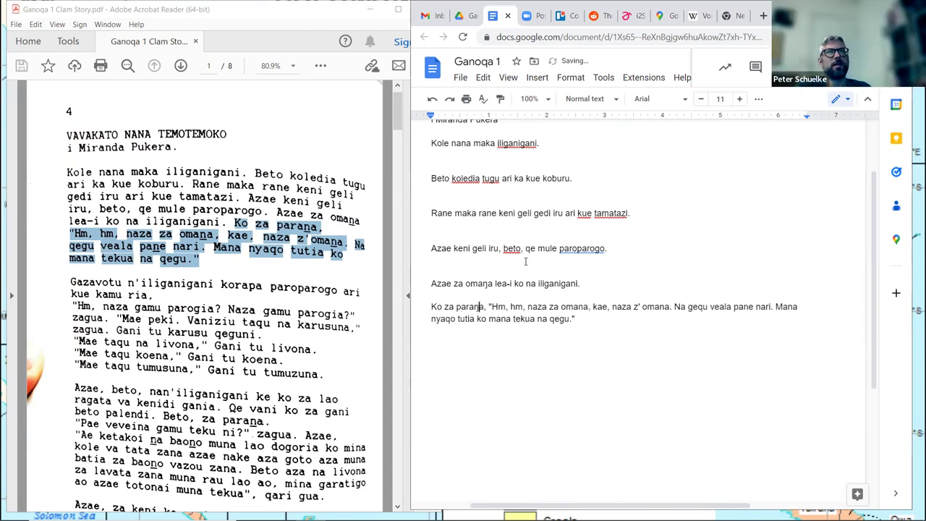
Replace the "n" with "ŋ" in the first "omana" of the pasted passage, after "naza za".
{"action": "key", "text": "Right"}
{"action": "key", "text": "Right"}
{"action": "key", "text": "Right"}
{"action": "key", "text": "Right"}
{"action": "key", "text": "Right"}
{"action": "key", "text": "Right"}
{"action": "key", "text": "Right"}
{"action": "key", "text": "Right"}
{"action": "key", "text": "Right"}
{"action": "key", "text": "Right"}
{"action": "key", "text": "Right"}
{"action": "key", "text": "Right"}
{"action": "key", "text": "Right"}
{"action": "key", "text": "Right"}
{"action": "key", "text": "Right"}
{"action": "key", "text": "Right"}
{"action": "key", "text": "Right"}
{"action": "key", "text": "Right"}
{"action": "key", "text": "Right"}
{"action": "key", "text": "Right"}
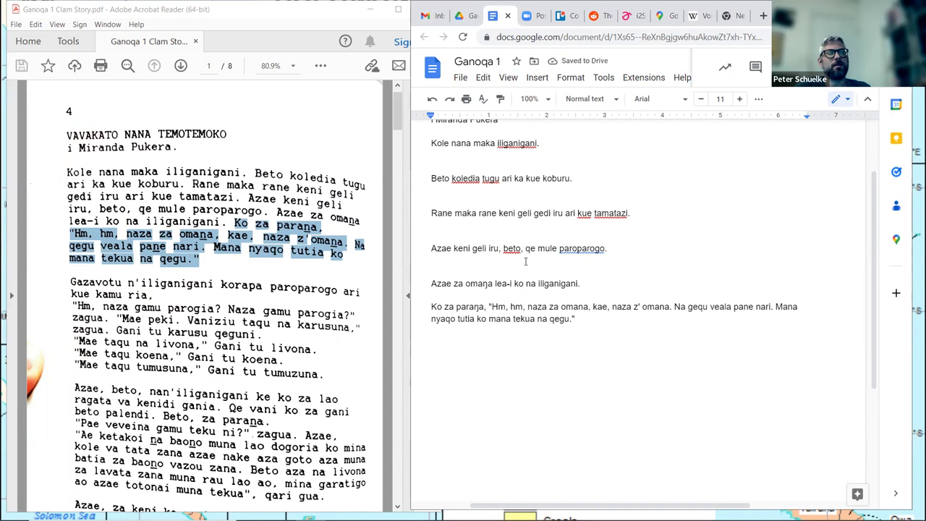
{"action": "key", "text": "BackSpace"}
{"action": "type", "text": "ṉ"}
Replace the "n" with "ŋ" in the second "omana" of the pasted passage, after "naza z'".
{"action": "key", "text": "Right"}
{"action": "key", "text": "Right"}
{"action": "key", "text": "Right"}
{"action": "key", "text": "Right"}
{"action": "key", "text": "Right"}
{"action": "key", "text": "Right"}
{"action": "key", "text": "Right"}
{"action": "key", "text": "Right"}
{"action": "key", "text": "Right"}
{"action": "key", "text": "Right"}
{"action": "key", "text": "Right"}
{"action": "key", "text": "Right"}
{"action": "key", "text": "Right"}
{"action": "key", "text": "Right"}
{"action": "key", "text": "Right"}
{"action": "key", "text": "Right"}
{"action": "key", "text": "Right"}
{"action": "key", "text": "Right"}
{"action": "key", "text": "Right"}
{"action": "key", "text": "Right"}
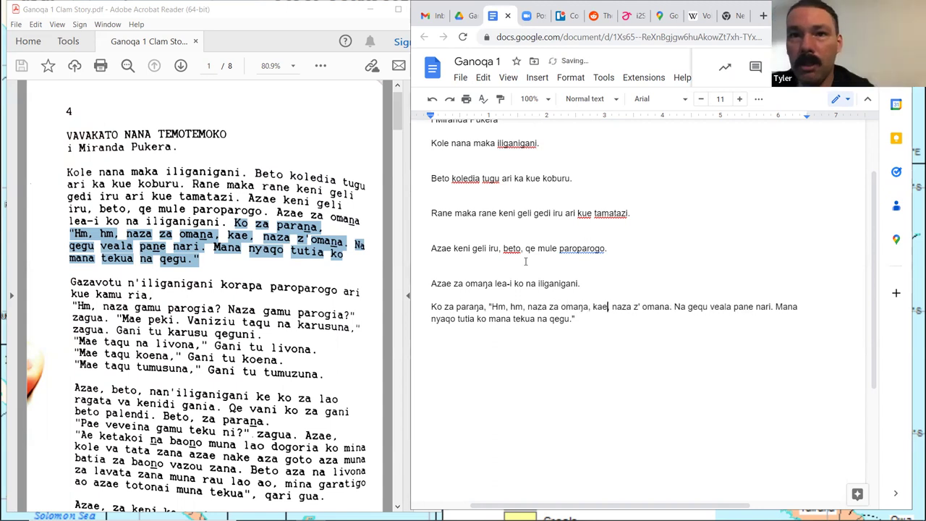
{"action": "key", "text": "BackSpace"}
{"action": "type", "text": "ṉ"}
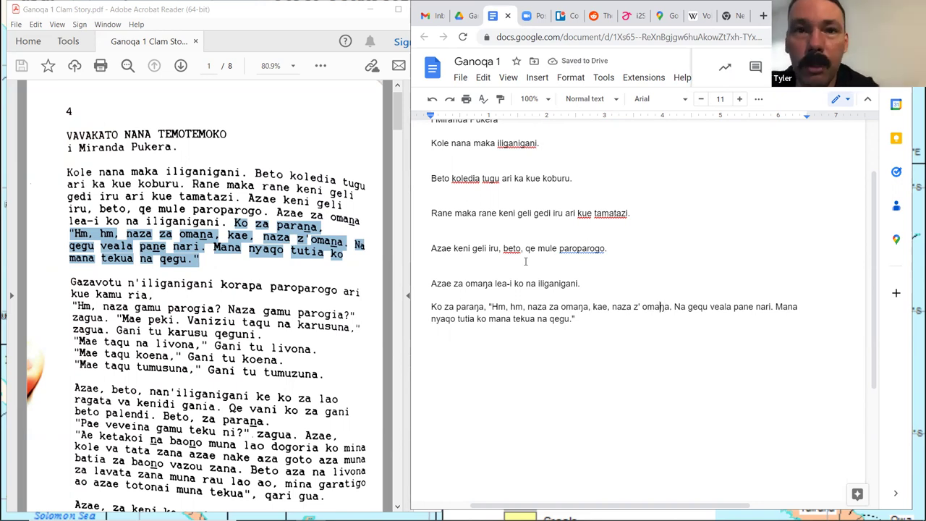
Replace the "n" with "ŋ" in the word "pane" of the pasted passage.
{"action": "key", "text": "Right"}
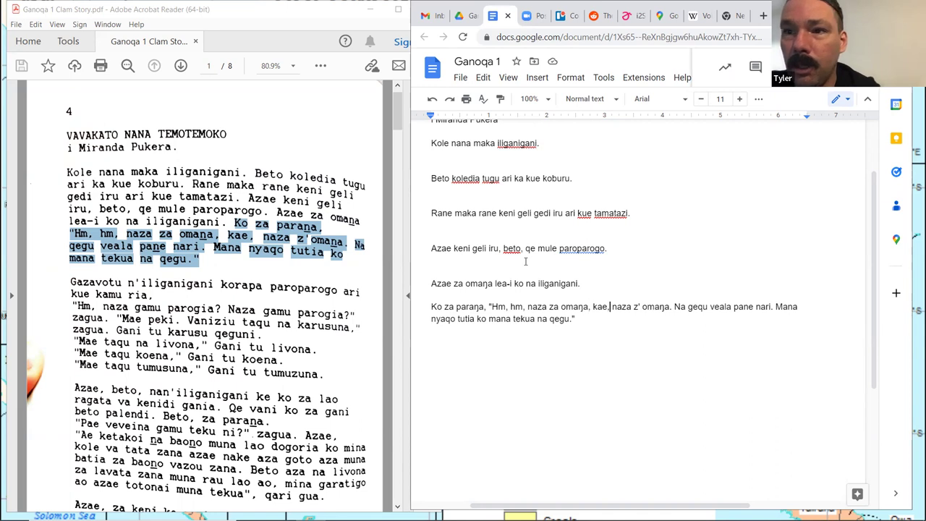
{"action": "key", "text": "Right"}
{"action": "key", "text": "Right"}
{"action": "key", "text": "Right"}
{"action": "key", "text": "Right"}
{"action": "key", "text": "Right"}
{"action": "key", "text": "Right"}
{"action": "key", "text": "Right"}
{"action": "key", "text": "Right"}
{"action": "key", "text": "Right"}
{"action": "key", "text": "Right"}
{"action": "key", "text": "Right"}
{"action": "key", "text": "Right"}
{"action": "key", "text": "Right"}
{"action": "key", "text": "Right"}
{"action": "key", "text": "Right"}
{"action": "key", "text": "Right"}
{"action": "key", "text": "Right"}
{"action": "key", "text": "Right"}
{"action": "key", "text": "Right"}
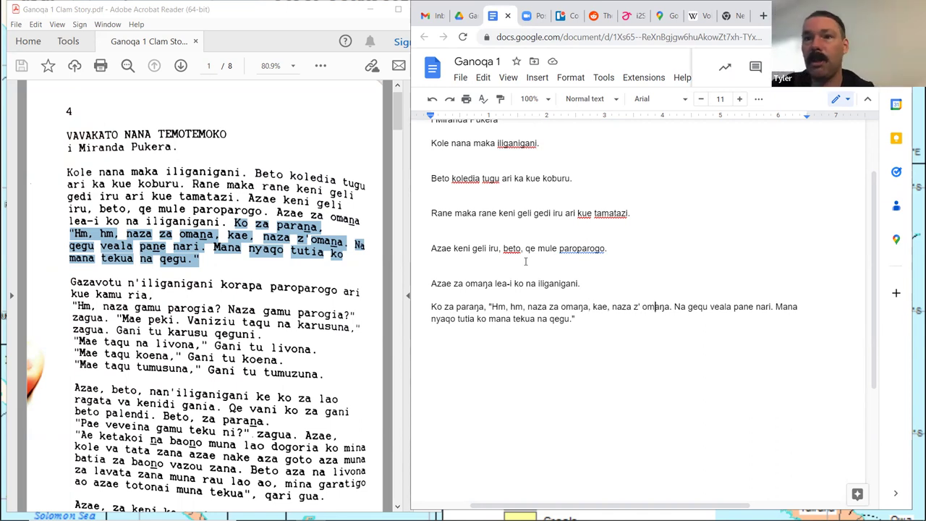
{"action": "key", "text": "Right"}
{"action": "key", "text": "Right"}
{"action": "key", "text": "Right"}
{"action": "key", "text": "Right"}
{"action": "key", "text": "Right"}
{"action": "key", "text": "Right"}
{"action": "key", "text": "Right"}
{"action": "key", "text": "Right"}
{"action": "key", "text": "Right"}
{"action": "key", "text": "Right"}
{"action": "key", "text": "Right"}
{"action": "key", "text": "Right"}
{"action": "key", "text": "Right"}
{"action": "key", "text": "Right"}
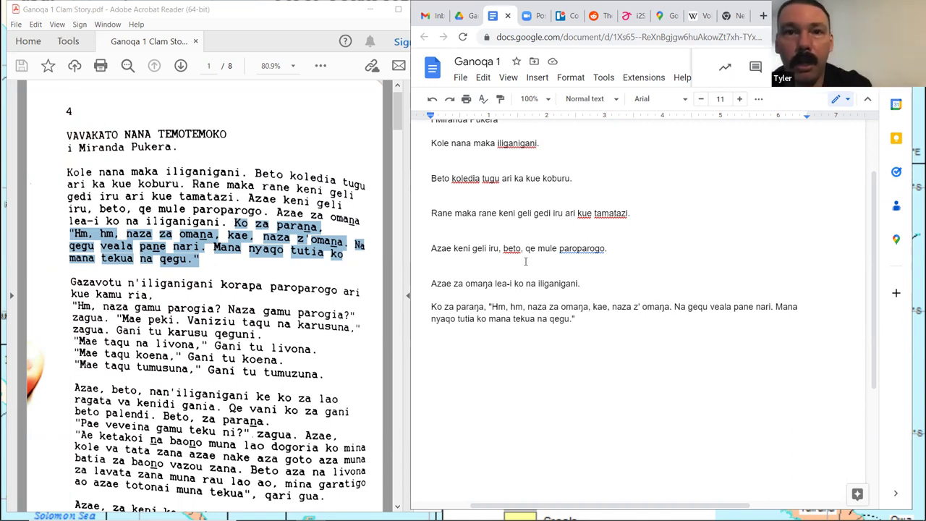
{"action": "key", "text": "BackSpace"}
{"action": "type", "text": "ŋ"}
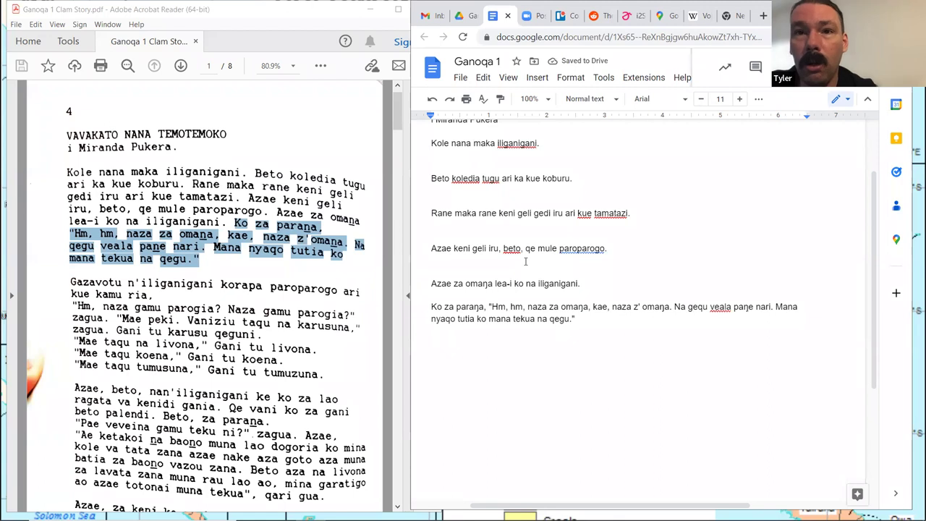
Check the rest of the pasted passage, from "nari" to "na qegu", against the PDF for underlined n's that need "ŋ".
{"action": "key", "text": "Right"}
{"action": "key", "text": "Right"}
{"action": "key", "text": "Right"}
{"action": "key", "text": "Right"}
{"action": "key", "text": "Right"}
{"action": "key", "text": "Right"}
{"action": "key", "text": "Right"}
{"action": "key", "text": "Right"}
{"action": "key", "text": "Right"}
{"action": "key", "text": "Right"}
{"action": "key", "text": "Right"}
{"action": "key", "text": "Right"}
{"action": "key", "text": "Right"}
{"action": "key", "text": "Right"}
{"action": "key", "text": "Right"}
{"action": "key", "text": "Right"}
{"action": "key", "text": "Right"}
{"action": "key", "text": "Right"}
{"action": "key", "text": "Right"}
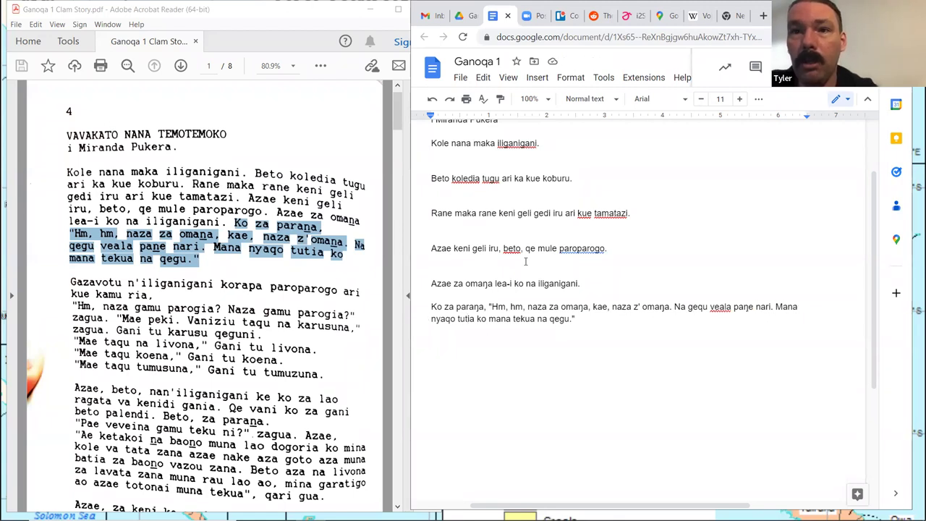
{"action": "key", "text": "Right"}
{"action": "key", "text": "Right"}
{"action": "key", "text": "Right"}
{"action": "key", "text": "Right"}
{"action": "key", "text": "Right"}
{"action": "key", "text": "Right"}
{"action": "key", "text": "Right"}
{"action": "key", "text": "Right"}
{"action": "key", "text": "Right"}
{"action": "key", "text": "Right"}
{"action": "key", "text": "Right"}
{"action": "key", "text": "Right"}
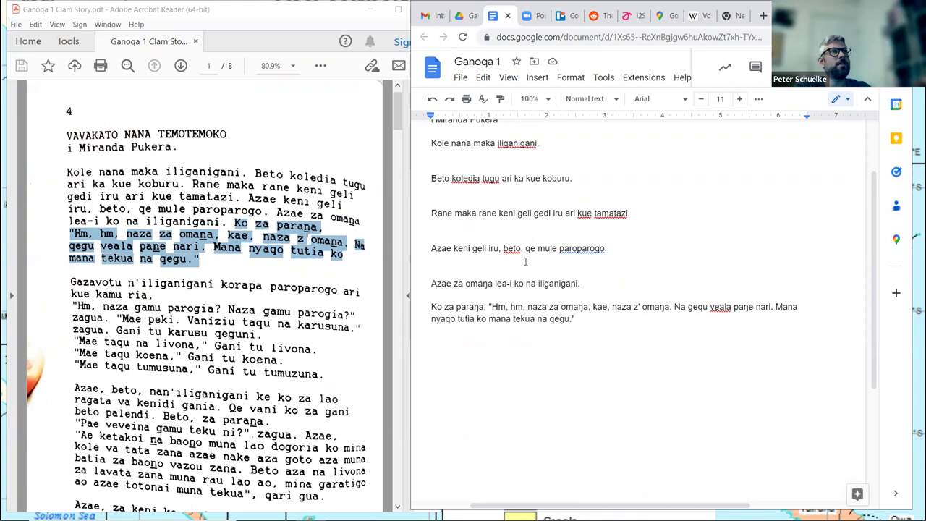
{"action": "key", "text": "Up"}
{"action": "key", "text": "Up"}
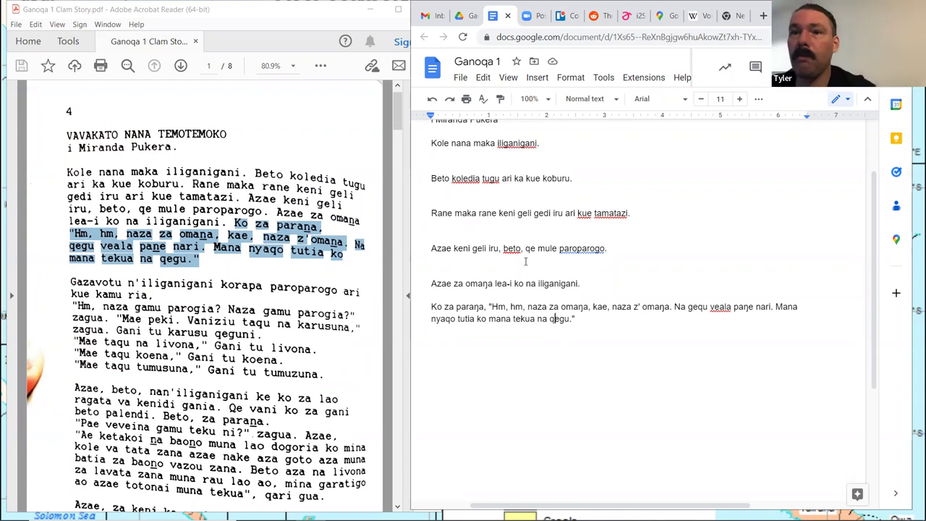
Recheck the pasted passage from its beginning, "Ko za paraŋa, Hm, hm", against the PDF.
{"action": "key", "text": "Right"}
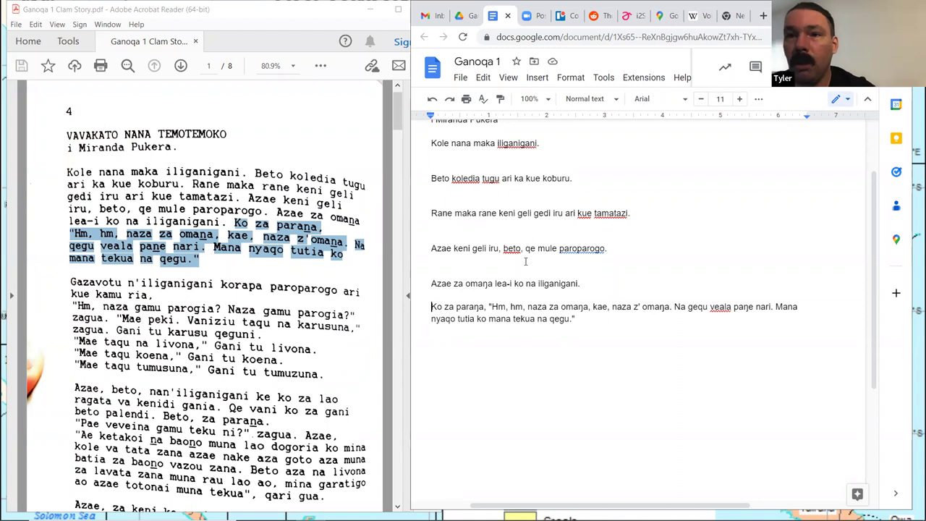
{"action": "key", "text": "shift+Down"}
{"action": "key", "text": "shift+Down"}
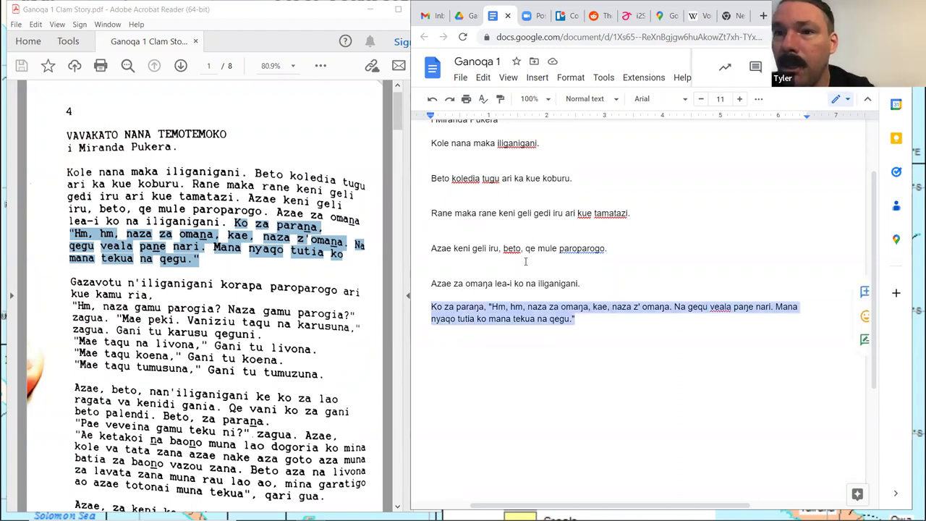
{"action": "key", "text": "Left"}
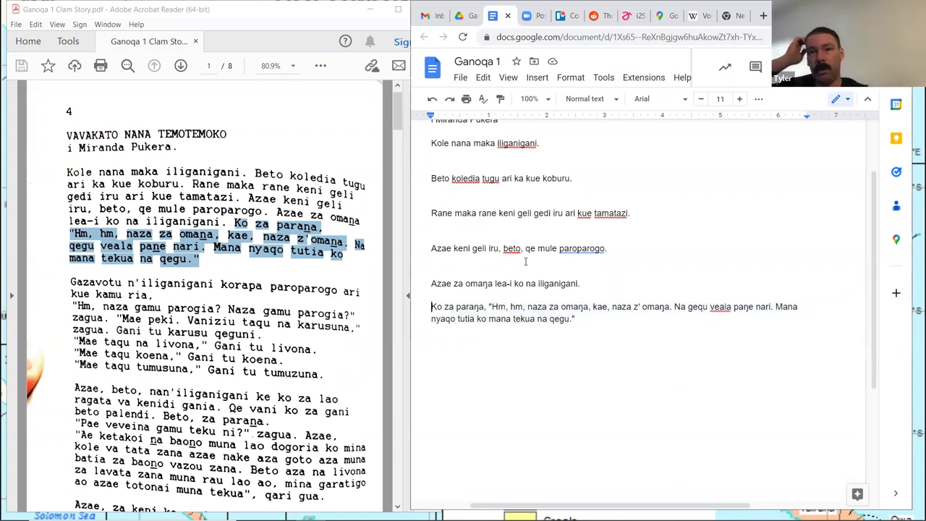
{"action": "key", "text": "Right"}
{"action": "key", "text": "Right"}
{"action": "key", "text": "Right"}
{"action": "key", "text": "Right"}
{"action": "key", "text": "Right"}
{"action": "key", "text": "Right"}
{"action": "key", "text": "Right"}
{"action": "key", "text": "Right"}
{"action": "key", "text": "Right"}
{"action": "key", "text": "Right"}
{"action": "key", "text": "Right"}
{"action": "key", "text": "Right"}
{"action": "key", "text": "Right"}
{"action": "key", "text": "Right"}
{"action": "key", "text": "Right"}
{"action": "key", "text": "Right"}
{"action": "key", "text": "Right"}
{"action": "key", "text": "Right"}
{"action": "key", "text": "Right"}
{"action": "key", "text": "Right"}
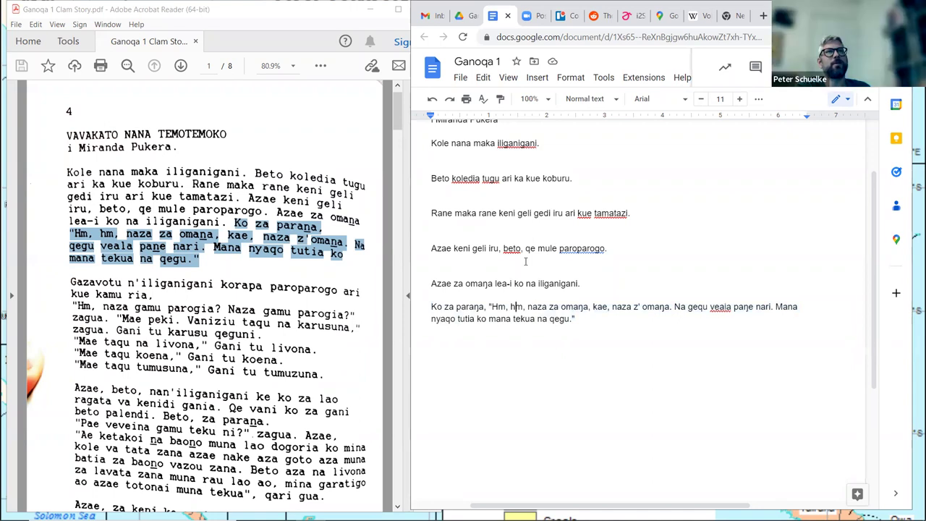
Copy the corrected passage from "Ko za paraŋa" to "na qegu" and switch to FieldWorks to append it to the story's baseline text.
{"action": "key", "text": "shift+Down"}
{"action": "key", "text": "shift+Down"}
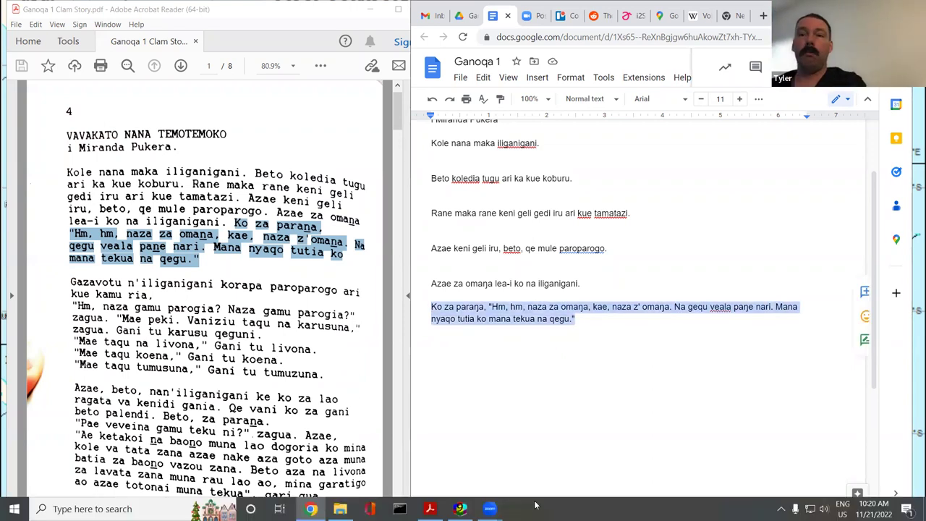
{"action": "key", "text": "alt+Tab"}
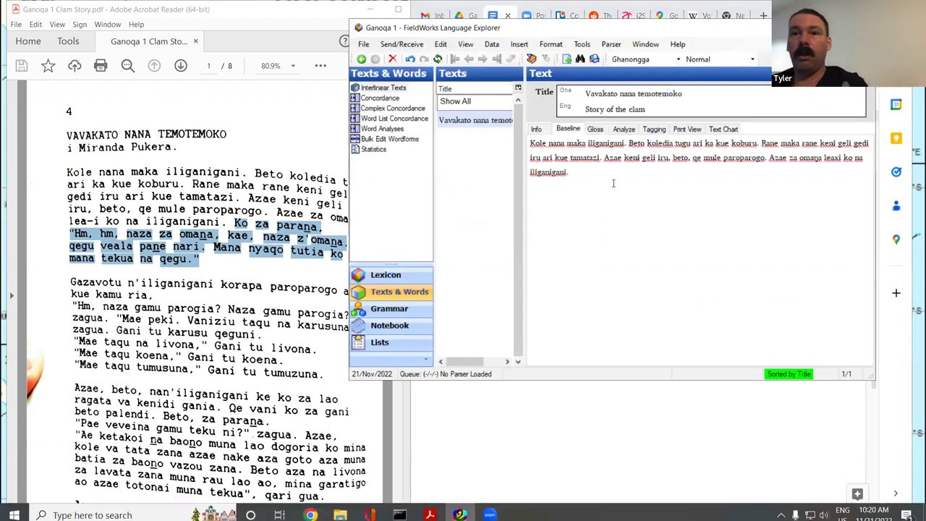
{"action": "type", "text": "Ko za paraŋa, \"Hm, hm, naza za omaŋa, kae, naza z' omaŋa. Na gequ veala paŋe nari. Mana nyaqo tutia ko mana tekua na gequ.\""}
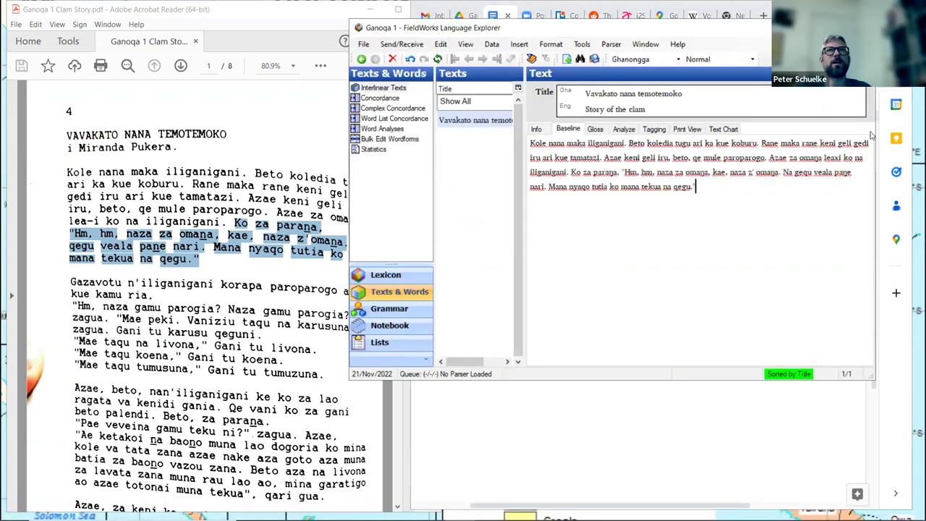
Maximize the FieldWorks window and show the story's interlinear glosses down to the newly added lines.
{"action": "key", "text": "super+Up"}
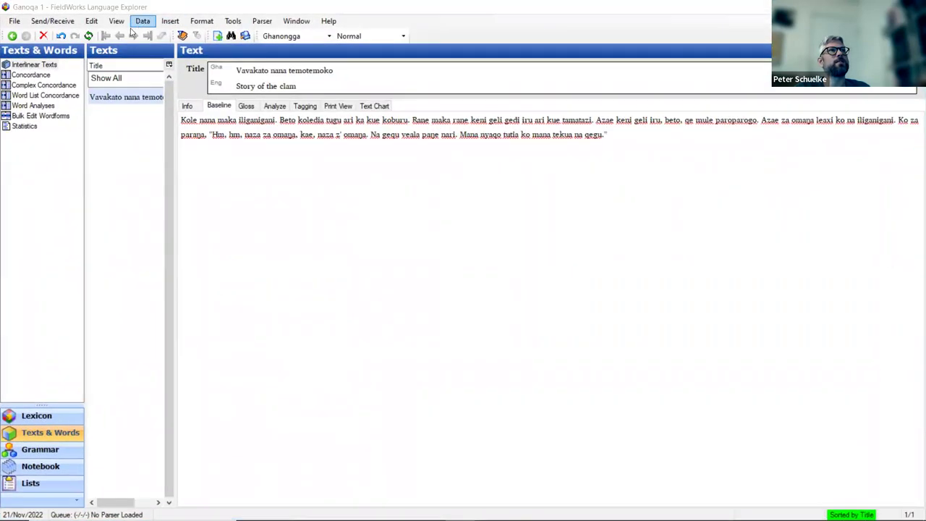
{"action": "left_click", "coordinate": [246, 106]}
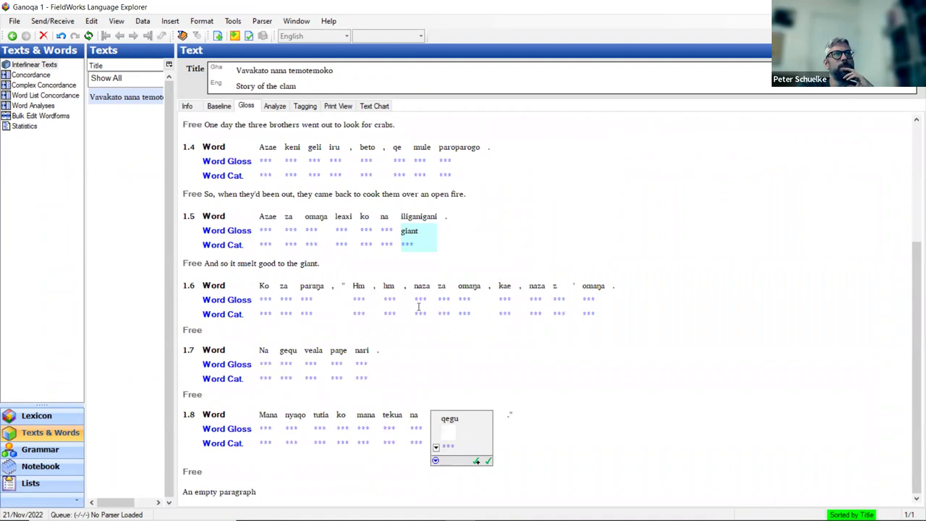
{"action": "scroll", "coordinate": [418, 308], "scroll_direction": "up", "scroll_amount": 3}
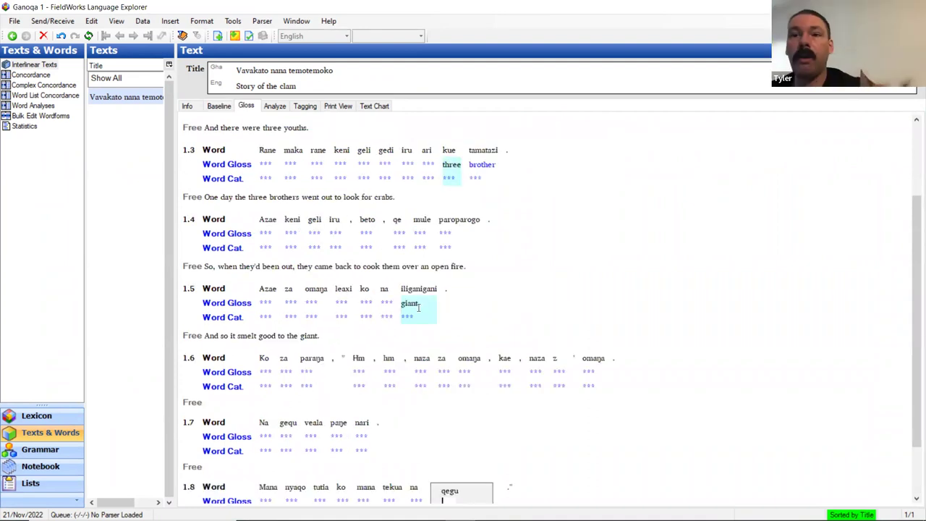
{"action": "scroll", "coordinate": [418, 308], "scroll_direction": "up", "scroll_amount": 5}
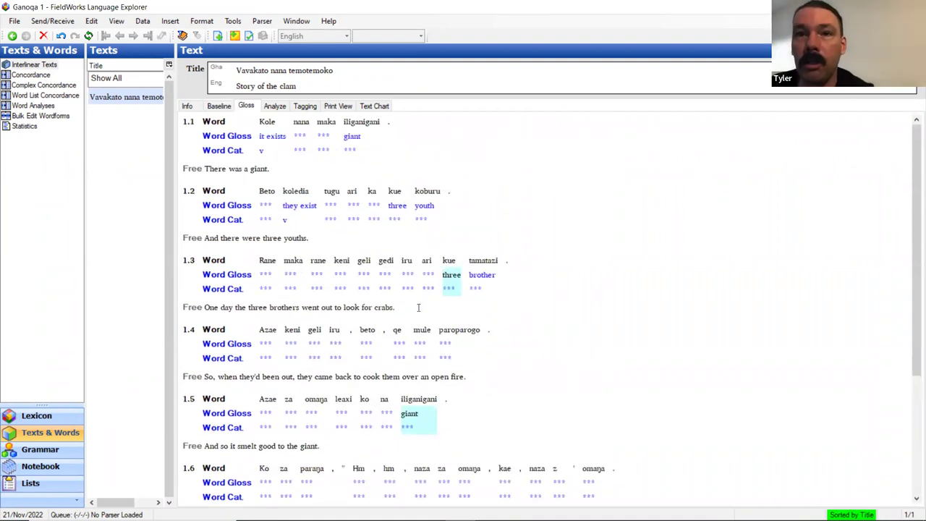
{"action": "scroll", "coordinate": [419, 308], "scroll_direction": "down", "scroll_amount": 3}
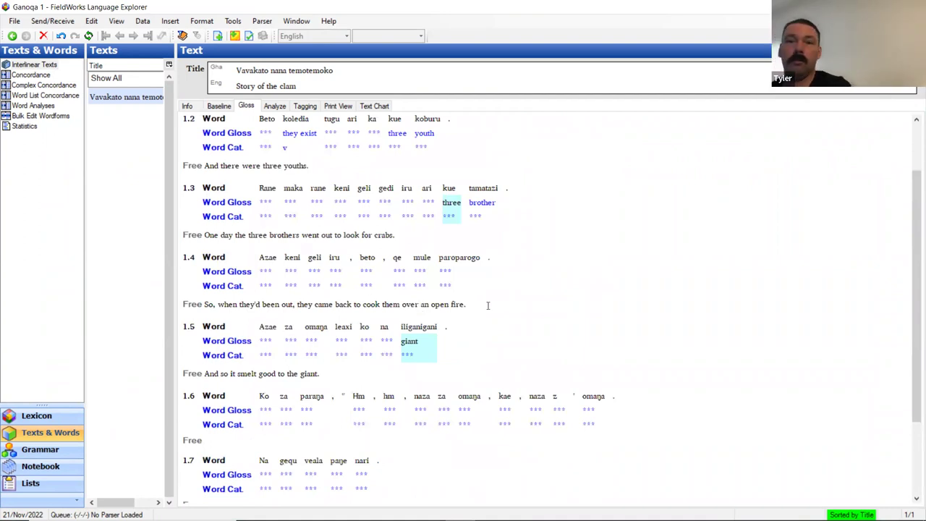
{"action": "scroll", "coordinate": [497, 304], "scroll_direction": "down", "scroll_amount": 5}
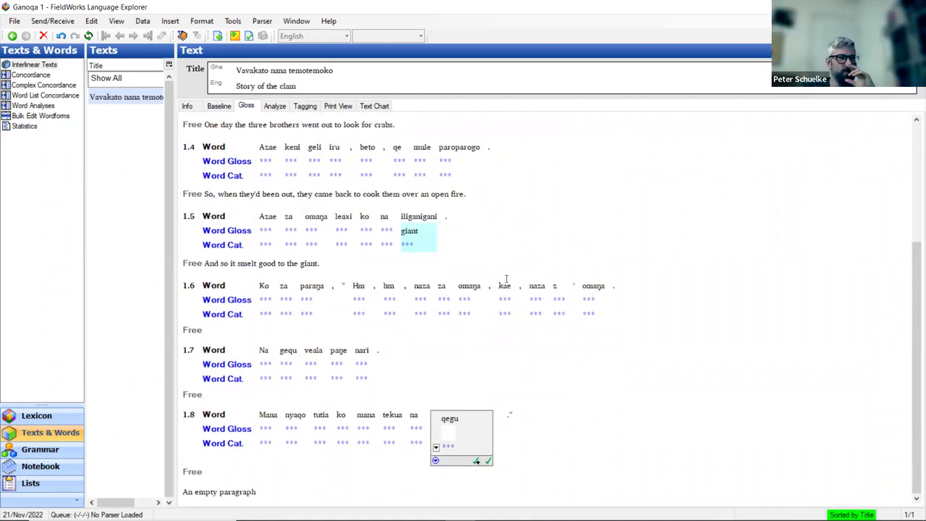
{"action": "scroll", "coordinate": [504, 282], "scroll_direction": "up", "scroll_amount": 3}
{"action": "scroll", "coordinate": [491, 283], "scroll_direction": "down", "scroll_amount": 3}
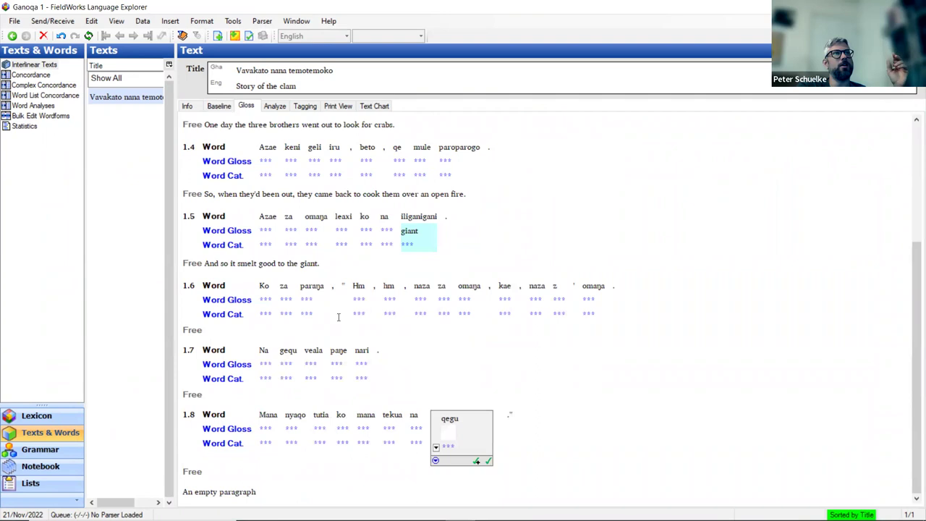
Enter the free translation of line 1.6 as: So he said "hm, hm, that smell, gosh that smell!".
{"action": "left_click", "coordinate": [221, 330]}
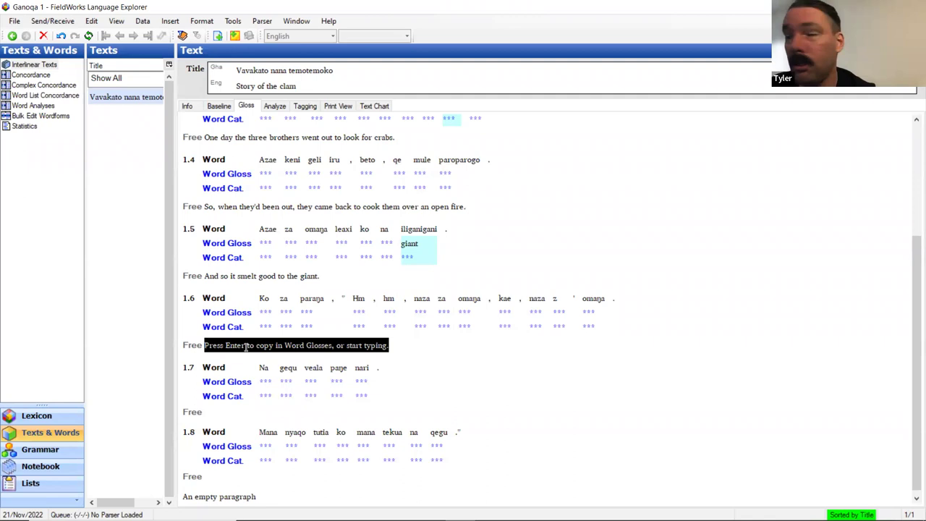
{"action": "type", "text": "So he "}
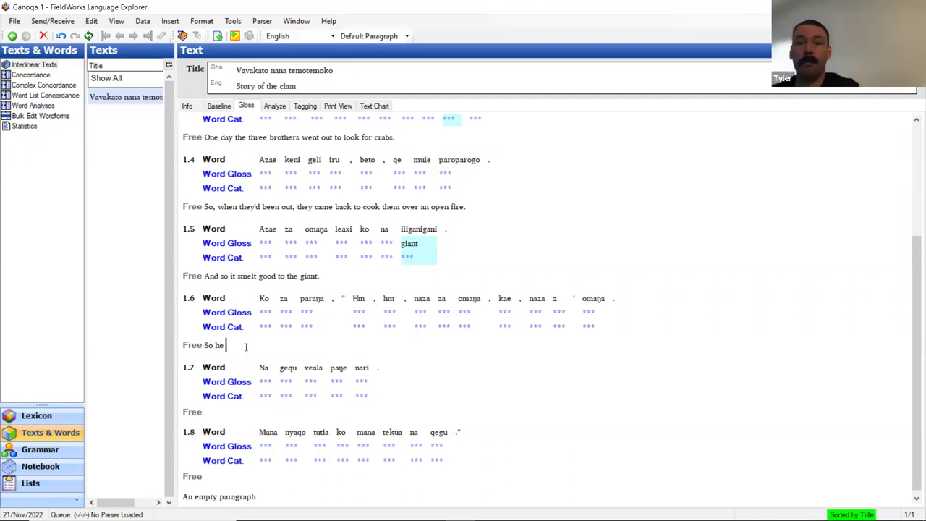
{"action": "type", "text": "said \"Hmm h"}
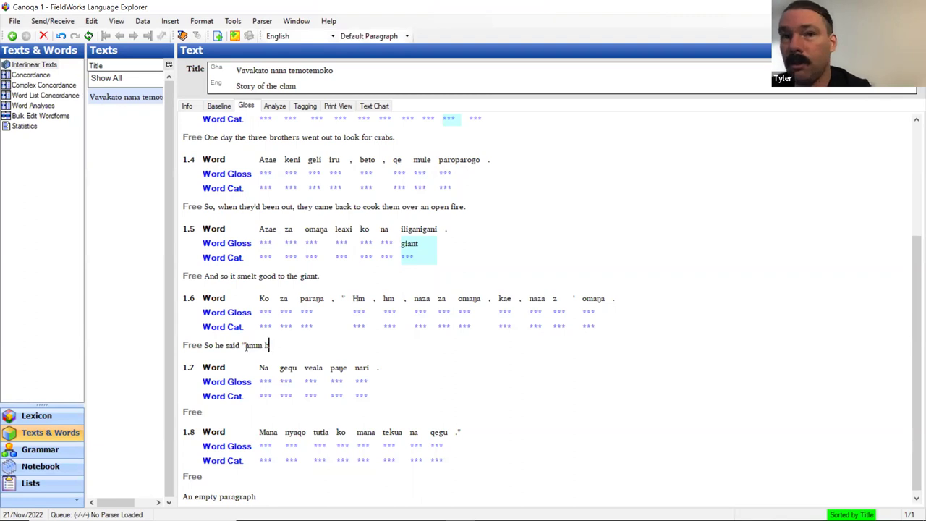
{"action": "key", "text": "BackSpace"}
{"action": "key", "text": "BackSpace"}
{"action": "key", "text": "BackSpace"}
{"action": "type", "text": ", hm, that smel"}
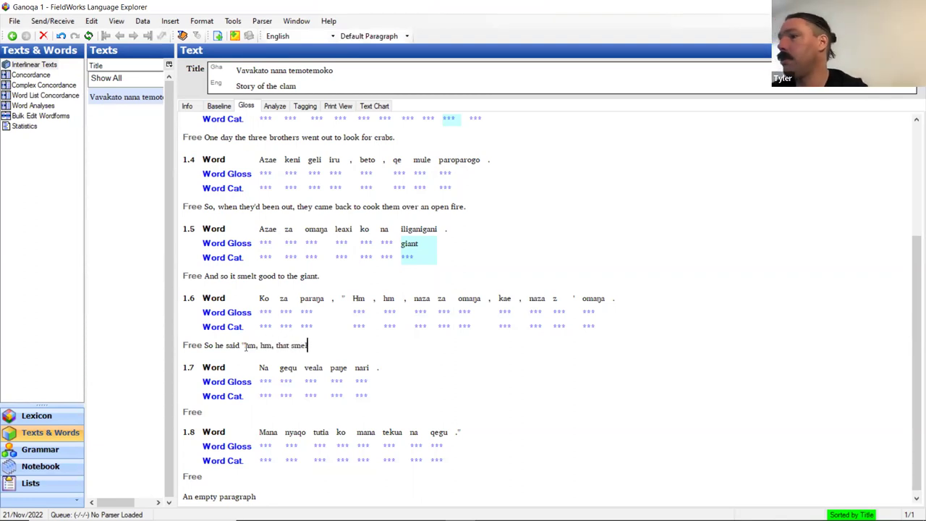
{"action": "type", "text": "l"}
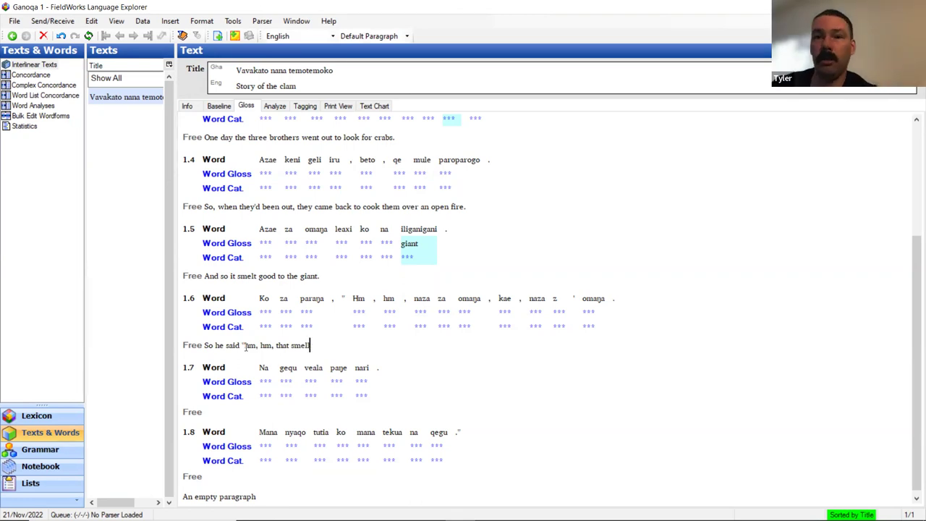
{"action": "type", "text": ", gosh tha"}
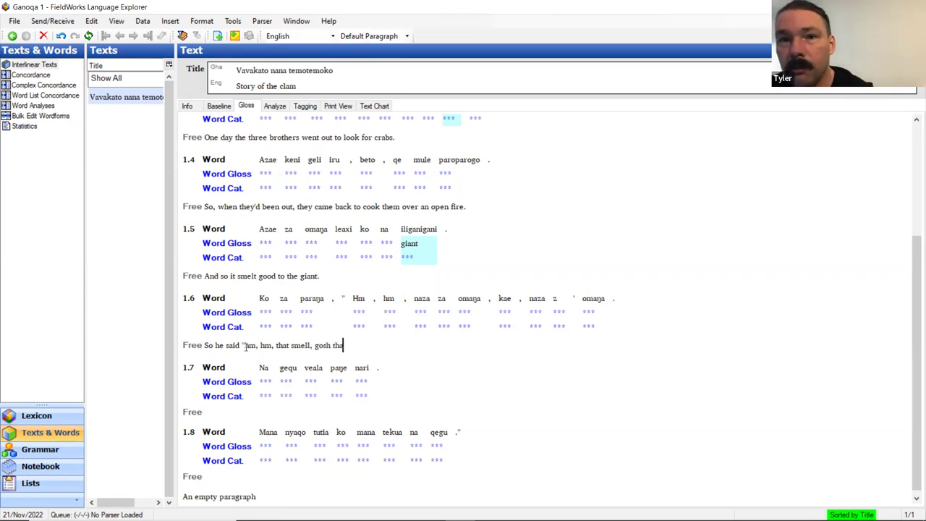
{"action": "type", "text": "t smell!"}
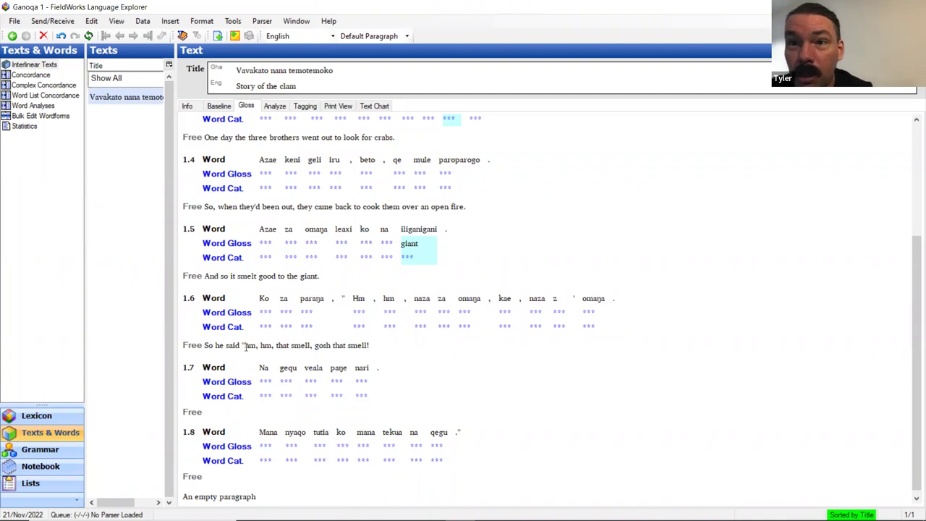
{"action": "type", "text": "\""}
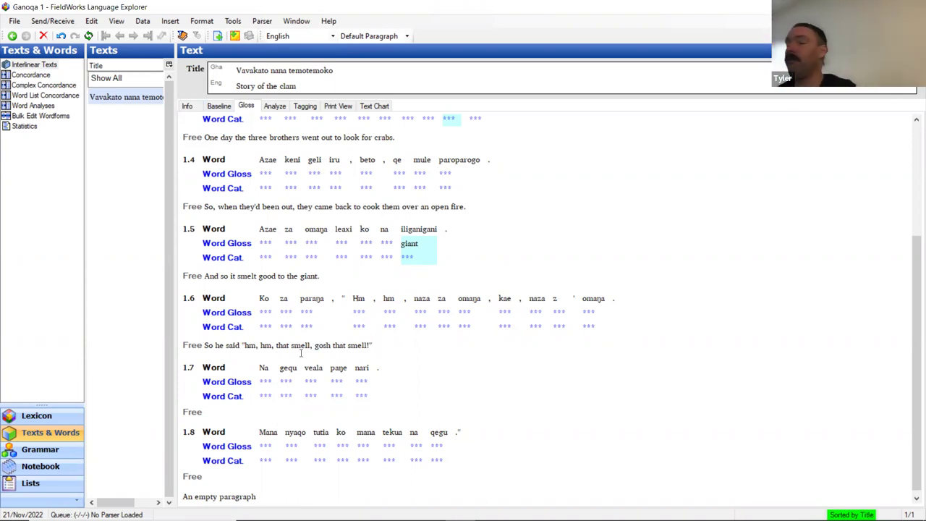
Enter "That is my kind of food today." as the free translation of line 1.7.
{"action": "left_click", "coordinate": [267, 412]}
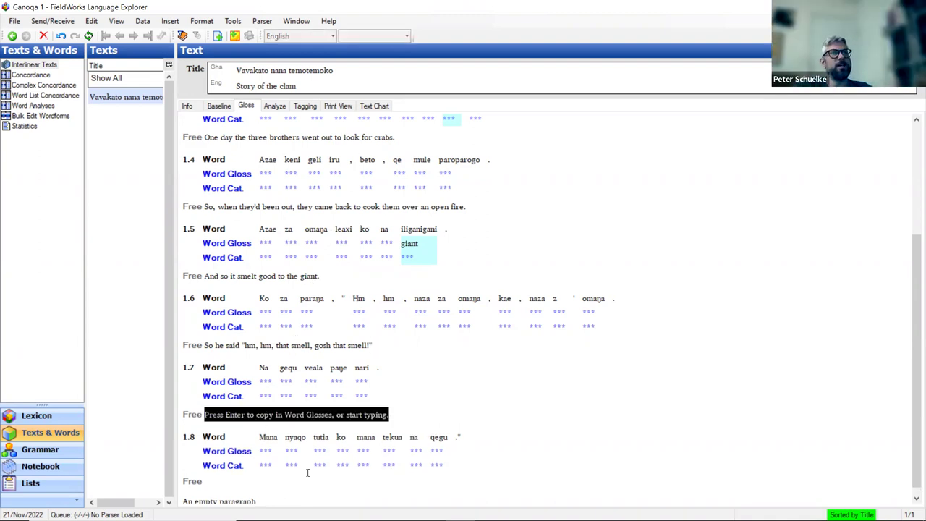
{"action": "scroll", "coordinate": [395, 330], "scroll_direction": "down", "scroll_amount": 1}
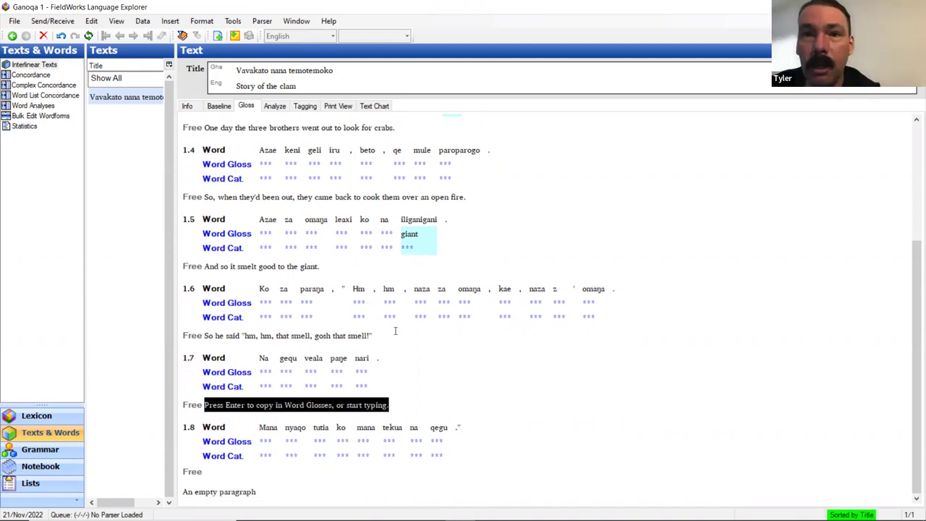
{"action": "type", "text": "That is my"}
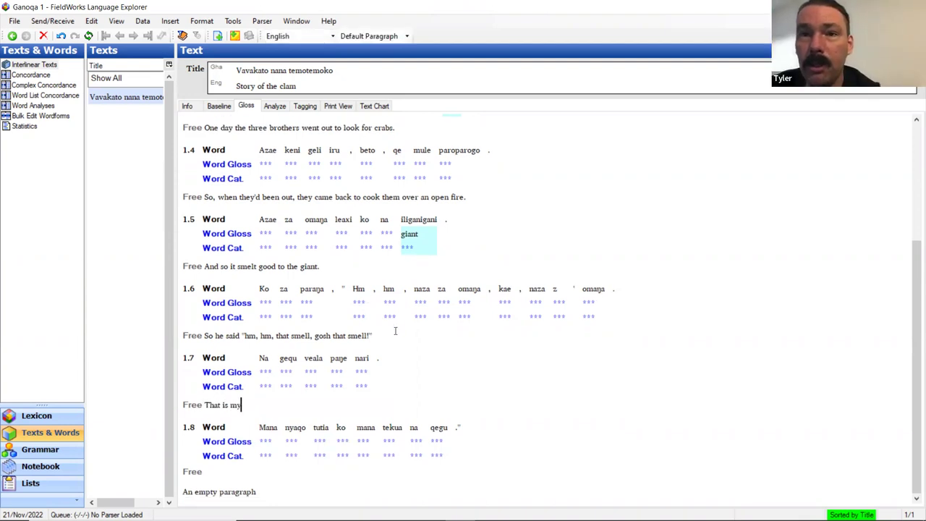
{"action": "type", "text": " k"}
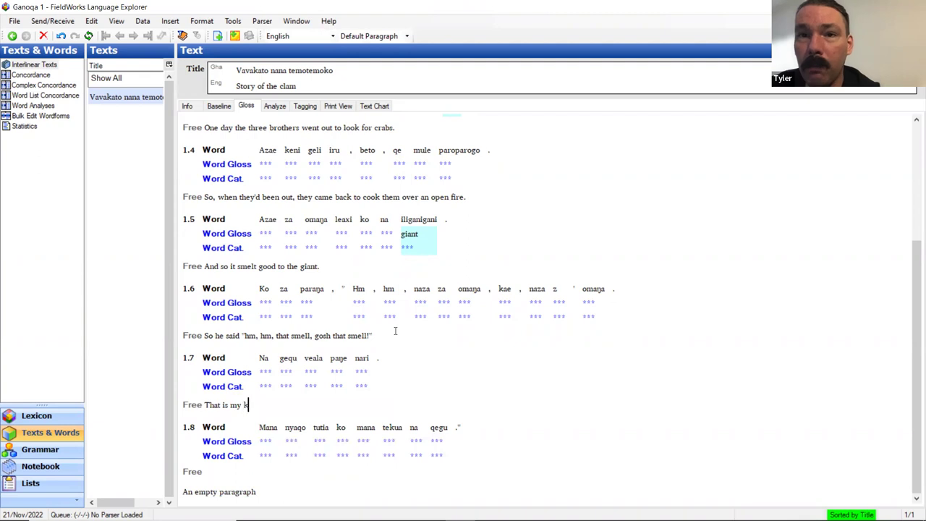
{"action": "type", "text": "ind of food."}
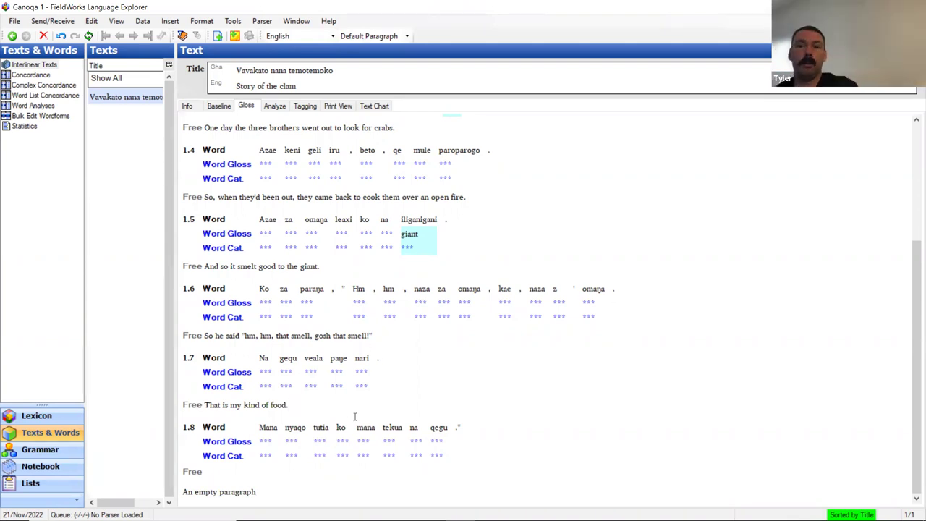
{"action": "key", "text": "BackSpace"}
{"action": "type", "text": "today."}
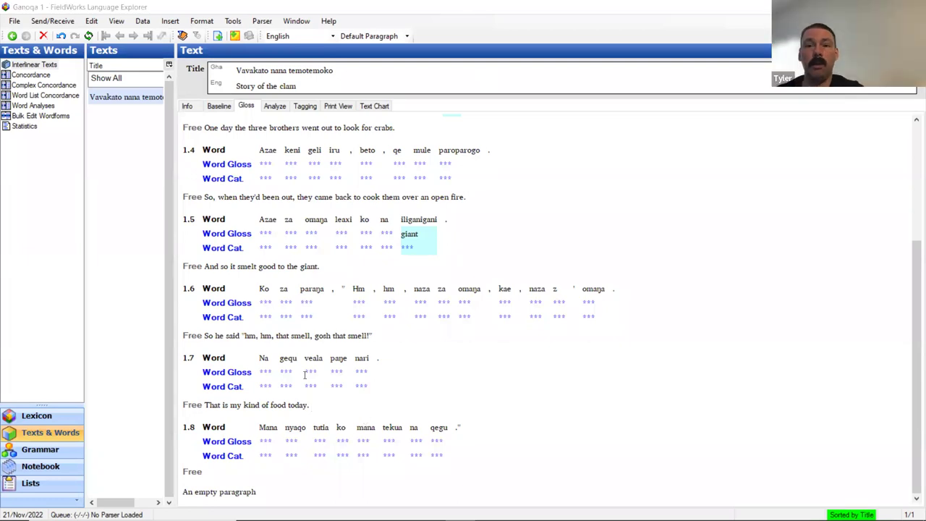
Remove the closing quotation mark from line 1.6's free translation and select the empty free translation of line 1.8.
{"action": "left_click", "coordinate": [383, 333]}
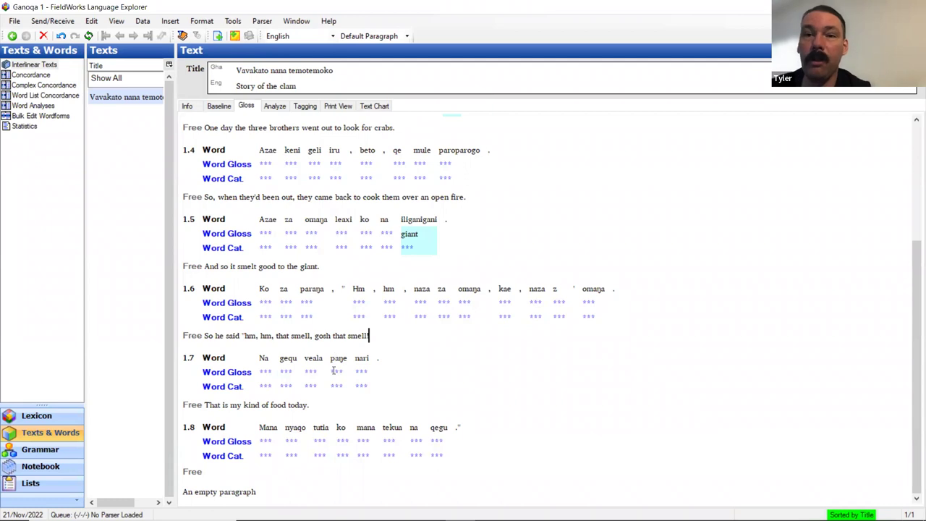
{"action": "left_click", "coordinate": [217, 472]}
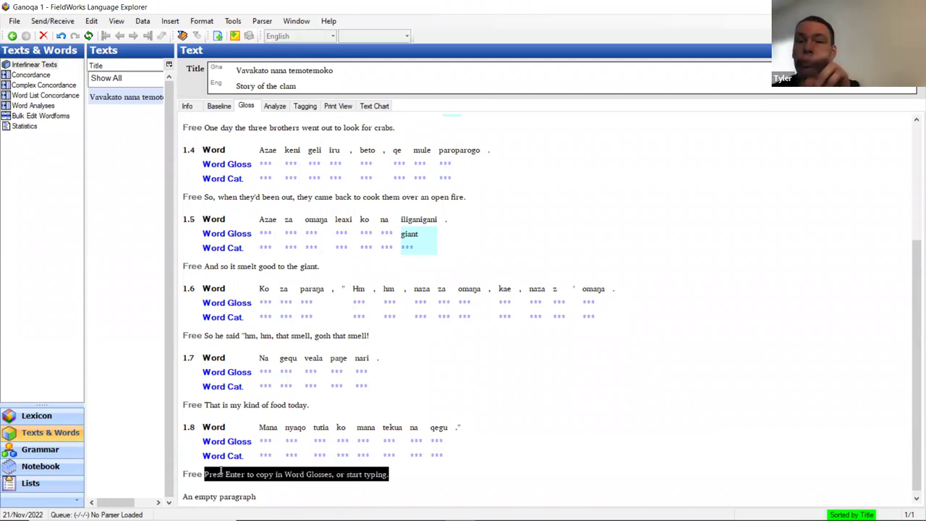
Consult the original passage in the clam story PDF and return to the FieldWorks glosses.
{"action": "left_click", "coordinate": [430, 514]}
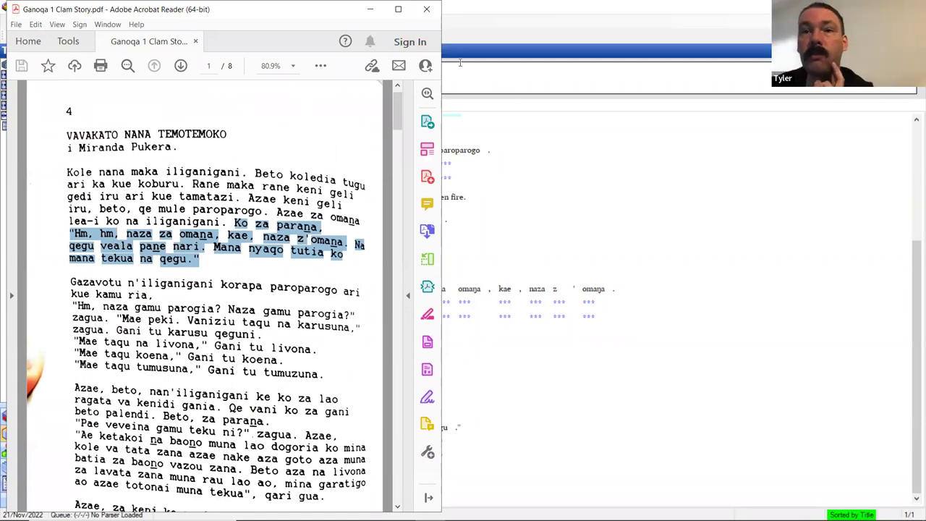
{"action": "left_click", "coordinate": [460, 63]}
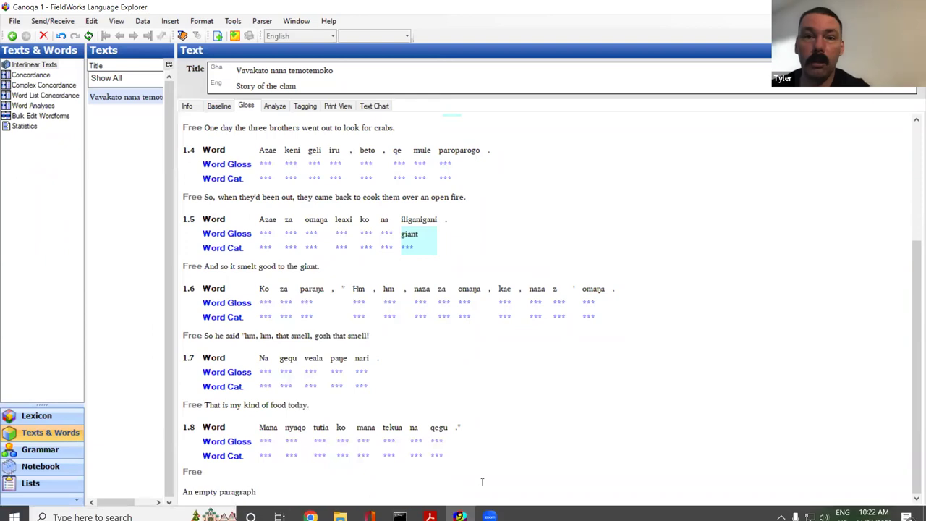
{"action": "left_click", "coordinate": [430, 516]}
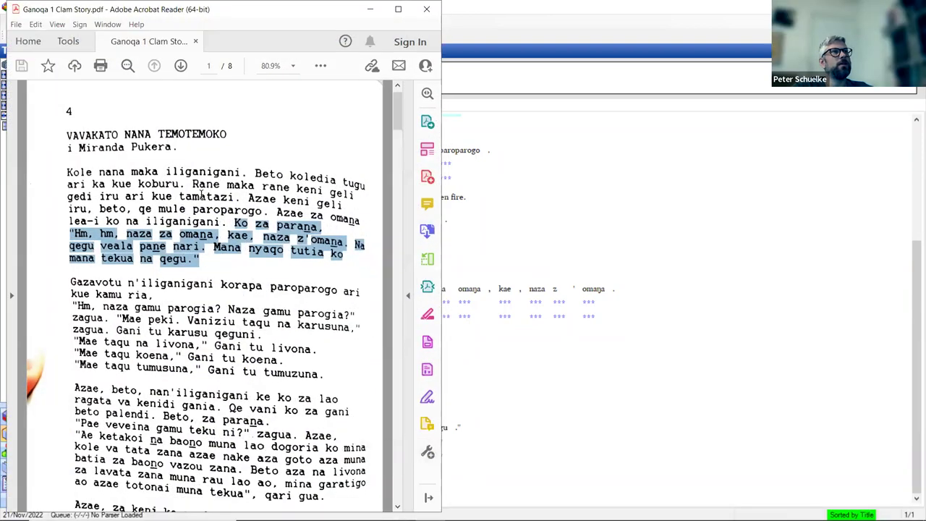
{"action": "left_click", "coordinate": [369, 9]}
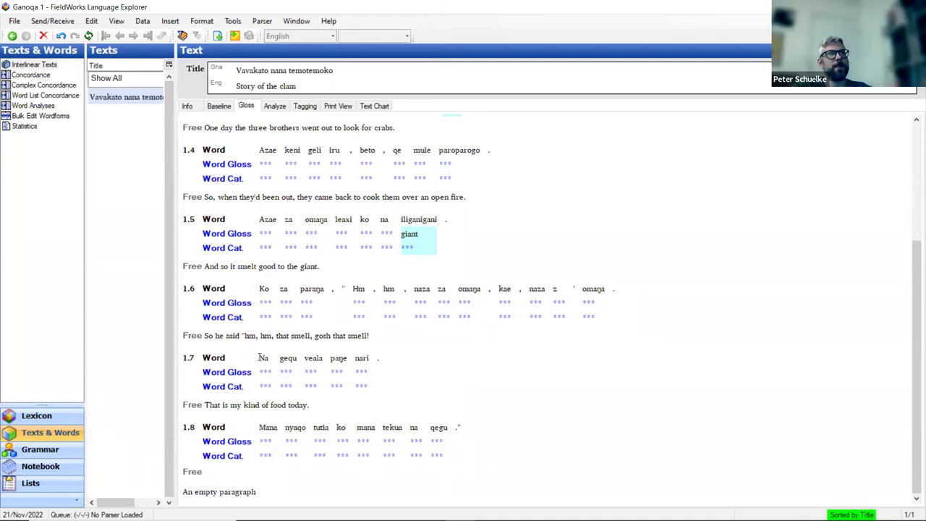
Add an opening quotation mark to the free translation of line 1.7.
{"action": "left_click", "coordinate": [259, 358]}
{"action": "left_click", "coordinate": [210, 405]}
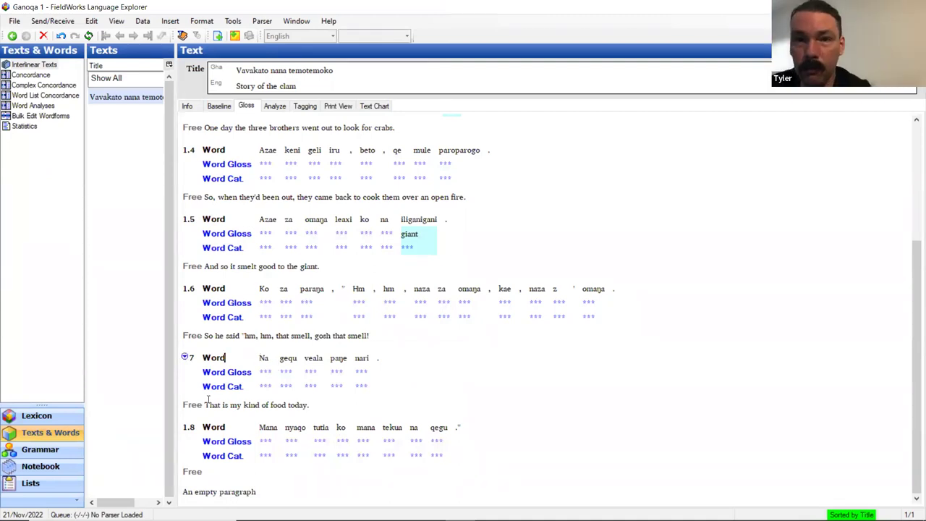
{"action": "type", "text": "\""}
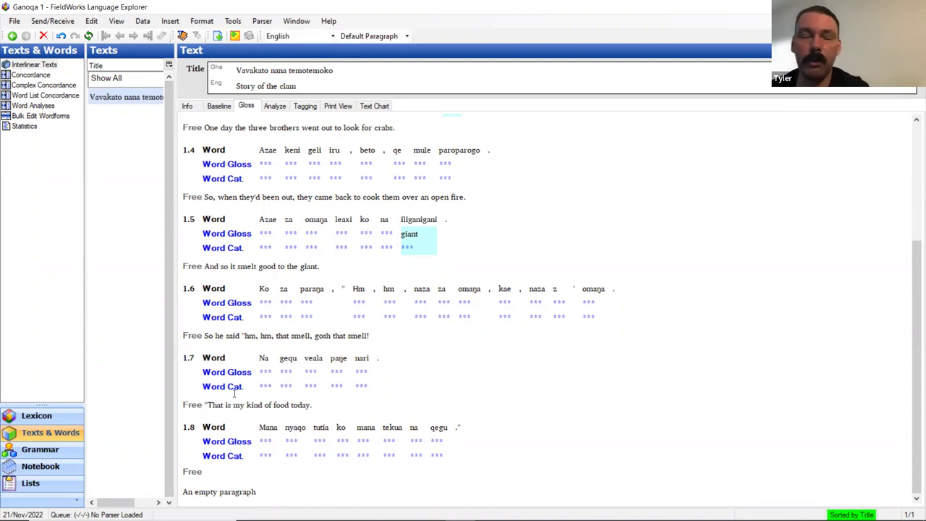
Enter the free translation of line 1.8 as: I will follow and find it and eat some." with the closing quotation mark.
{"action": "left_click", "coordinate": [237, 474]}
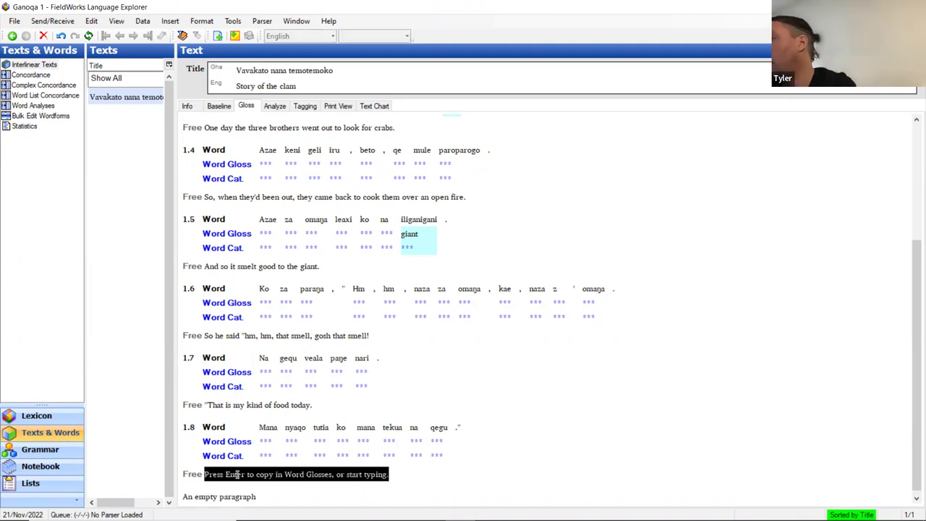
{"action": "type", "text": "I wil"}
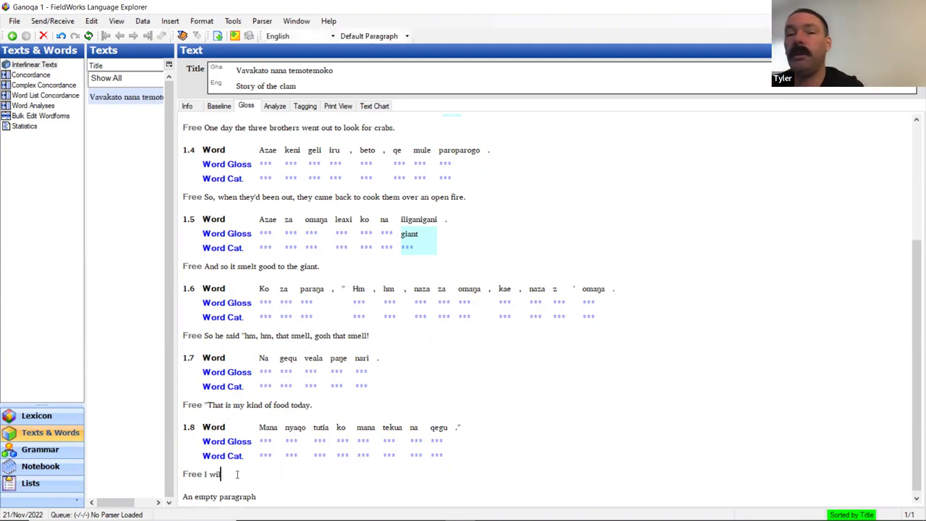
{"action": "type", "text": "l follow a"}
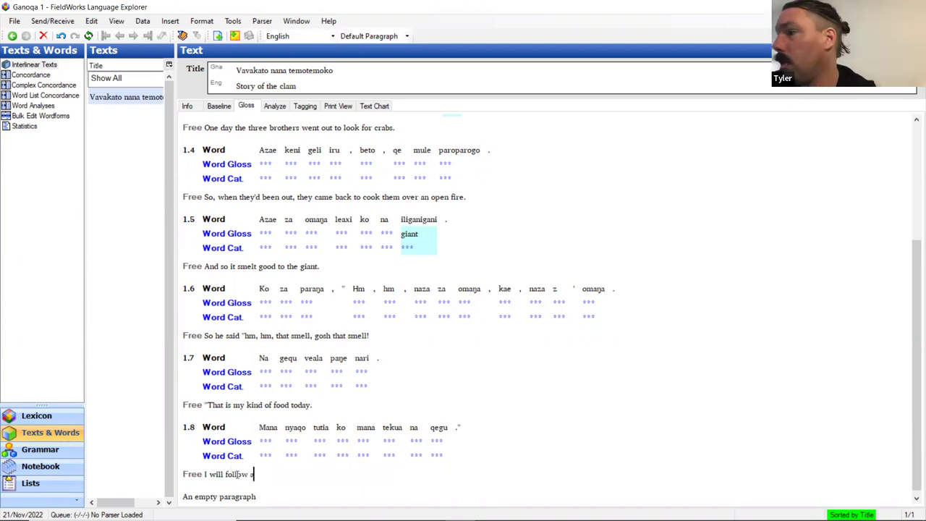
{"action": "type", "text": "nd find it and"}
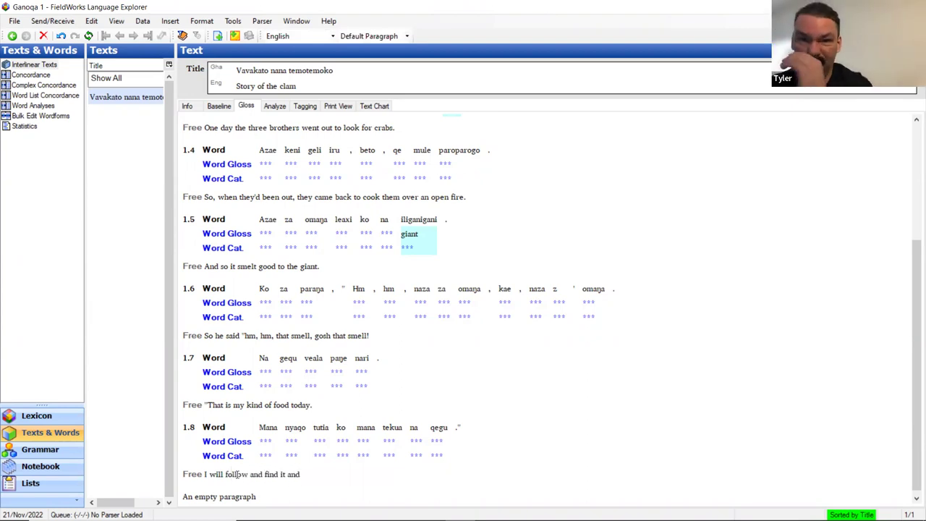
{"action": "type", "text": " eat some."}
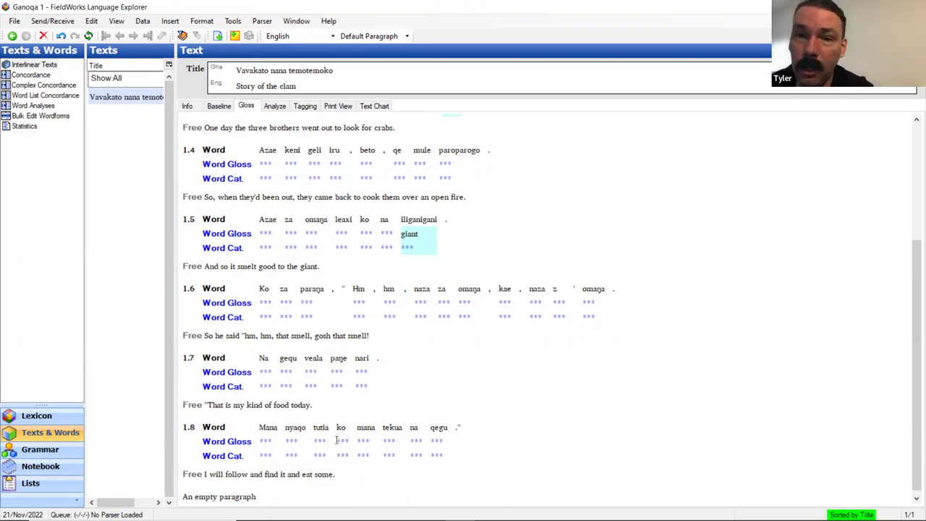
{"action": "type", "text": "\""}
{"action": "key", "text": "shift+Tab"}
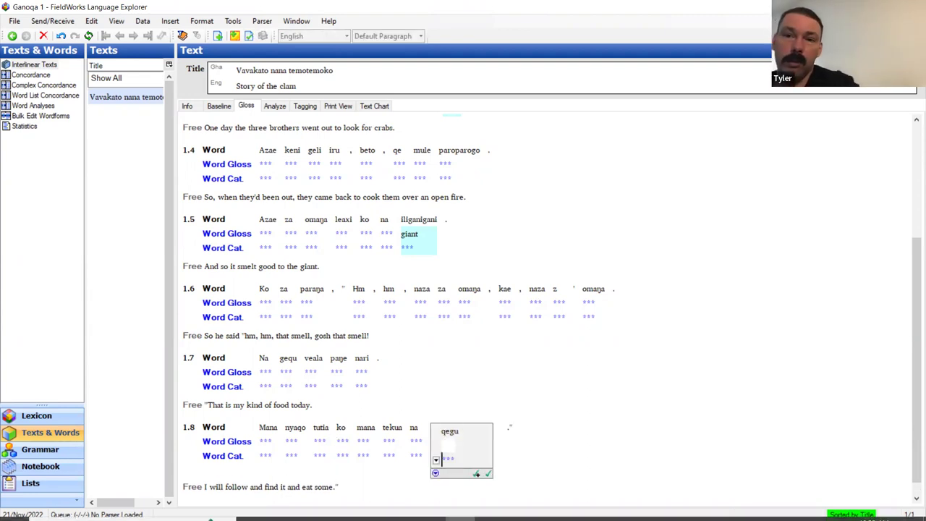
Insert an opening quotation mark at the start of line 1.8's free translation.
{"action": "left_click", "coordinate": [232, 476]}
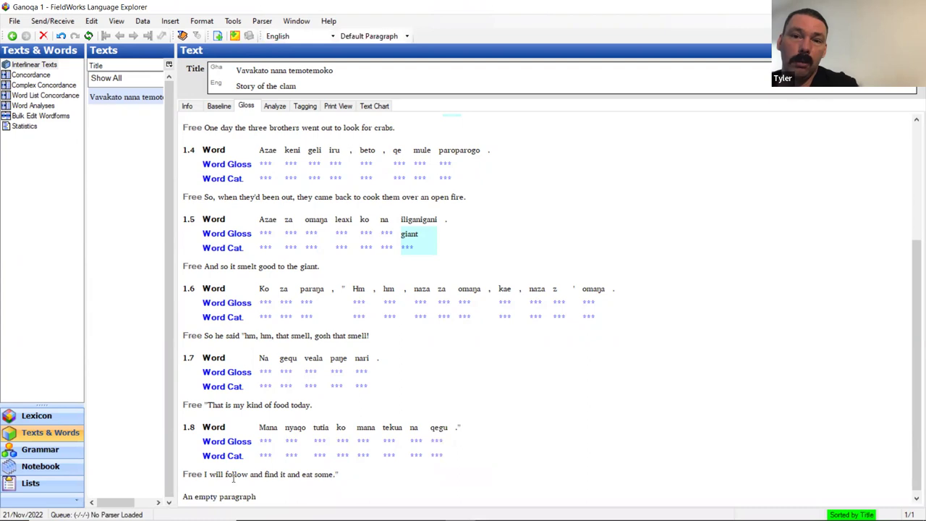
{"action": "key", "text": "Left"}
{"action": "key", "text": "Left"}
{"action": "key", "text": "Left"}
{"action": "key", "text": "Left"}
{"action": "key", "text": "Left"}
{"action": "key", "text": "Left"}
{"action": "key", "text": "Left"}
{"action": "key", "text": "Left"}
{"action": "key", "text": "Left"}
{"action": "type", "text": "\""}
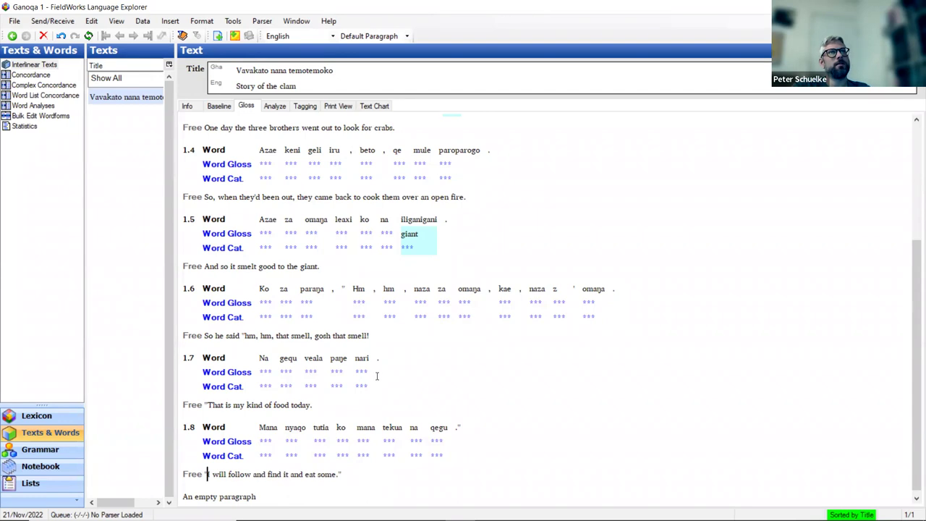
Gloss the word omaŋa in line 1.5 as "smell".
{"action": "scroll", "coordinate": [375, 362], "scroll_direction": "up", "scroll_amount": 5}
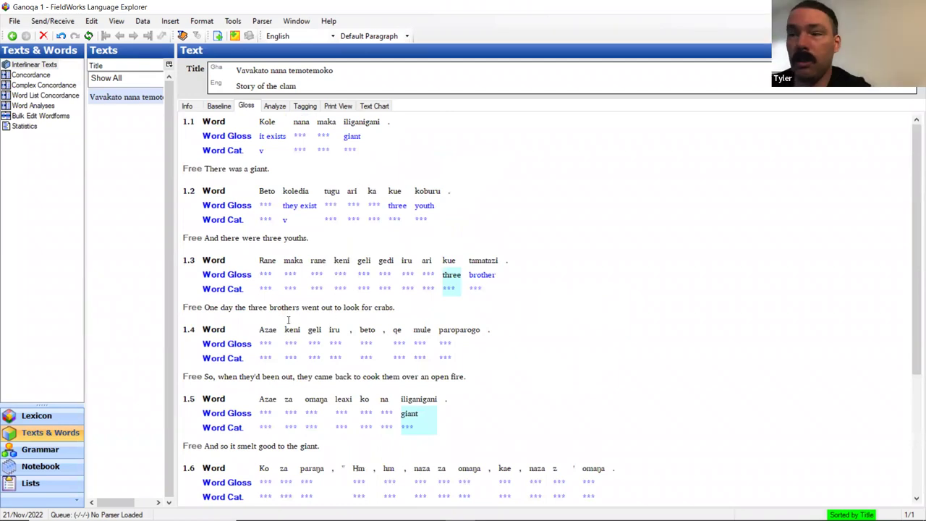
{"action": "scroll", "coordinate": [287, 309], "scroll_direction": "down", "scroll_amount": 4}
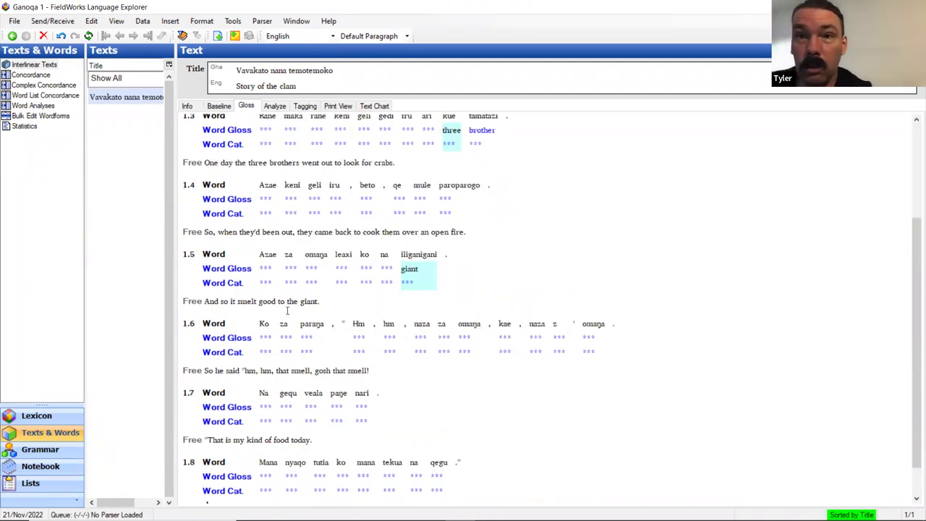
{"action": "left_click", "coordinate": [315, 278]}
{"action": "type", "text": "smell"}
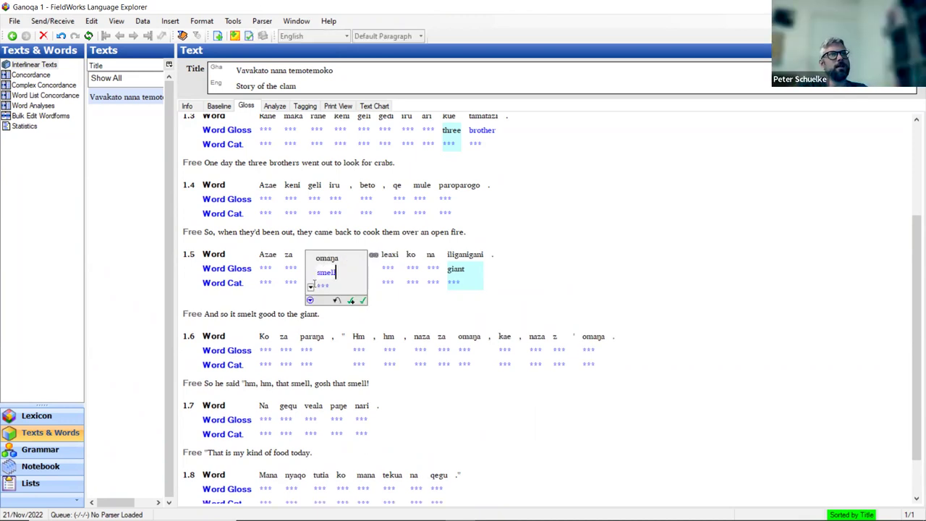
{"action": "key", "text": "Return"}
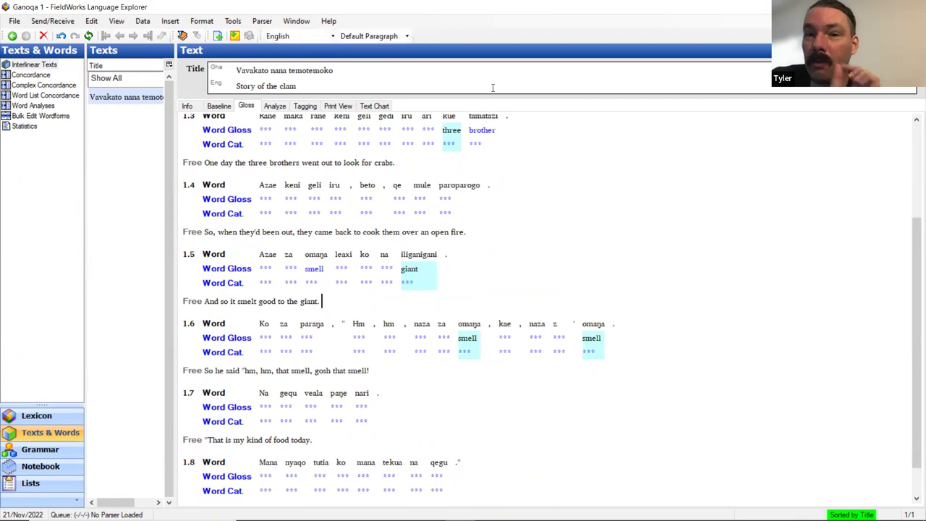
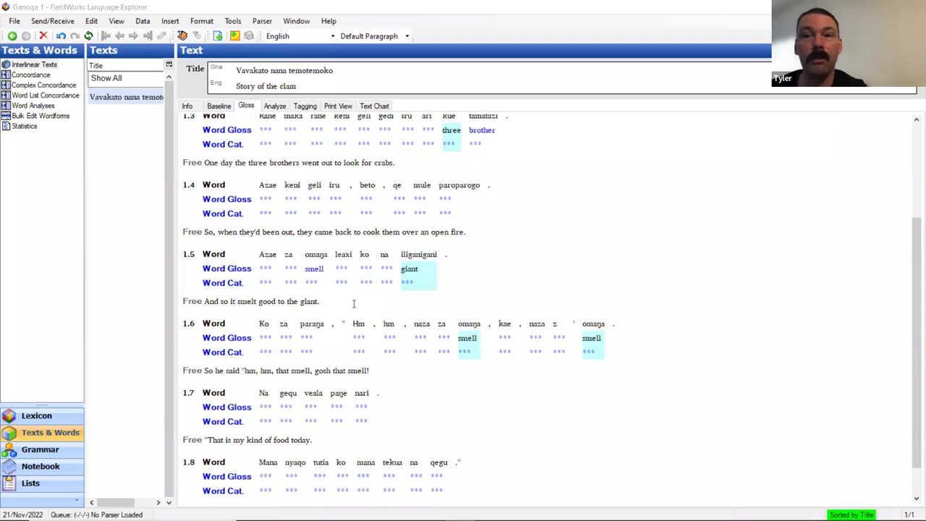
Review the word glosses and free translations across lines 1.1 to 1.8.
{"action": "scroll", "coordinate": [354, 304], "scroll_direction": "down", "scroll_amount": 1}
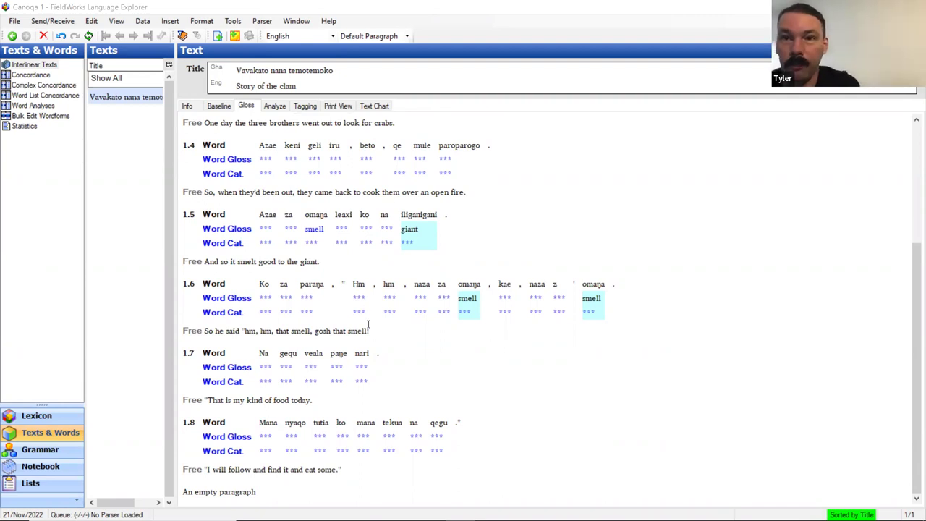
{"action": "scroll", "coordinate": [372, 317], "scroll_direction": "up", "scroll_amount": 5}
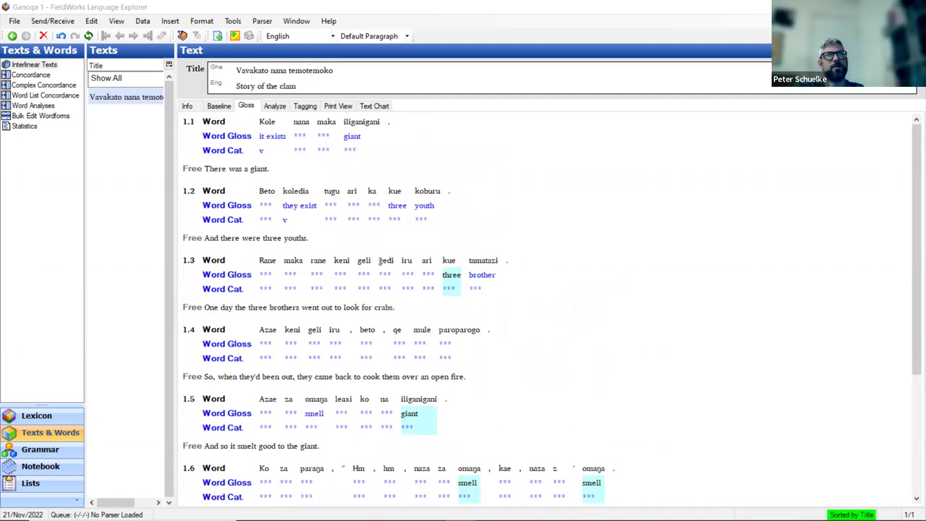
{"action": "scroll", "coordinate": [376, 263], "scroll_direction": "down", "scroll_amount": 5}
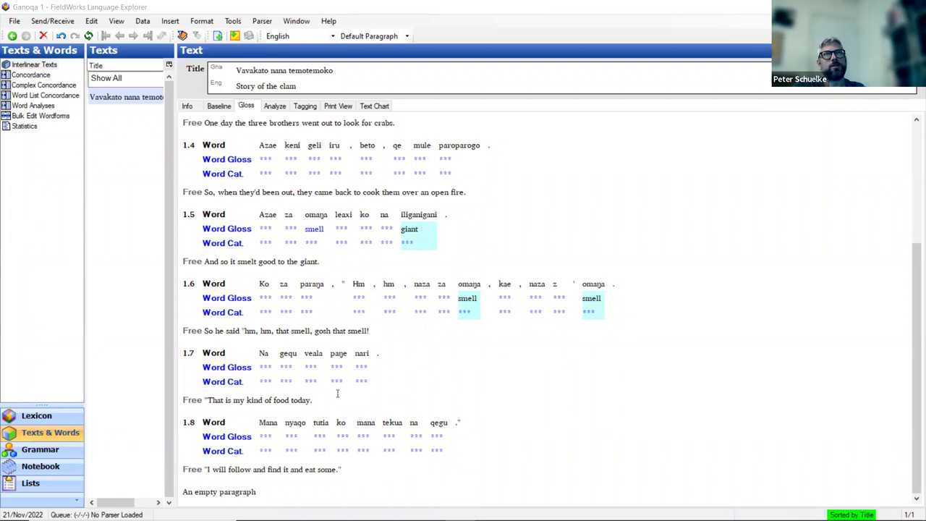
{"action": "scroll", "coordinate": [385, 384], "scroll_direction": "up", "scroll_amount": 3}
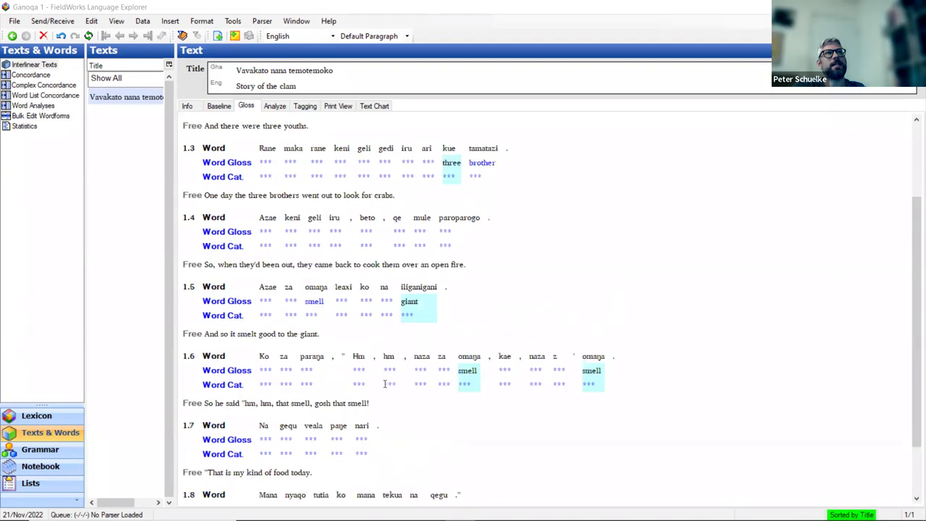
{"action": "scroll", "coordinate": [385, 385], "scroll_direction": "up", "scroll_amount": 3}
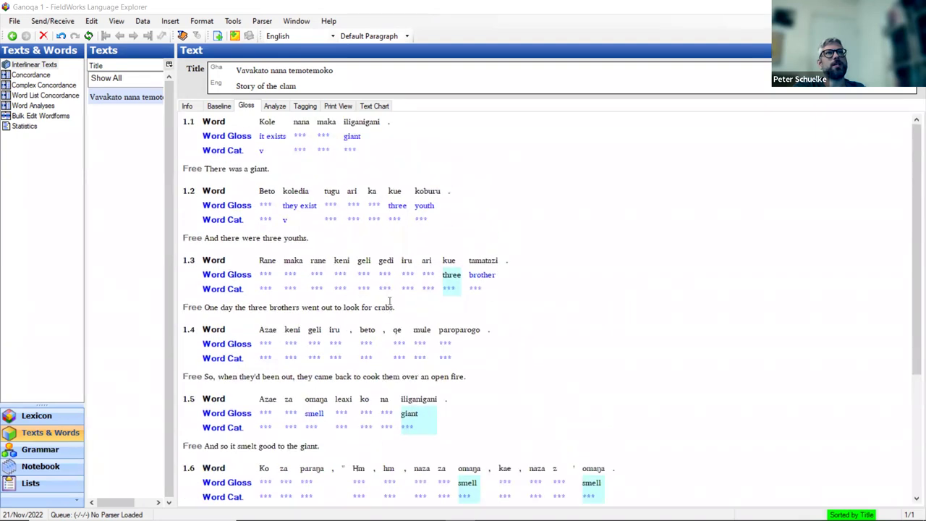
{"action": "scroll", "coordinate": [383, 291], "scroll_direction": "down", "scroll_amount": 5}
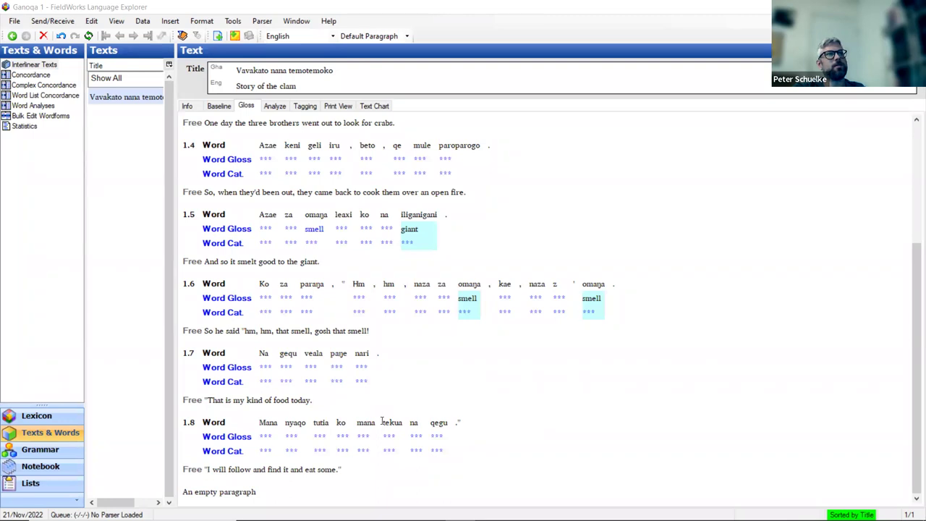
{"action": "scroll", "coordinate": [382, 422], "scroll_direction": "up", "scroll_amount": 5}
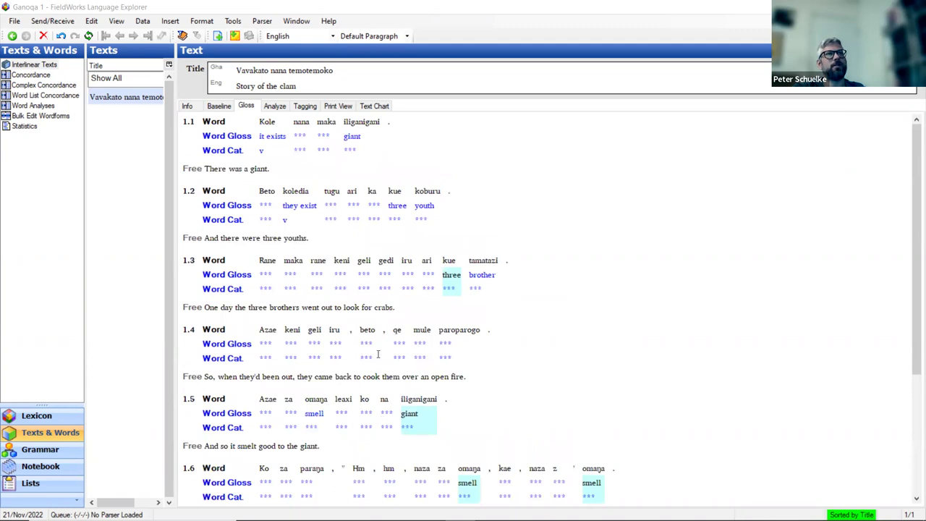
{"action": "scroll", "coordinate": [379, 357], "scroll_direction": "down", "scroll_amount": 5}
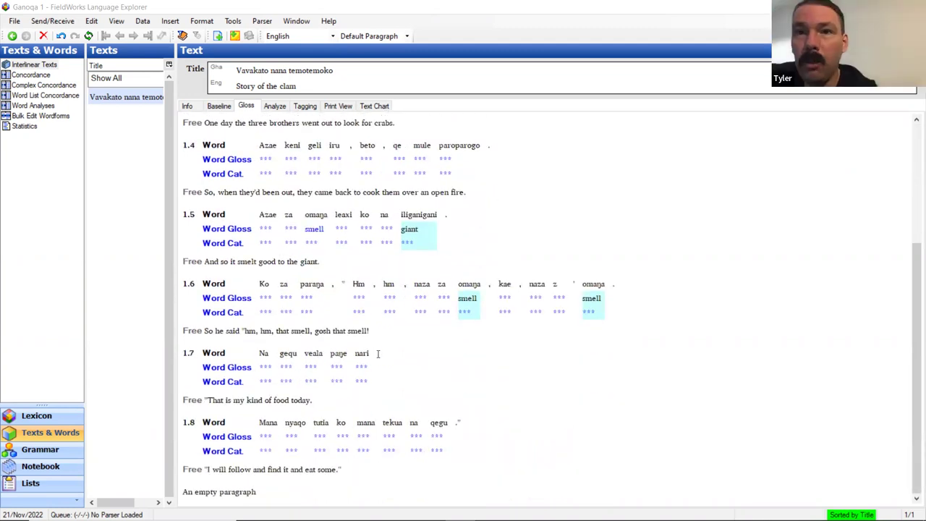
Check the spelling of line 1.7 against the clam story PDF and return to the FieldWorks glosses.
{"action": "left_click", "coordinate": [279, 429]}
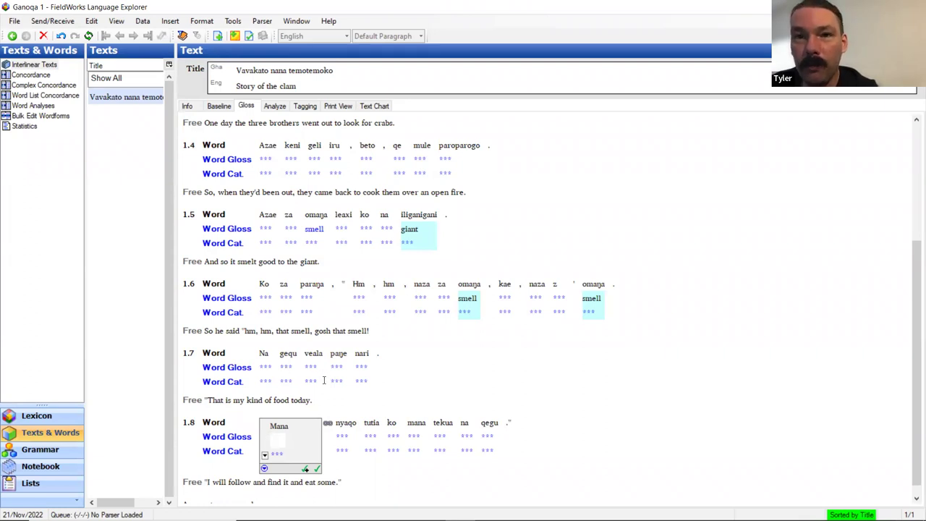
{"action": "mouse_move", "coordinate": [427, 517]}
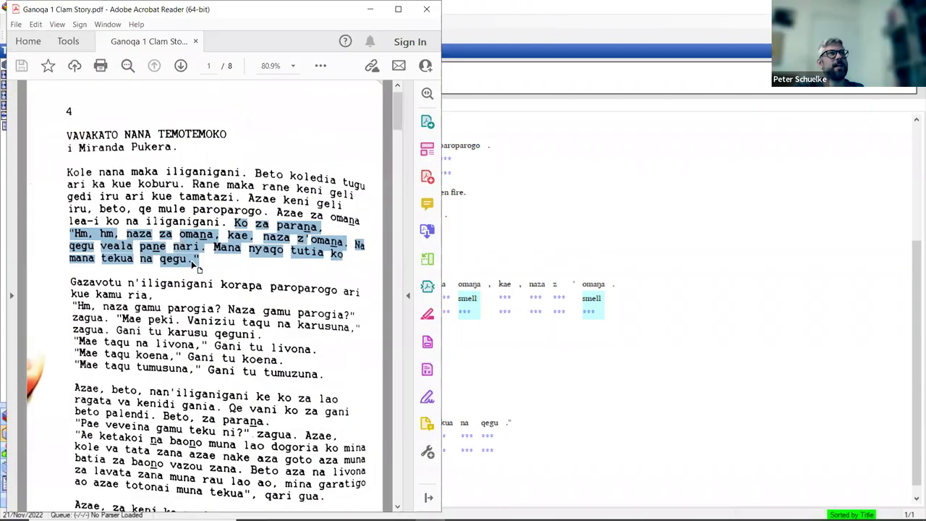
{"action": "left_click", "coordinate": [194, 266]}
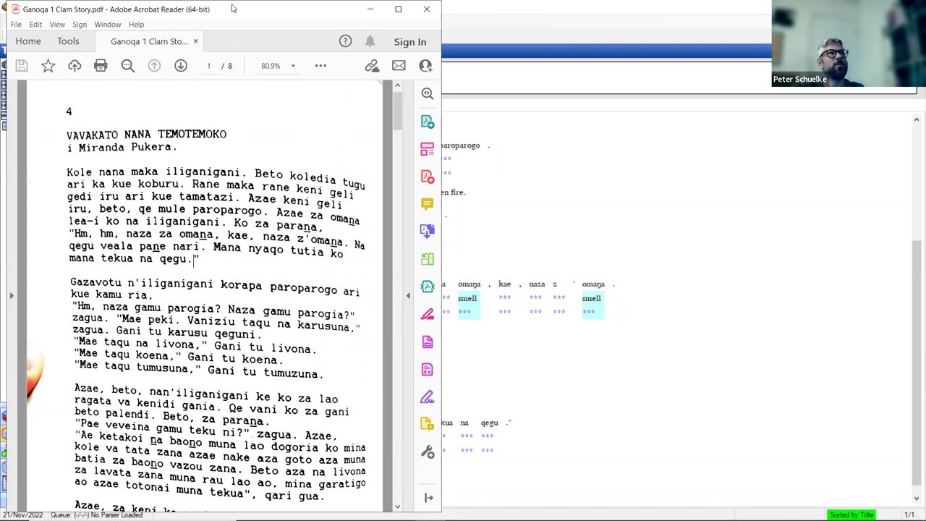
{"action": "left_click", "coordinate": [500, 380]}
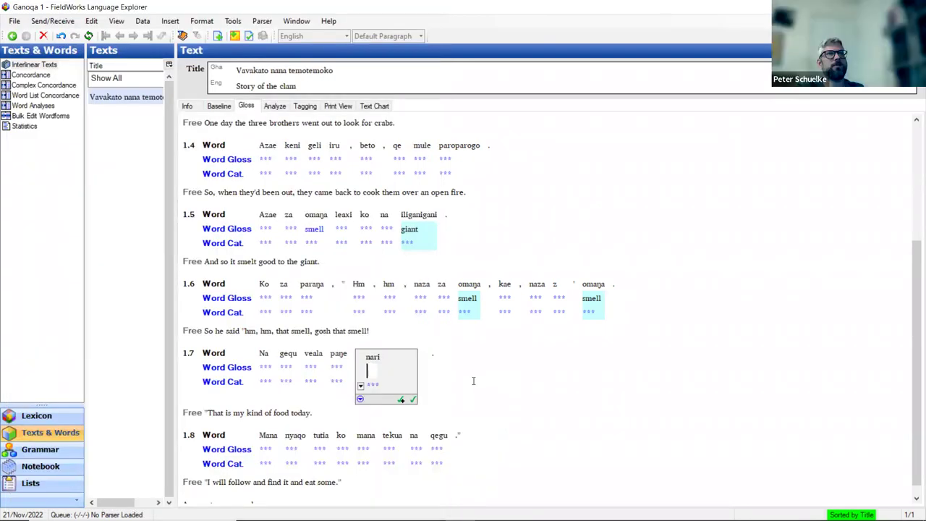
Correct the misspelled word gequ after "Na" to qegu in the text's baseline.
{"action": "left_click", "coordinate": [221, 107]}
{"action": "left_click", "coordinate": [381, 136]}
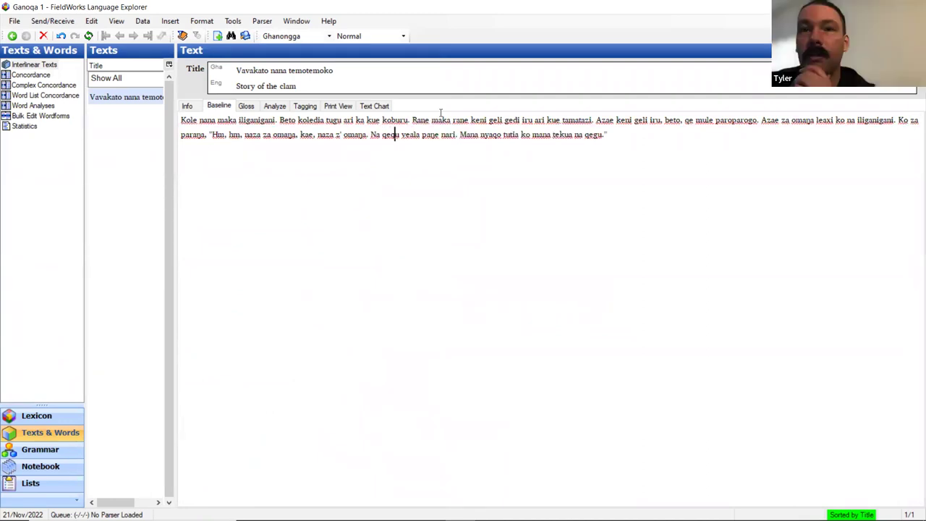
{"action": "key", "text": "Right"}
{"action": "key", "text": "Right"}
{"action": "key", "text": "Right"}
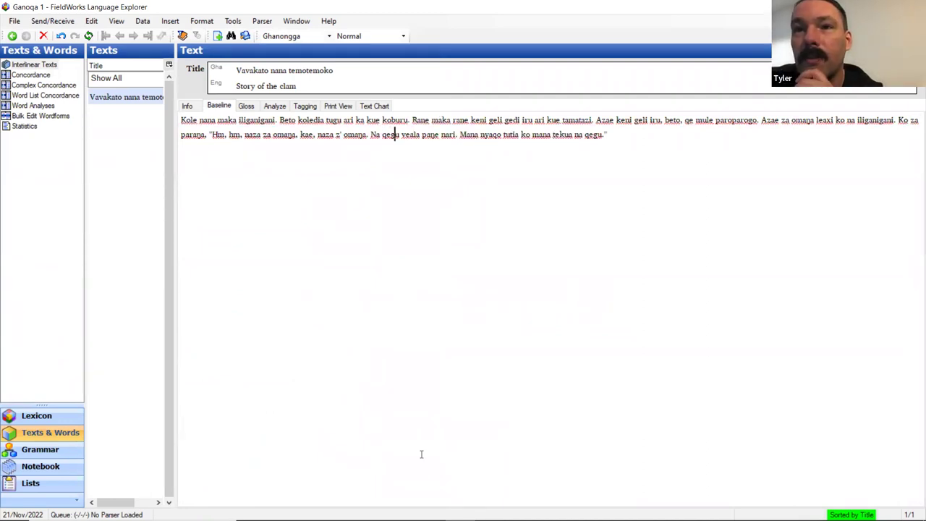
Switch to the Ganoqa 1 Google Doc and correct gequ to qegu in the last paragraph.
{"action": "mouse_move", "coordinate": [103, 516]}
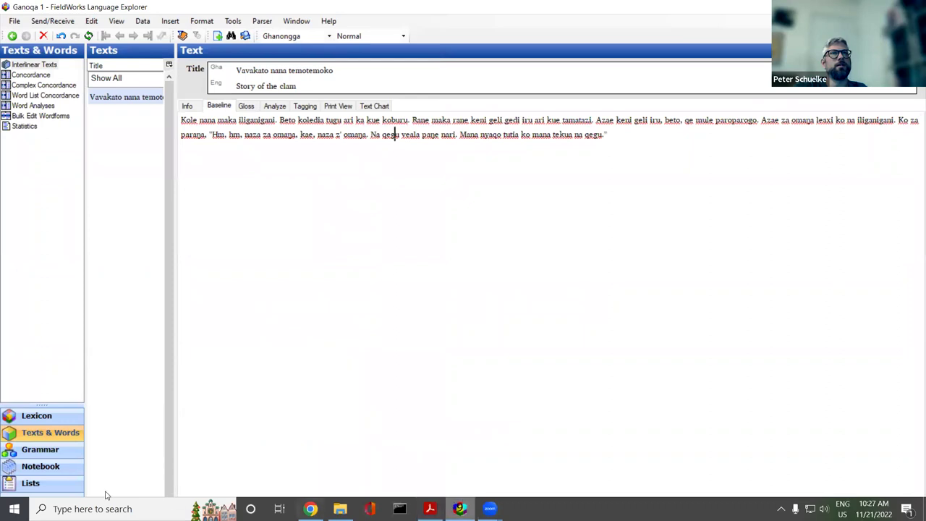
{"action": "left_click", "coordinate": [311, 509]}
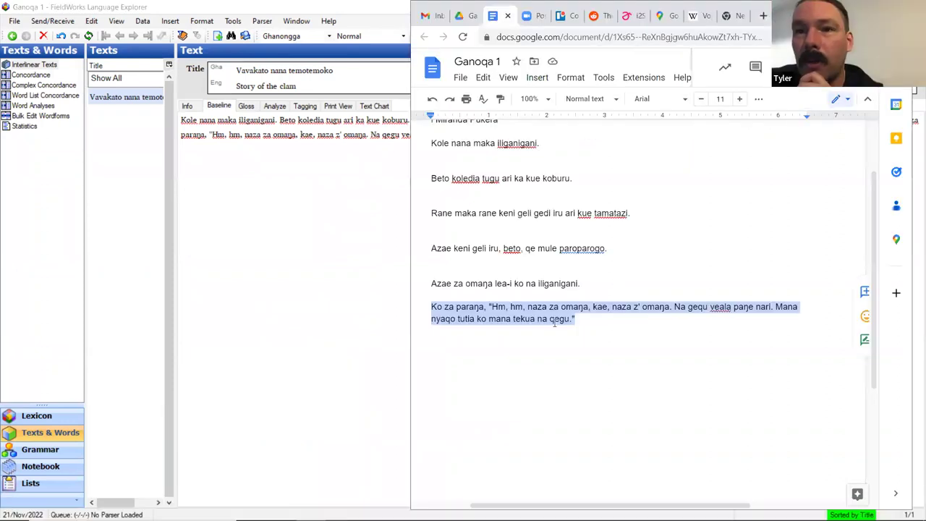
{"action": "left_click", "coordinate": [692, 306]}
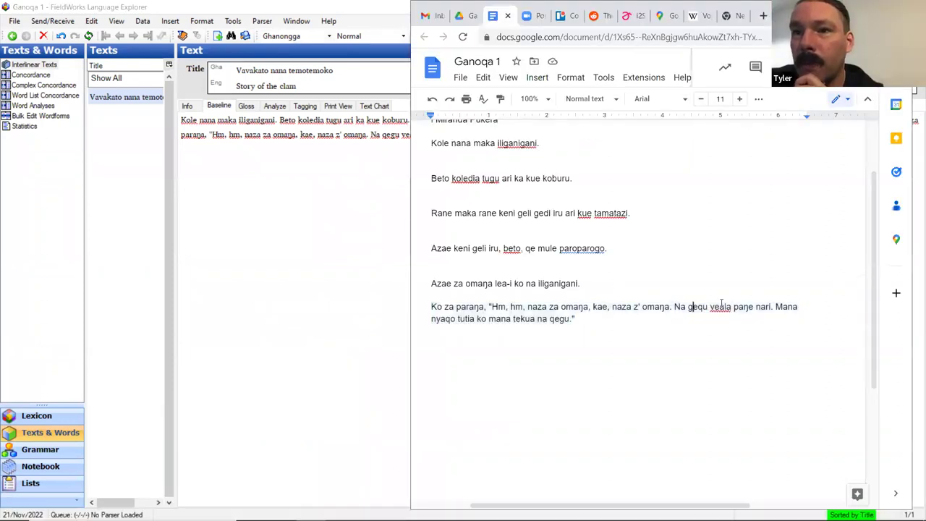
{"action": "key", "text": "BackSpace"}
{"action": "type", "text": "q"}
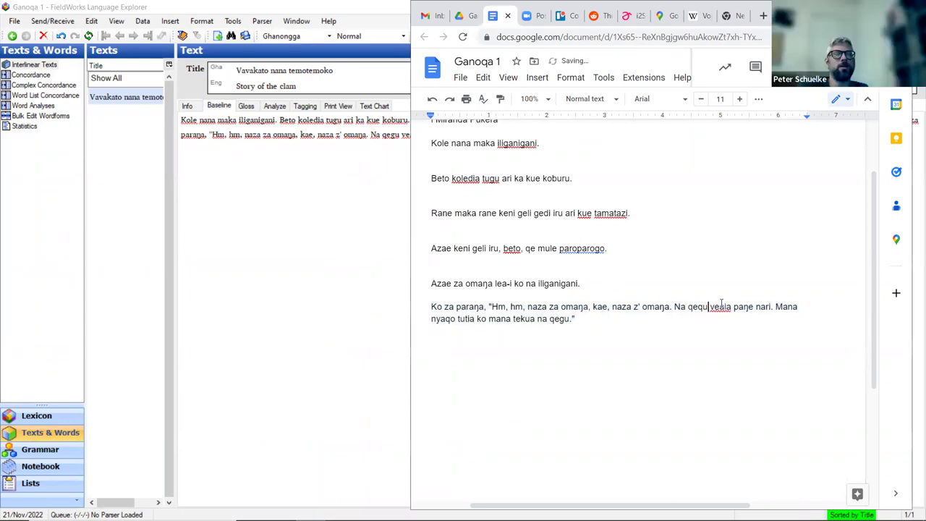
{"action": "key", "text": "Right"}
{"action": "key", "text": "Right"}
{"action": "key", "text": "BackSpace"}
{"action": "type", "text": "g"}
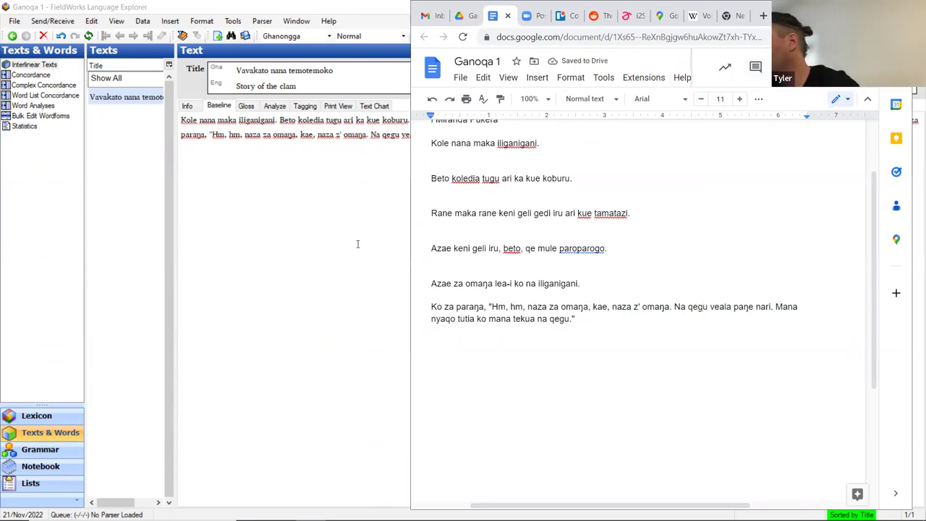
Return to FieldWorks, reopen the glosses and display the morpheme and lexical analysis of lines 1.2 and 1.3.
{"action": "left_click", "coordinate": [325, 254]}
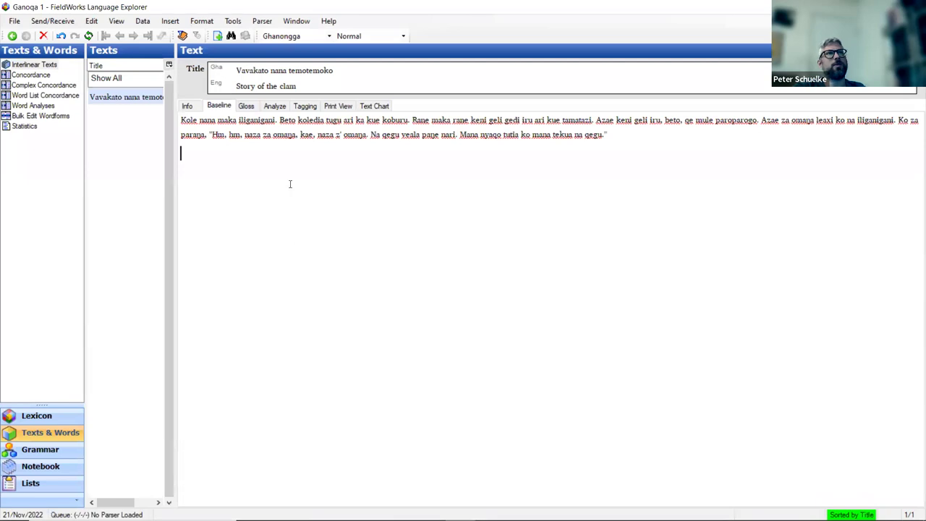
{"action": "left_click", "coordinate": [246, 106]}
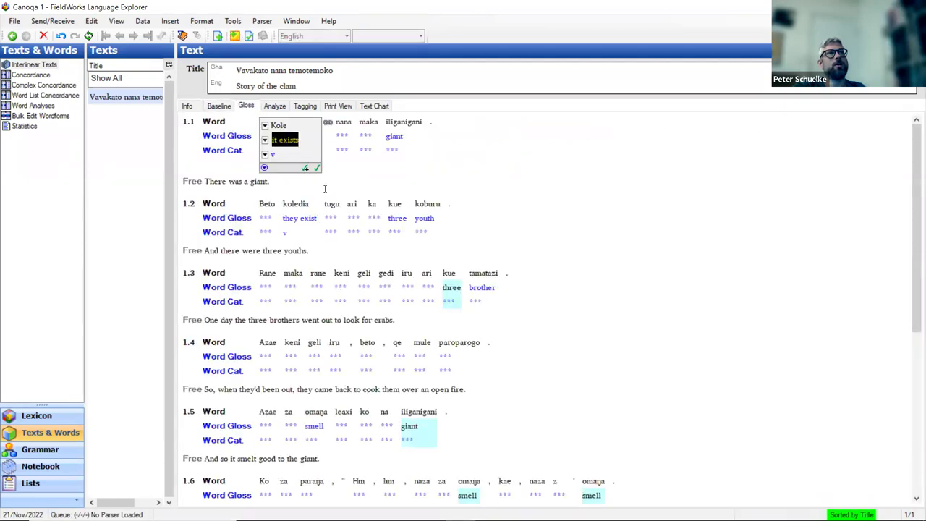
{"action": "left_click", "coordinate": [288, 180]}
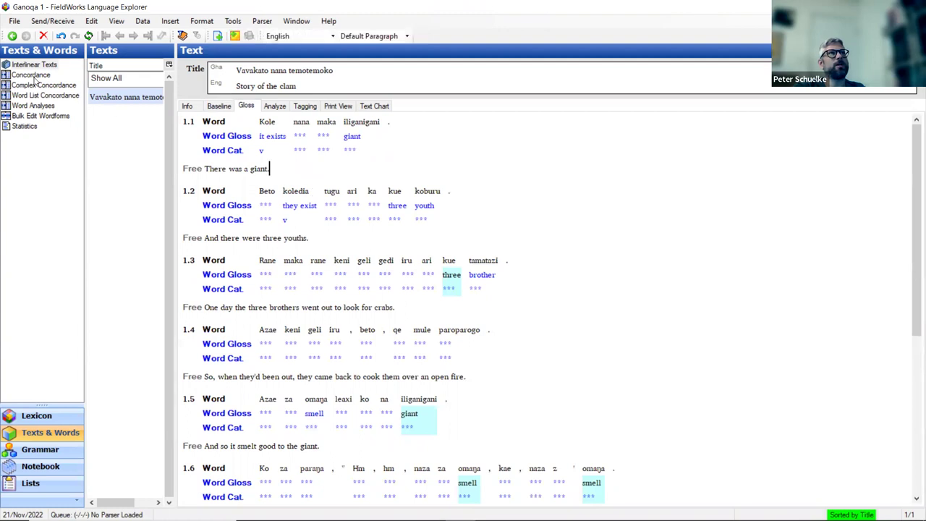
{"action": "left_click", "coordinate": [274, 106]}
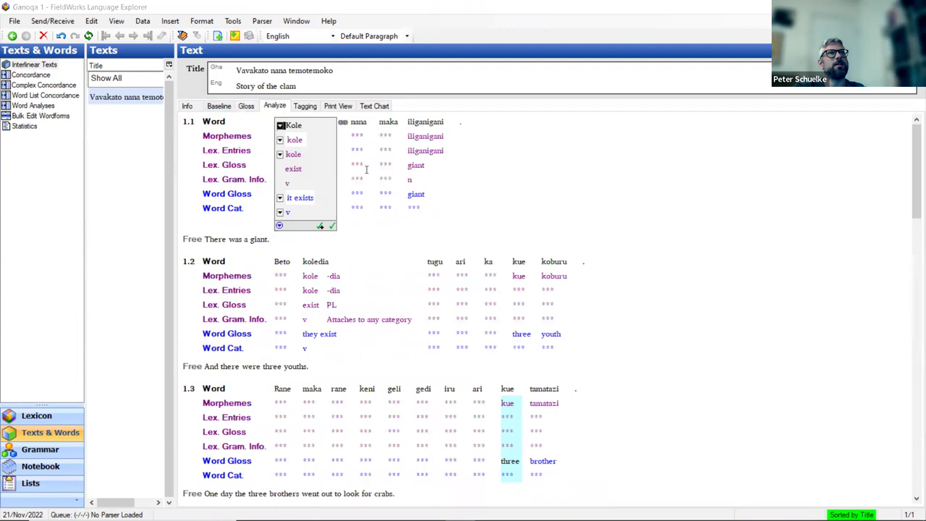
{"action": "scroll", "coordinate": [424, 213], "scroll_direction": "down", "scroll_amount": 2}
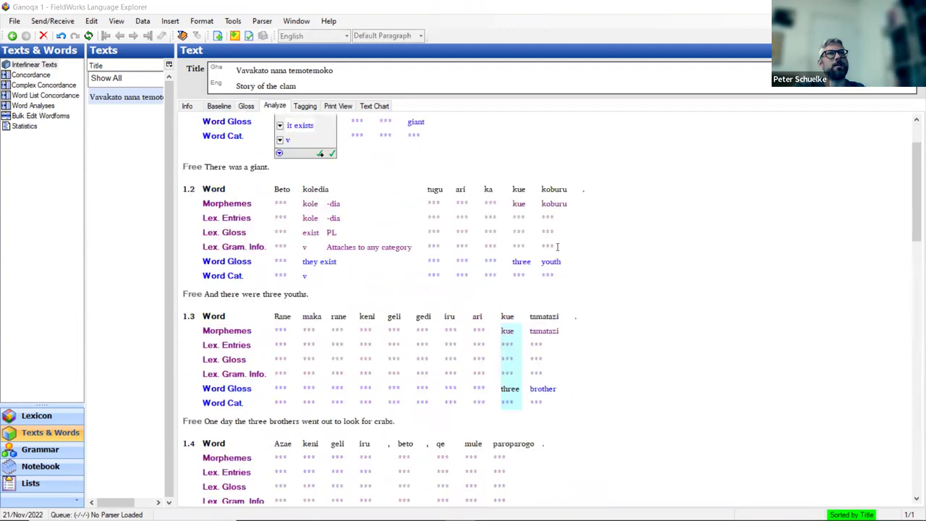
Create a lexicon entry for "kue" from line 1.2, glossed "three", adding Numeral from the catalog's Determiner > Quantifier group as its category.
{"action": "left_click", "coordinate": [526, 209]}
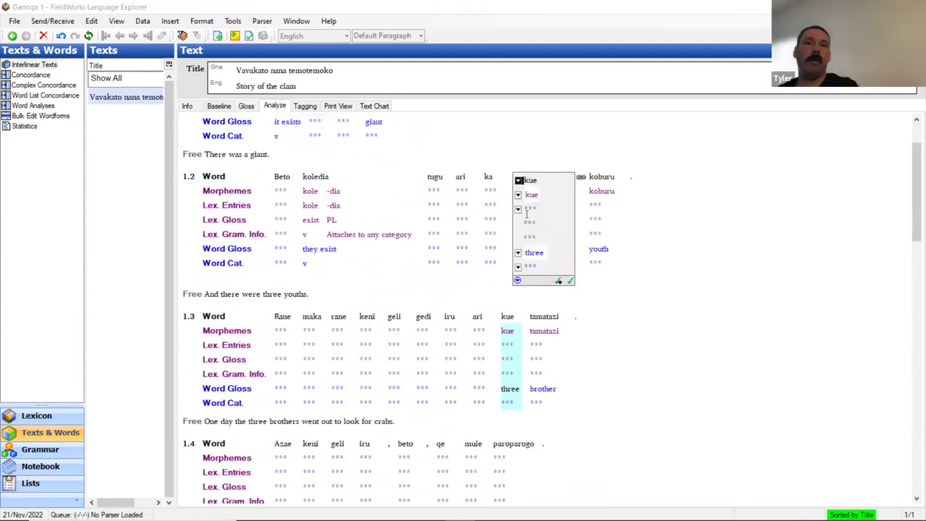
{"action": "left_click", "coordinate": [518, 209]}
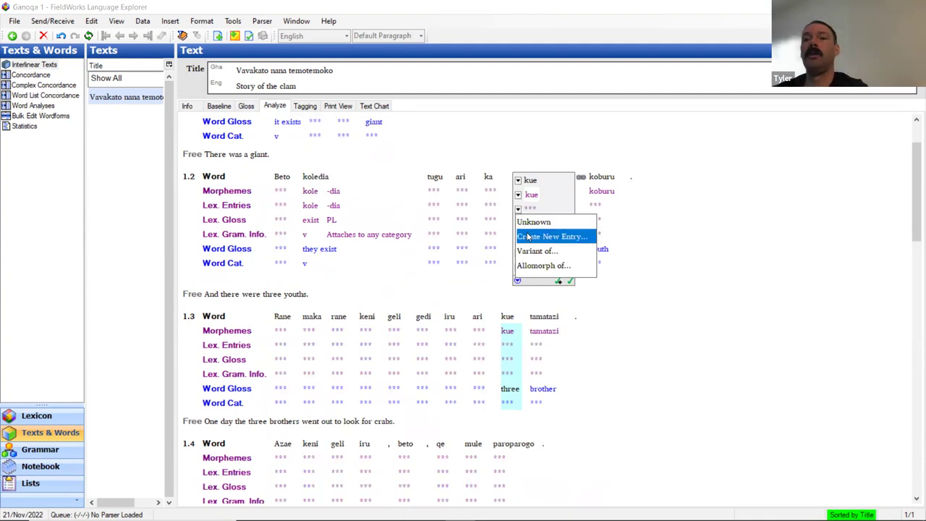
{"action": "left_click", "coordinate": [529, 236]}
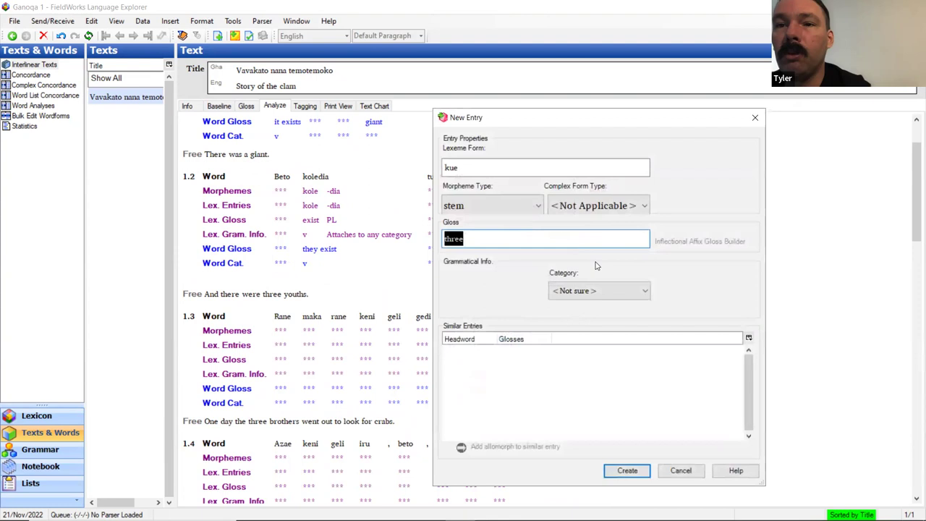
{"action": "left_click", "coordinate": [608, 295]}
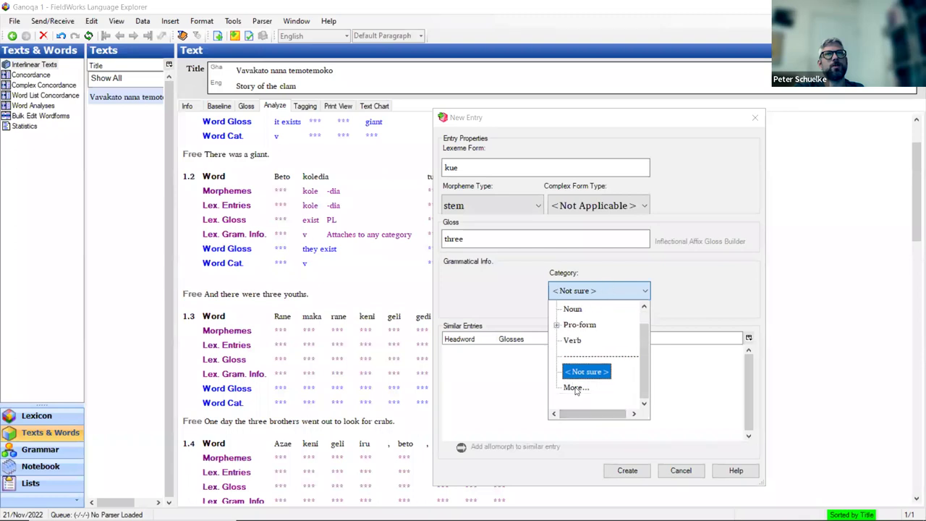
{"action": "left_click", "coordinate": [576, 388]}
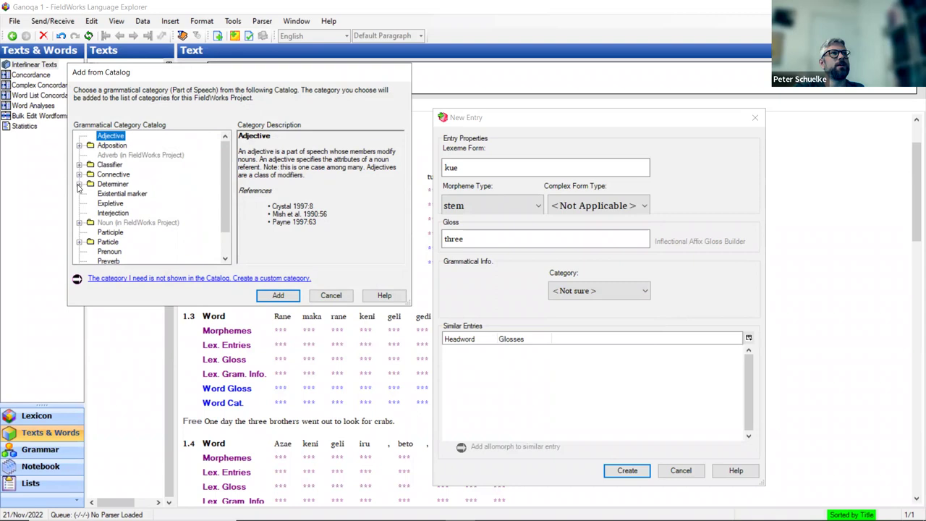
{"action": "scroll", "coordinate": [79, 186], "scroll_direction": "down", "scroll_amount": 1}
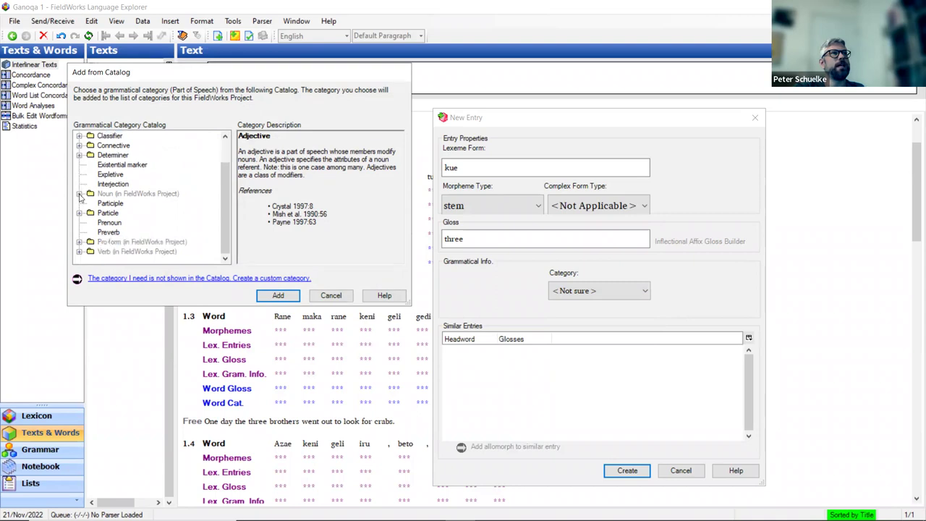
{"action": "left_click", "coordinate": [80, 155]}
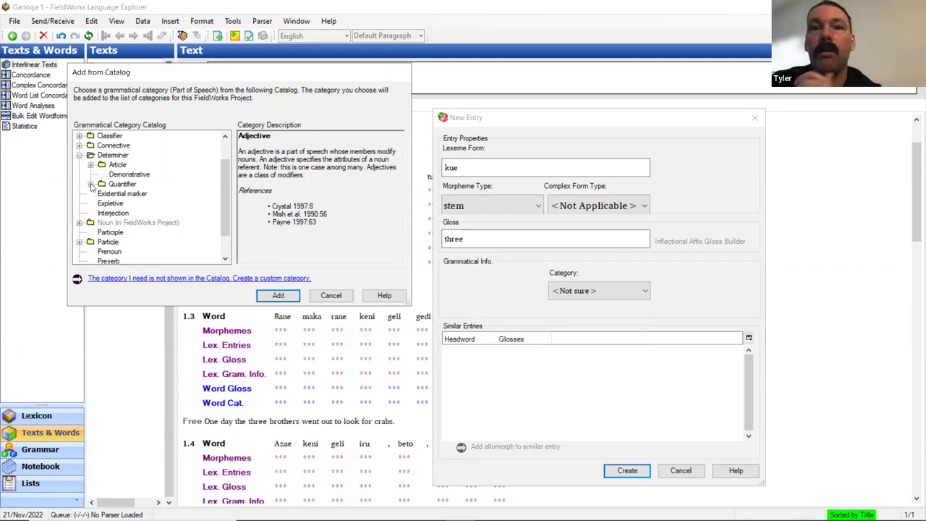
{"action": "left_click", "coordinate": [91, 184]}
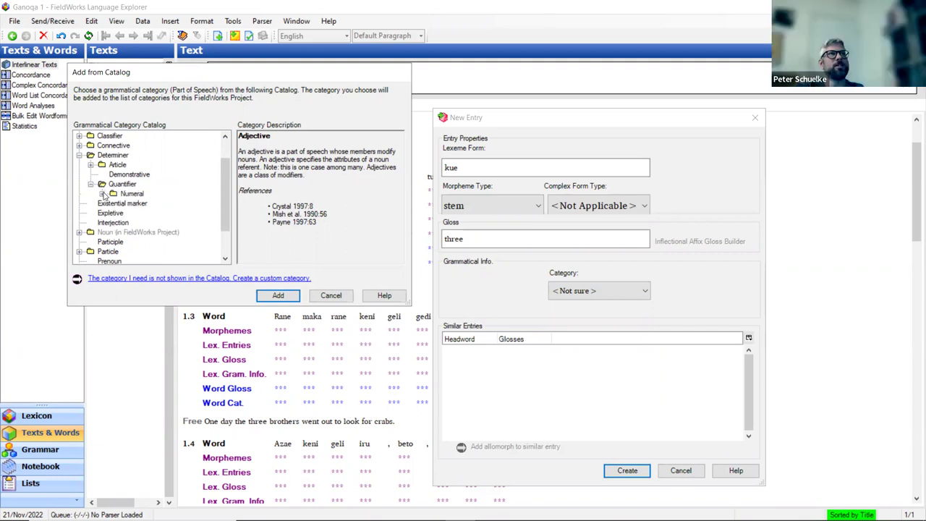
{"action": "left_click", "coordinate": [102, 194]}
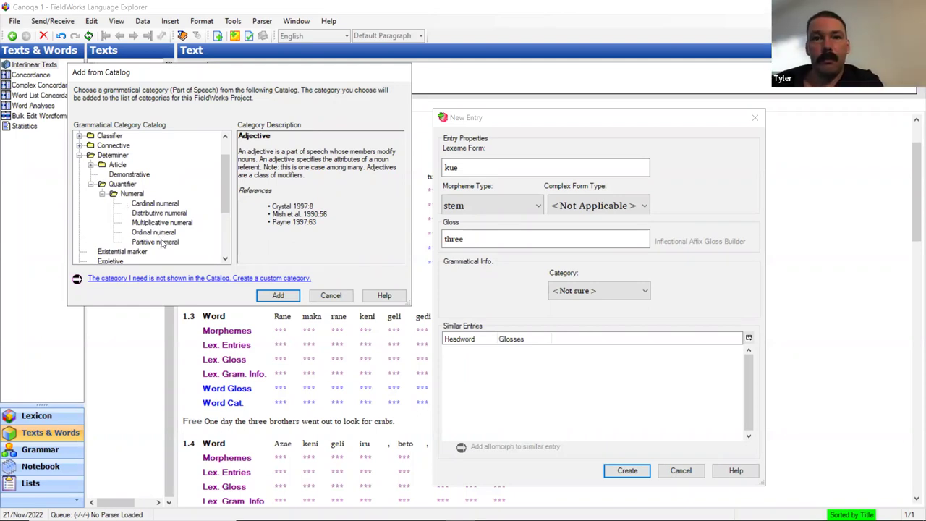
{"action": "left_click", "coordinate": [157, 204]}
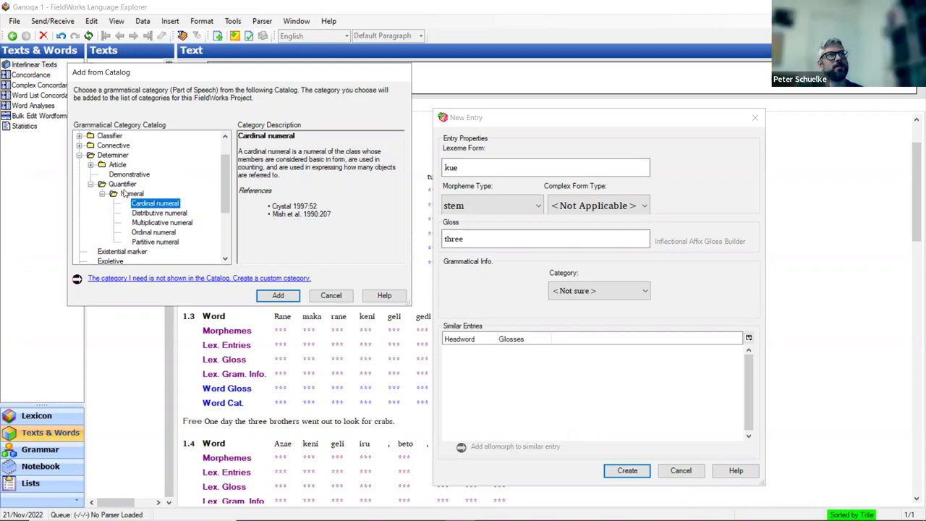
{"action": "left_click", "coordinate": [132, 194]}
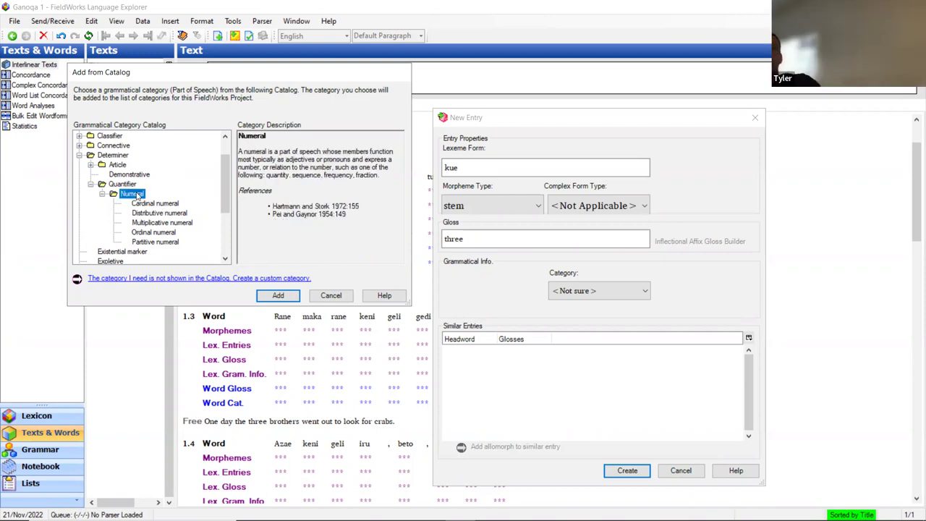
{"action": "left_click", "coordinate": [279, 296]}
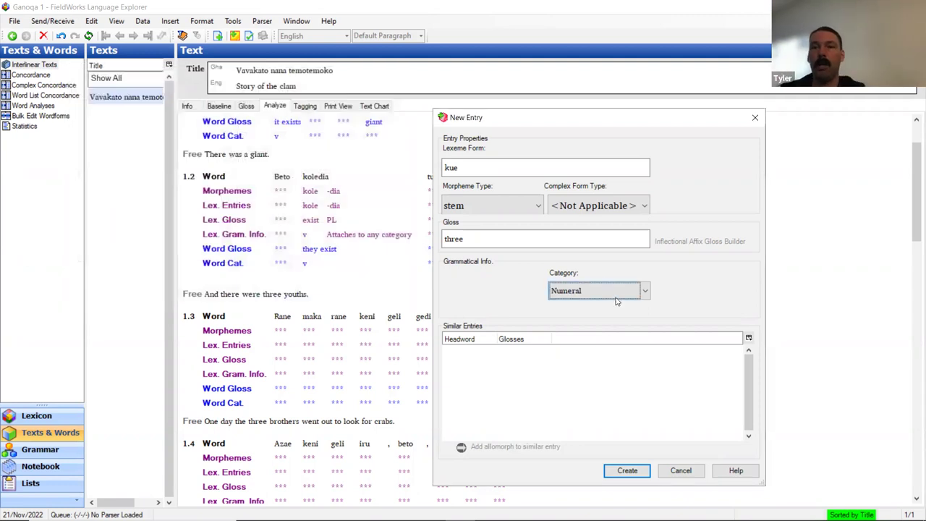
{"action": "left_click", "coordinate": [628, 471]}
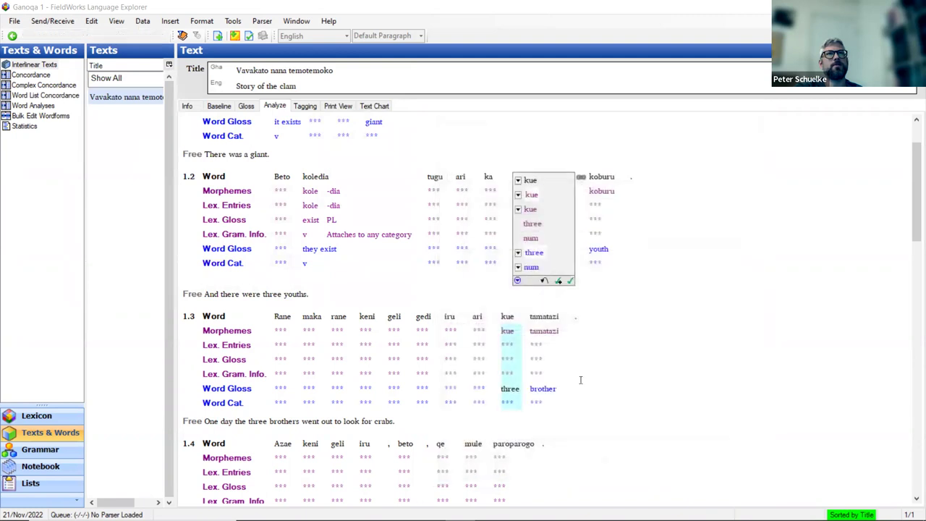
Create a lexicon entry for "koburu" from line 1.2, glossed "youth", with the category Noun.
{"action": "left_click", "coordinate": [606, 208]}
{"action": "left_click", "coordinate": [552, 209]}
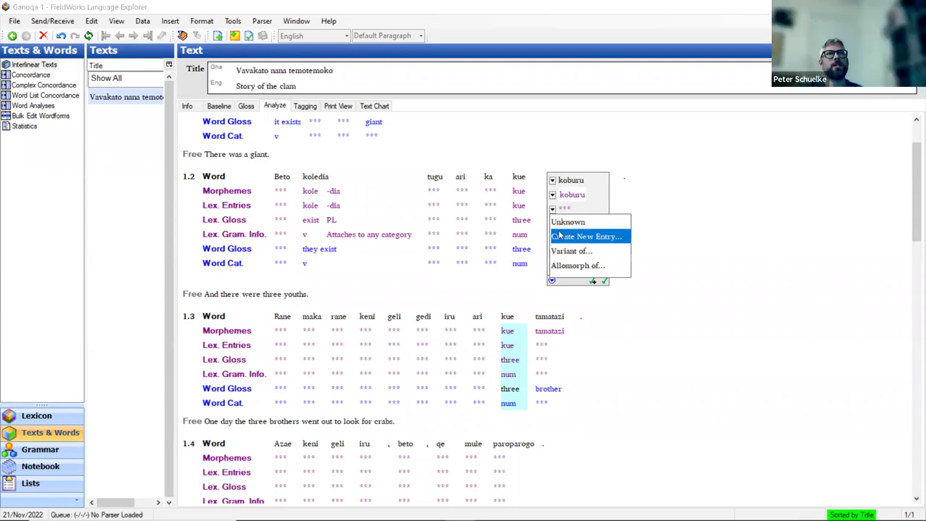
{"action": "left_click", "coordinate": [559, 235]}
{"action": "left_click", "coordinate": [590, 291]}
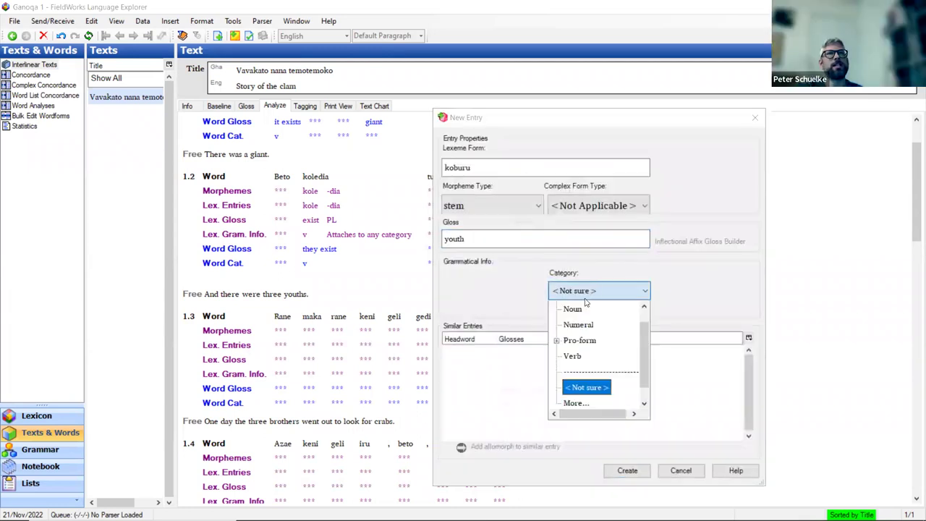
{"action": "left_click", "coordinate": [578, 311]}
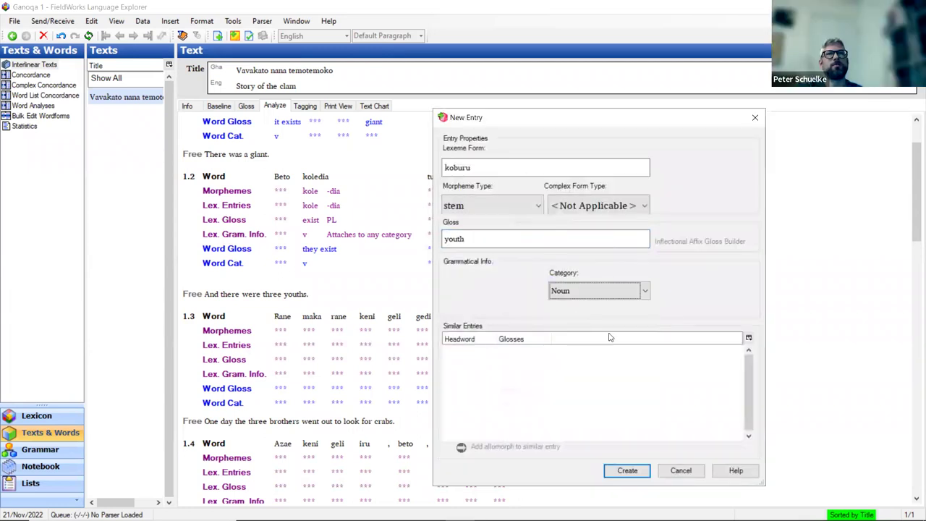
{"action": "left_click", "coordinate": [627, 471]}
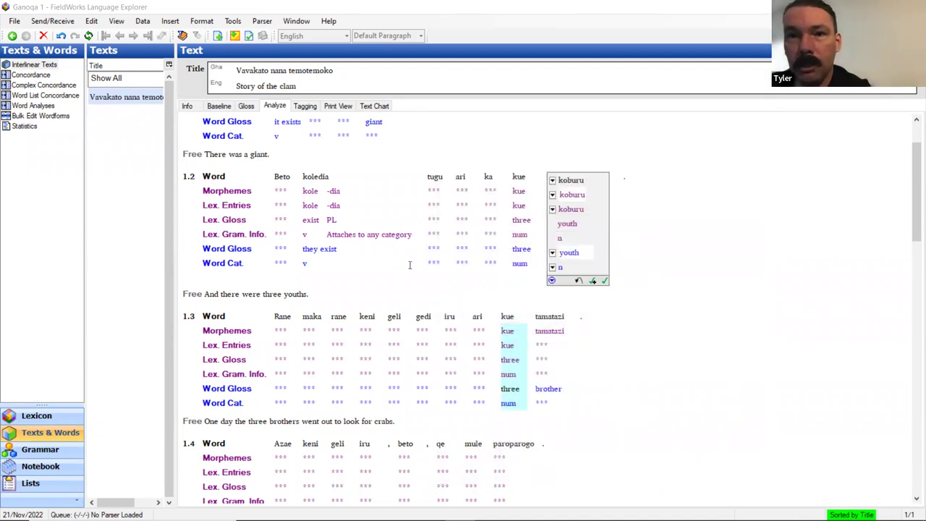
Create a lexicon entry for "tamatazi" from line 1.3, glossed "brother", with the category Noun.
{"action": "left_click", "coordinate": [569, 334]}
{"action": "left_click", "coordinate": [541, 337]}
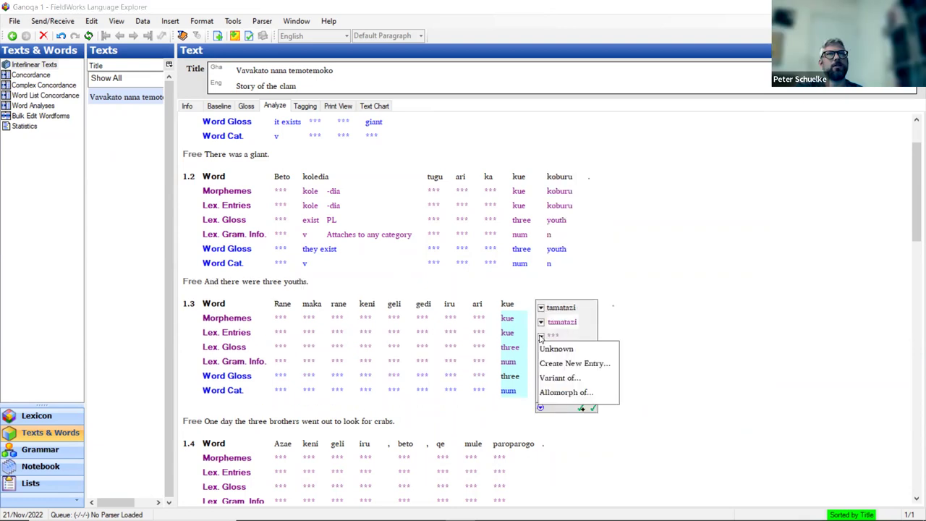
{"action": "left_click", "coordinate": [555, 364]}
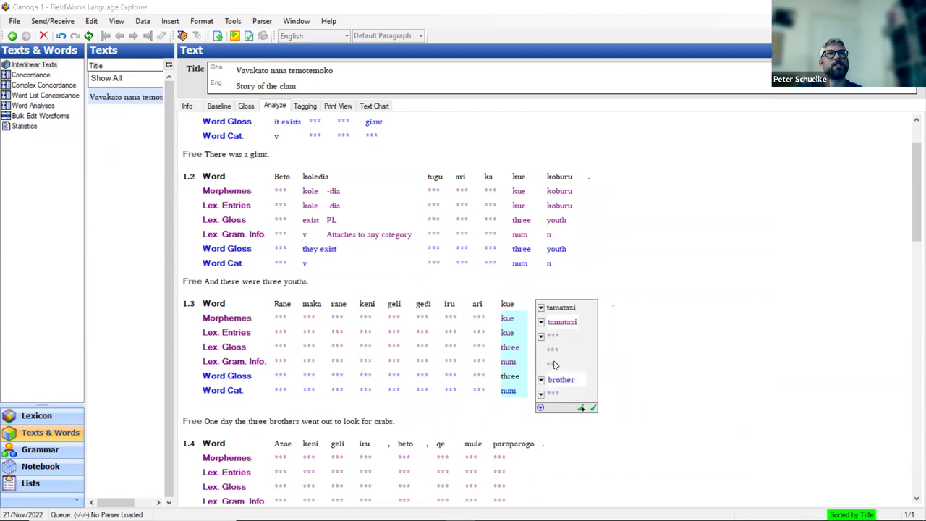
{"action": "left_click", "coordinate": [583, 291]}
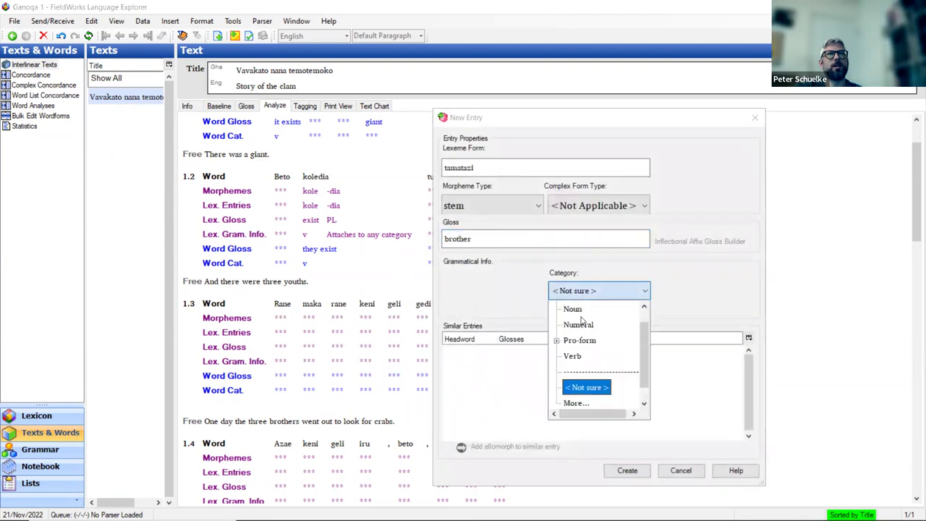
{"action": "left_click", "coordinate": [583, 309]}
{"action": "left_click", "coordinate": [627, 471]}
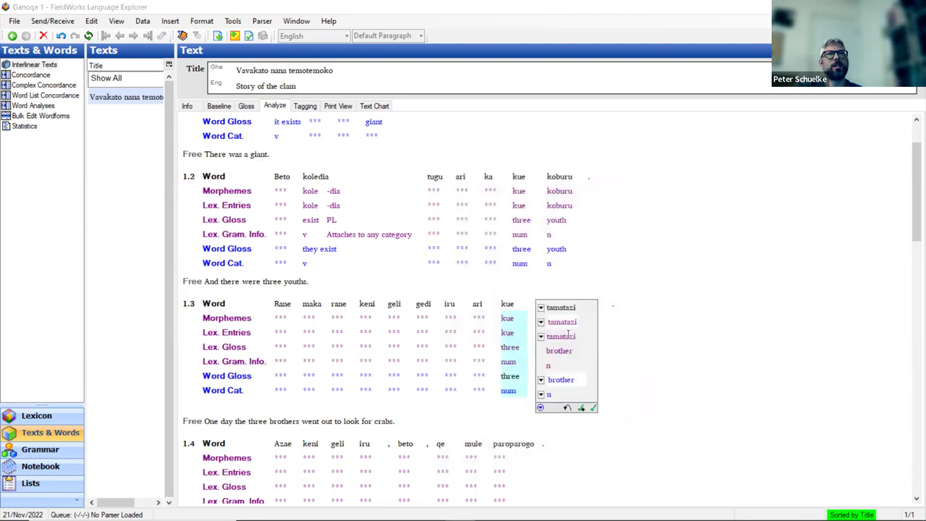
Create a lexicon entry for "omaŋa" from line 1.5, glossed "smell", leaving its category as Not sure.
{"action": "scroll", "coordinate": [583, 291], "scroll_direction": "down", "scroll_amount": 5}
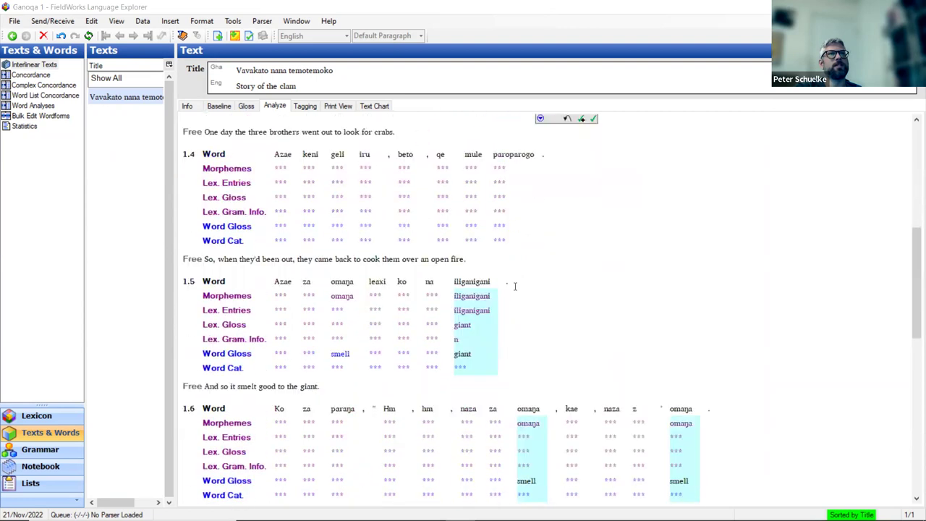
{"action": "left_click", "coordinate": [367, 318]}
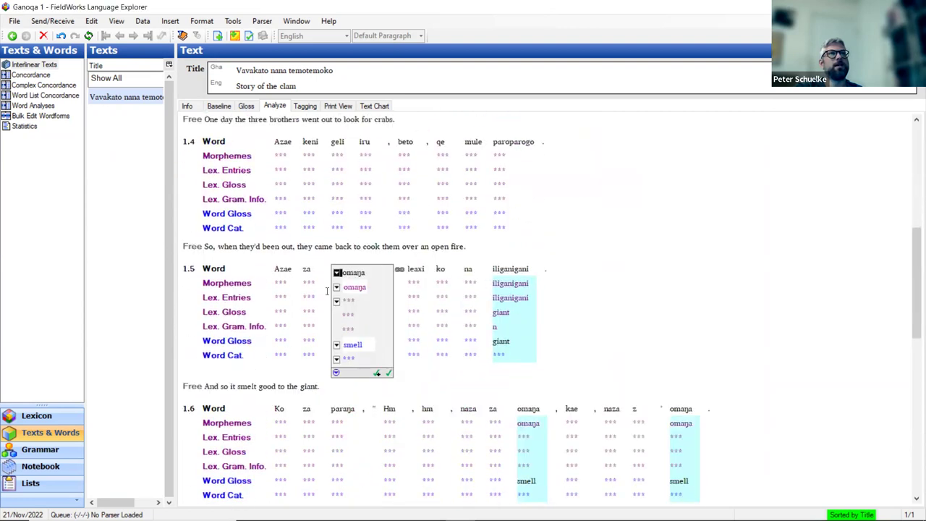
{"action": "left_click", "coordinate": [338, 302]}
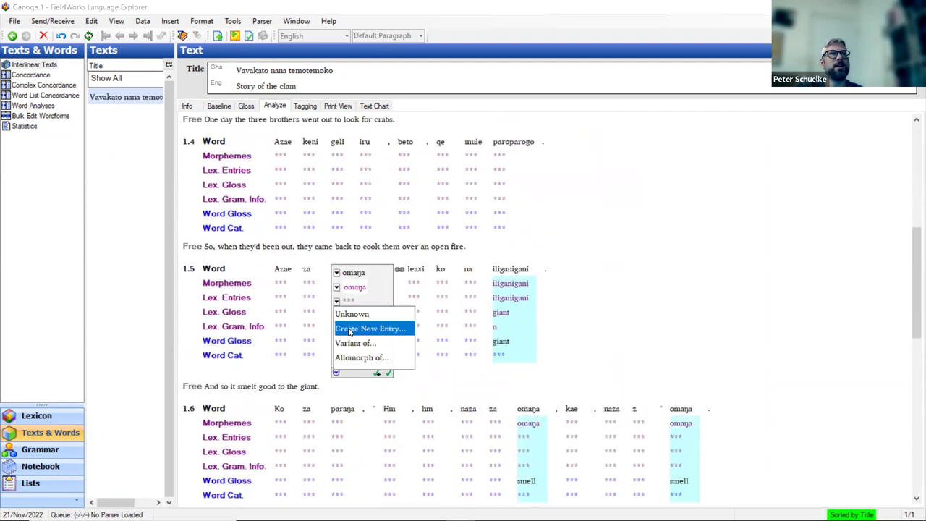
{"action": "left_click", "coordinate": [351, 332]}
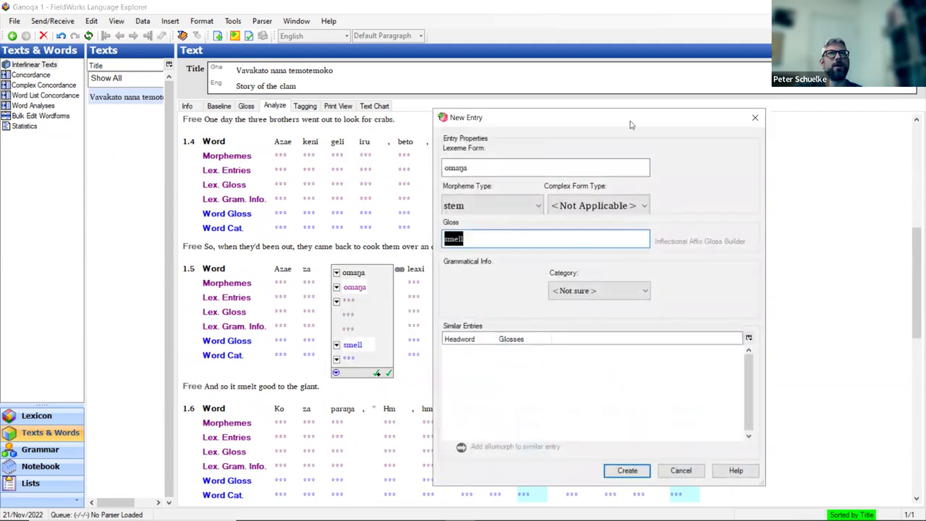
{"action": "left_click_drag", "start_coordinate": [607, 118], "coordinate": [524, 84]}
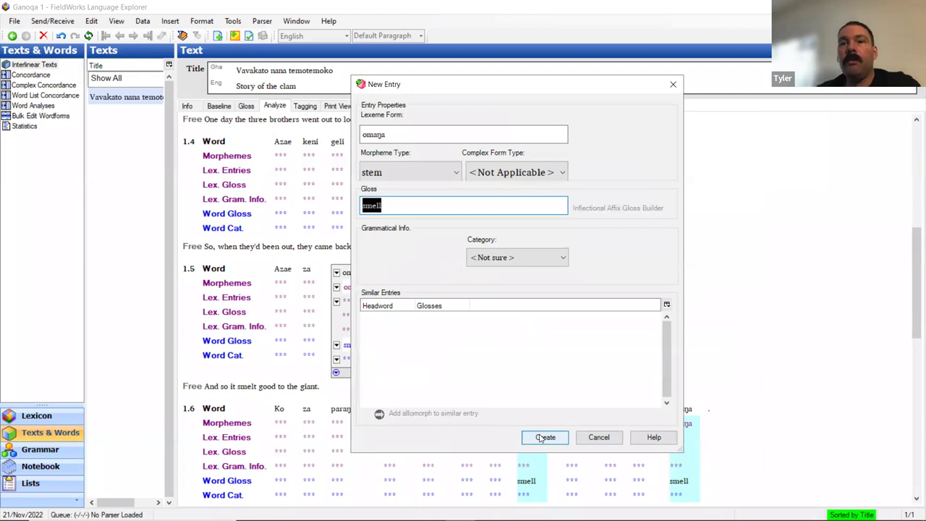
{"action": "left_click", "coordinate": [542, 438]}
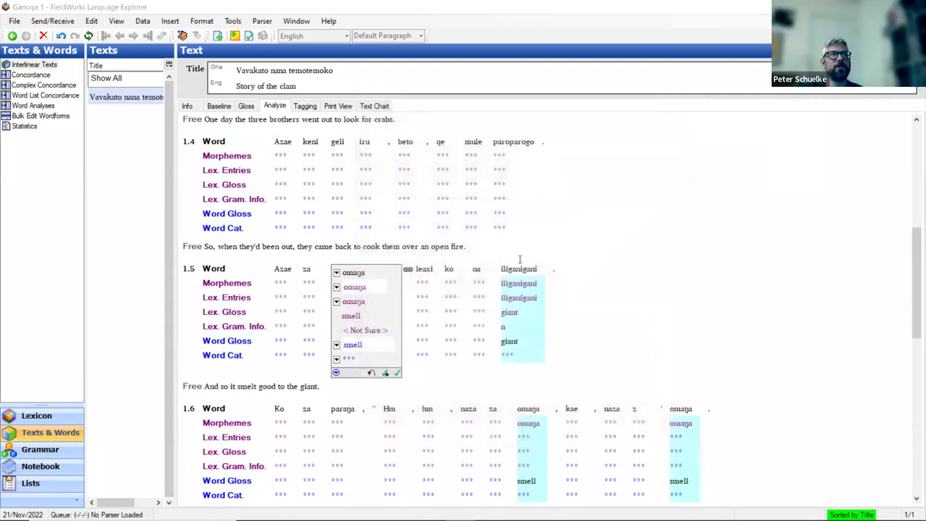
Review the analysed lines of the text, check the new entries in the Lexicon, and return to the interlinear text.
{"action": "scroll", "coordinate": [511, 259], "scroll_direction": "down", "scroll_amount": 3}
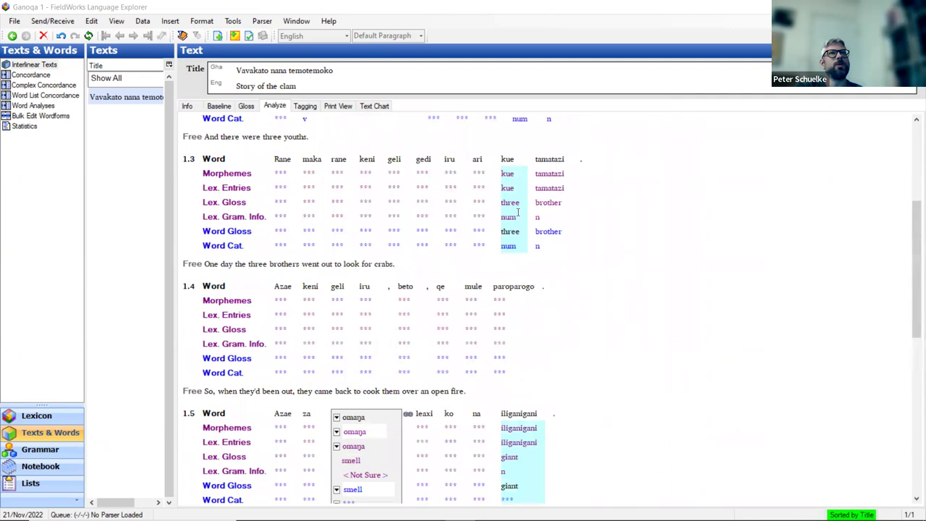
{"action": "scroll", "coordinate": [520, 231], "scroll_direction": "down", "scroll_amount": 4}
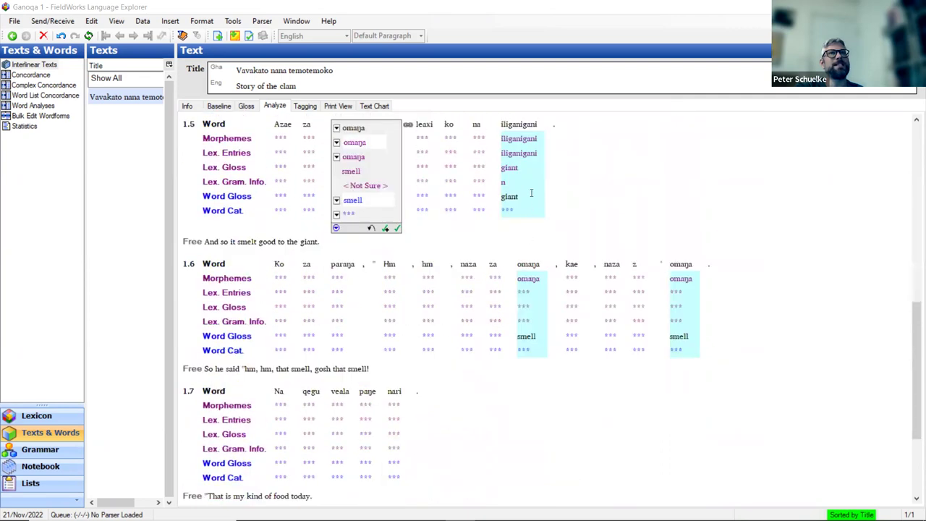
{"action": "scroll", "coordinate": [532, 193], "scroll_direction": "up", "scroll_amount": 1}
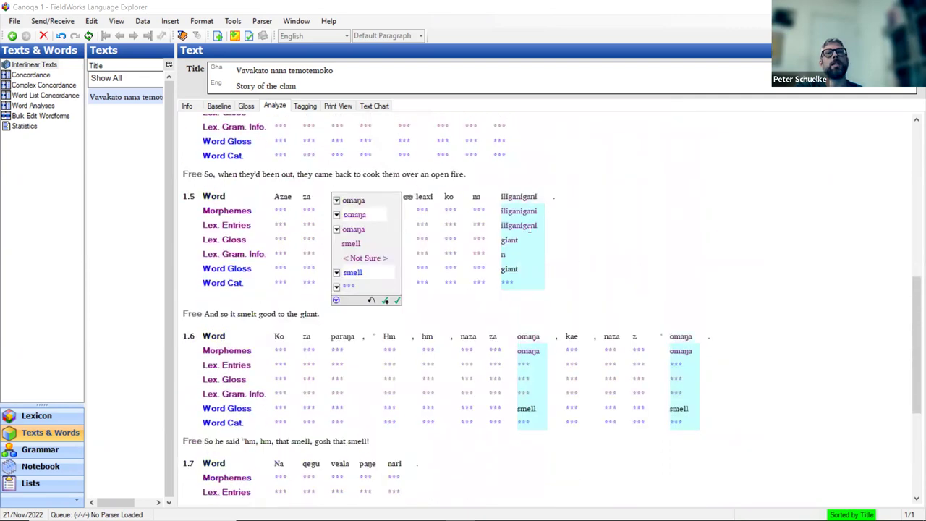
{"action": "scroll", "coordinate": [529, 228], "scroll_direction": "up", "scroll_amount": 6}
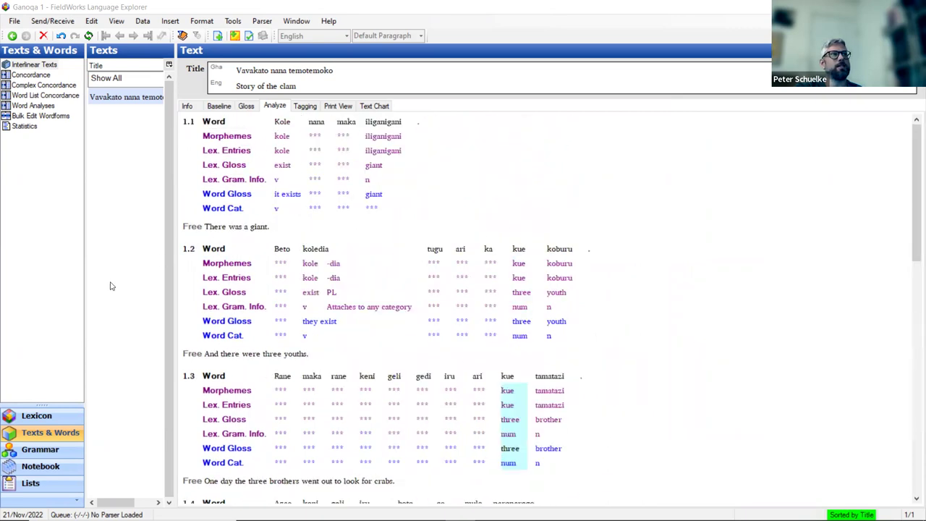
{"action": "left_click", "coordinate": [31, 418]}
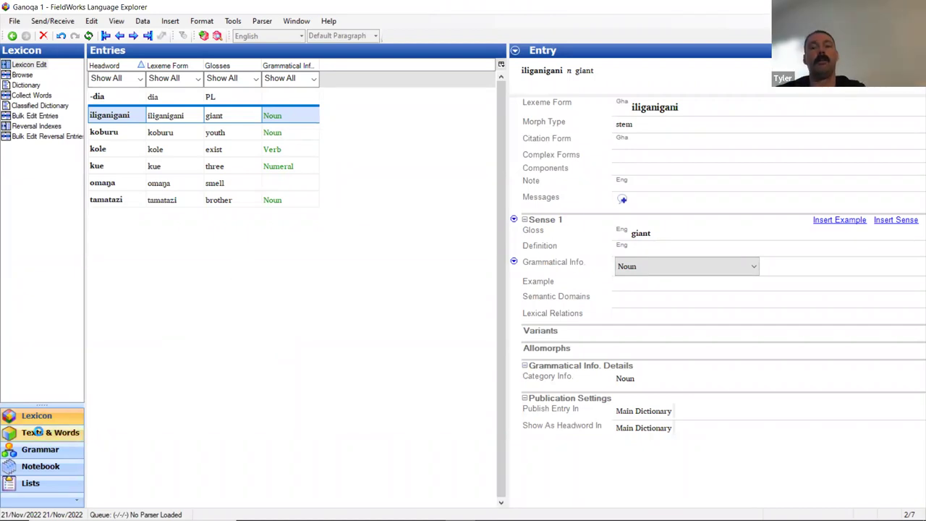
{"action": "left_click", "coordinate": [50, 432]}
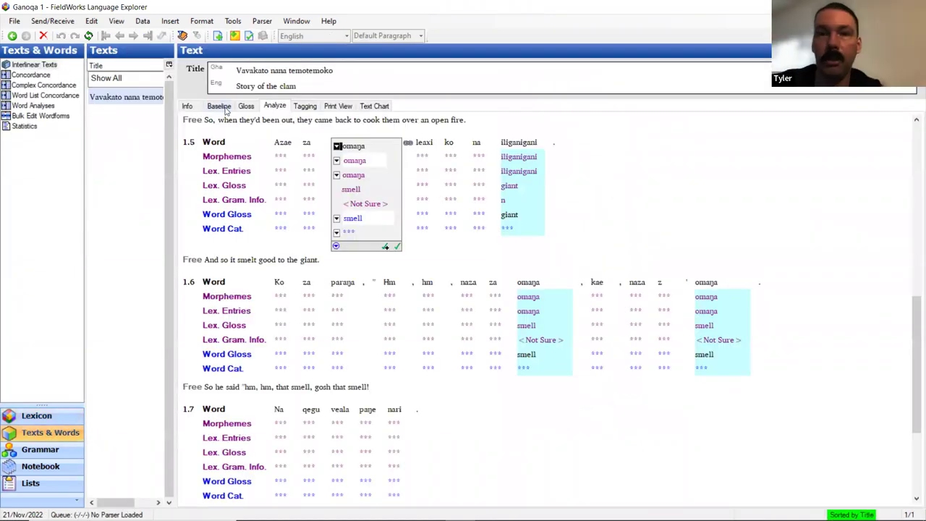
In the text's Gloss view, enter "food" as the word gloss for "qegu" in line 1.7.
{"action": "left_click", "coordinate": [246, 107]}
{"action": "scroll", "coordinate": [621, 201], "scroll_direction": "down", "scroll_amount": 5}
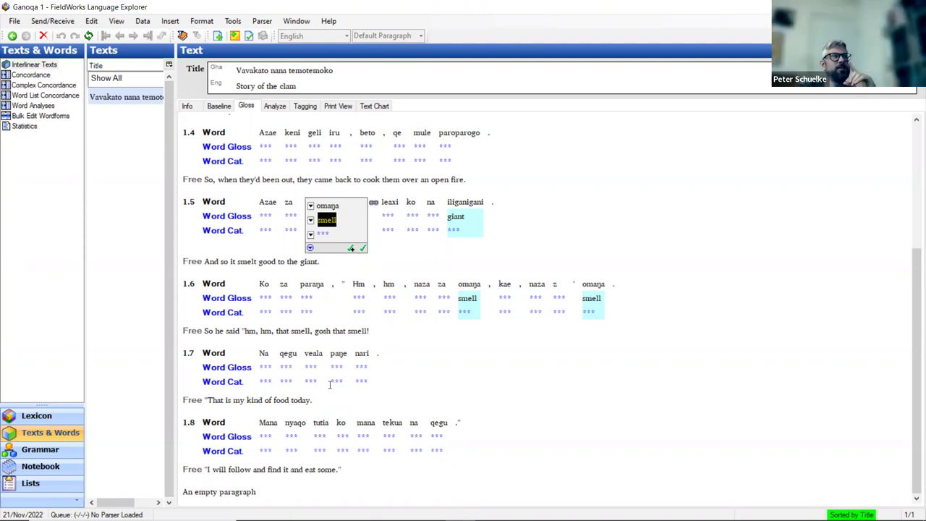
{"action": "left_click", "coordinate": [294, 362]}
{"action": "type", "text": "food"}
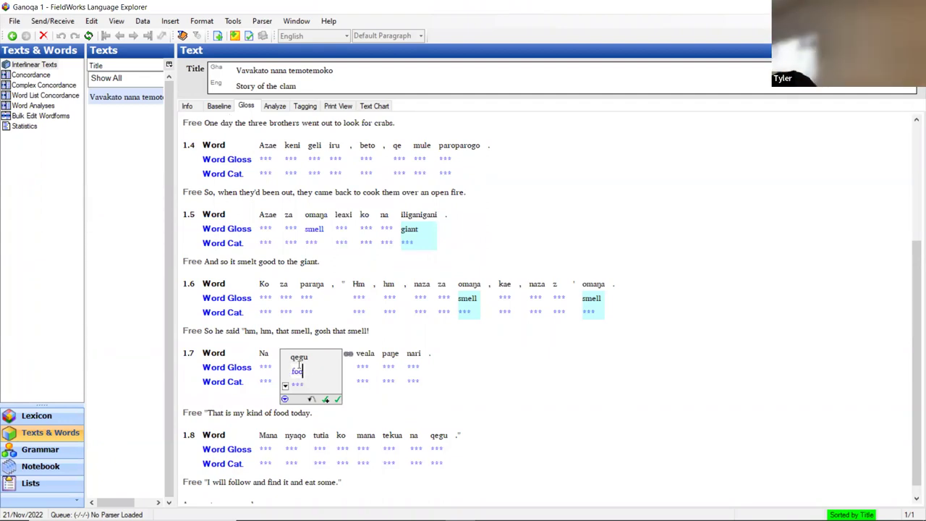
Approve the word gloss "food" for "qegu" in line 1.7 and review the glossed lines of the text.
{"action": "left_click", "coordinate": [326, 416]}
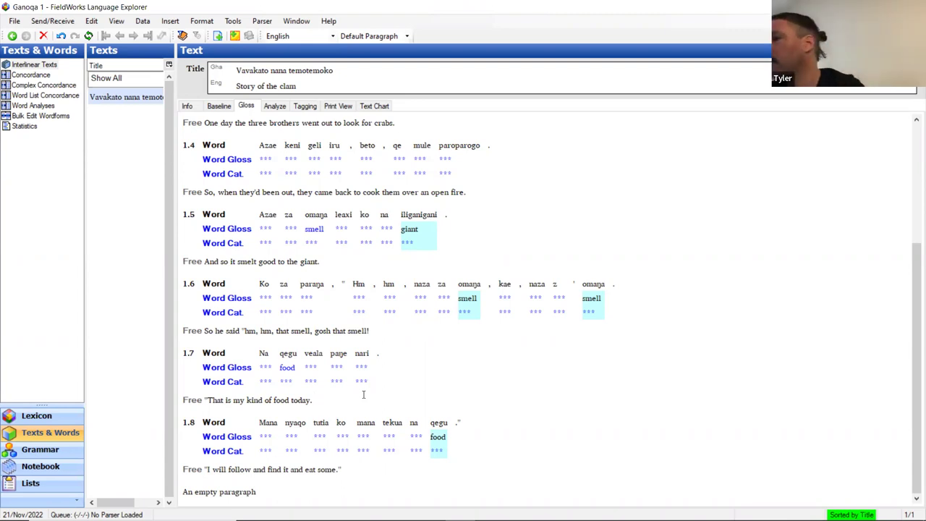
{"action": "scroll", "coordinate": [364, 395], "scroll_direction": "up", "scroll_amount": 5}
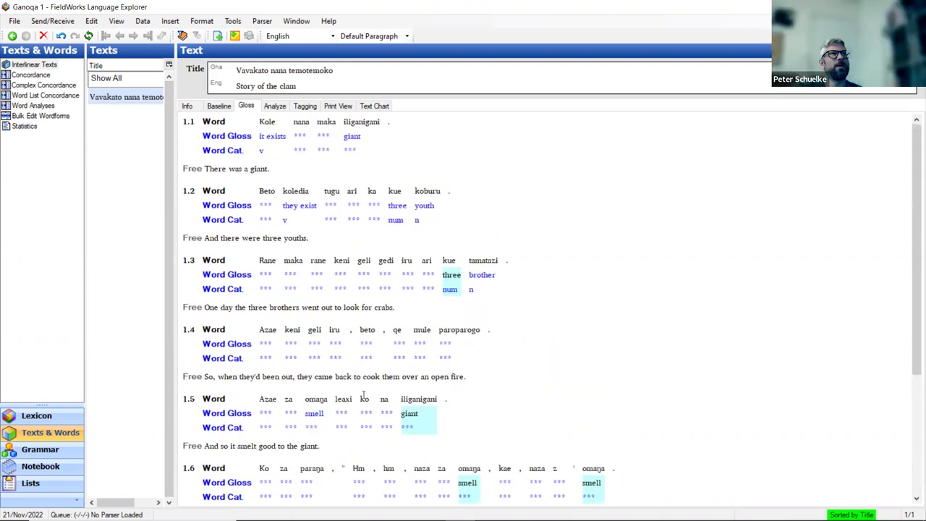
{"action": "scroll", "coordinate": [366, 369], "scroll_direction": "down", "scroll_amount": 5}
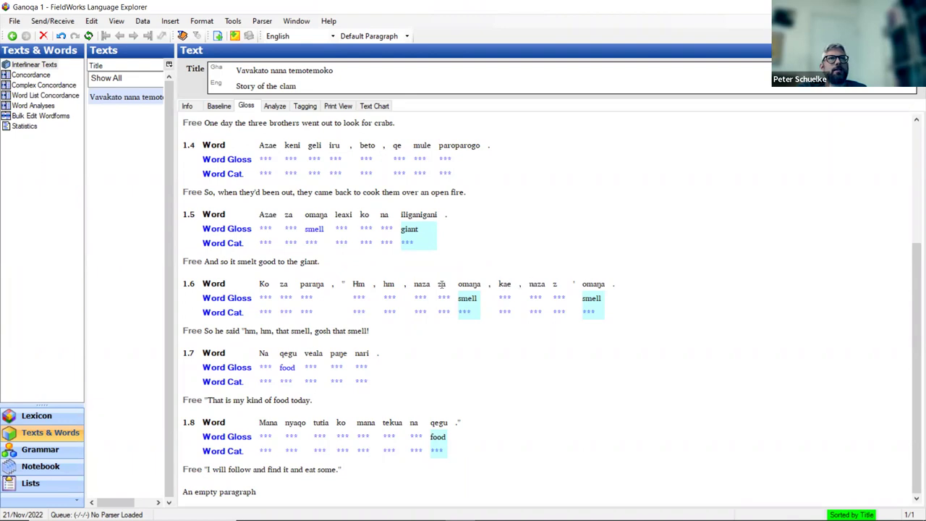
{"action": "scroll", "coordinate": [403, 283], "scroll_direction": "up", "scroll_amount": 5}
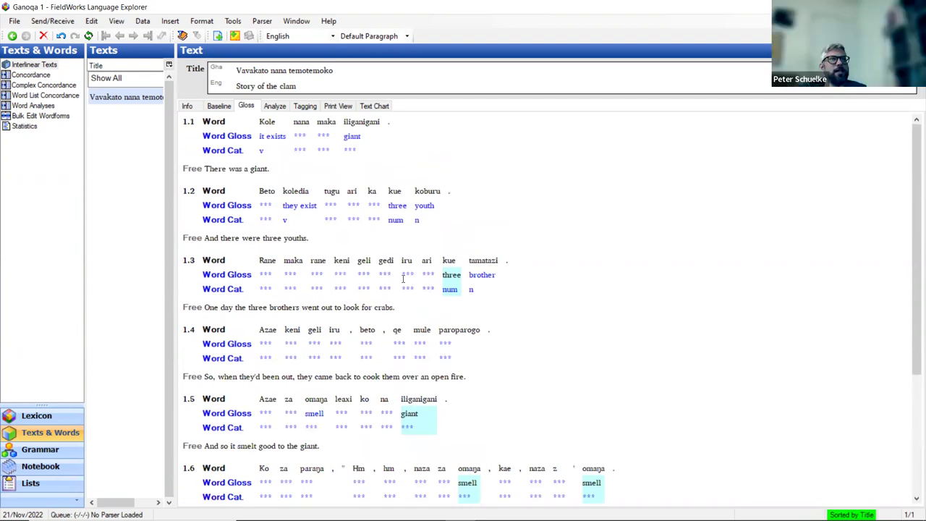
{"action": "scroll", "coordinate": [403, 279], "scroll_direction": "down", "scroll_amount": 3}
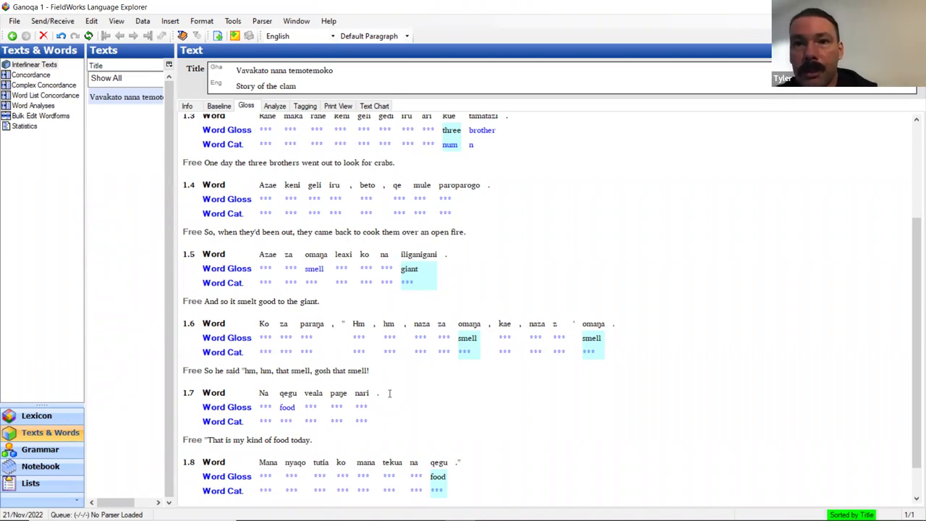
Retype the apostrophe after "z" in the baseline's "naza z' omaŋa" and check line 1.6 in the Gloss view.
{"action": "left_click", "coordinate": [574, 325]}
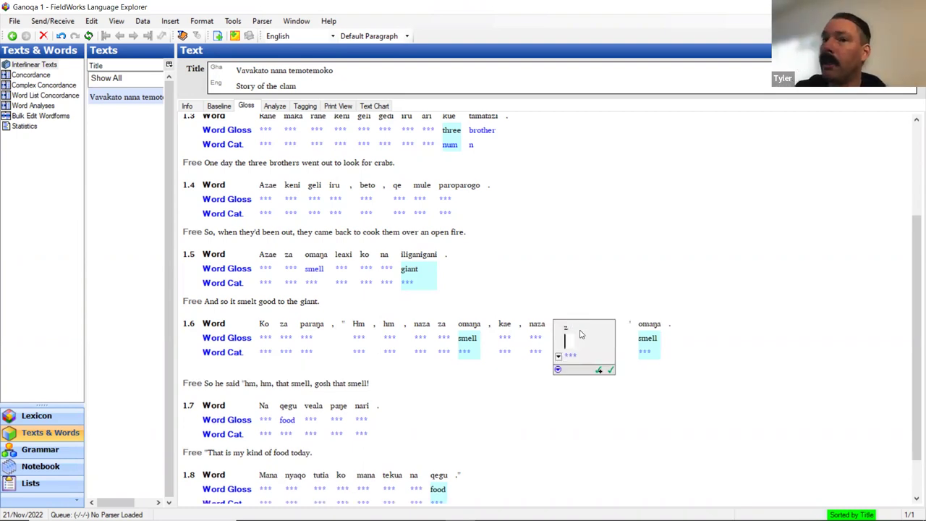
{"action": "left_click", "coordinate": [403, 406]}
{"action": "left_click", "coordinate": [220, 107]}
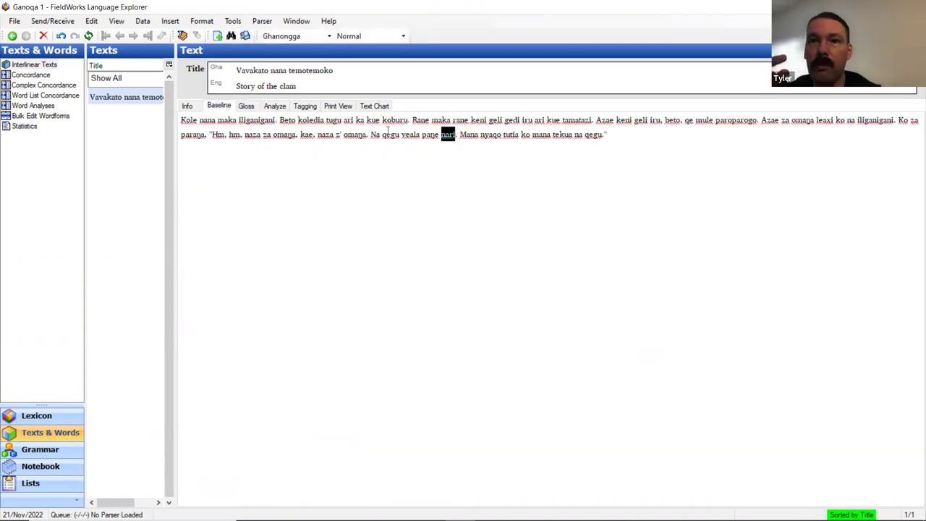
{"action": "left_click", "coordinate": [340, 135]}
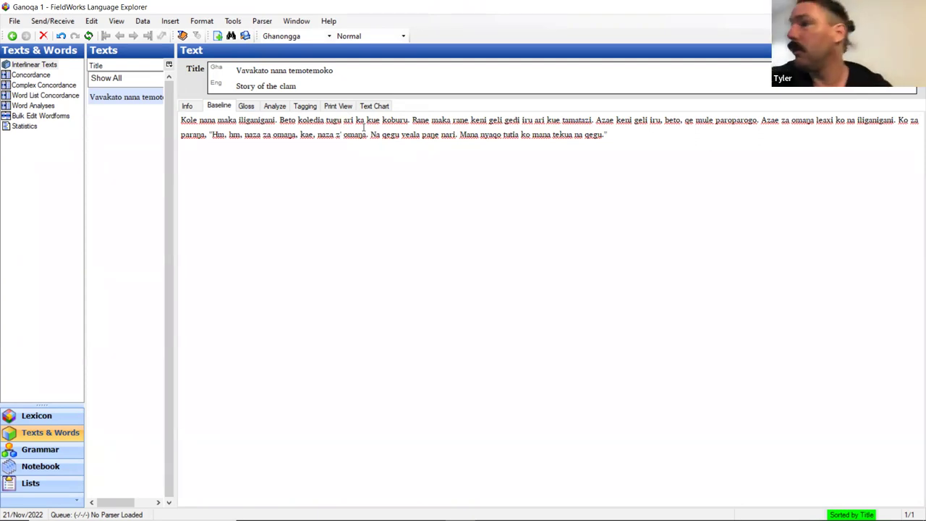
{"action": "key", "text": "BackSpace"}
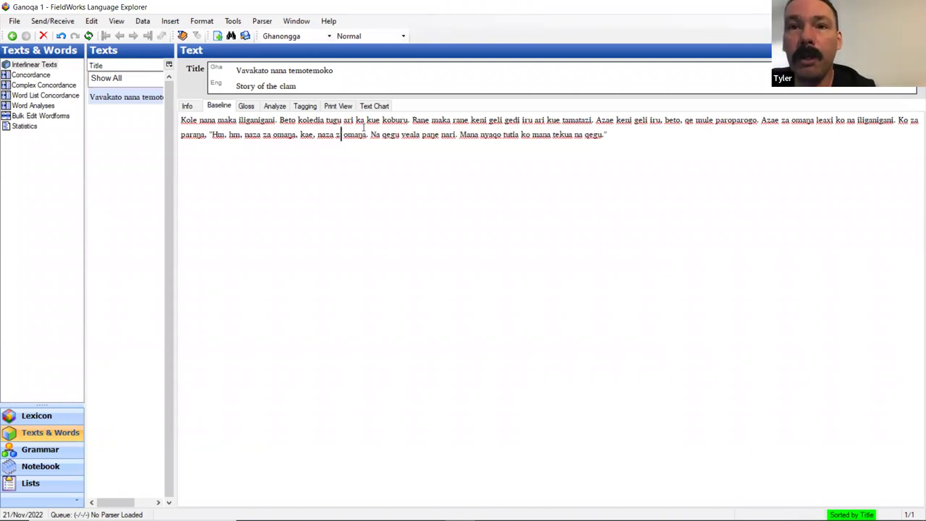
{"action": "type", "text": "'"}
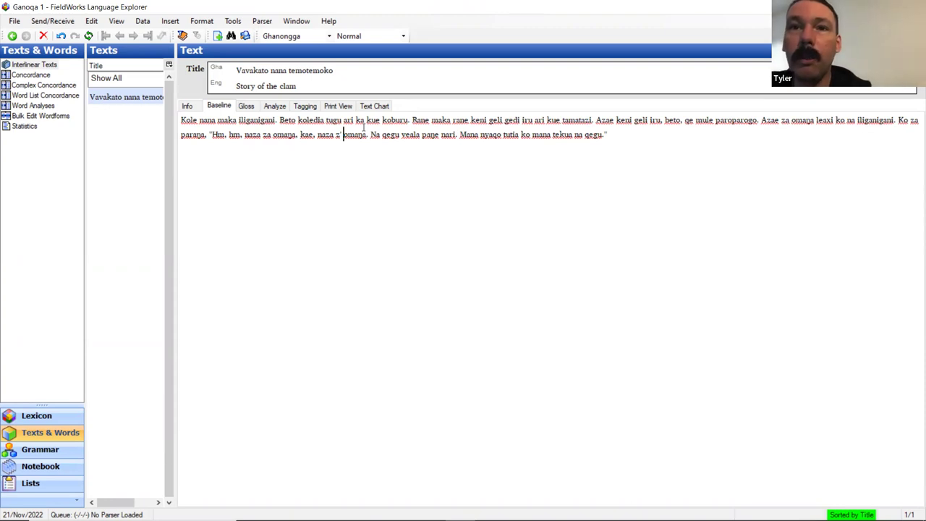
{"action": "left_click", "coordinate": [239, 120]}
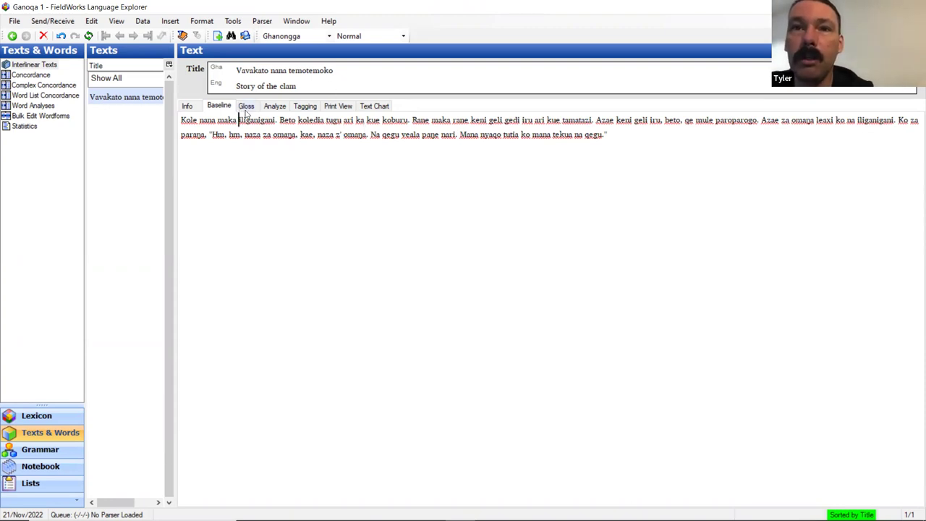
{"action": "left_click", "coordinate": [246, 107]}
{"action": "scroll", "coordinate": [546, 201], "scroll_direction": "down", "scroll_amount": 3}
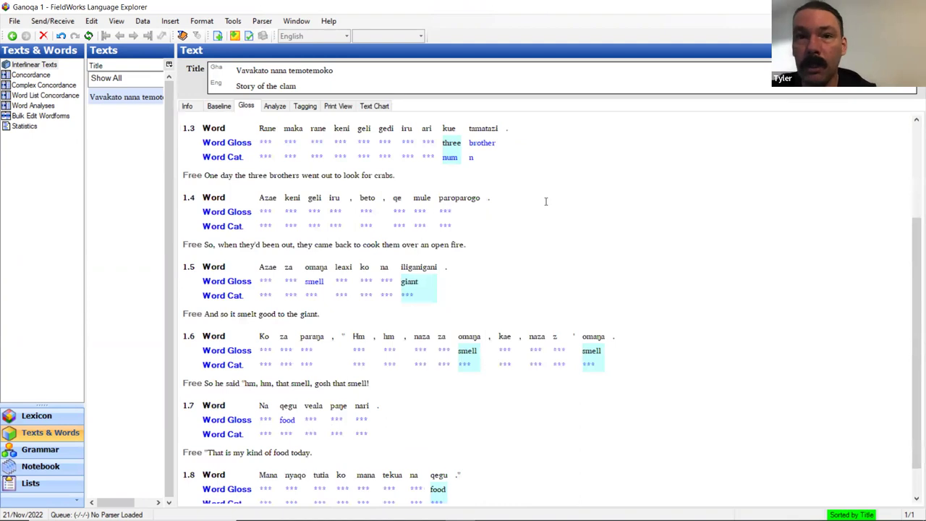
{"action": "scroll", "coordinate": [547, 201], "scroll_direction": "down", "scroll_amount": 1}
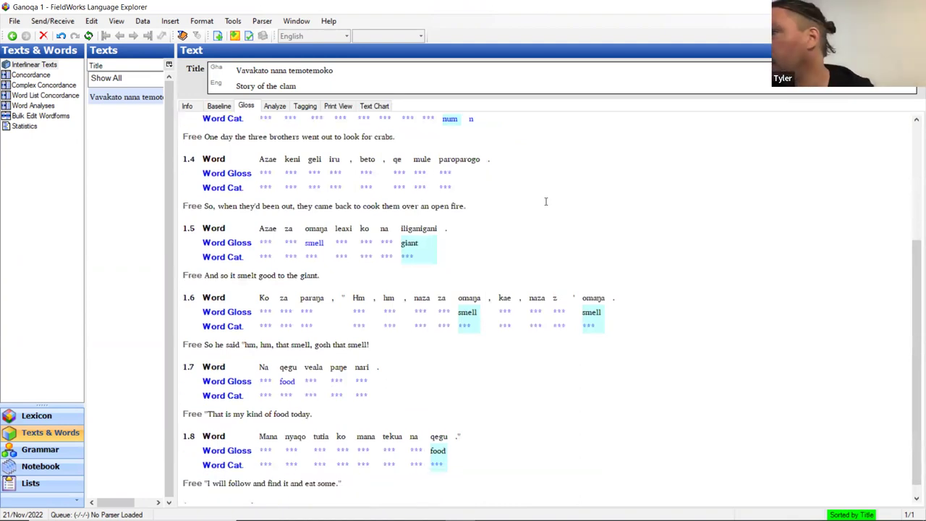
Switch to Chrome, search Google for the apostrophe character, and return to the baseline text in FieldWorks.
{"action": "left_click", "coordinate": [219, 106]}
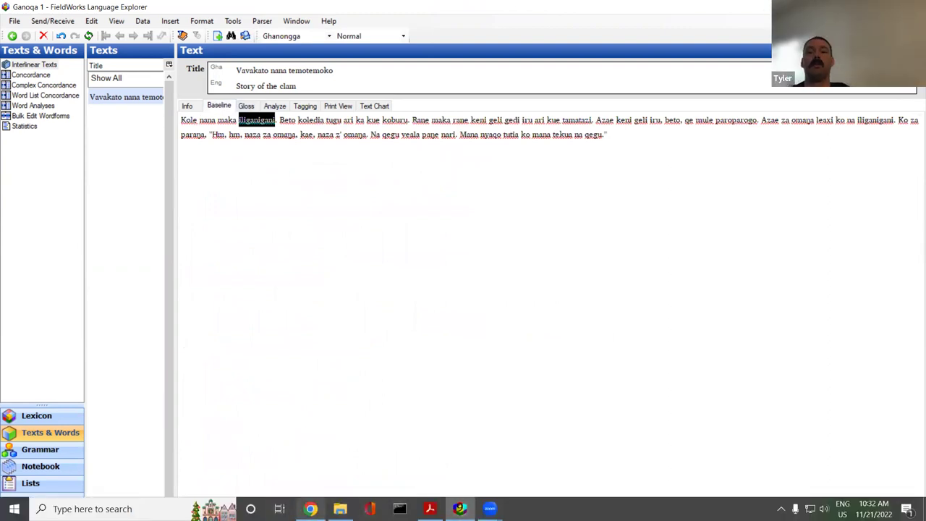
{"action": "left_click", "coordinate": [311, 509]}
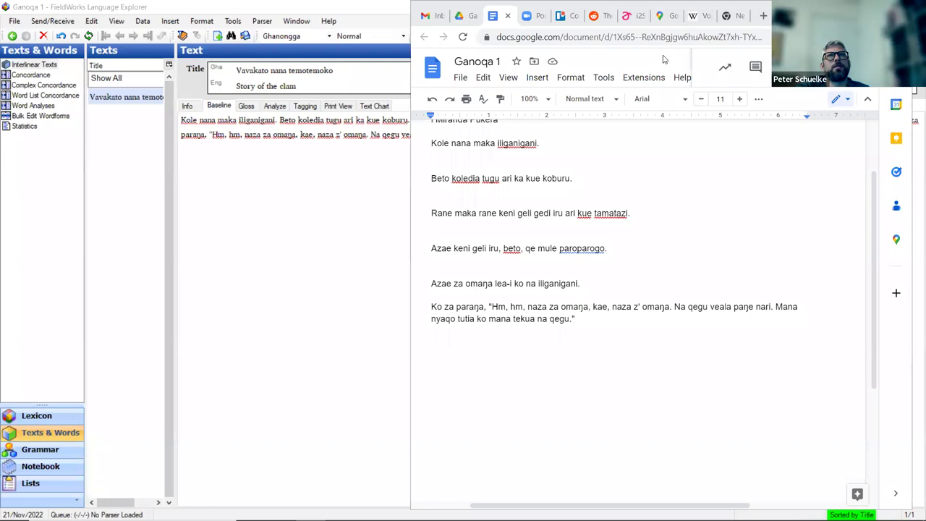
{"action": "left_click", "coordinate": [730, 16]}
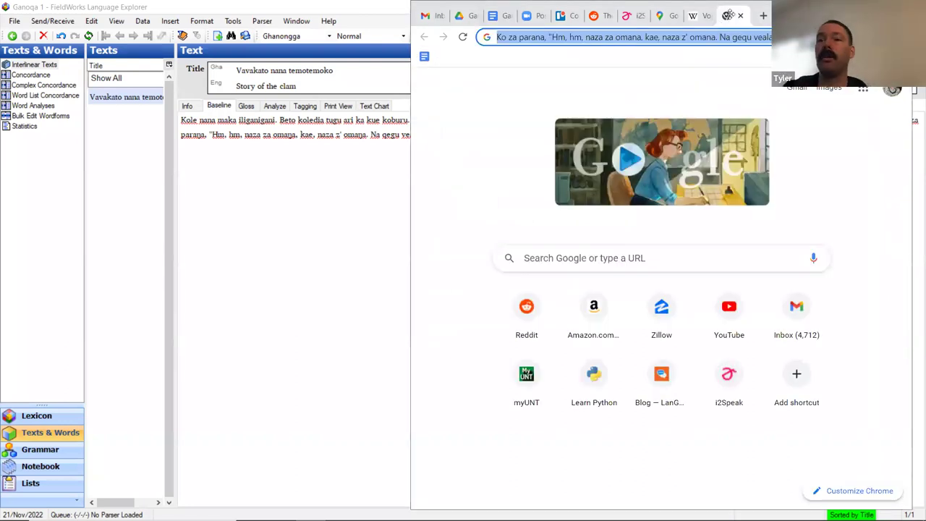
{"action": "left_click", "coordinate": [561, 37]}
{"action": "key", "text": "shift+End"}
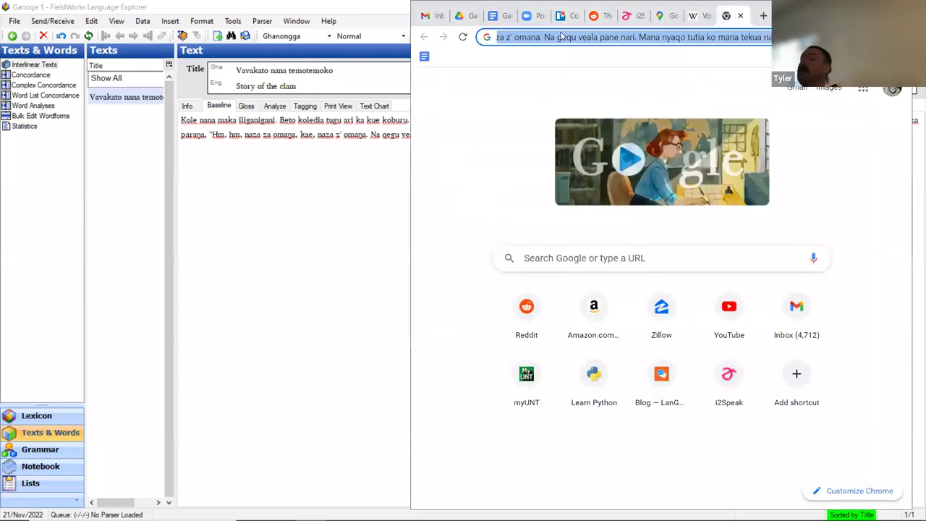
{"action": "type", "text": "'"}
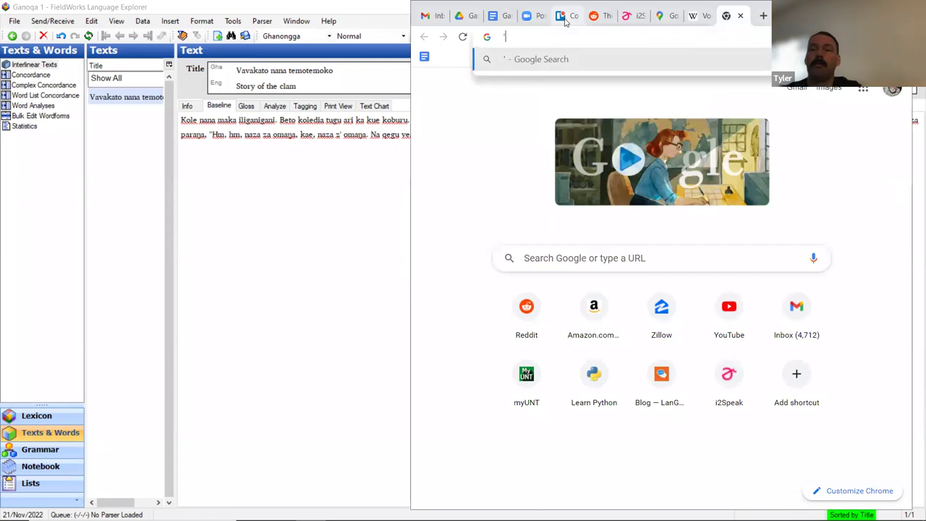
{"action": "key", "text": "Return"}
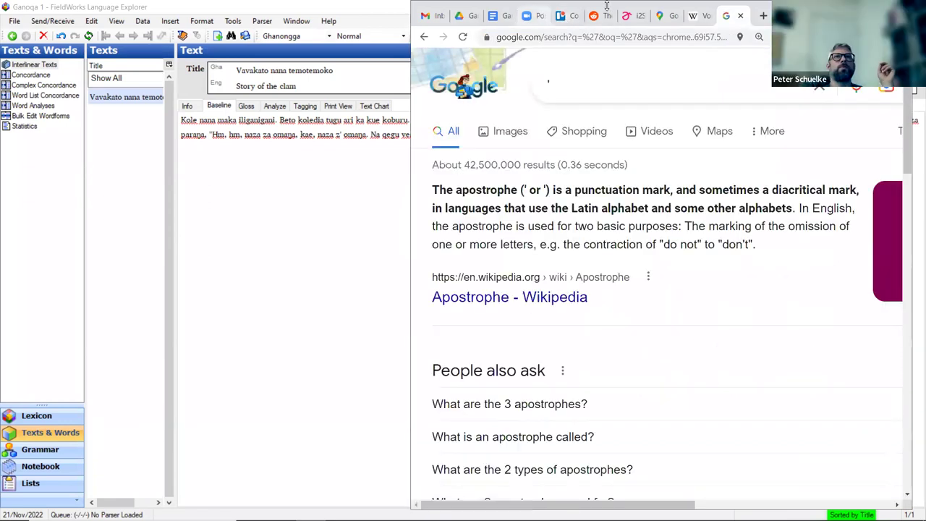
{"action": "left_click", "coordinate": [273, 5]}
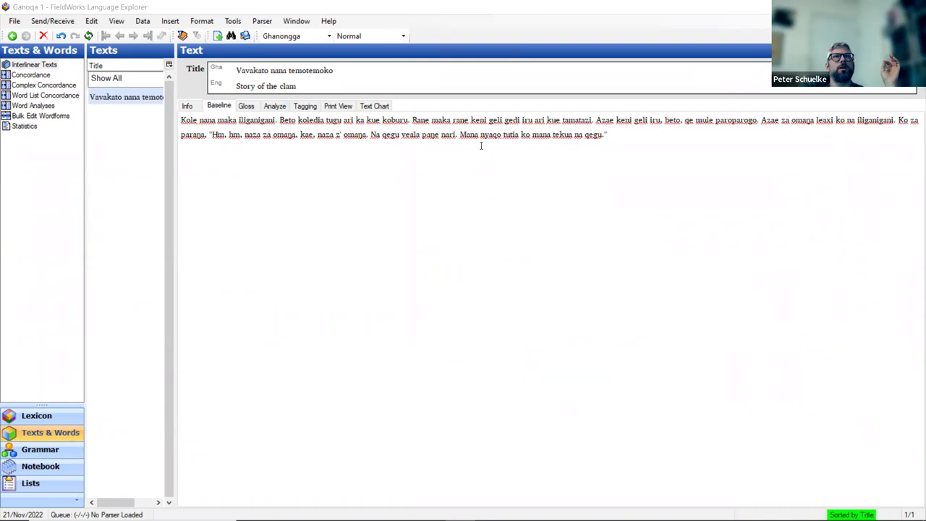
Remove the apostrophe and space after "z" in the baseline to form "zomaŋa", and check the word in the Analyze view.
{"action": "left_click", "coordinate": [344, 134]}
{"action": "key", "text": "BackSpace"}
{"action": "key", "text": "BackSpace"}
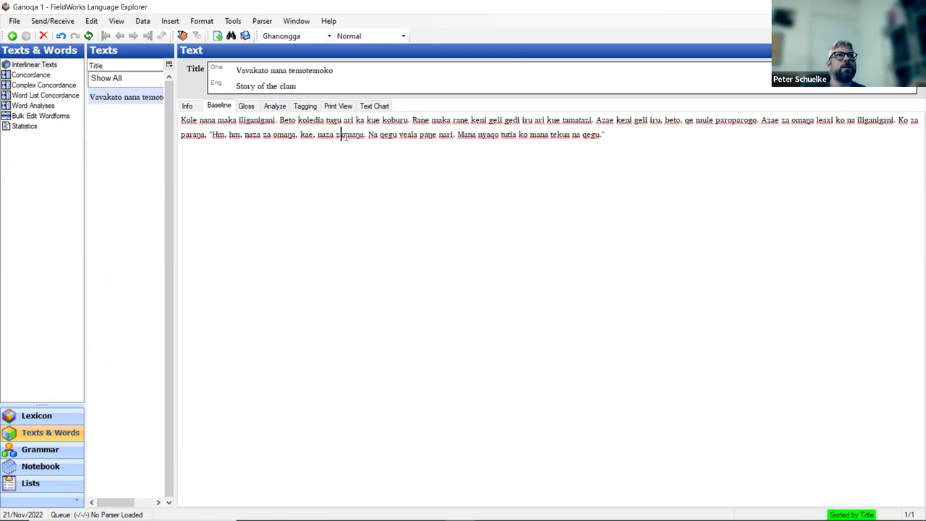
{"action": "left_click", "coordinate": [275, 107]}
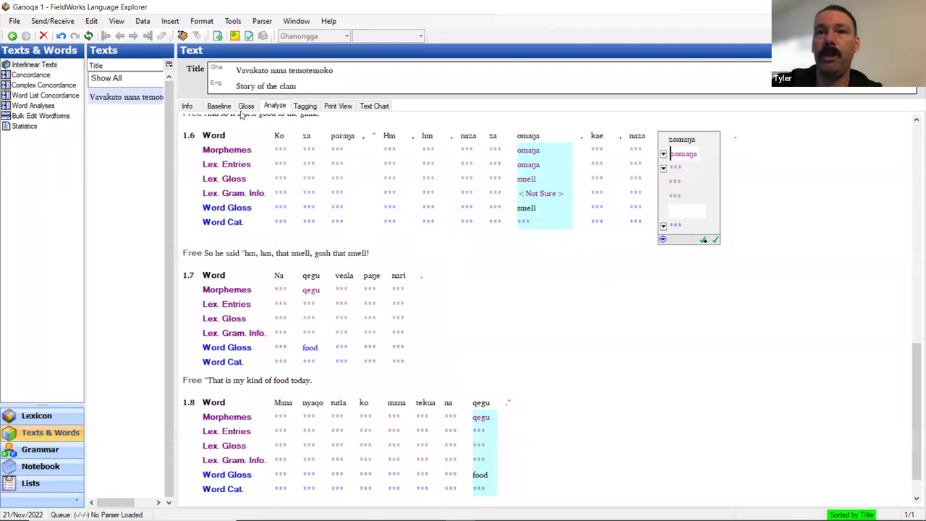
{"action": "left_click", "coordinate": [218, 107]}
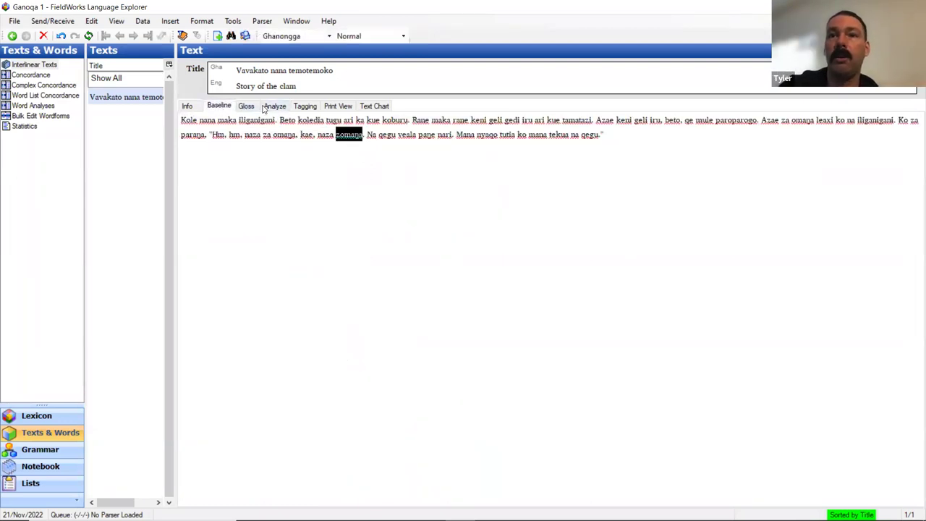
Separate "z" from "omaŋa" in the baseline, try a vertical bar after "z", and check line 1.6 in the Gloss view.
{"action": "left_click", "coordinate": [338, 134]}
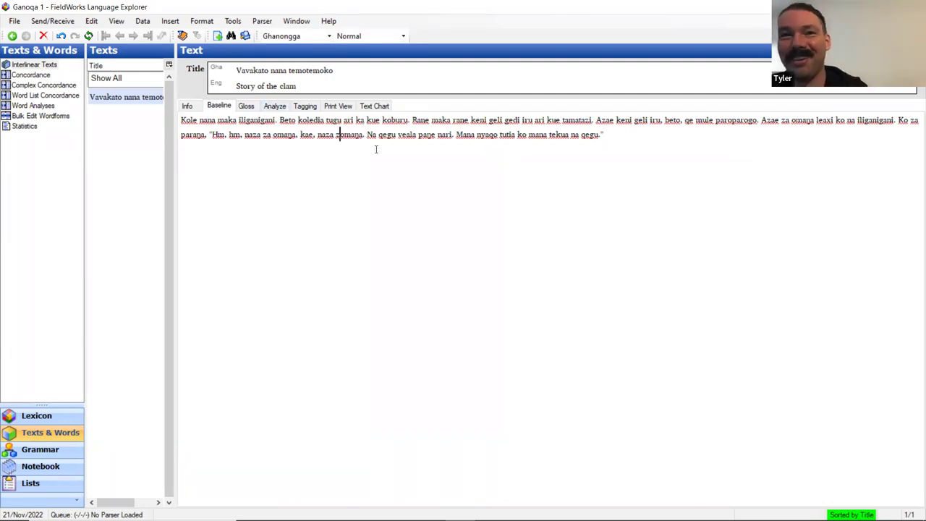
{"action": "type", "text": "!"}
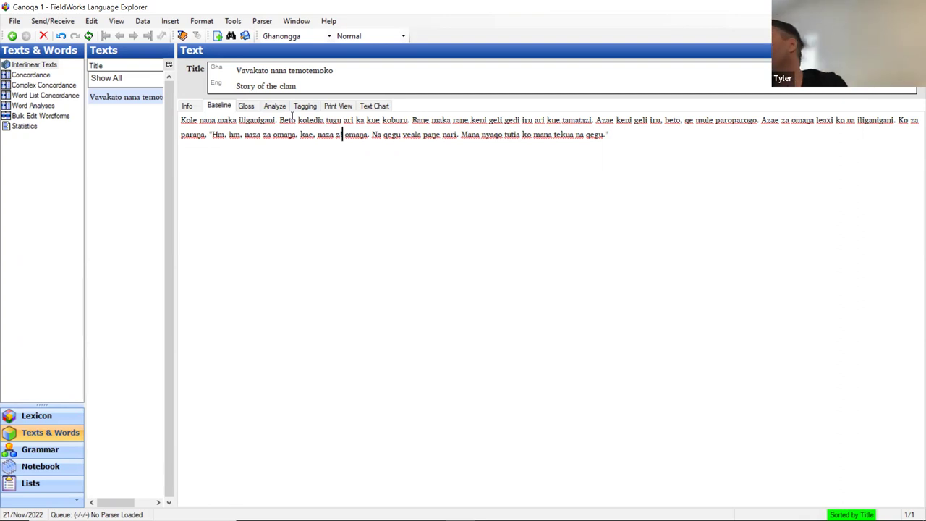
{"action": "key", "text": "BackSpace"}
{"action": "key", "text": "BackSpace"}
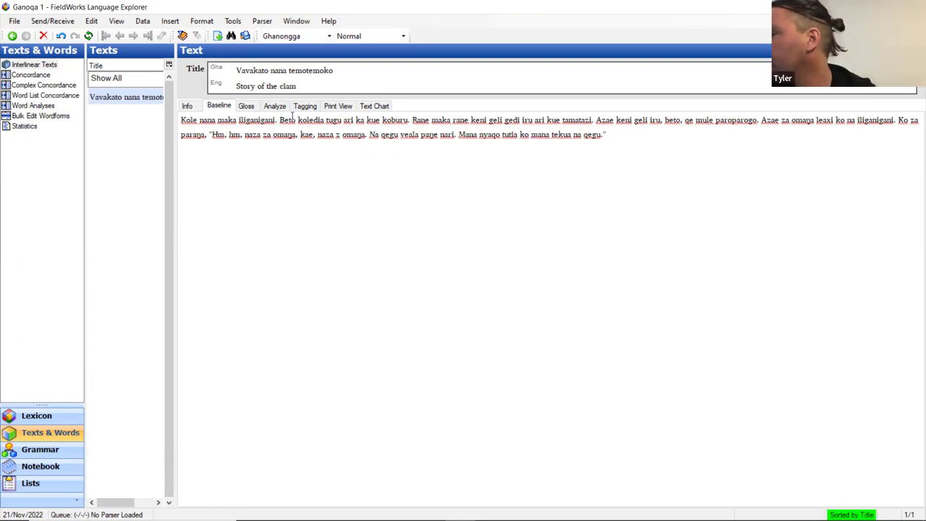
{"action": "type", "text": "!"}
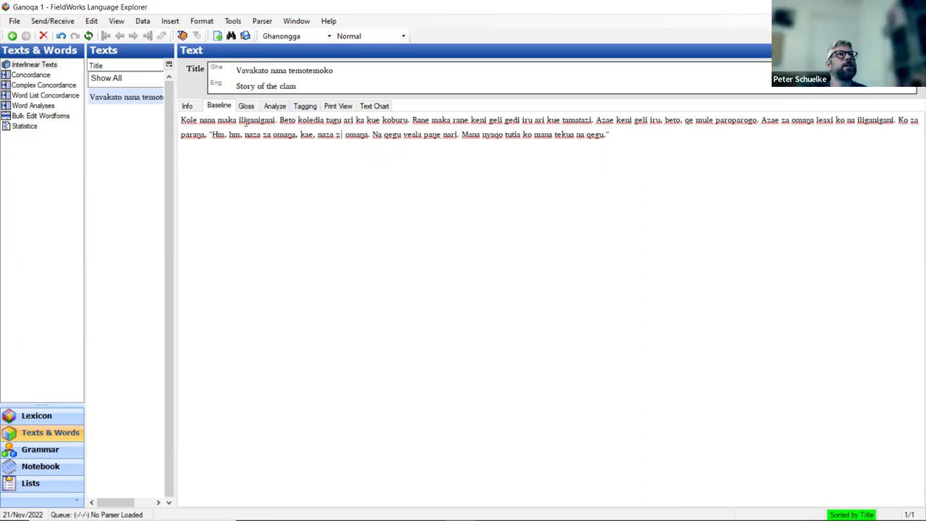
{"action": "left_click", "coordinate": [246, 106]}
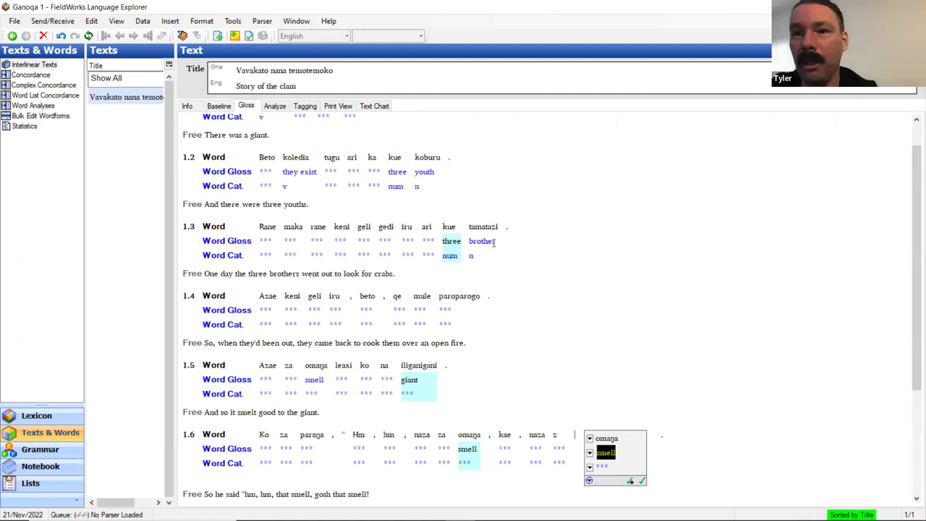
{"action": "left_click", "coordinate": [217, 107]}
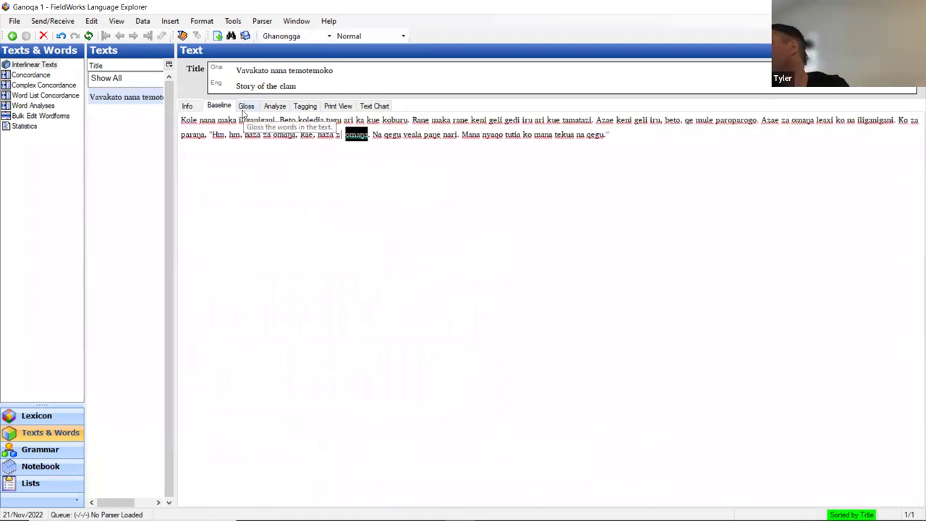
Replace the bar after "z" in the baseline with the letter "f" and check "zf" in the Gloss view.
{"action": "key", "text": "BackSpace"}
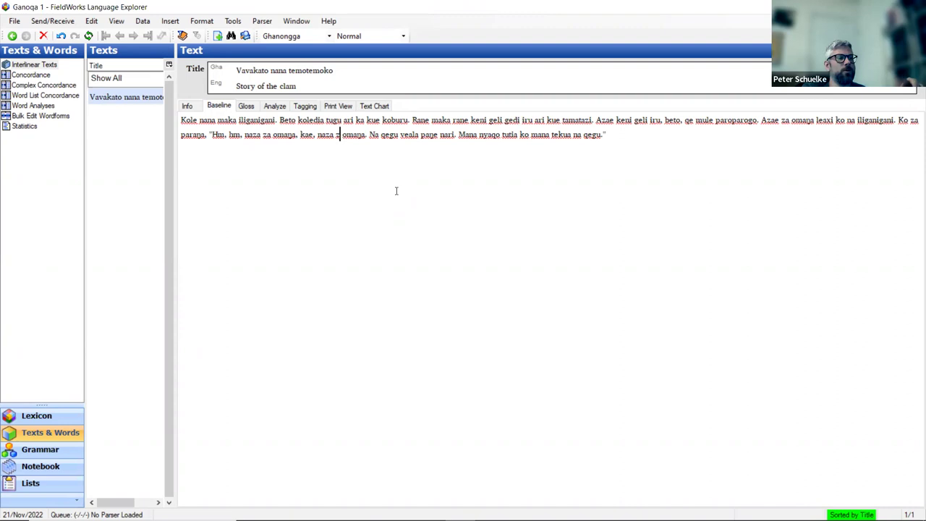
{"action": "type", "text": "a"}
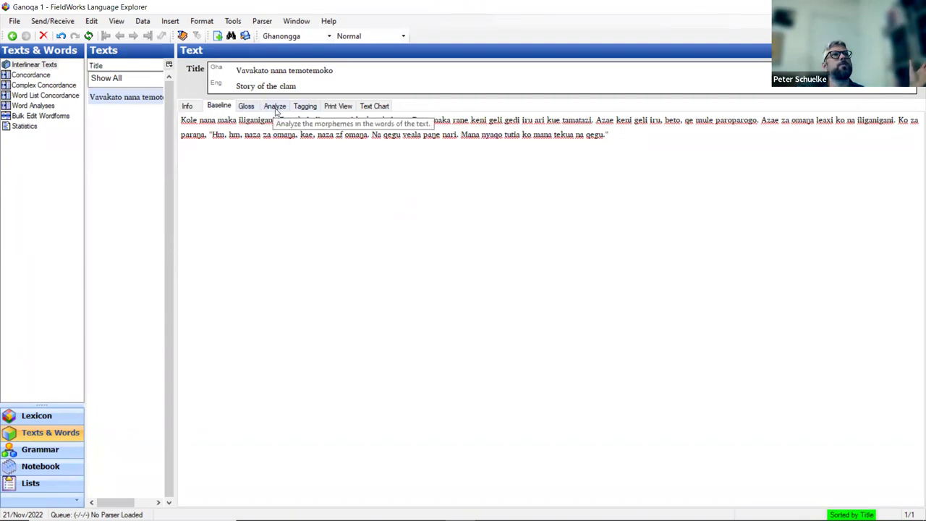
{"action": "left_click", "coordinate": [250, 108]}
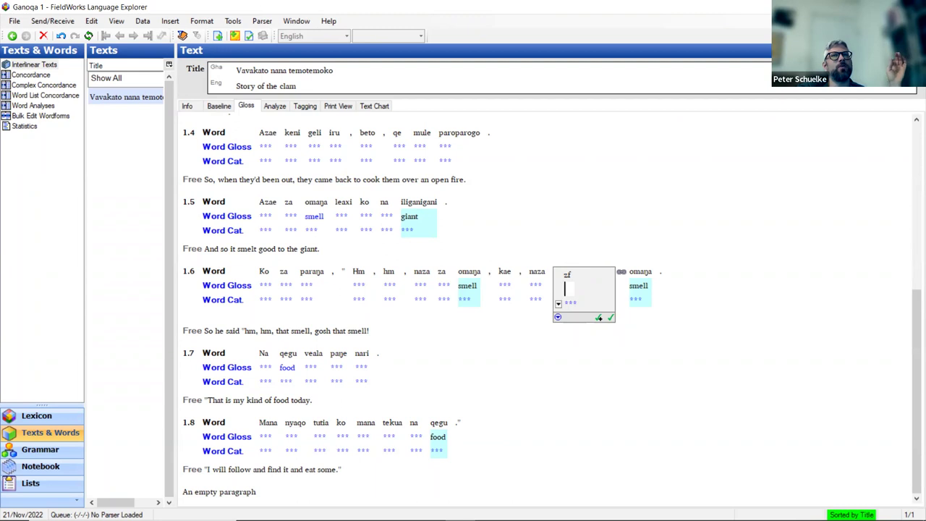
Switch to "Ganoqa 1 Clam Story.pdf" in Adobe Acrobat Reader and bring up the Chrome window beside it.
{"action": "mouse_move", "coordinate": [403, 515]}
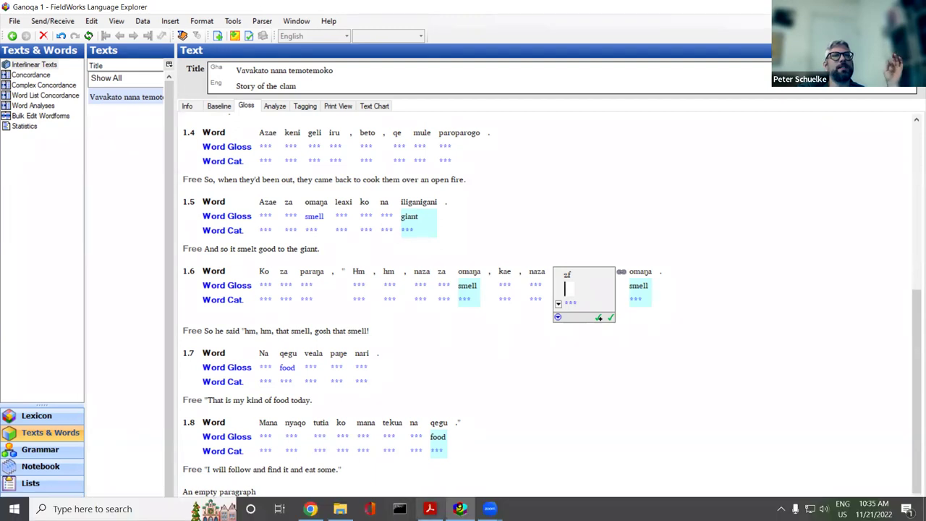
{"action": "left_click", "coordinate": [430, 509]}
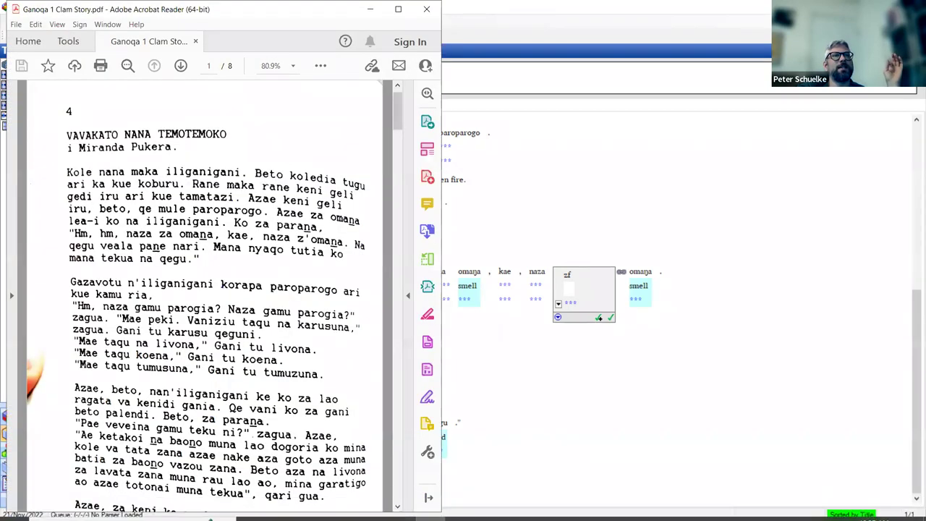
{"action": "left_click", "coordinate": [311, 508]}
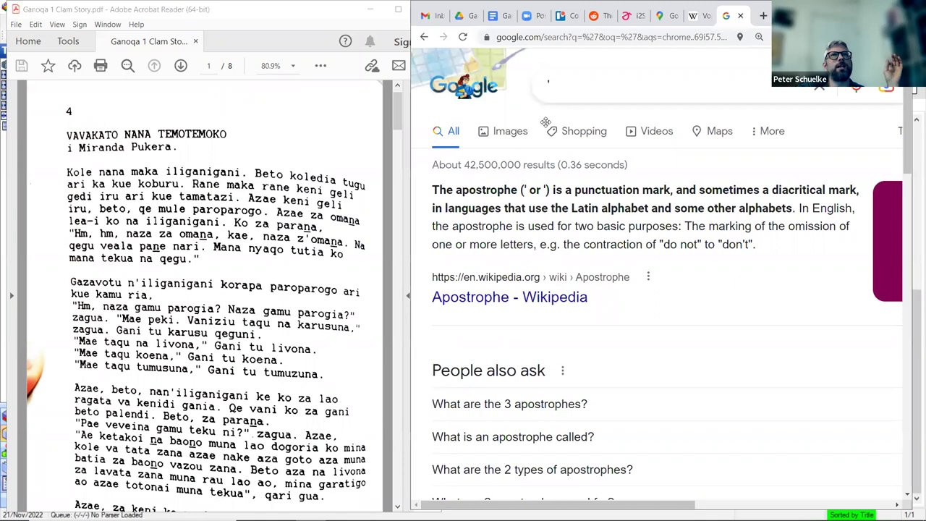
Switch to the "Ganoqa 1" Google Docs document and start a new paragraph after the last sentence.
{"action": "left_click", "coordinate": [499, 21]}
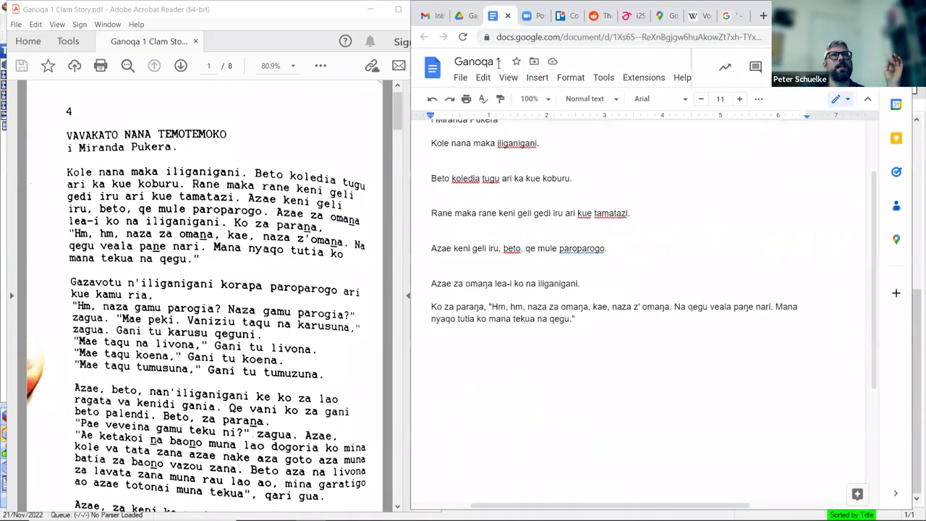
{"action": "left_click", "coordinate": [595, 319]}
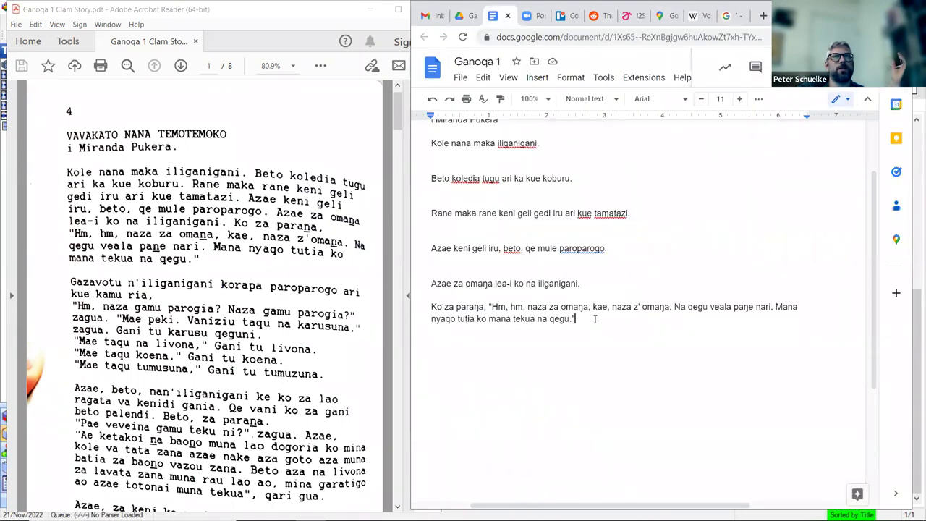
{"action": "key", "text": "Return"}
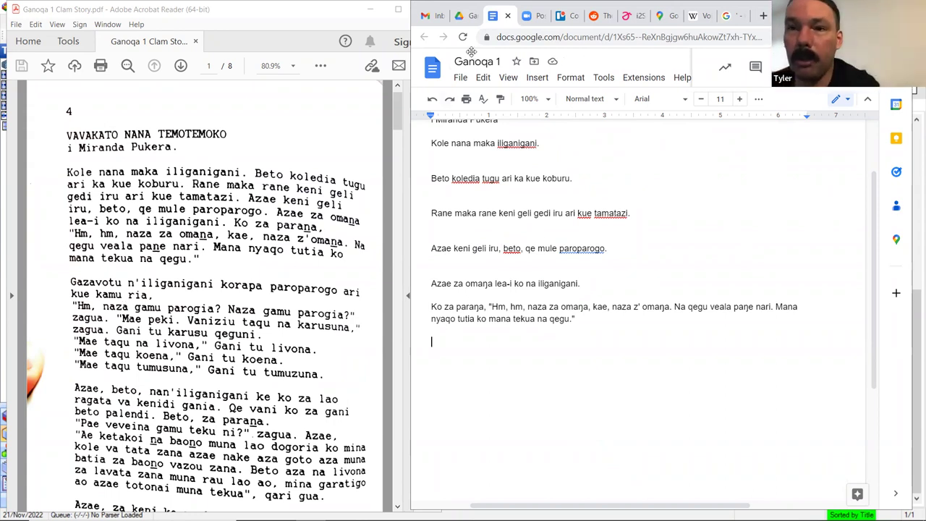
Switch to FieldWorks and replace the "f" after "z" in the baseline with "e", giving "ze omaŋa".
{"action": "mouse_move", "coordinate": [490, 509]}
{"action": "left_click", "coordinate": [460, 508]}
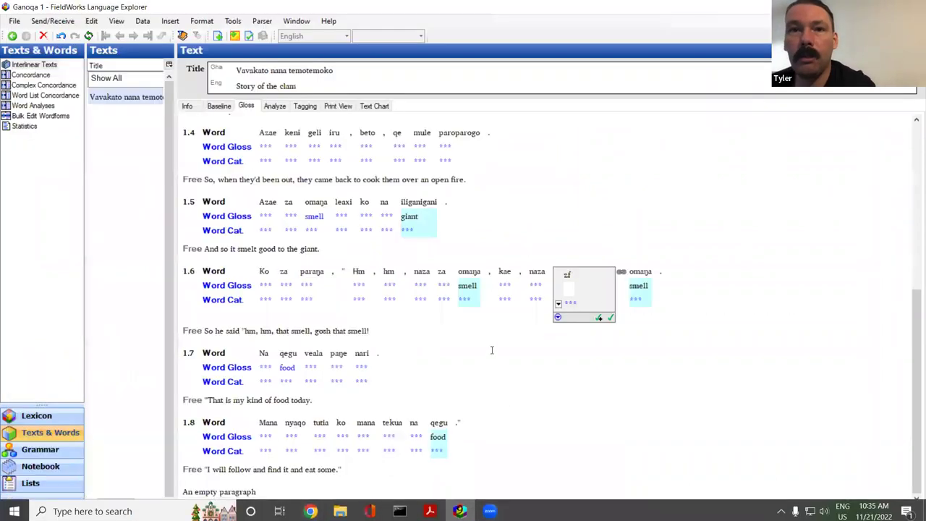
{"action": "left_click", "coordinate": [218, 106]}
{"action": "key", "text": "Right"}
{"action": "key", "text": "BackSpace"}
{"action": "type", "text": "e"}
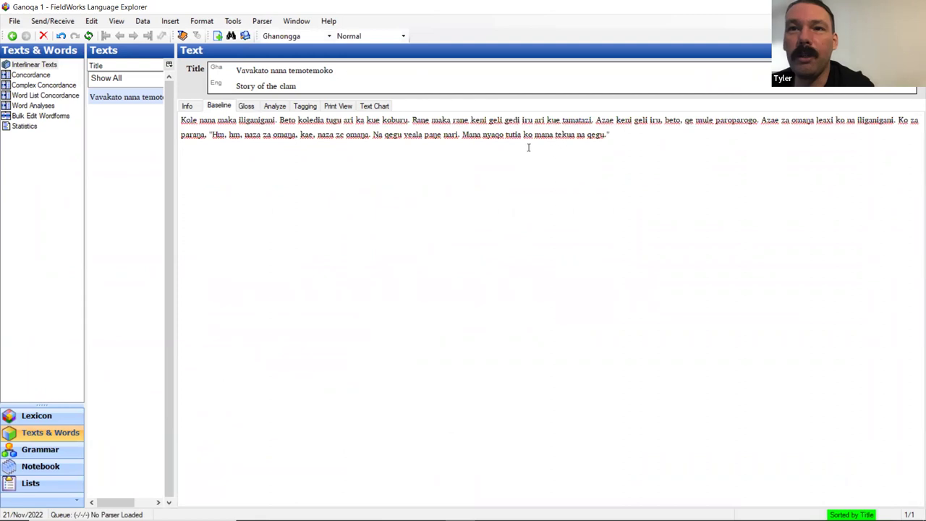
Copy the second story paragraph, from "Gazavotu n'iliganigani" to "Gani tu tumuzuna.", out of the Acrobat PDF and return to the "Ganoqa 1" document.
{"action": "mouse_move", "coordinate": [310, 509]}
{"action": "left_click", "coordinate": [312, 449]}
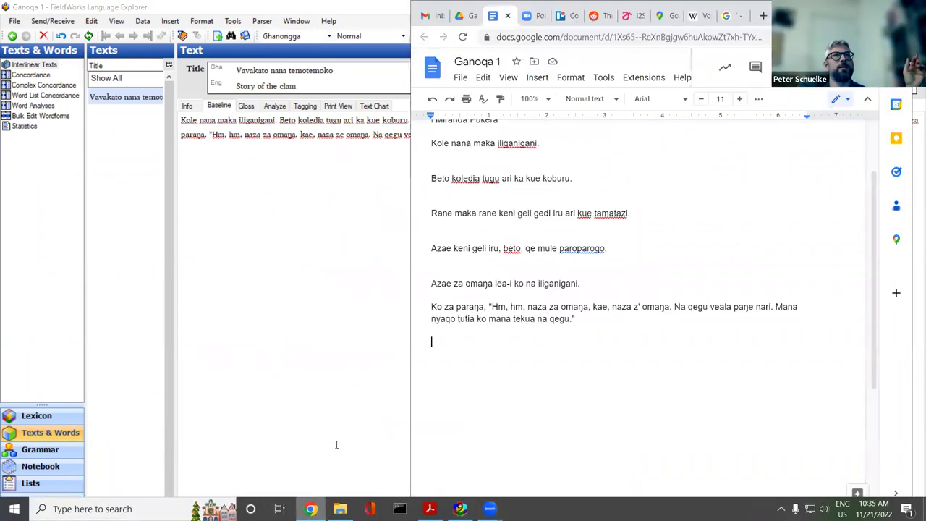
{"action": "left_click", "coordinate": [429, 508]}
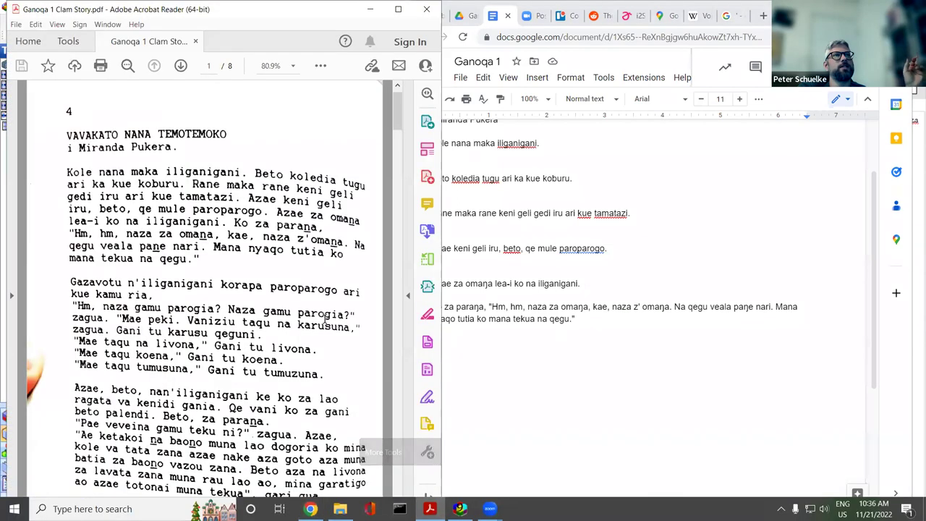
{"action": "left_click_drag", "start_coordinate": [68, 280], "coordinate": [330, 376]}
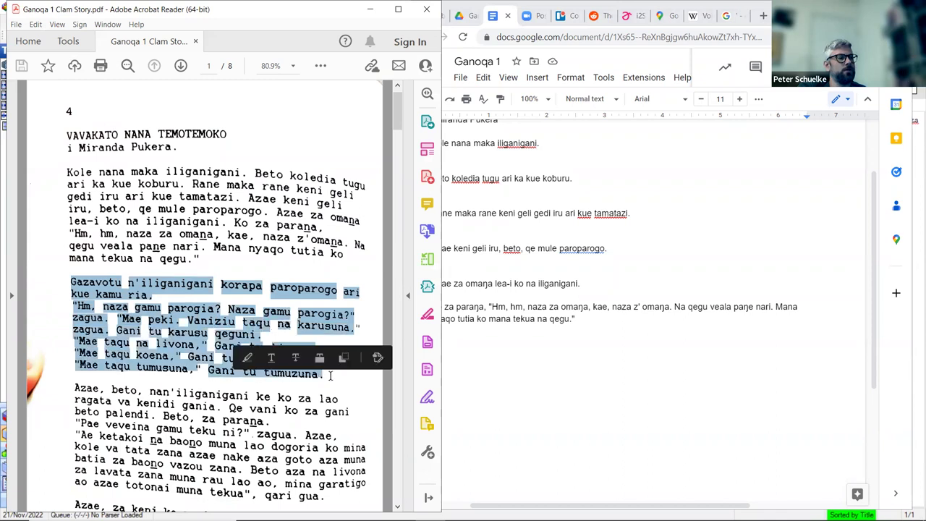
{"action": "left_click", "coordinate": [498, 370]}
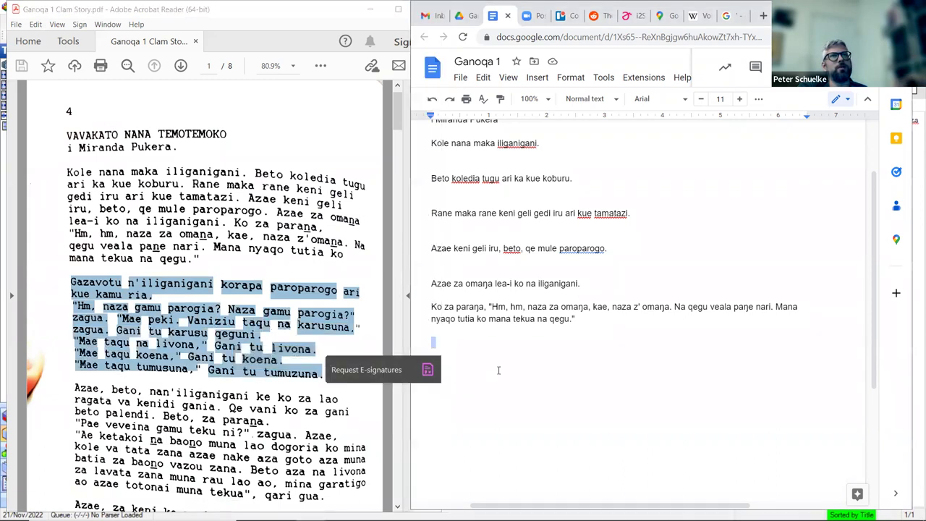
{"action": "right_click", "coordinate": [432, 342]}
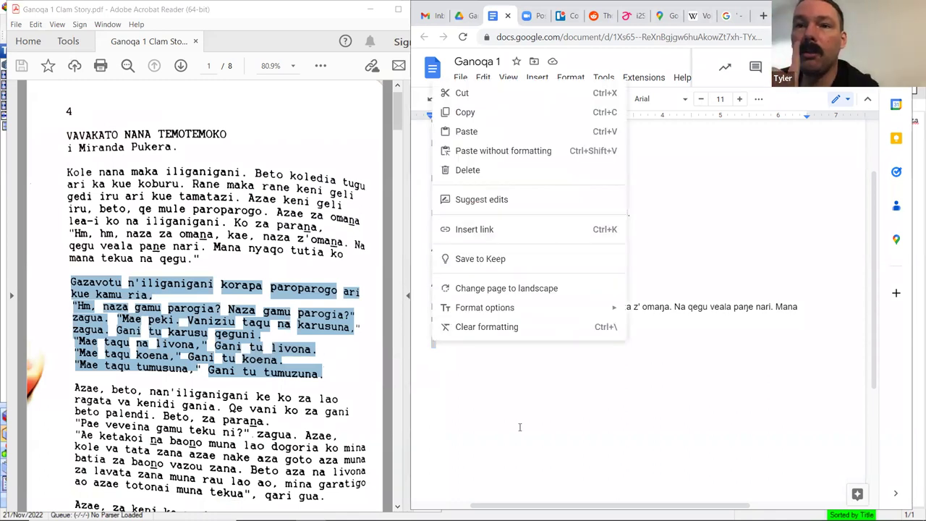
{"action": "key", "text": "Escape"}
Pass the copied paragraph through the browser's address field to make it one plain line, and paste it at the end of the "Ganoqa 1" document.
{"action": "left_click", "coordinate": [734, 15]}
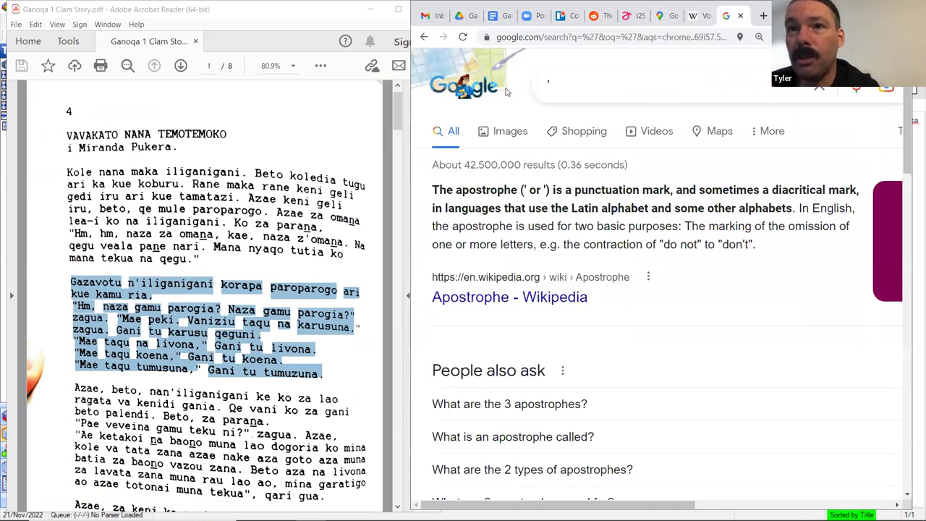
{"action": "left_click", "coordinate": [536, 36]}
{"action": "type", "text": "Gazavotu n'iliganigani korapa paroparogo ari kue kamu riaa, \"Hm, naza gamu parogia? Naza gamu parogia?\" zagua. \"Mae peki. Vaniziu taqu na karusuna,\" zagua. Gani tu karusu qeguni. \"Mae taqu na livona,\" Gani tu livona. \"Mae taqu koena,\" Gani tu koena. \"Mae taqu tumusuna,\" Gani tu tumuzuna."}
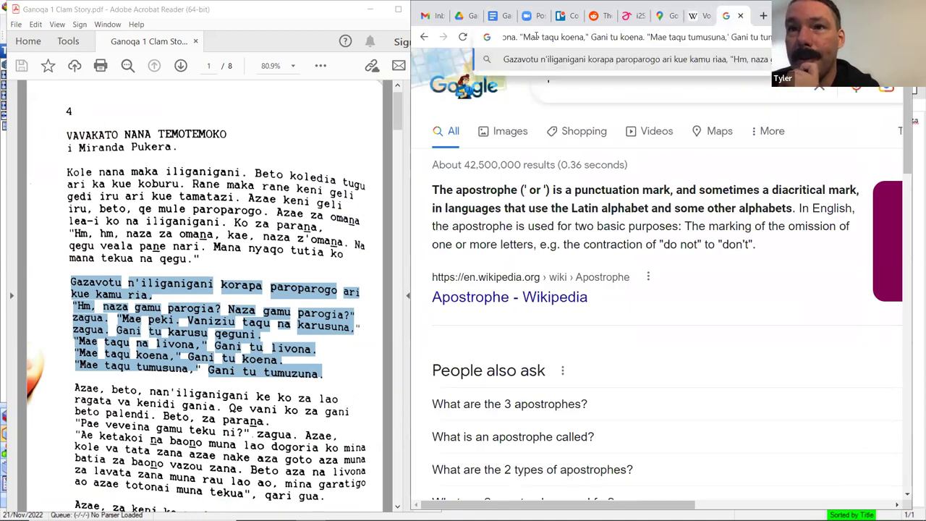
{"action": "double_click", "coordinate": [535, 36]}
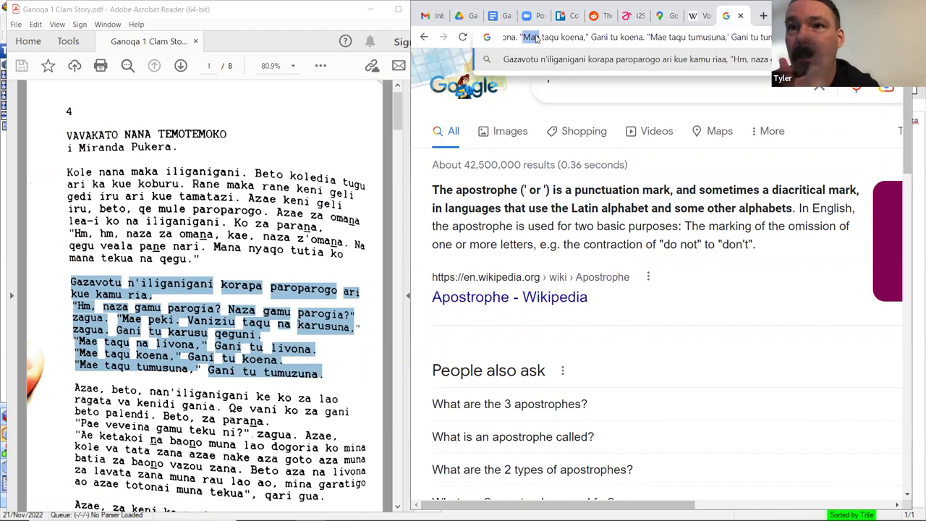
{"action": "key", "text": "ctrl+a"}
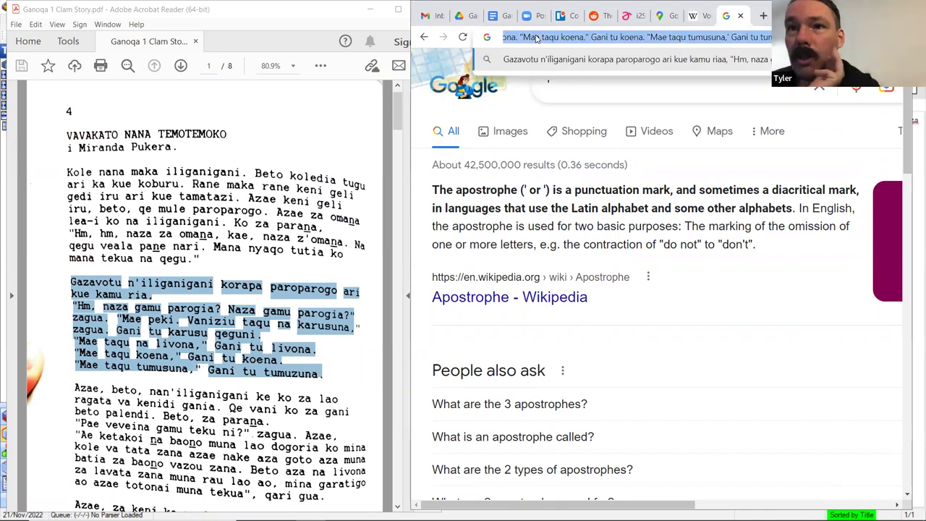
{"action": "left_click", "coordinate": [494, 18]}
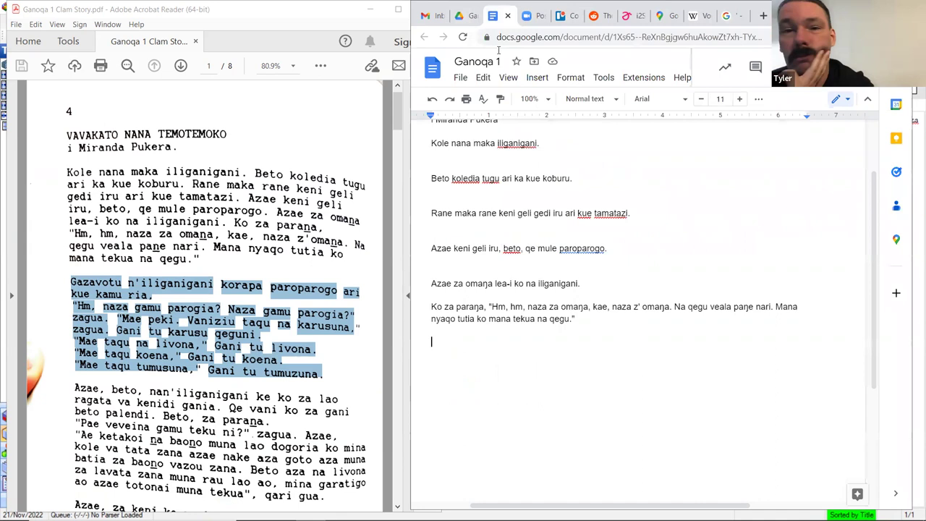
{"action": "type", "text": "Gazavotu n'iliganigani korapa paroparogo ari kue kamu riaa, \"Hm, naza gamu parogia? Naza gamu parogia?\" zagua. \"Mae peki. Vaniziu taqu na karusuna. zagua. Gani tu karusu qeguni. \"Mae taqu na livona,\" Gani tu livona. \"Mae taqu koena,\" Gani tu koena. \"Mae taqu tumusuna,' Gani tu tumuzuna."}
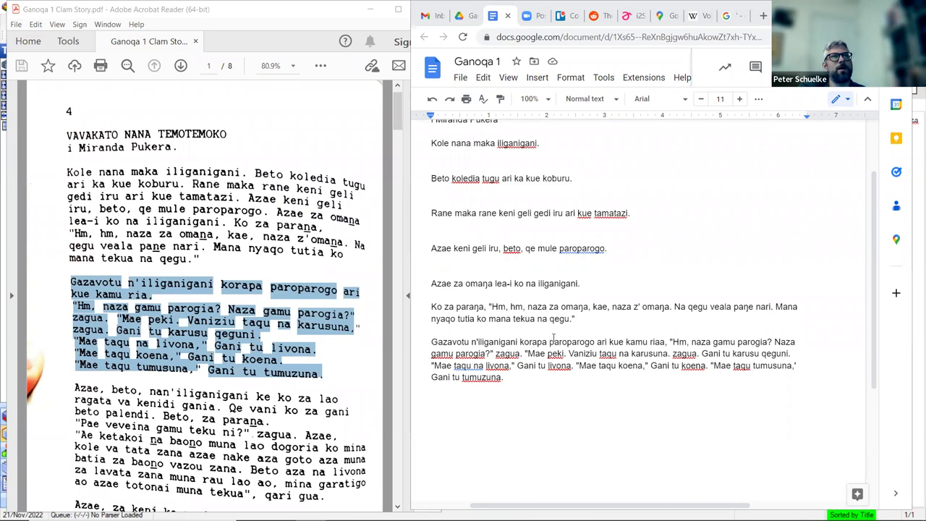
Correct "riaa" to "ria" in the pasted "Gazavotu" paragraph, following the PDF original.
{"action": "left_click", "coordinate": [269, 335]}
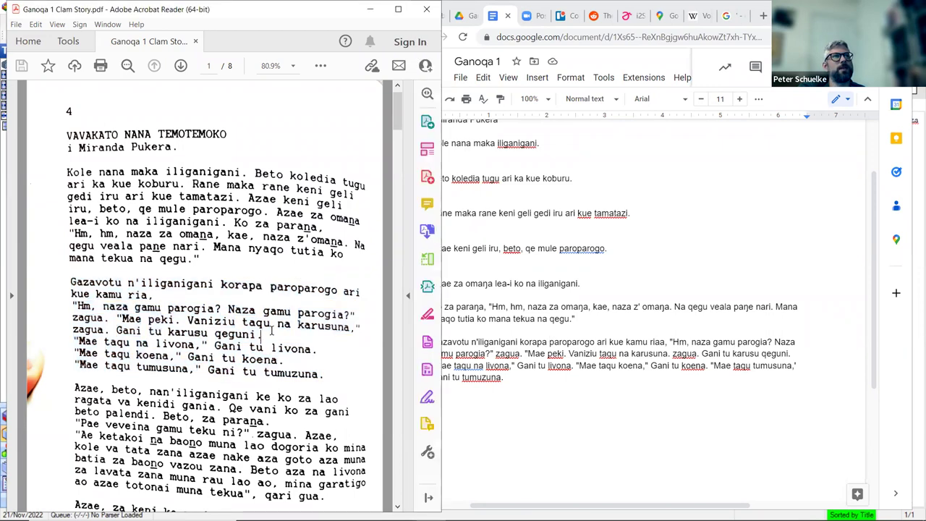
{"action": "left_click", "coordinate": [618, 330]}
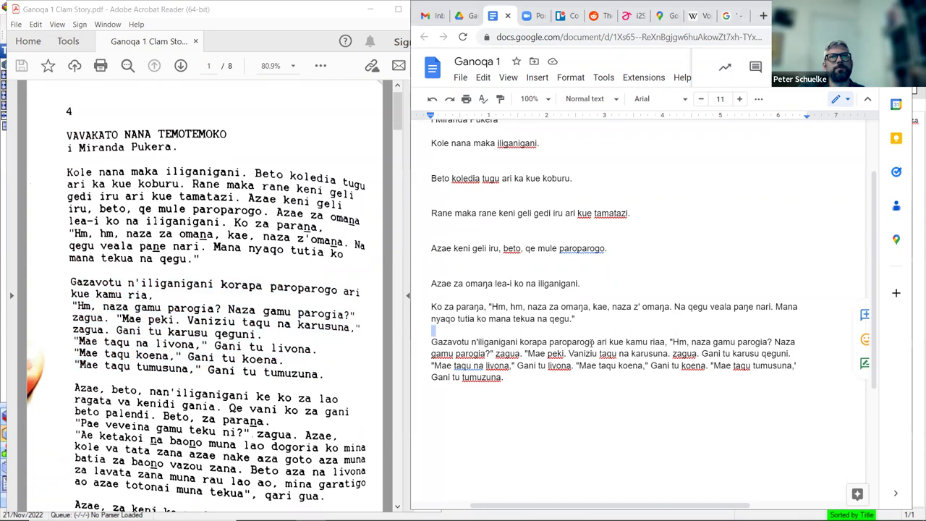
{"action": "left_click", "coordinate": [664, 341]}
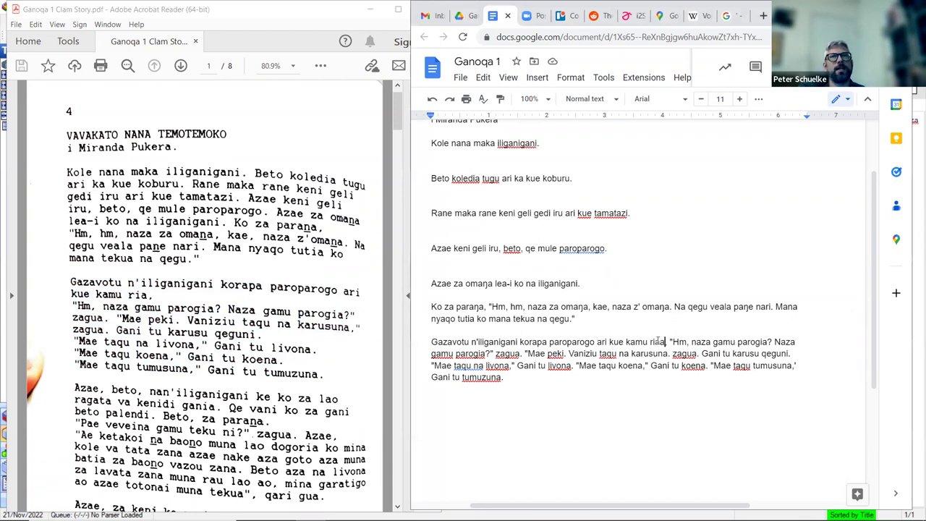
{"action": "key", "text": "BackSpace"}
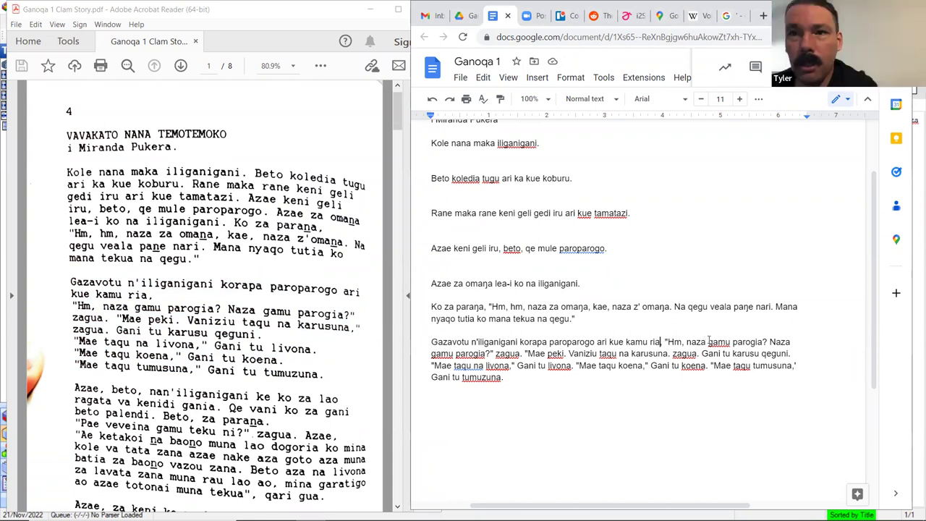
Compare the words "paroparogo" and "parogia" in the pasted paragraph and look over the earlier sentences of the document.
{"action": "double_click", "coordinate": [758, 343]}
{"action": "left_click_drag", "start_coordinate": [550, 342], "coordinate": [590, 341]}
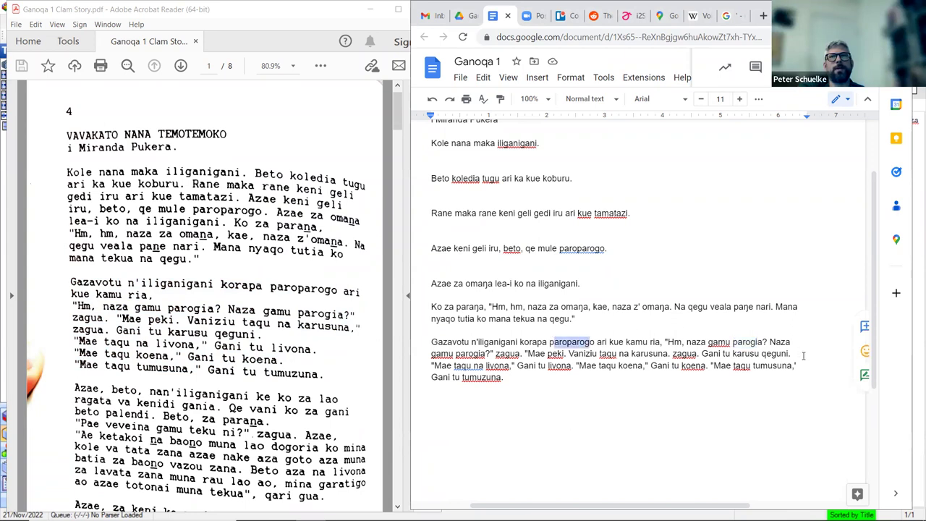
{"action": "left_click", "coordinate": [758, 343]}
{"action": "left_click_drag", "start_coordinate": [549, 341], "coordinate": [595, 341]}
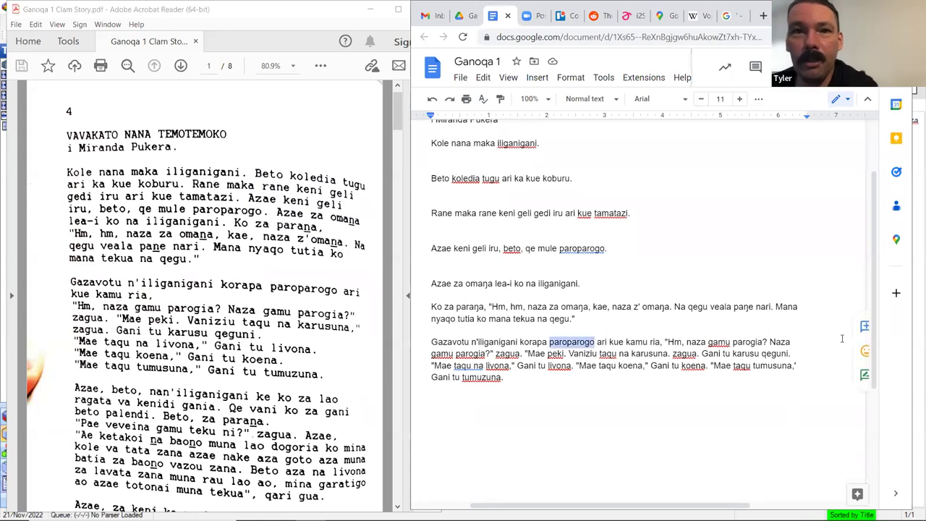
{"action": "left_click", "coordinate": [805, 342]}
{"action": "scroll", "coordinate": [657, 297], "scroll_direction": "up", "scroll_amount": 1}
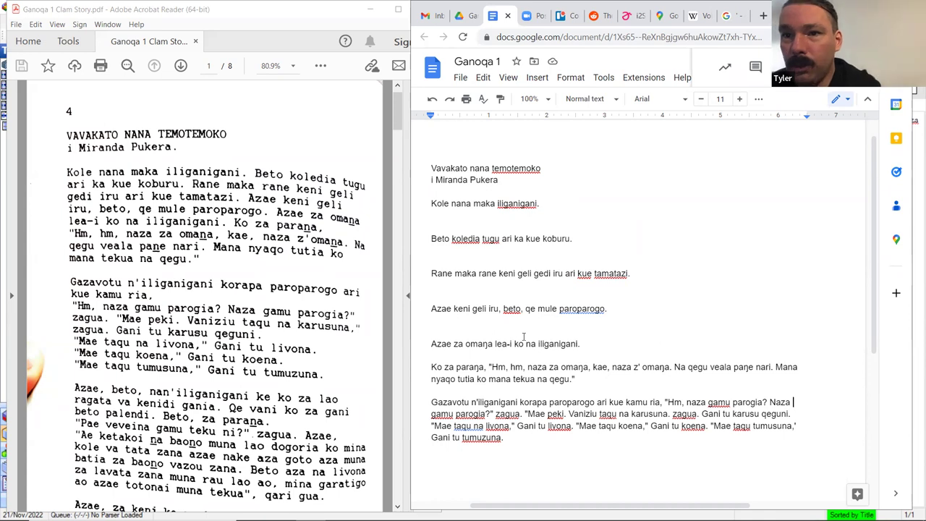
{"action": "scroll", "coordinate": [524, 337], "scroll_direction": "down", "scroll_amount": 1}
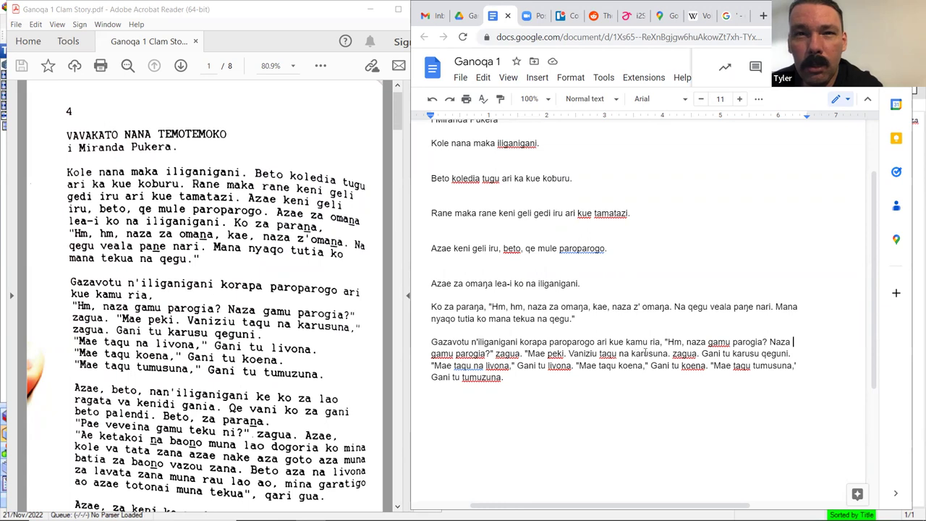
Replace the period after "karusuna" with a comma and a closing quotation mark, matching the PDF.
{"action": "left_click", "coordinate": [668, 353]}
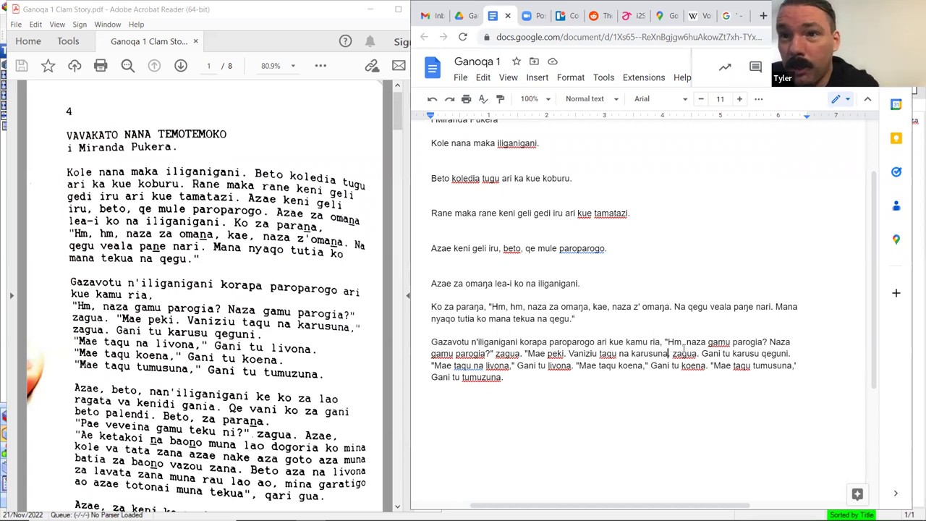
{"action": "key", "text": "BackSpace"}
{"action": "type", "text": ",\""}
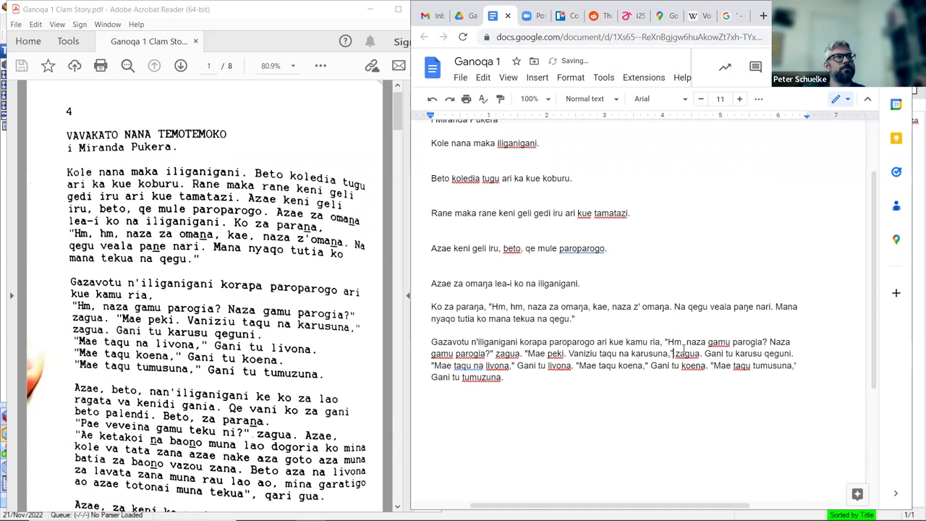
{"action": "left_click", "coordinate": [685, 352]}
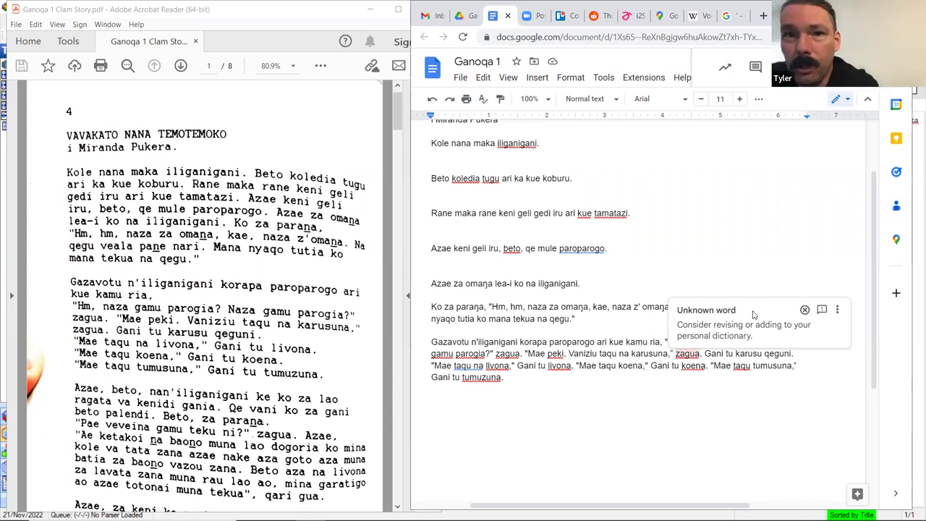
{"action": "left_click", "coordinate": [715, 392]}
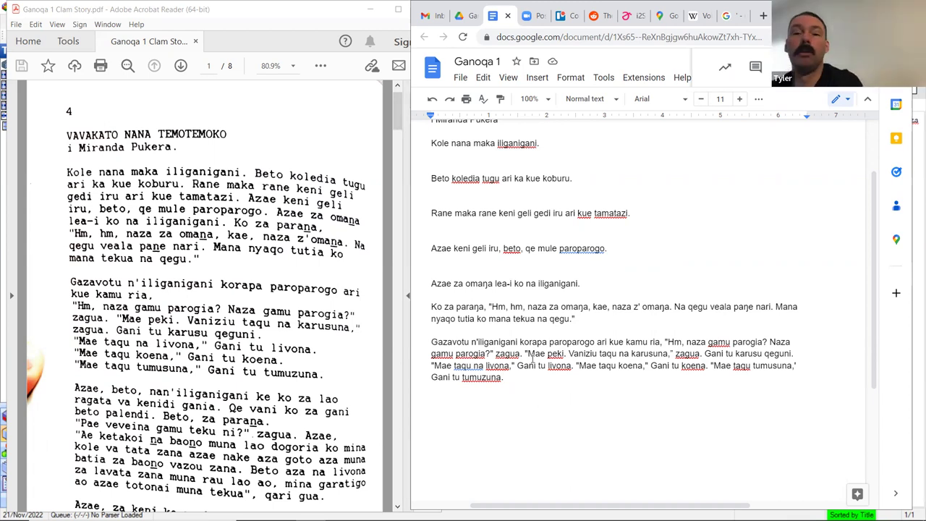
Copy the corrected "Gazavotu" paragraph into the FieldWorks baseline as a new paragraph after "na qegu." and check it in the Gloss view.
{"action": "left_click", "coordinate": [432, 345]}
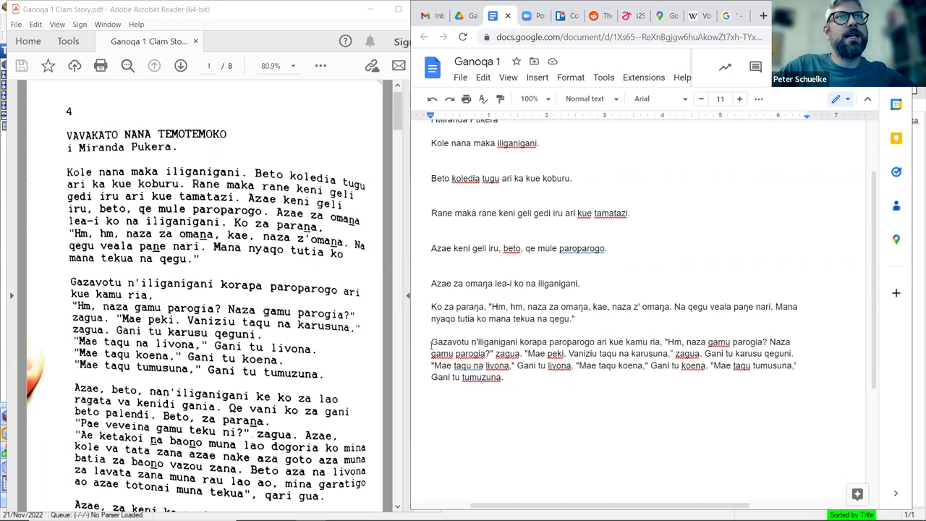
{"action": "left_click_drag", "start_coordinate": [431, 343], "coordinate": [555, 388]}
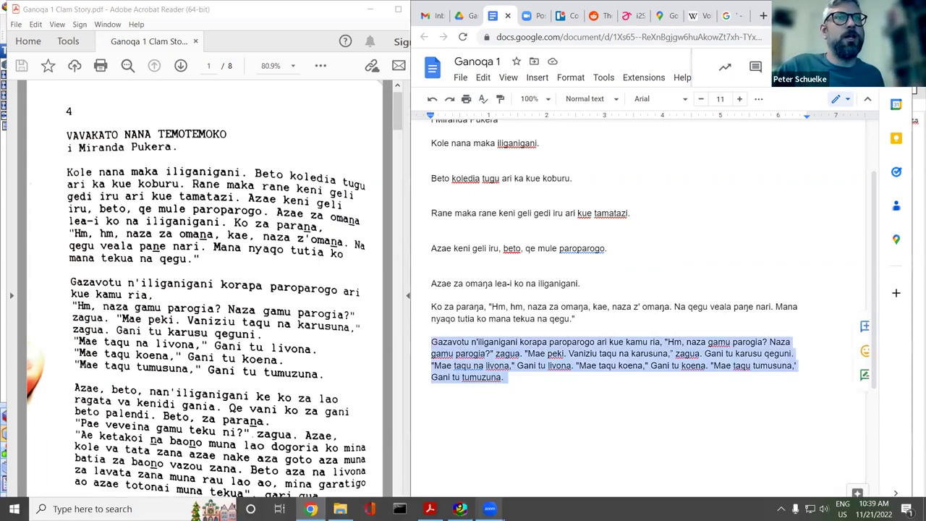
{"action": "mouse_move", "coordinate": [490, 509]}
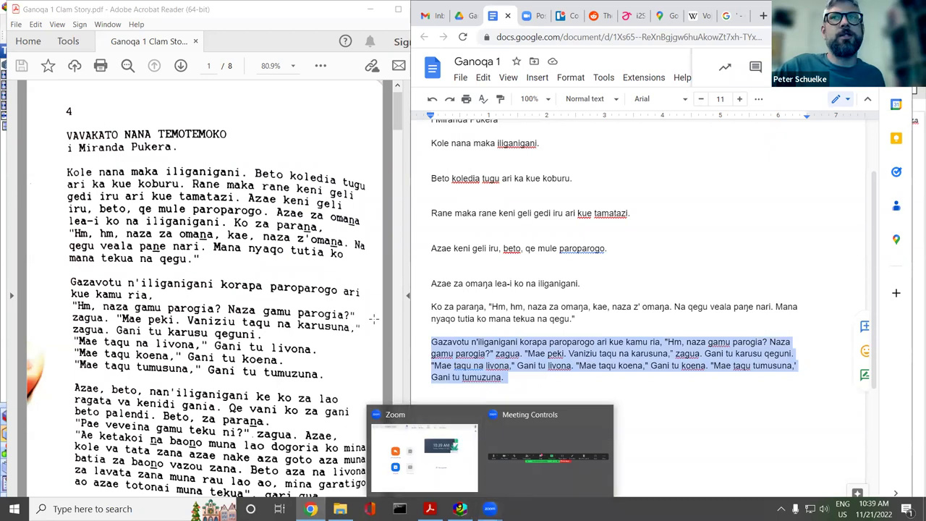
{"action": "left_click", "coordinate": [461, 508]}
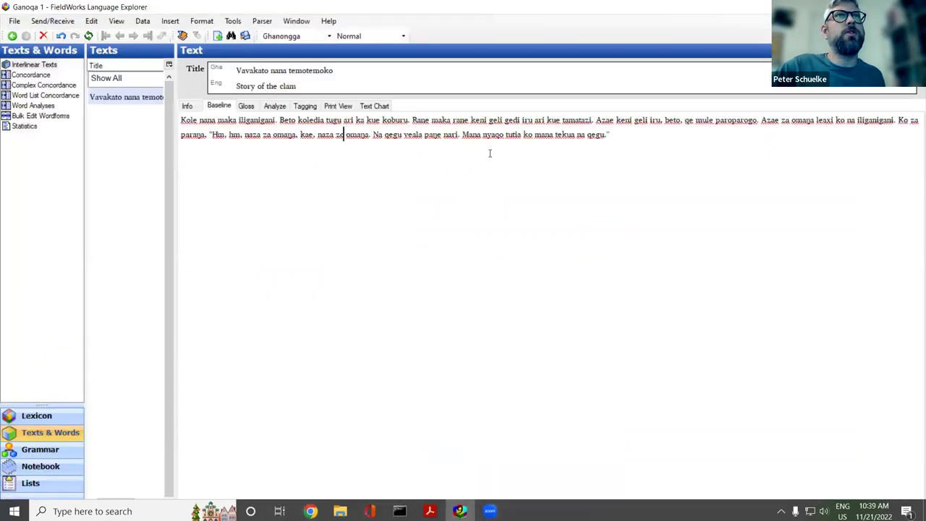
{"action": "left_click", "coordinate": [617, 131]}
{"action": "key", "text": "Return"}
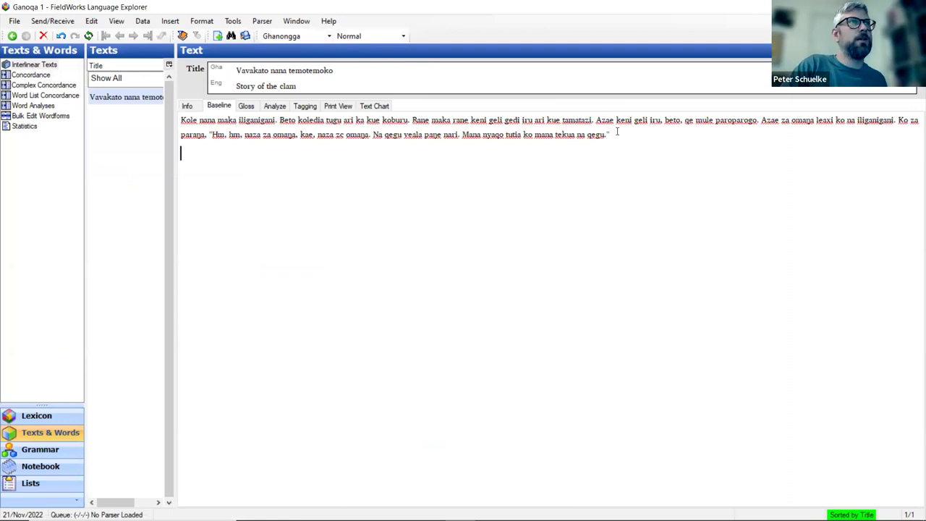
{"action": "key", "text": "Return"}
{"action": "type", "text": "Gazavotu n'Iliganigani korapa paroparogo ari kue kamu ria. \"Hm, naza gamu parogia? Naza gamu parogia?\" zagua. \"Mae peki. Vaniziu taqu na karuruna,\" zagua. Gani tu karusu qeguni. \"Mae taqu na livona,\" Gani tu livona. \"Mae taqu koena.\" Gani tu koena. \"Mae taqu tumuzuna.\" Gani tu tumuzuna."}
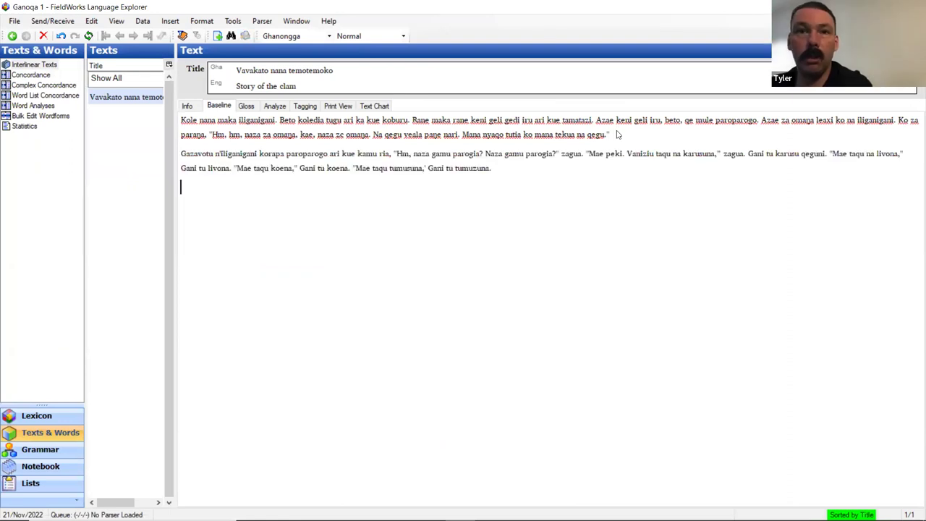
{"action": "left_click", "coordinate": [246, 106]}
{"action": "scroll", "coordinate": [287, 175], "scroll_direction": "down", "scroll_amount": 8}
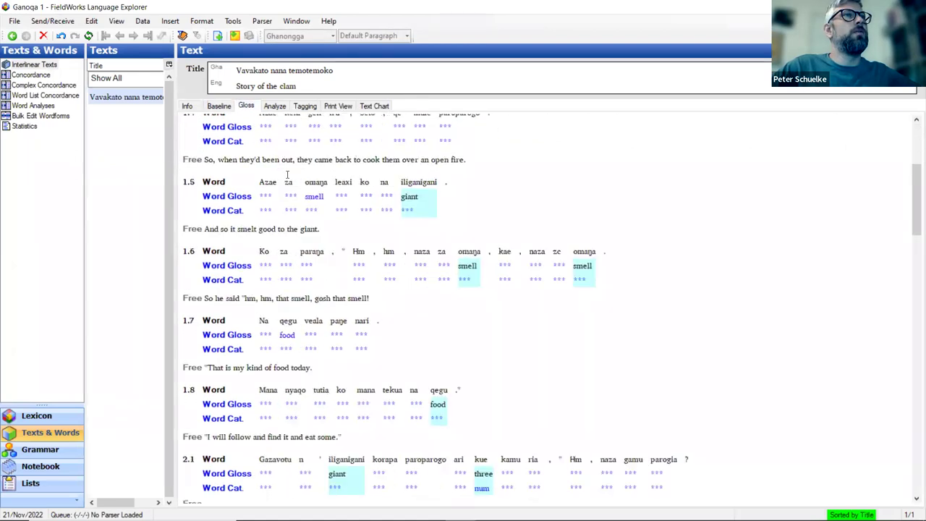
Enter "The giant jumped out of the forest while the three were still grilling a crab over an open fire." as line 2.1's free translation.
{"action": "scroll", "coordinate": [288, 175], "scroll_direction": "up", "scroll_amount": 2}
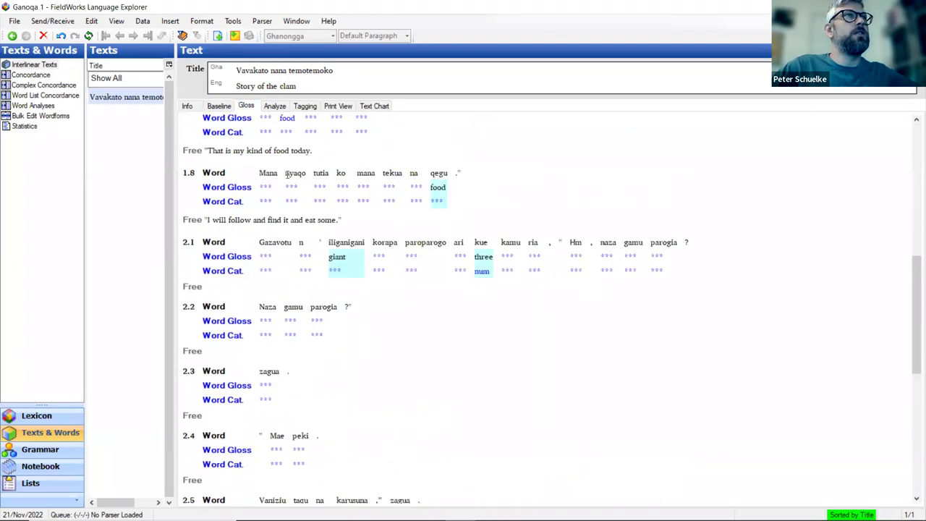
{"action": "scroll", "coordinate": [288, 174], "scroll_direction": "down", "scroll_amount": 5}
{"action": "scroll", "coordinate": [288, 175], "scroll_direction": "up", "scroll_amount": 2}
{"action": "scroll", "coordinate": [287, 174], "scroll_direction": "up", "scroll_amount": 2}
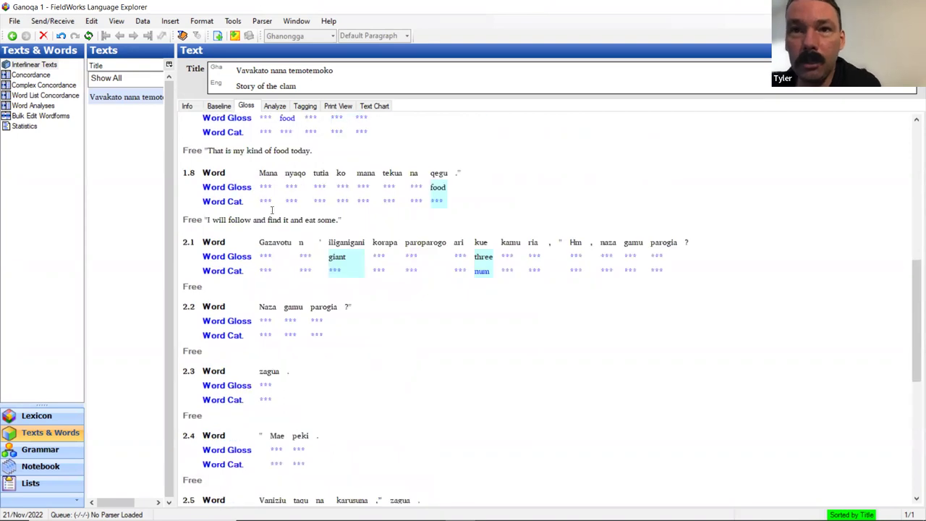
{"action": "left_click", "coordinate": [248, 288]}
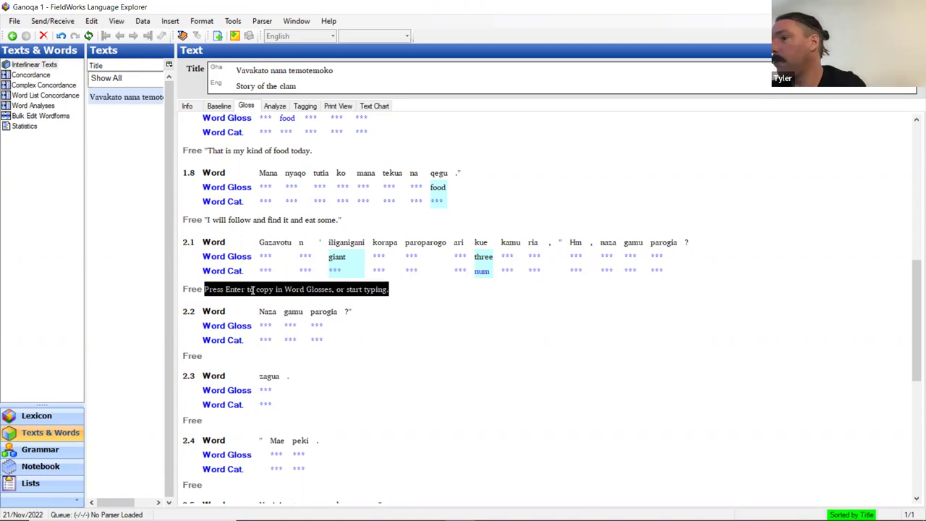
{"action": "type", "text": "The gia"}
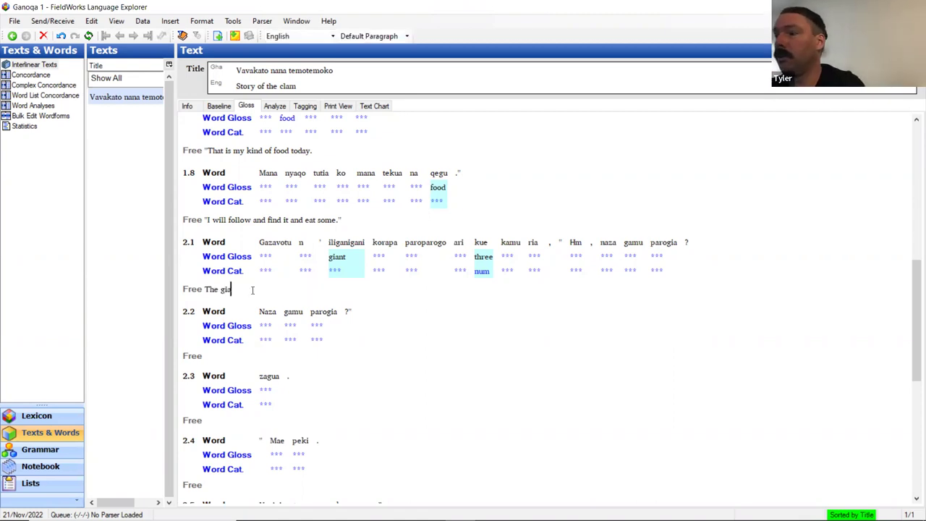
{"action": "type", "text": "nt jumped ou"}
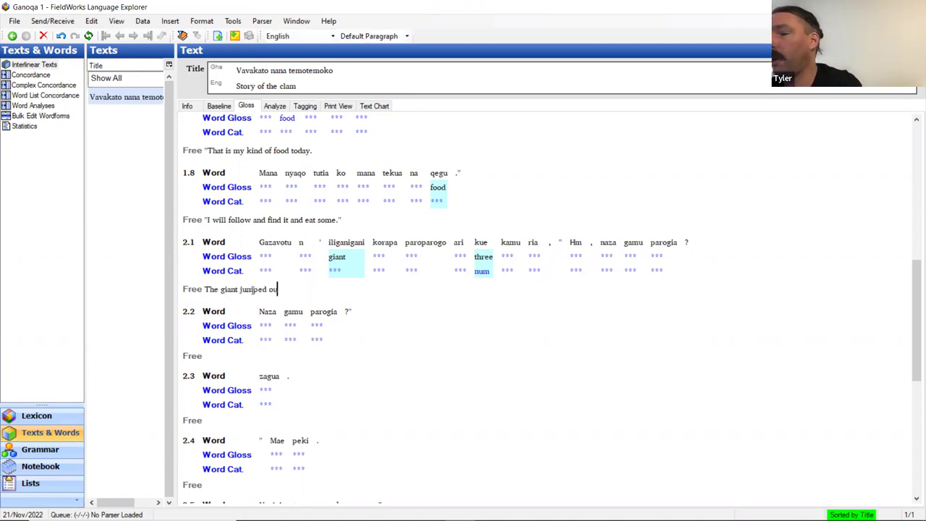
{"action": "type", "text": "t of the fo"}
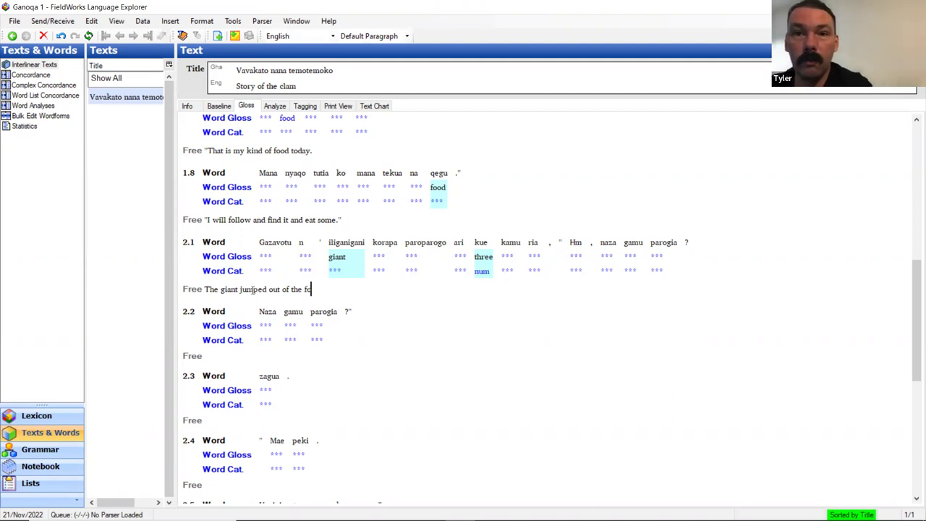
{"action": "type", "text": "rest while the"}
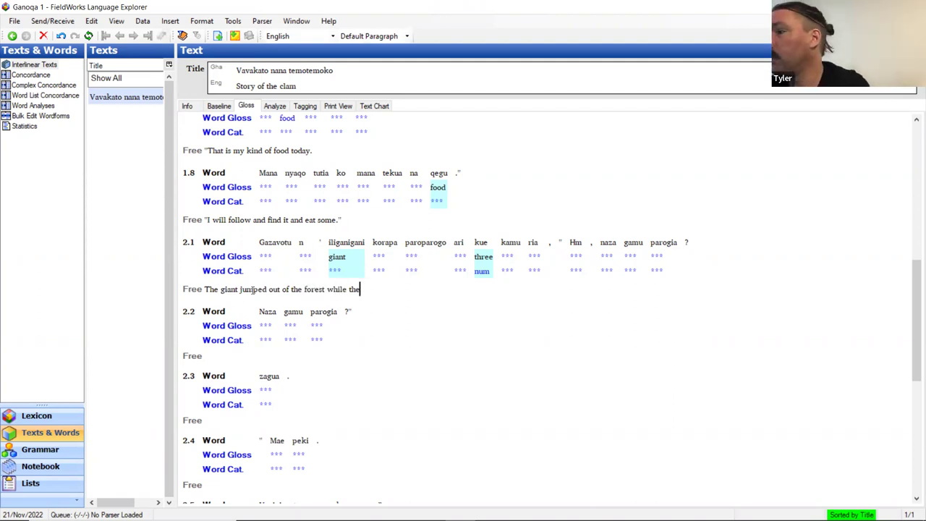
{"action": "type", "text": " three were still gf"}
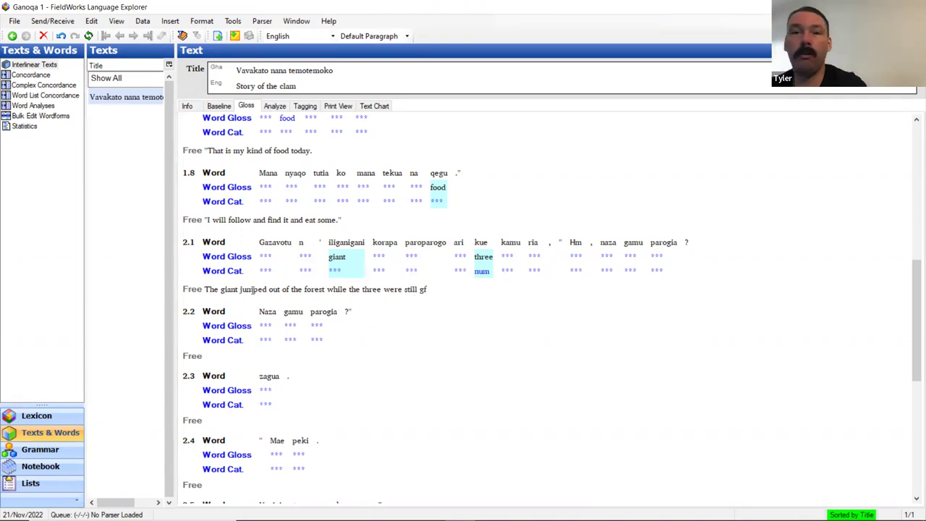
{"action": "key", "text": "BackSpace"}
{"action": "type", "text": "ril"}
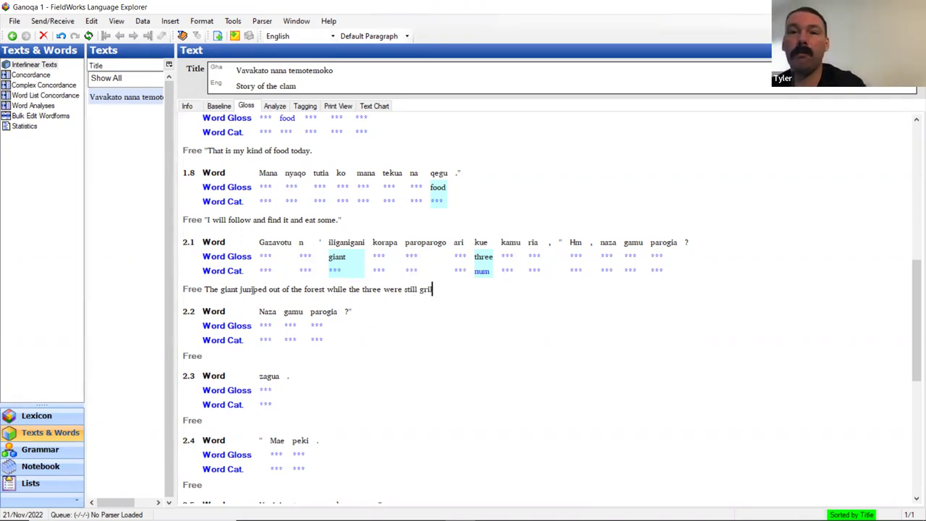
{"action": "type", "text": "ling a crab ob"}
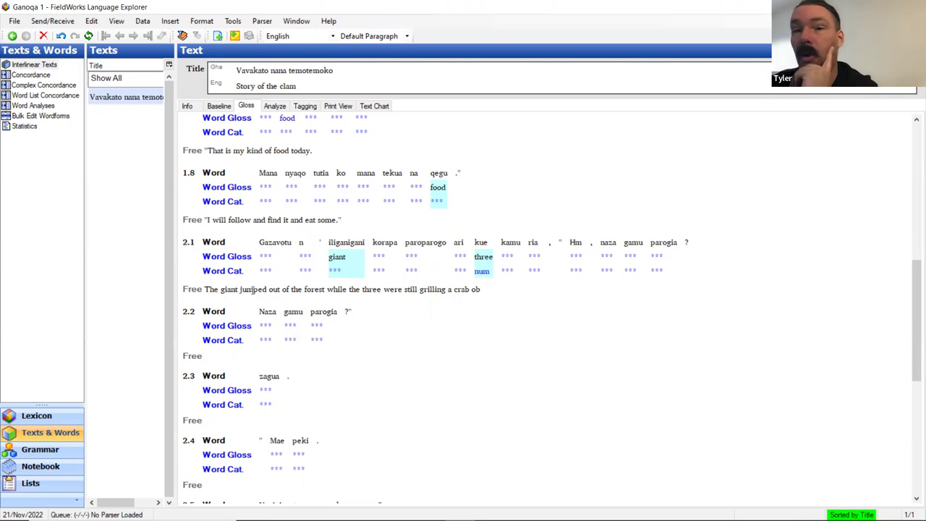
{"action": "key", "text": "BackSpace"}
{"action": "type", "text": "ver "}
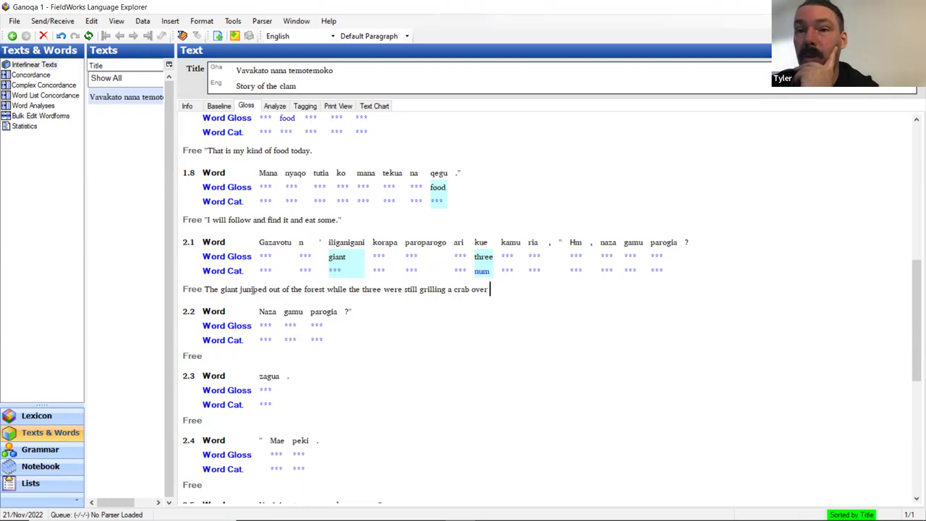
{"action": "type", "text": "an open fire."}
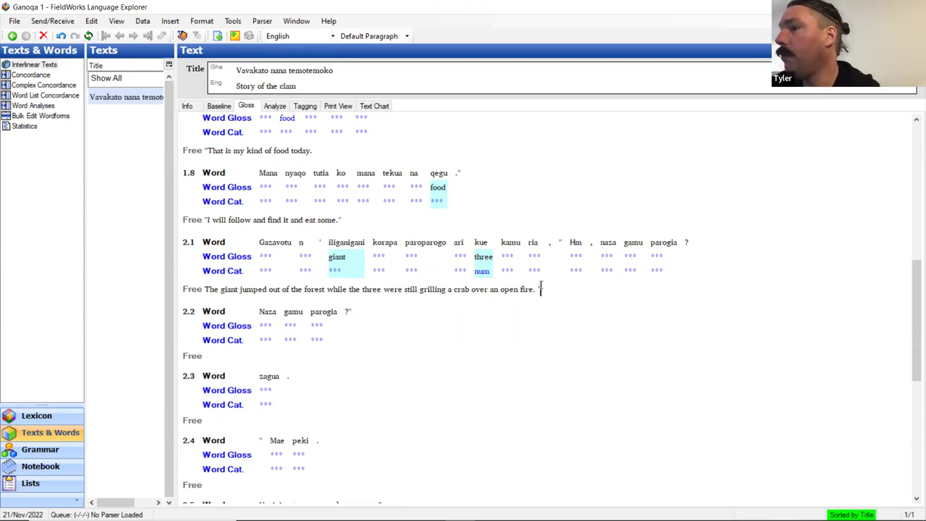
Append "Hm, what are you cooking?" to the free translation of line 2.1, with an opening quotation mark only.
{"action": "type", "text": "\"Hm, w"}
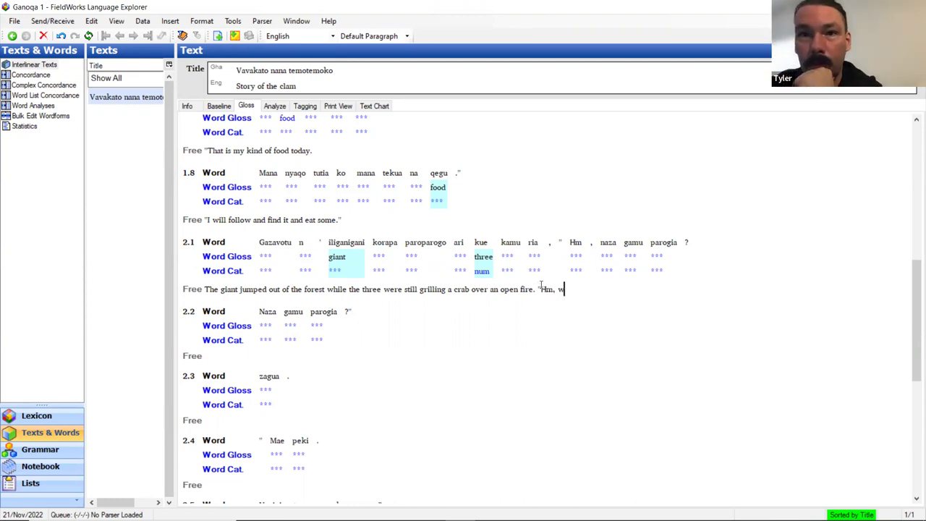
{"action": "type", "text": "hat are you"}
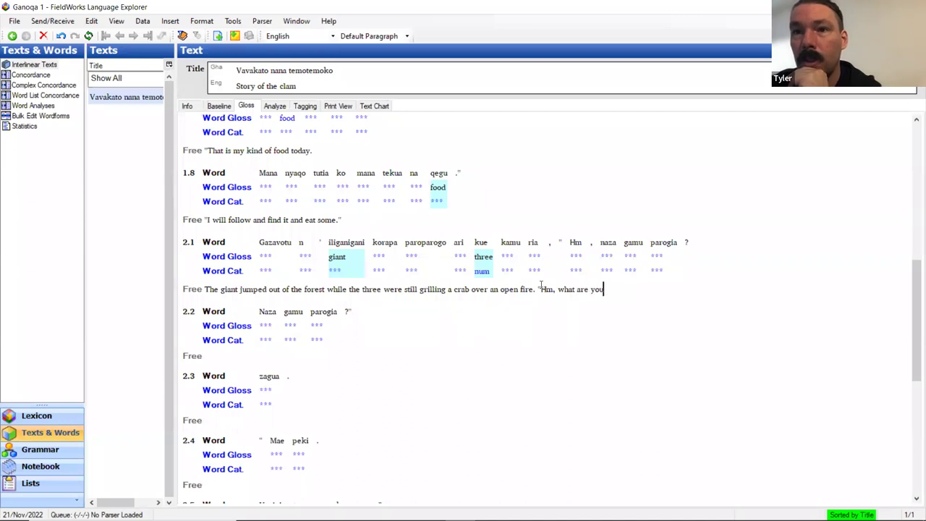
{"action": "type", "text": " cooki"}
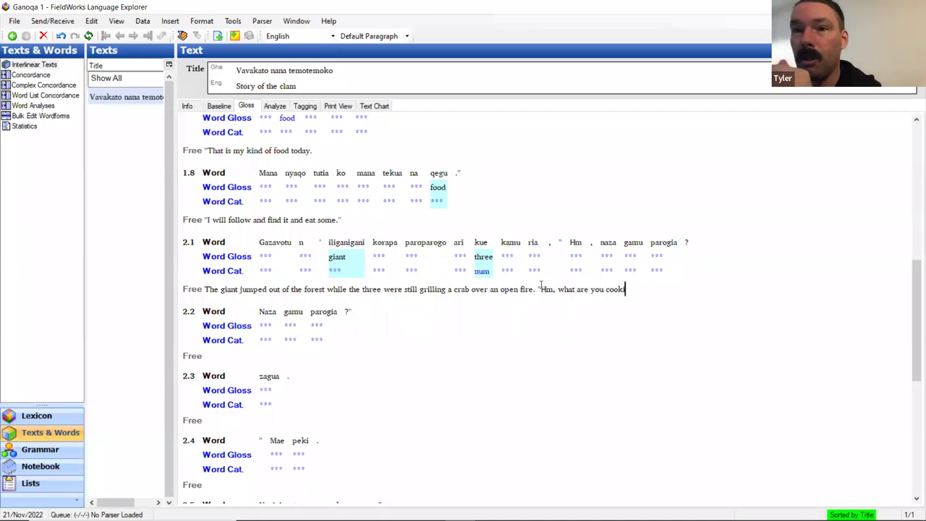
{"action": "type", "text": "ng?"}
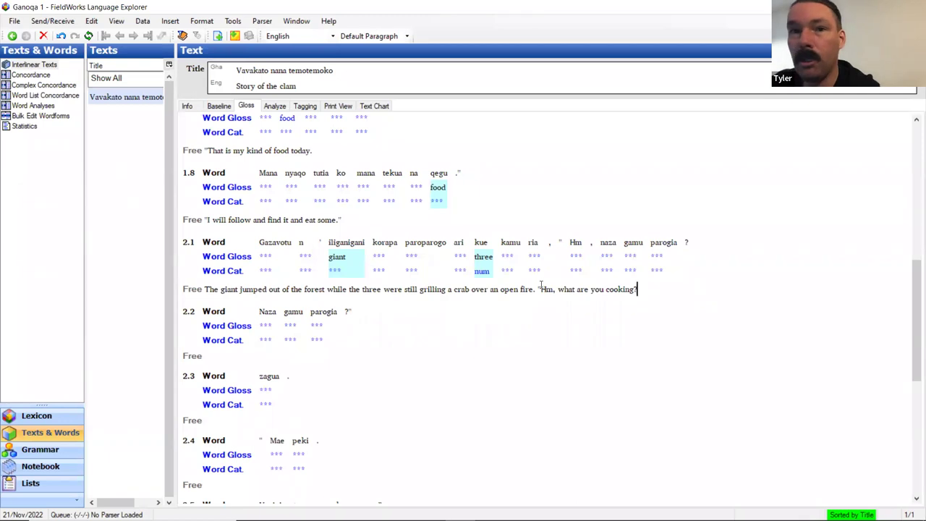
Enter "What are you cooking?" in quotation marks as the free translation of line 2.2.
{"action": "left_click", "coordinate": [250, 357]}
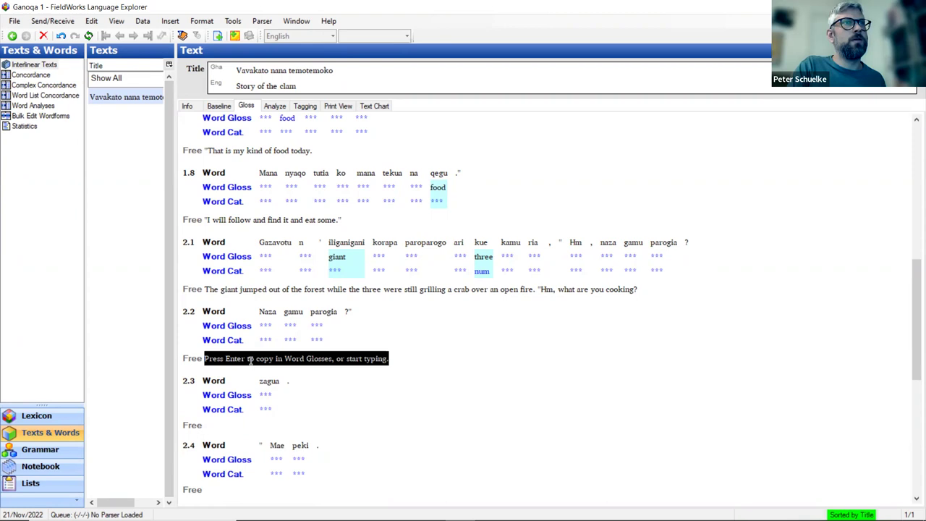
{"action": "left_click", "coordinate": [249, 360]}
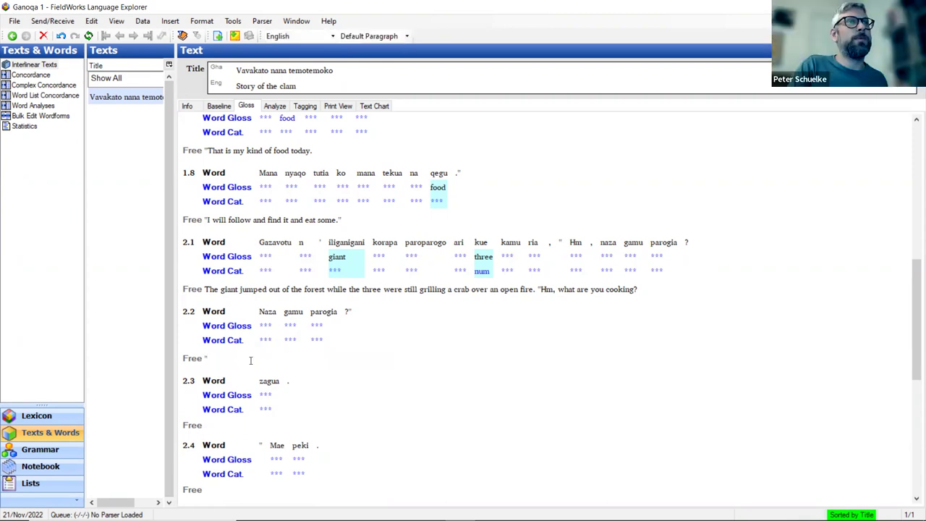
{"action": "type", "text": "\"Wha"}
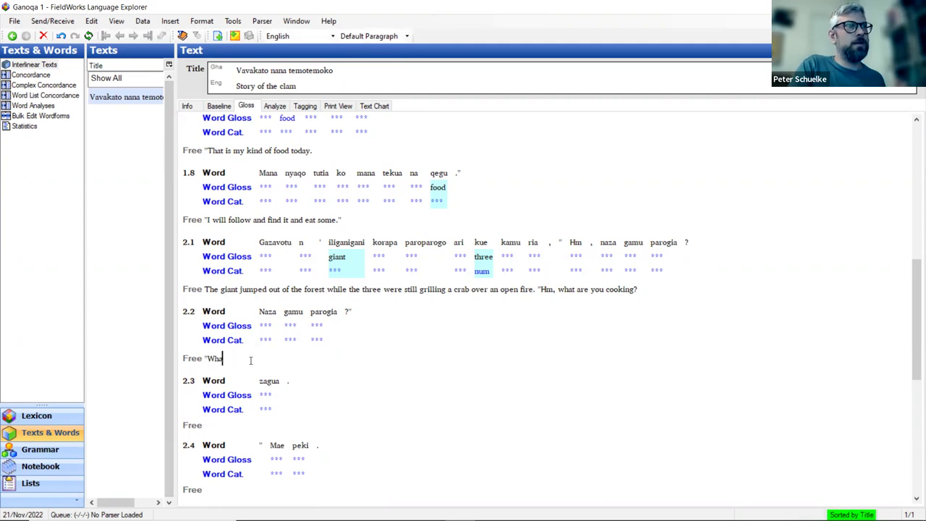
{"action": "type", "text": "t are"}
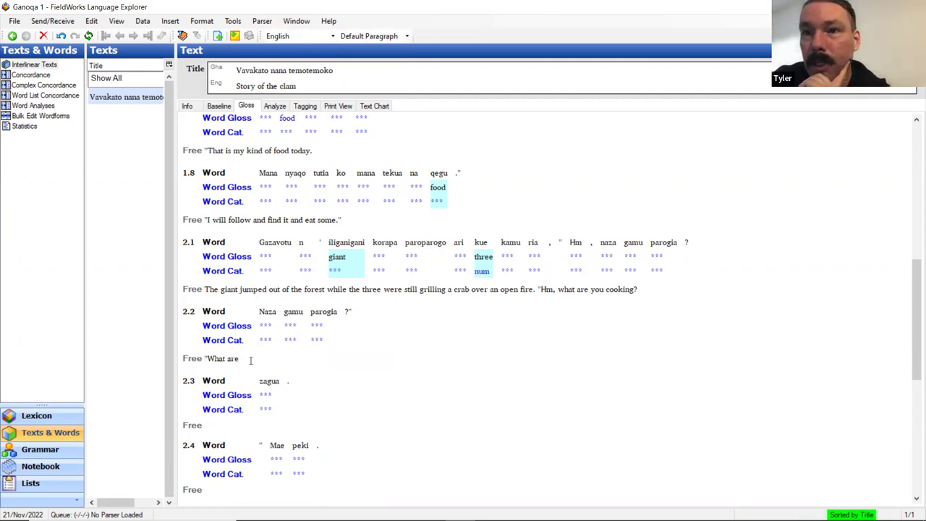
{"action": "type", "text": "you cooking?\""}
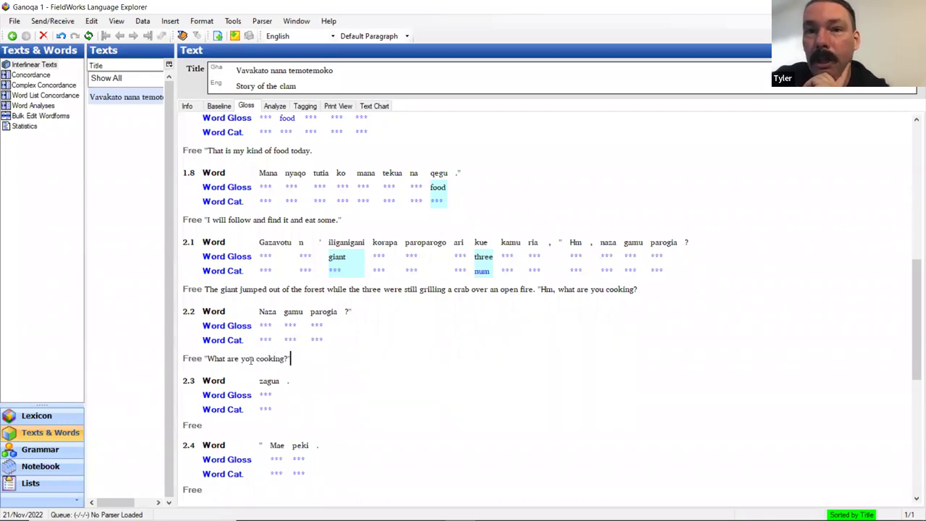
Enter "he said." as the free translation of line 2.3, "zagua".
{"action": "left_click", "coordinate": [220, 426]}
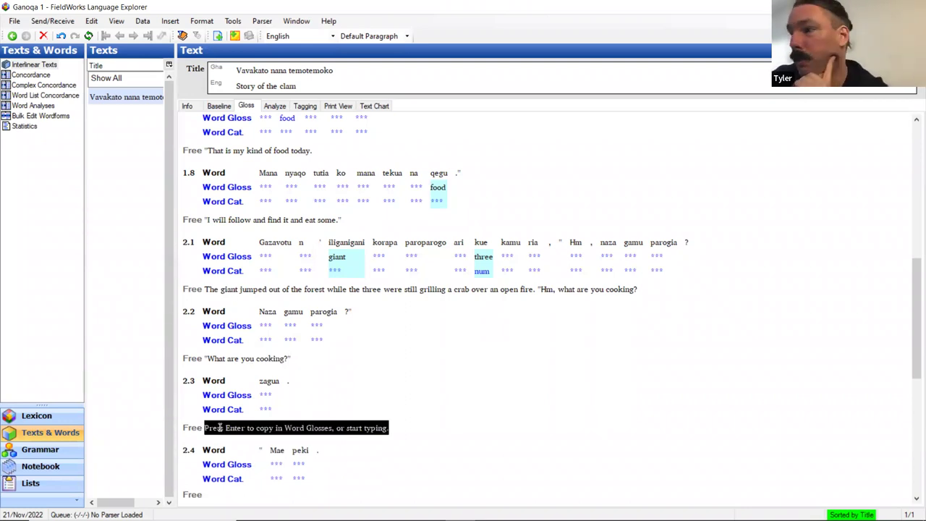
{"action": "type", "text": "he sais ="}
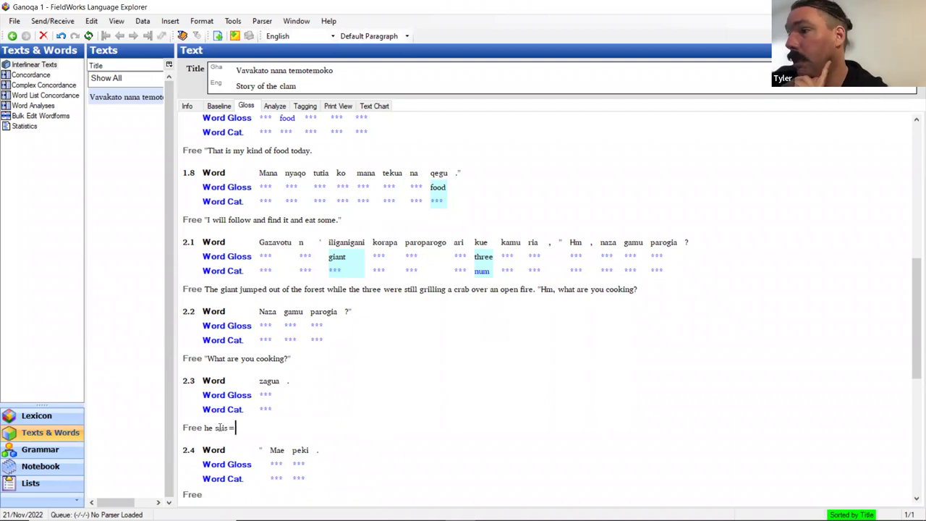
{"action": "key", "text": "BackSpace"}
{"action": "type", "text": "d."}
Enter "Give me a little bit." as the free translation of line 2.4, with an opening quotation mark only.
{"action": "scroll", "coordinate": [262, 279], "scroll_direction": "down", "scroll_amount": 5}
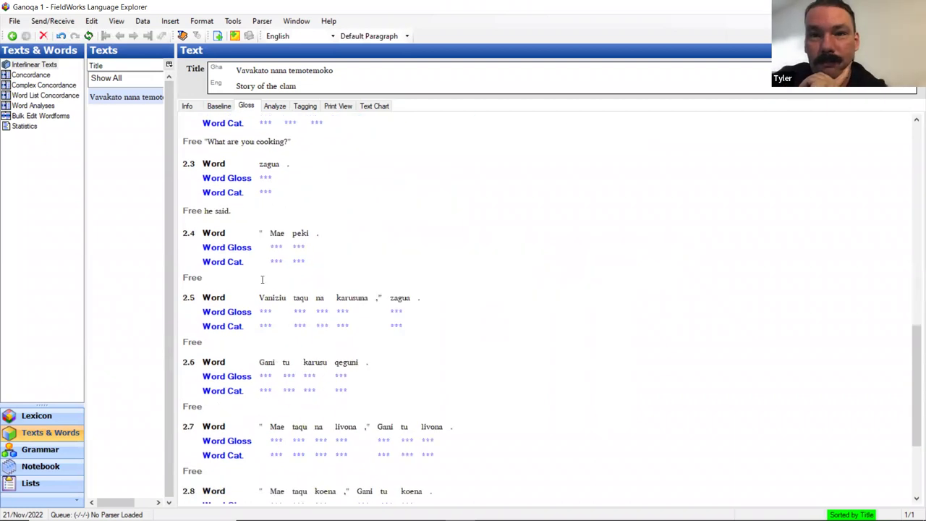
{"action": "left_click", "coordinate": [241, 278]}
{"action": "type", "text": "\""}
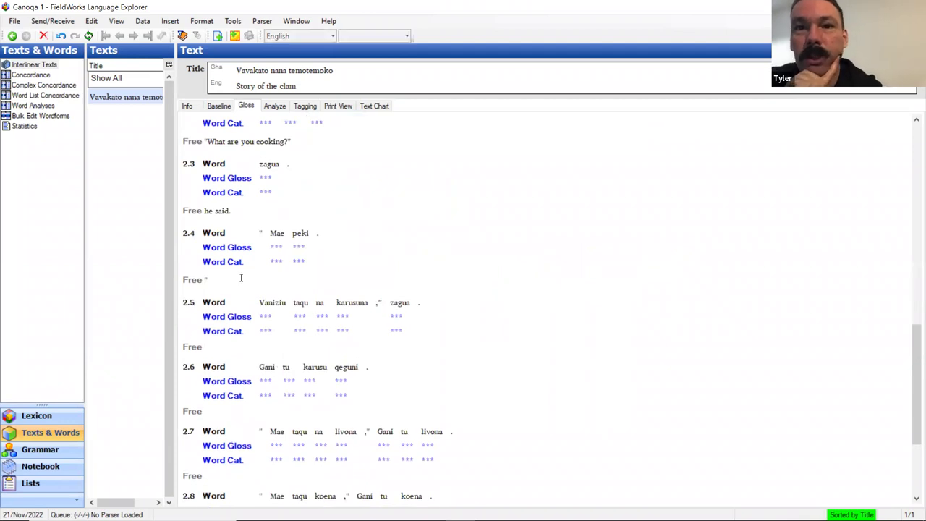
{"action": "type", "text": "Give me a little bit"}
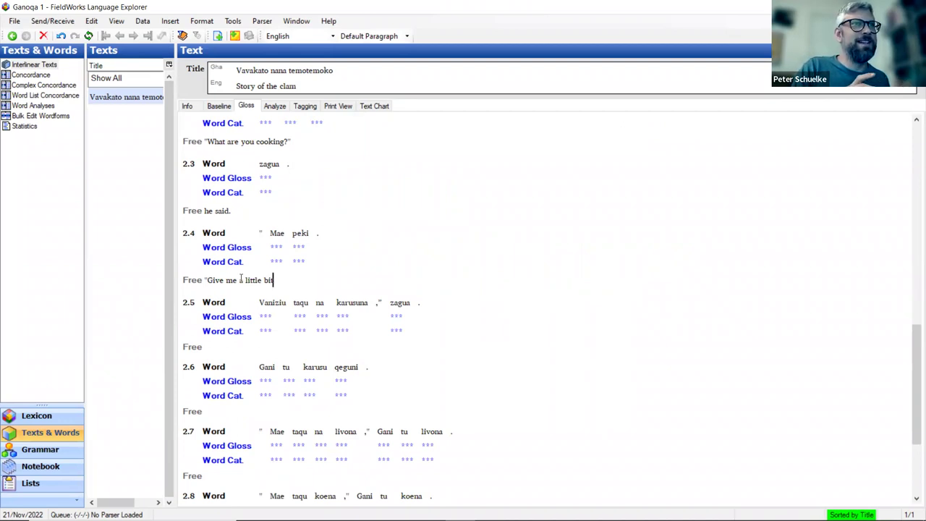
{"action": "type", "text": "."}
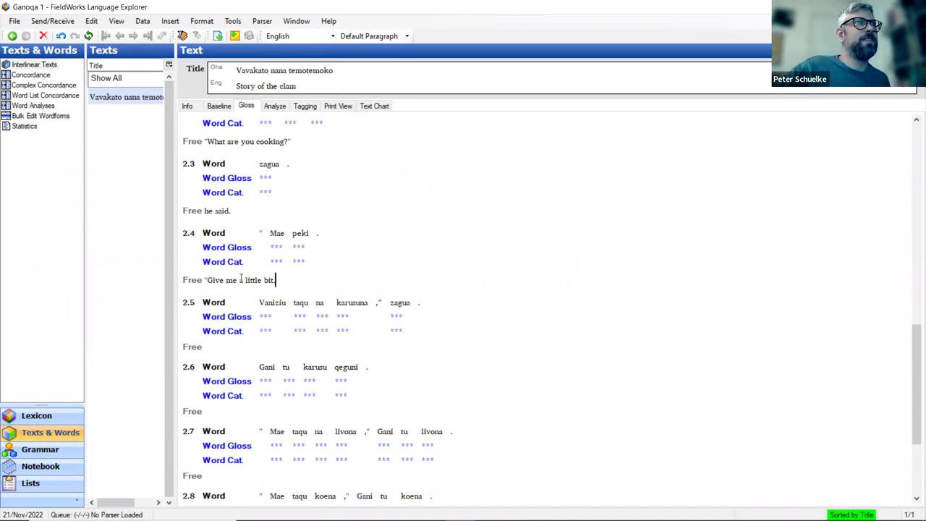
Enter the free translation of line 2.5 as "Give me a leg," [he said.], with the speech in quotation marks and the rest in square brackets.
{"action": "left_click", "coordinate": [238, 347]}
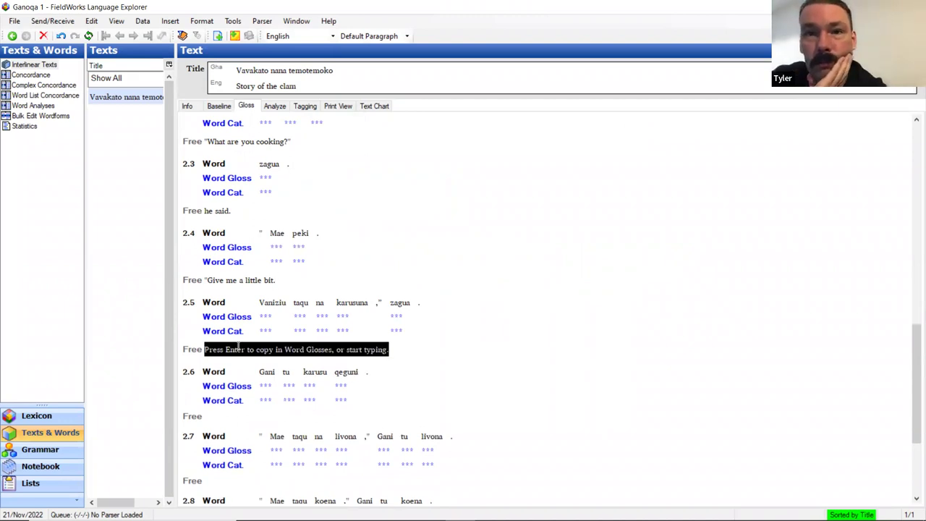
{"action": "type", "text": "\""}
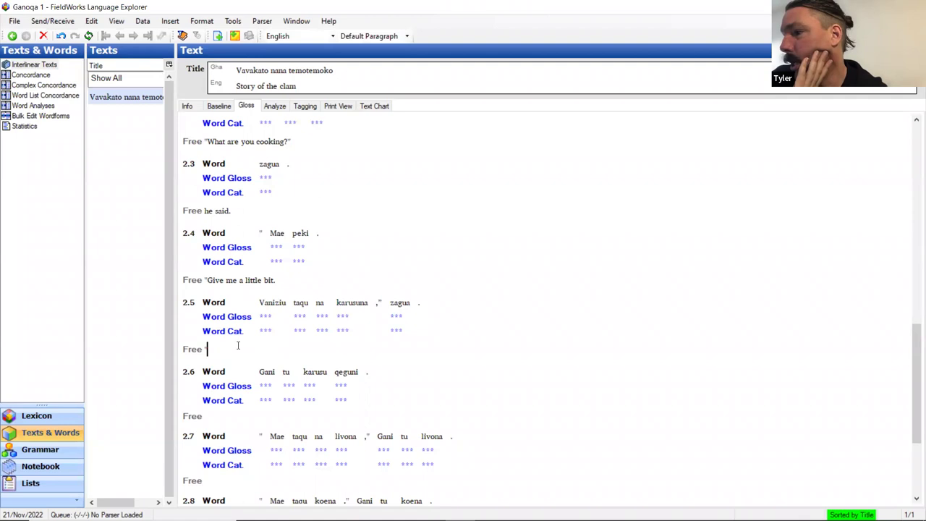
{"action": "type", "text": "Give me a leg"}
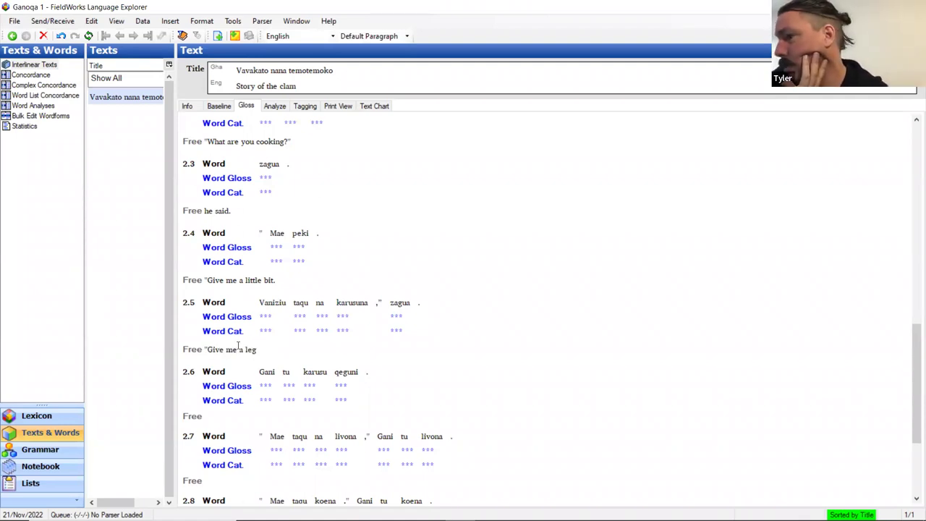
{"action": "type", "text": ",\""}
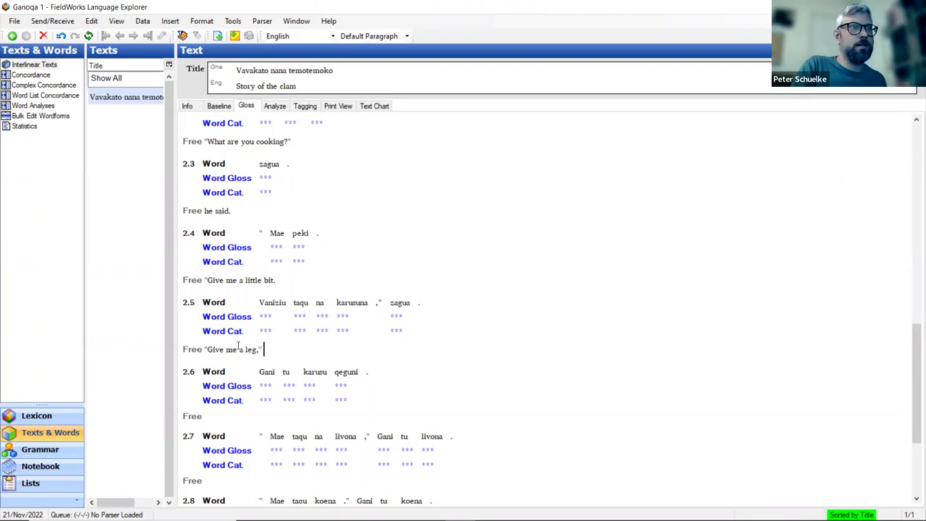
{"action": "type", "text": " he said"}
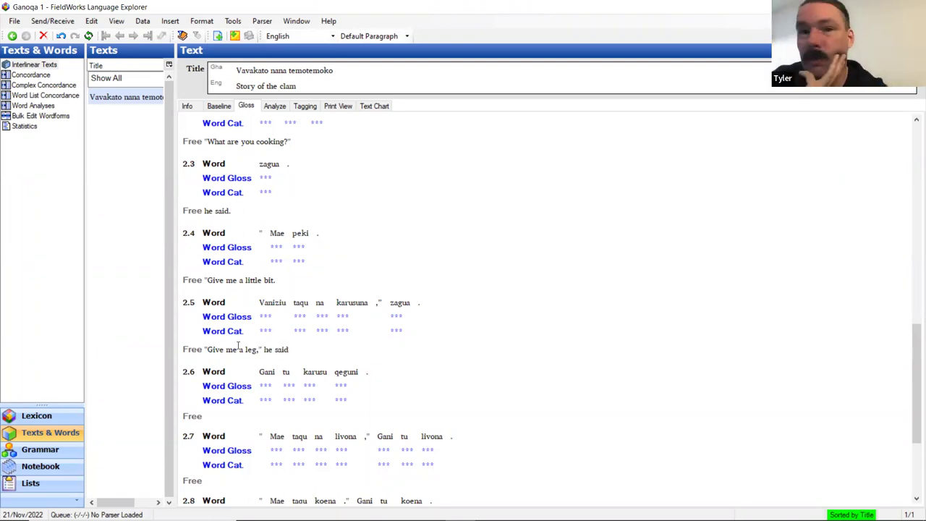
{"action": "type", "text": "."}
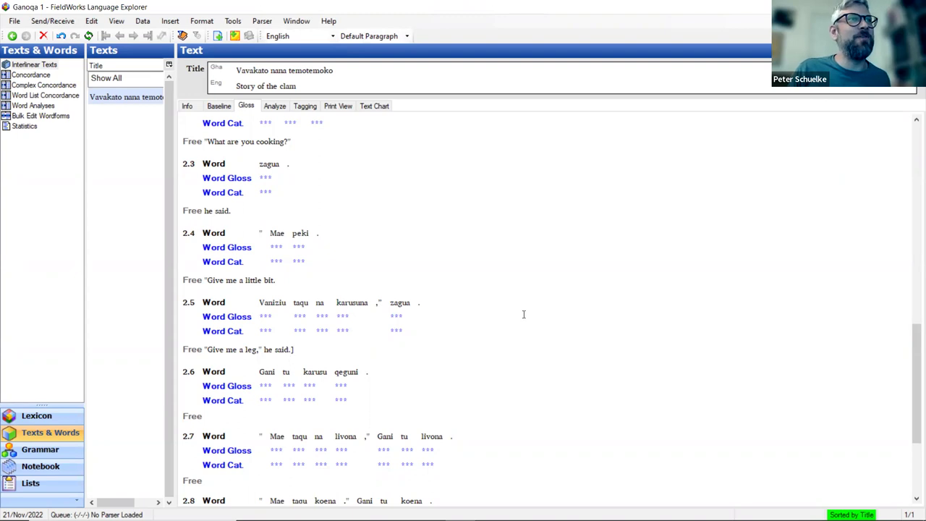
{"action": "type", "text": "["}
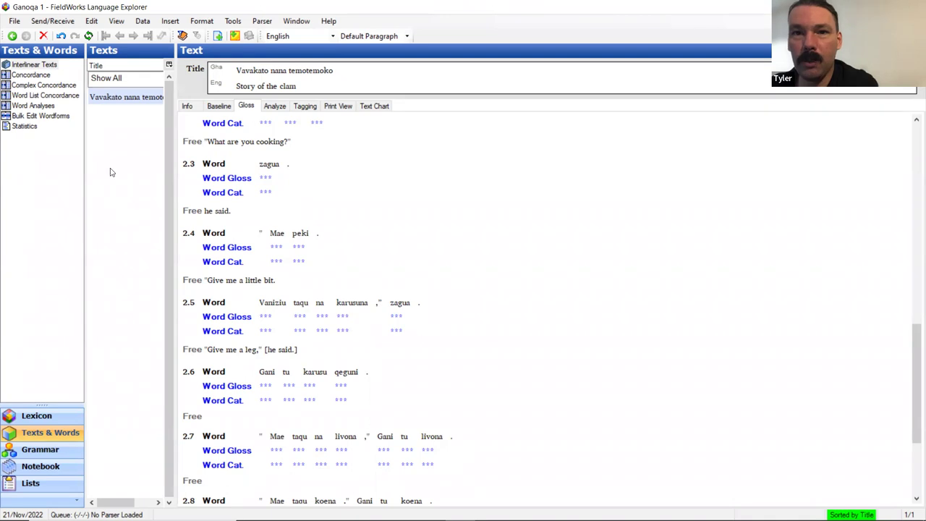
Enter "He ate the leg." as the free translation of line 2.6.
{"action": "left_click", "coordinate": [233, 411]}
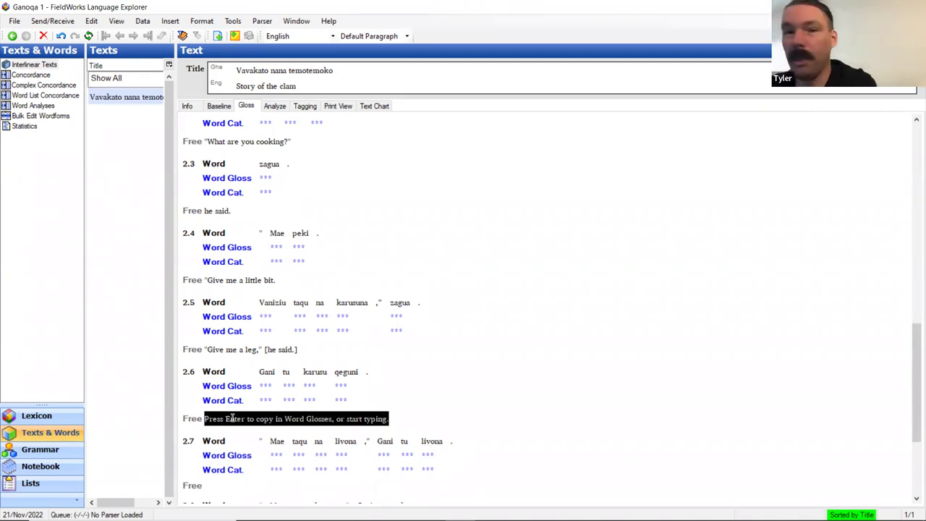
{"action": "type", "text": "He ate"}
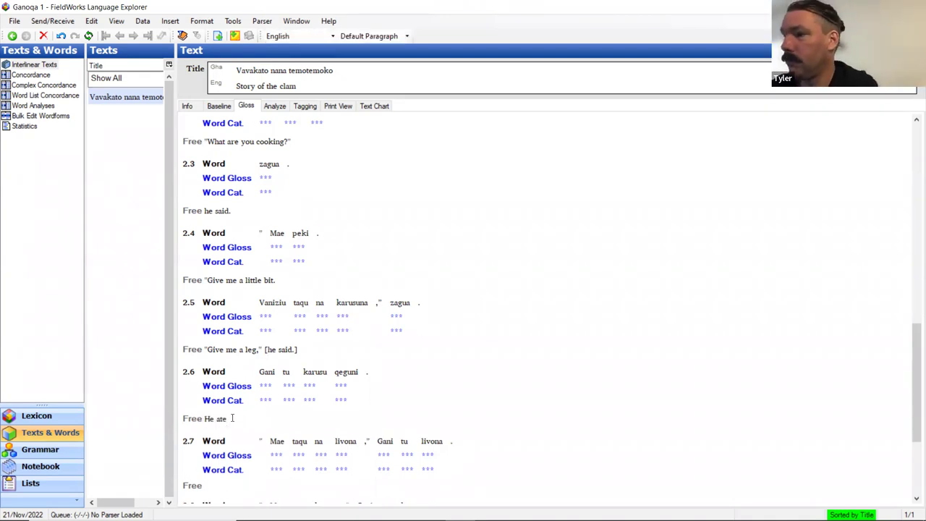
{"action": "type", "text": " the leg."}
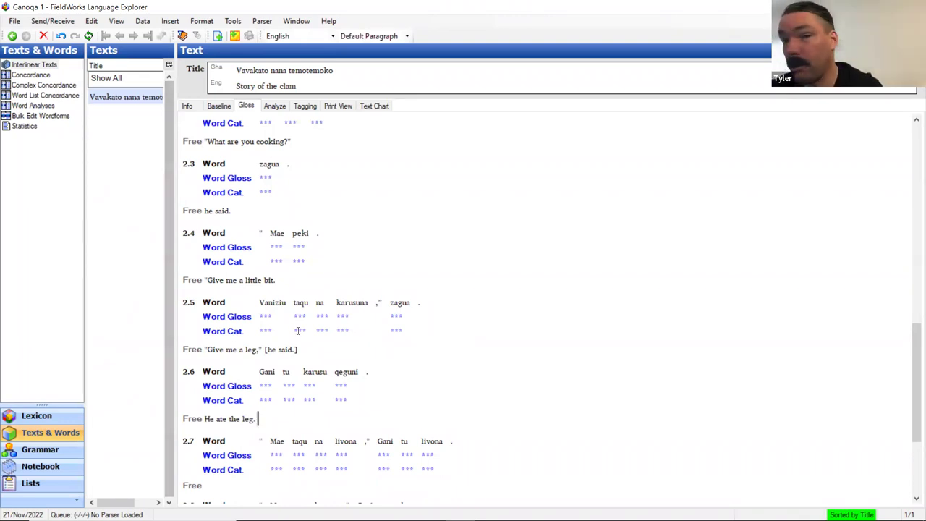
Enter the free translation of line 2.7 as "Give me the big claw." He ate the big claw., with only the speech in quotation marks.
{"action": "scroll", "coordinate": [298, 332], "scroll_direction": "down", "scroll_amount": 3}
{"action": "left_click", "coordinate": [246, 357]}
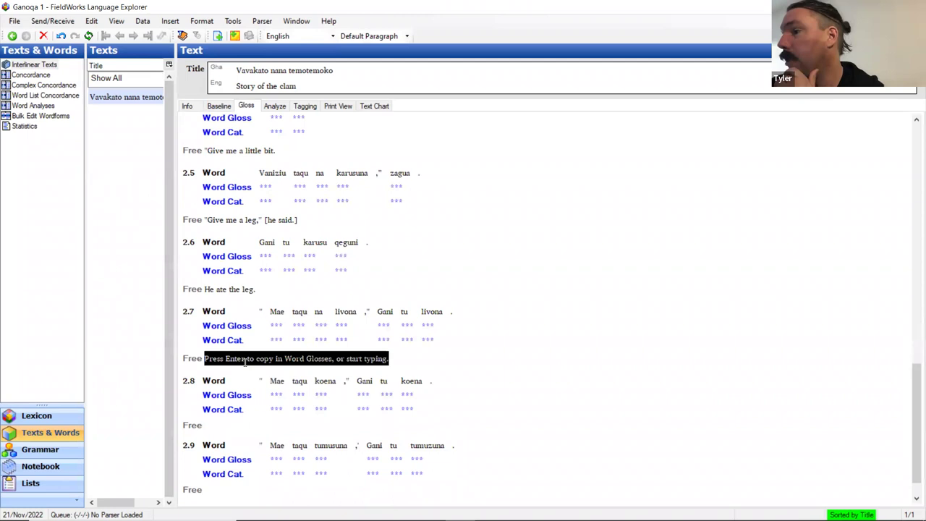
{"action": "type", "text": "\"Giv"}
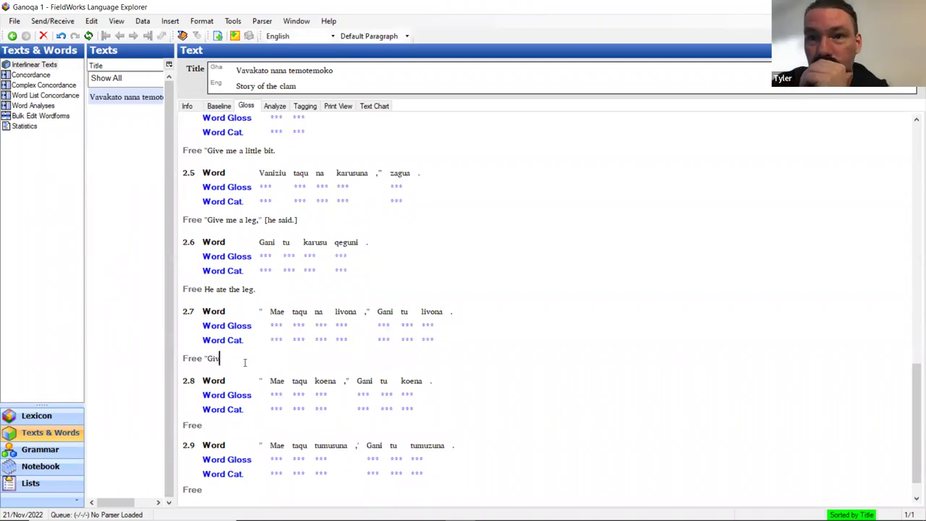
{"action": "type", "text": "e me the big v"}
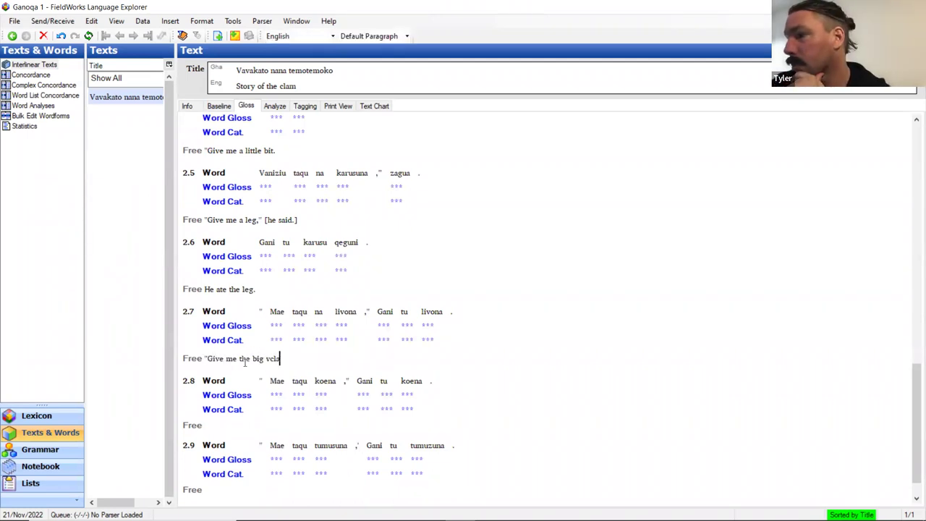
{"action": "key", "text": "BackSpace"}
{"action": "type", "text": "cl"}
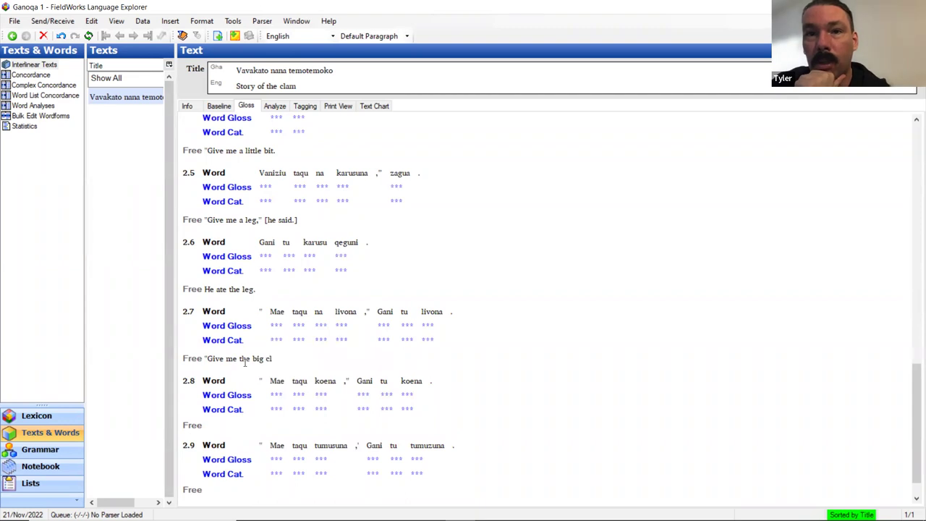
{"action": "type", "text": "asw.\""}
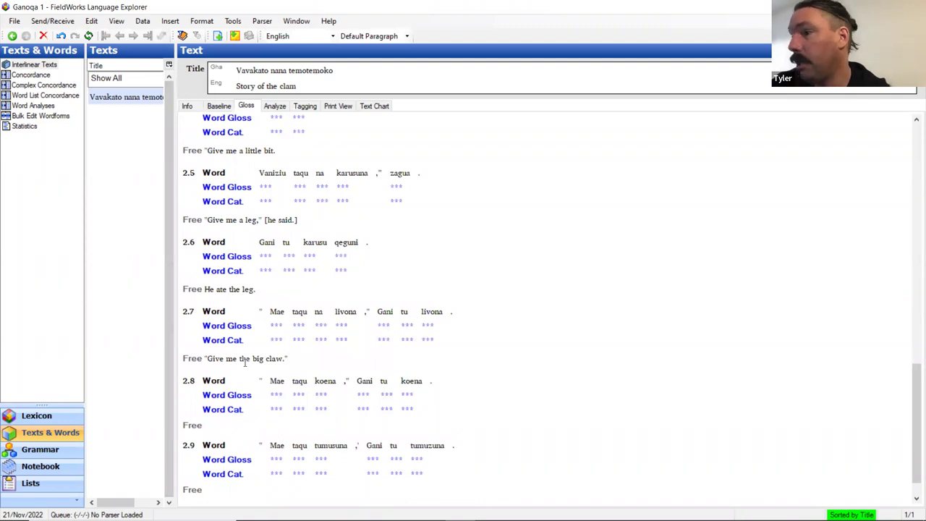
{"action": "type", "text": " He ate t"}
{"action": "type", "text": "he b"}
{"action": "type", "text": "ig claw."}
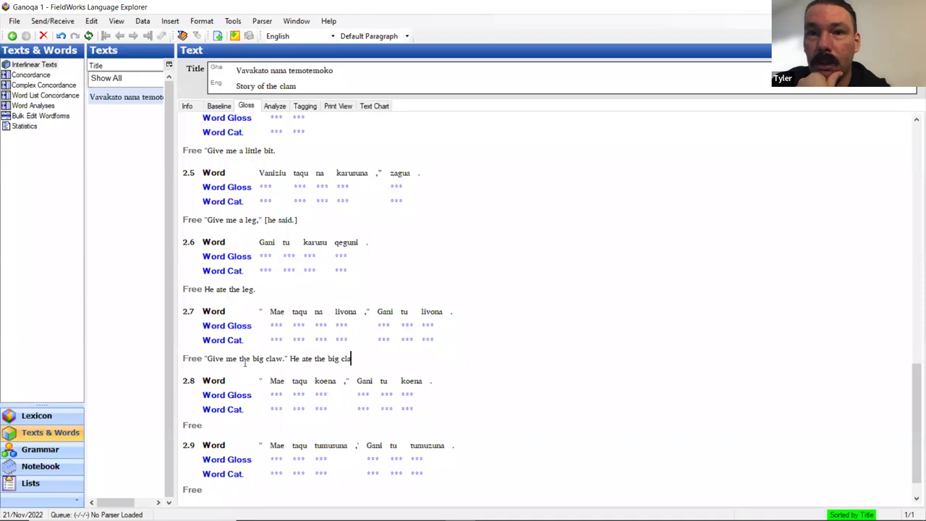
Enter the free translation of line 2.8 as "Give me the shell," he ate the shell., with only the speech in quotation marks.
{"action": "scroll", "coordinate": [237, 338], "scroll_direction": "down", "scroll_amount": 1}
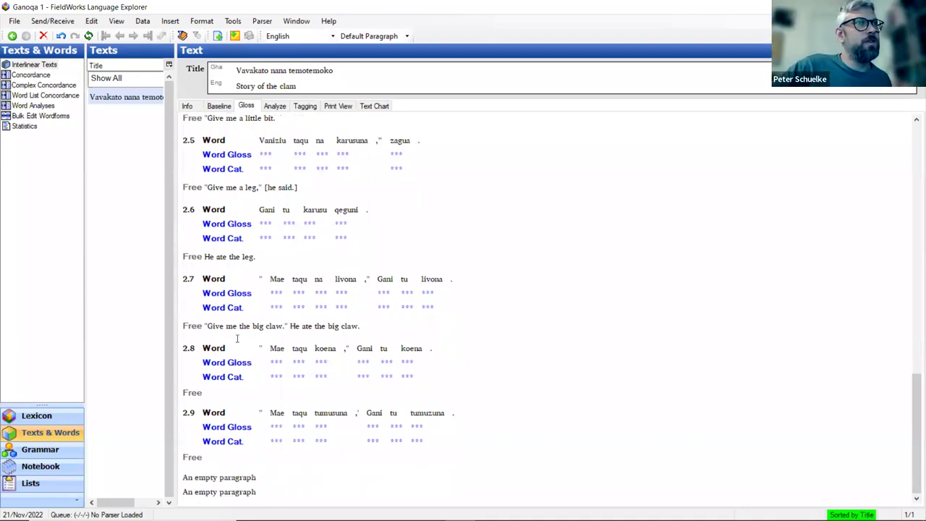
{"action": "left_click", "coordinate": [233, 397]}
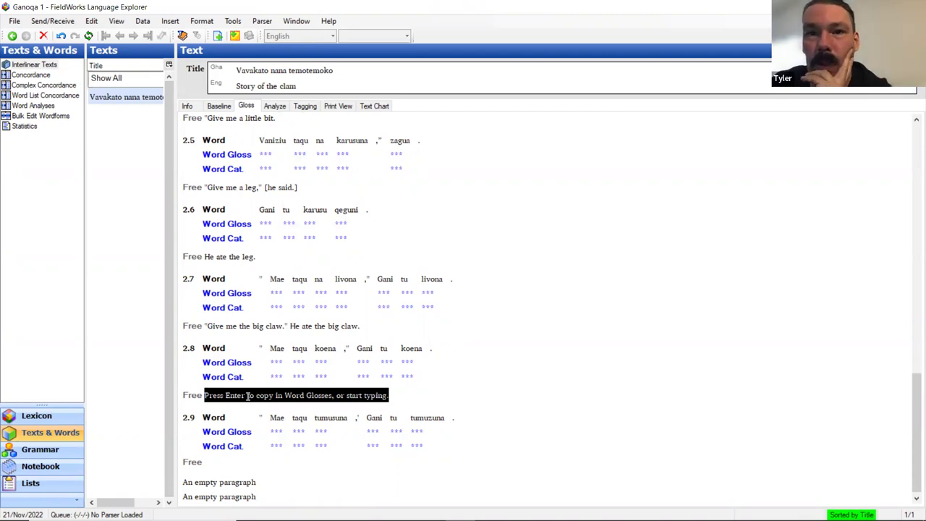
{"action": "type", "text": "\"Give"}
{"action": "type", "text": "e sh"}
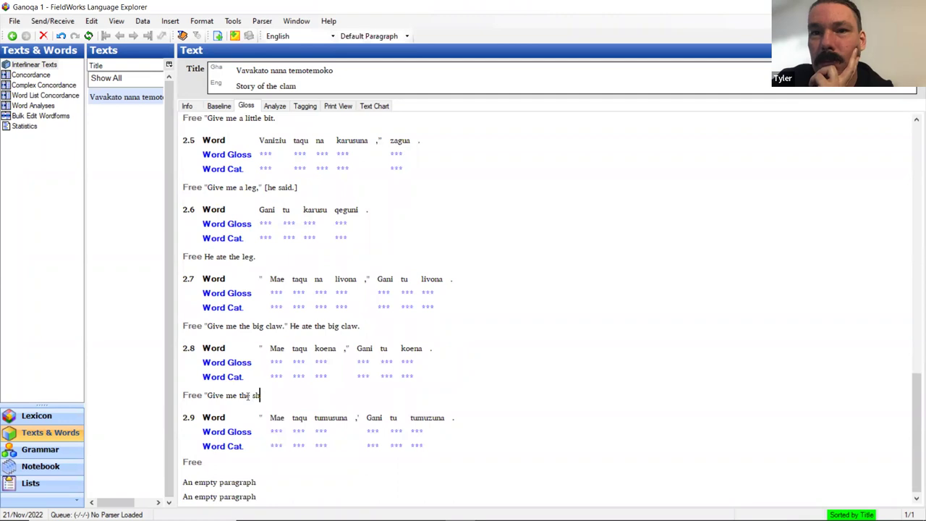
{"action": "type", "text": "ell,\" he ate the shell."}
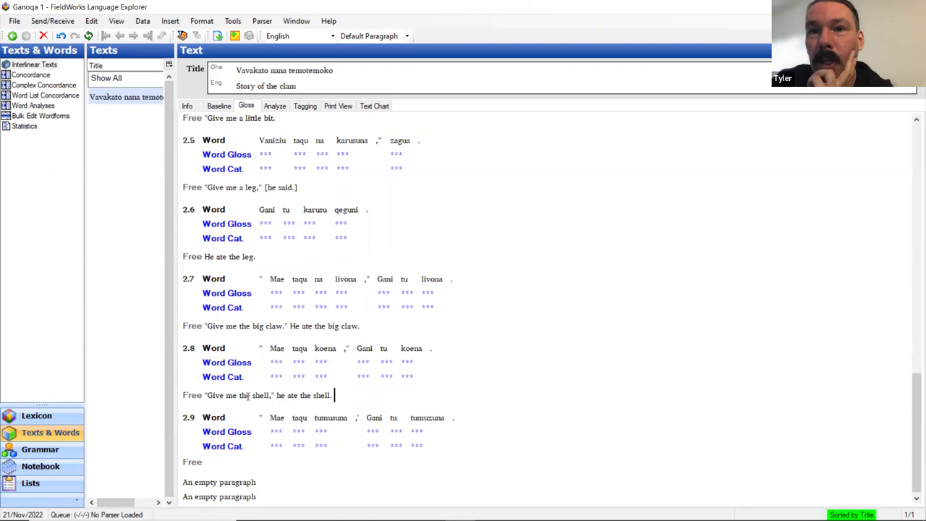
Change line 2.7's free translation to end the speech with a comma and continue with lowercase "he".
{"action": "left_click", "coordinate": [285, 326]}
{"action": "key", "text": "BackSpace"}
{"action": "type", "text": ",\""}
{"action": "key", "text": "Right"}
{"action": "key", "text": "Right"}
{"action": "key", "text": "BackSpace"}
{"action": "type", "text": "h"}
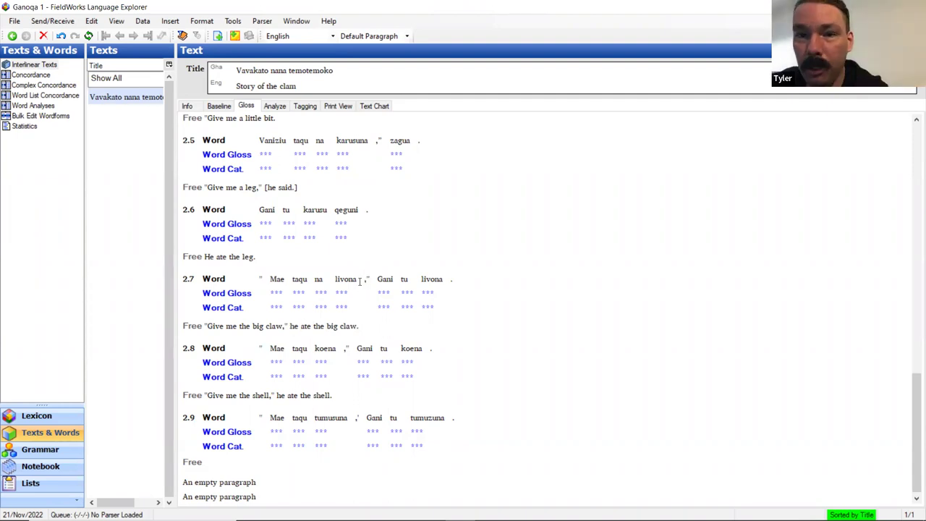
Restore the full stop inside the closing quotation mark and the capital "He" in line 2.7's free translation.
{"action": "key", "text": "Left"}
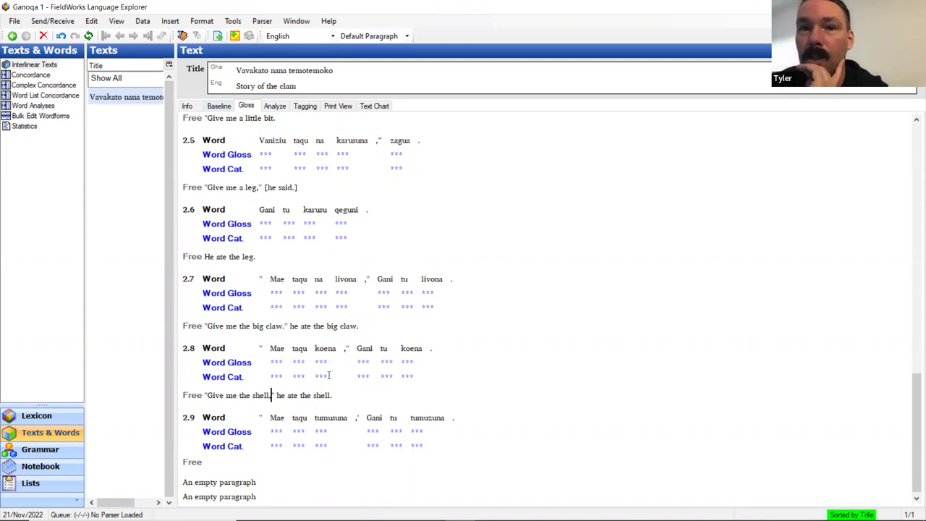
{"action": "left_click", "coordinate": [292, 327]}
{"action": "key", "text": "Delete"}
{"action": "type", "text": "H"}
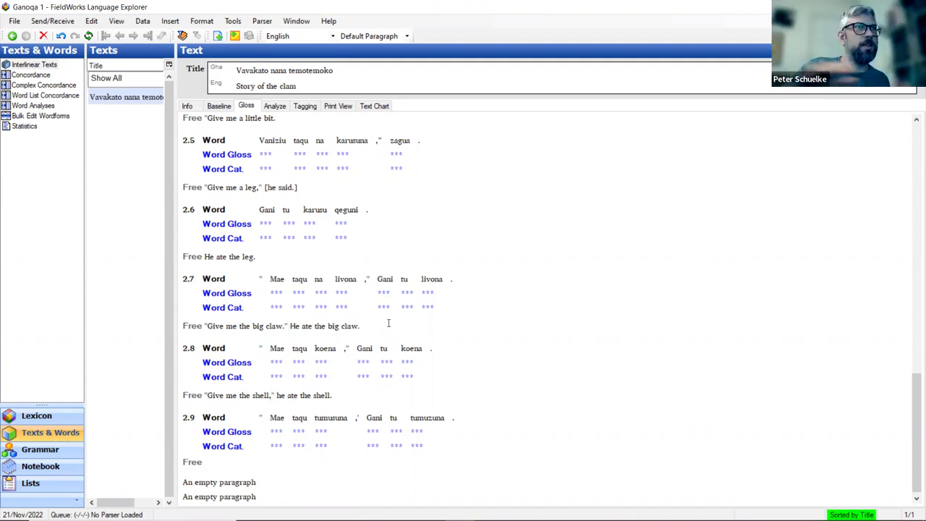
Revise line 2.8's free translation into two sentences: "Give me the shell." He ate the shell.
{"action": "left_click", "coordinate": [316, 395]}
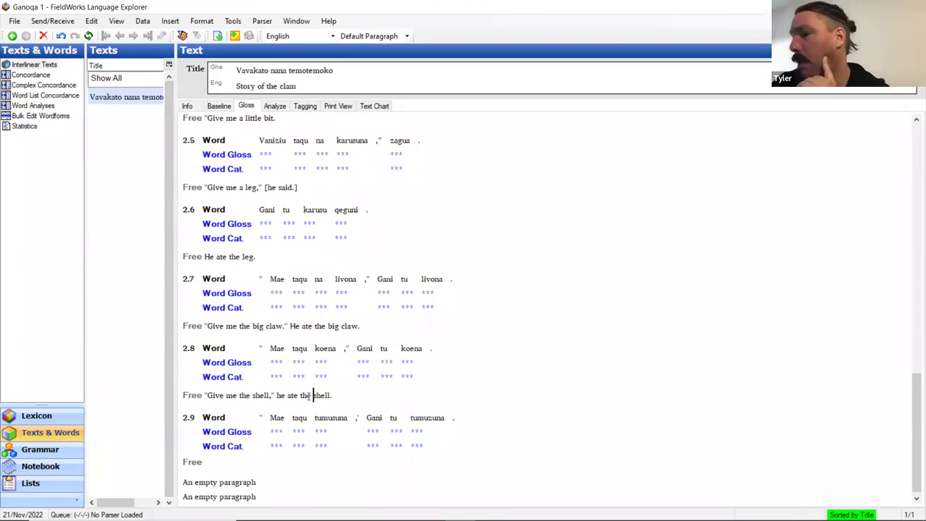
{"action": "left_click", "coordinate": [276, 395]}
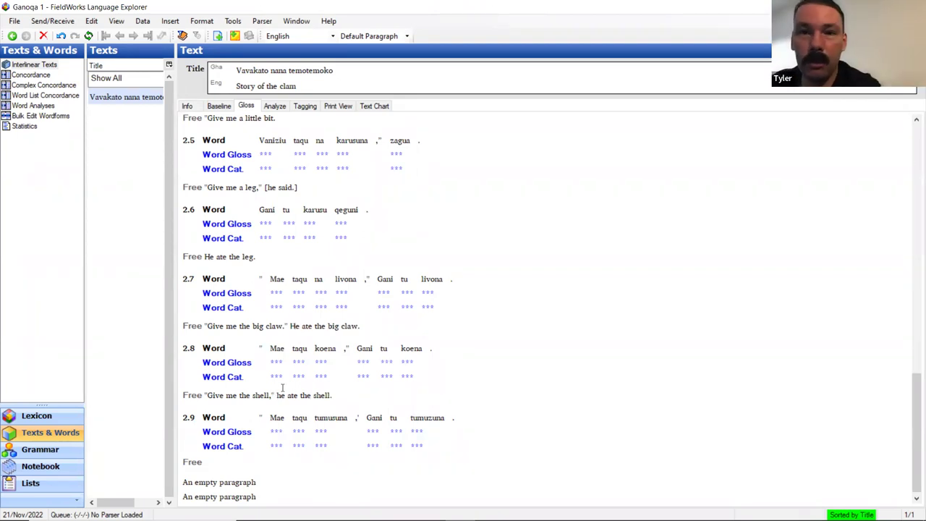
{"action": "key", "text": "BackSpace"}
{"action": "key", "text": "BackSpace"}
{"action": "key", "text": "BackSpace"}
{"action": "type", "text": ".\" H"}
{"action": "key", "text": "Delete"}
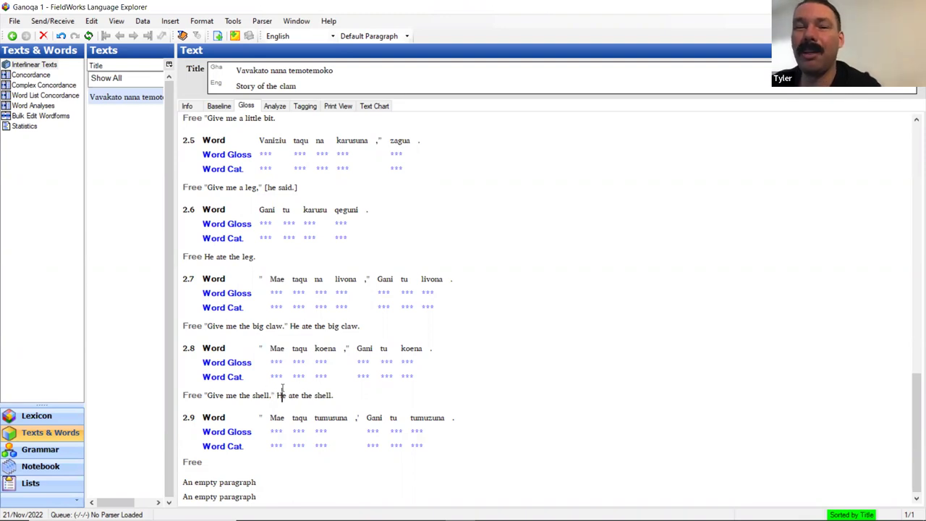
Enter the free translation of line 2.9 as "Give me the body." He ate the body., with only the speech in quotation marks.
{"action": "left_click", "coordinate": [226, 463]}
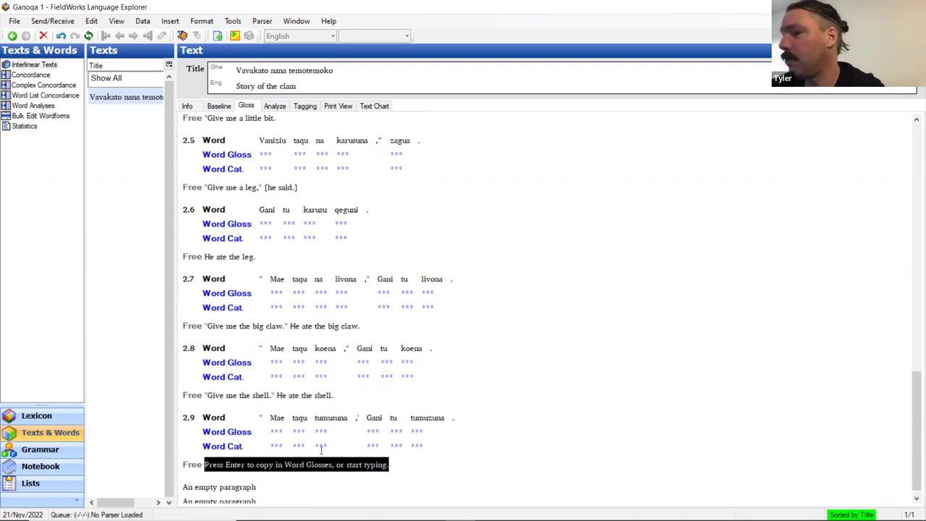
{"action": "mouse_move", "coordinate": [319, 518]}
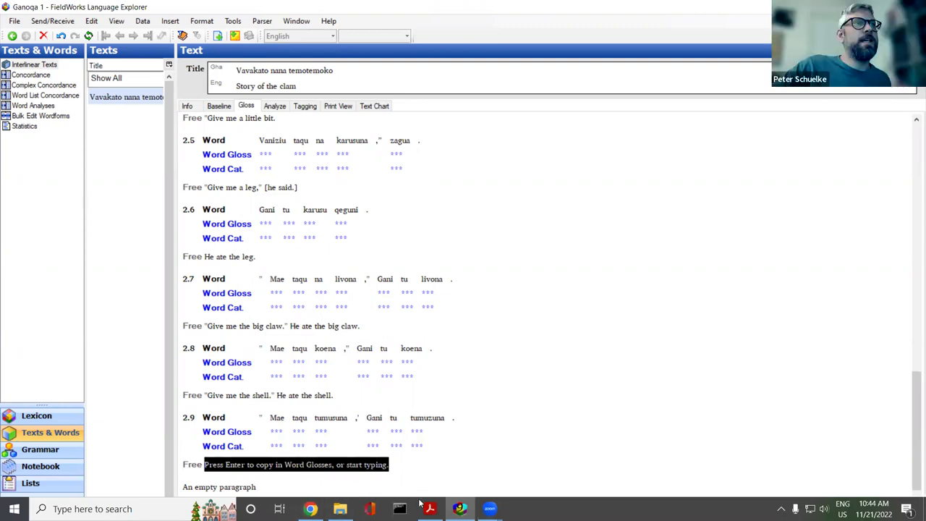
{"action": "type", "text": "\"G"}
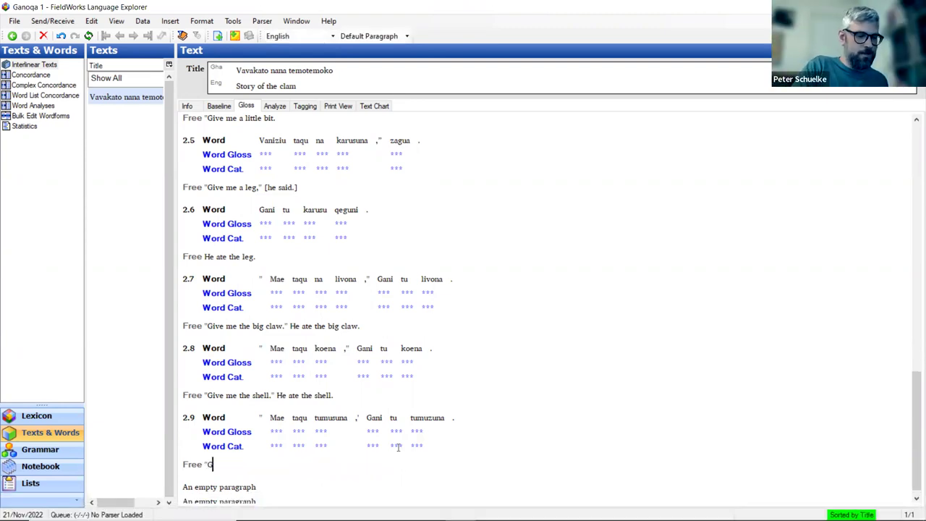
{"action": "type", "text": "ive me the body"}
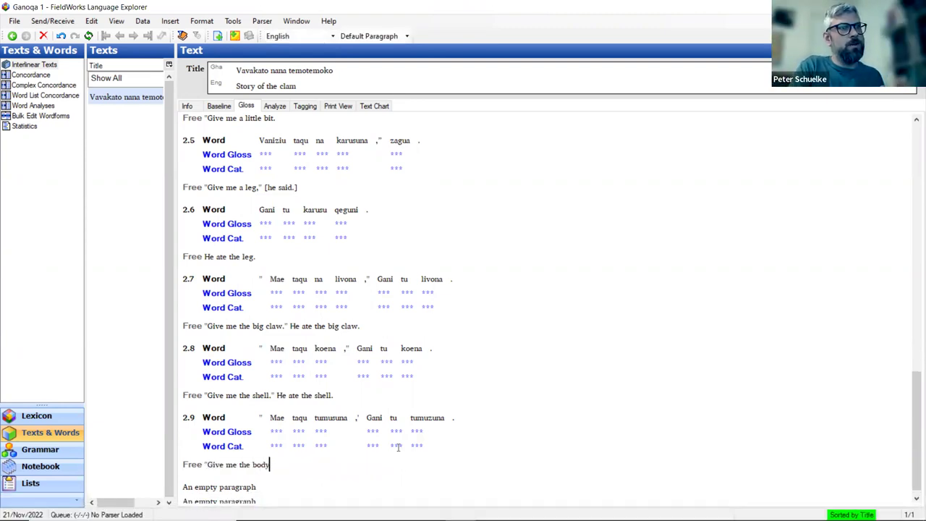
{"action": "type", "text": "\\.\" He"}
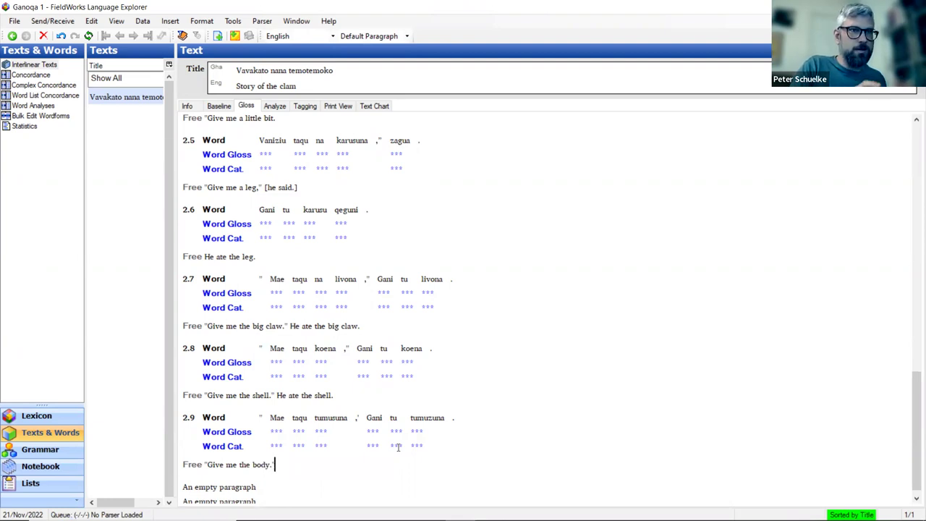
{"action": "type", "text": " ate t"}
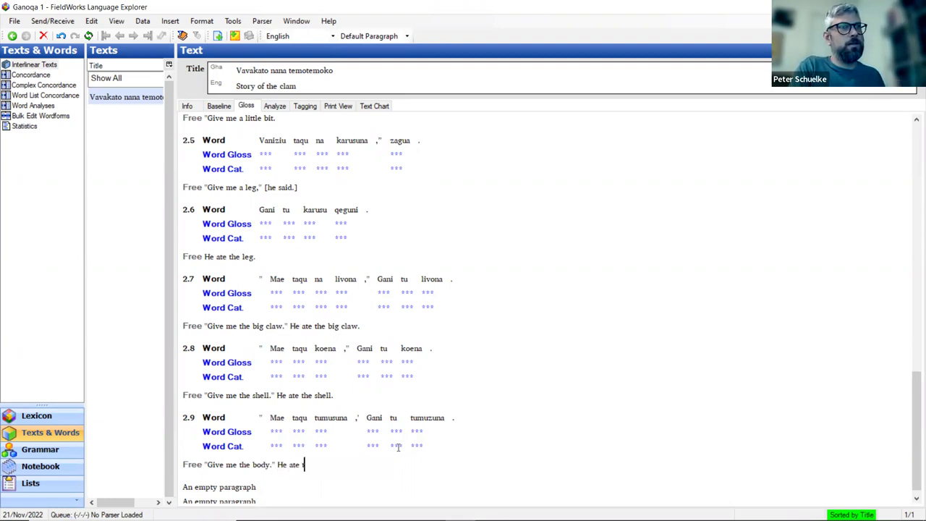
{"action": "type", "text": "he body."}
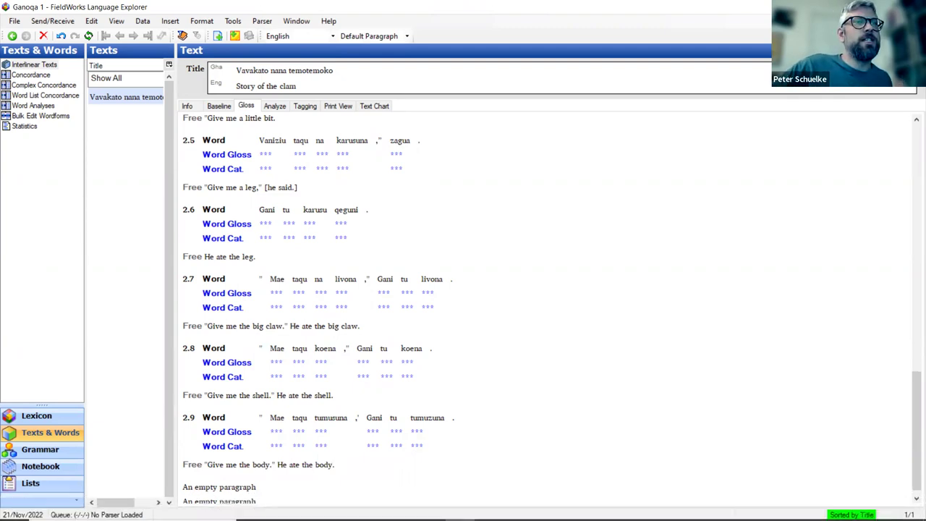
Look at the source story PDF and review the glosses and free translations of both paragraphs in the interlinear text.
{"action": "left_click", "coordinate": [430, 509]}
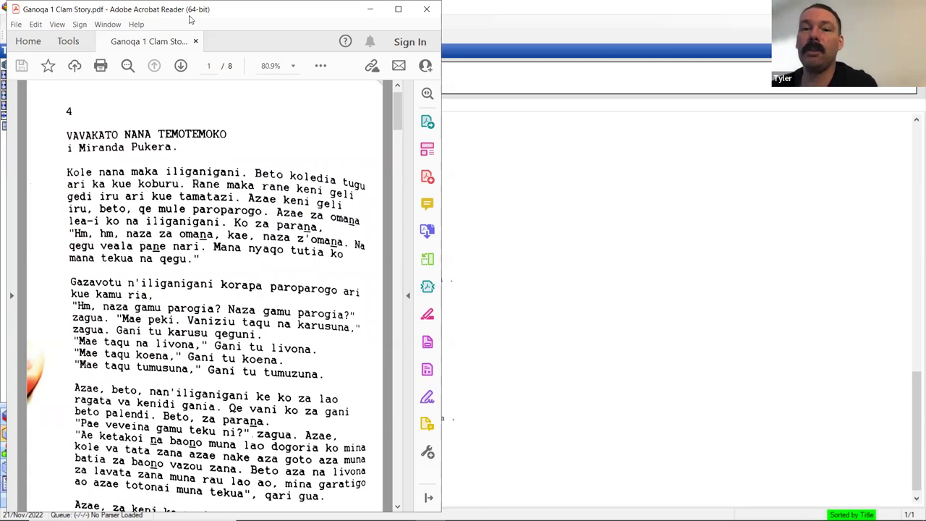
{"action": "left_click", "coordinate": [369, 10]}
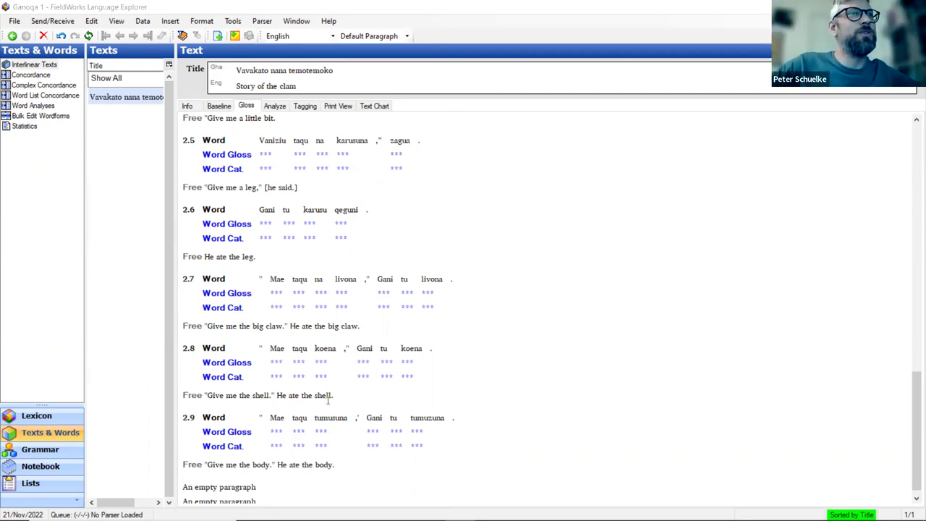
{"action": "scroll", "coordinate": [327, 400], "scroll_direction": "up", "scroll_amount": 5}
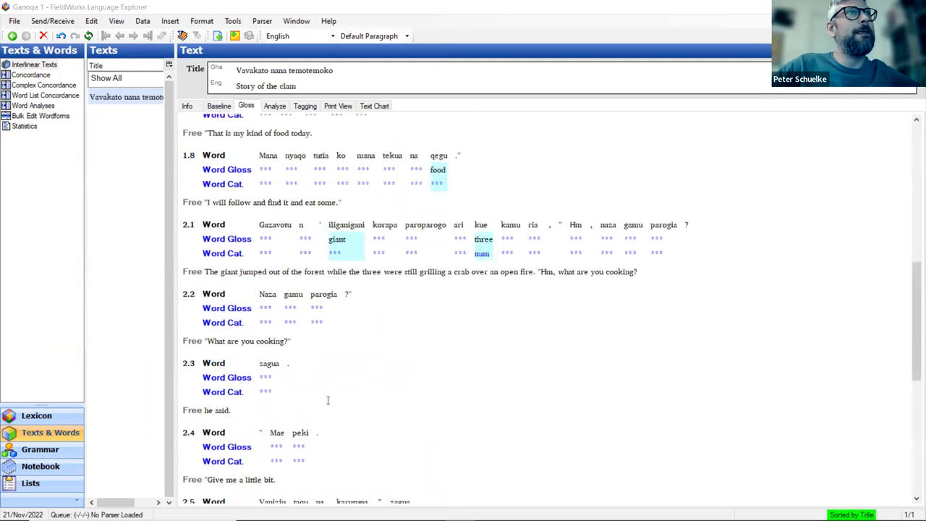
{"action": "scroll", "coordinate": [328, 400], "scroll_direction": "up", "scroll_amount": 6}
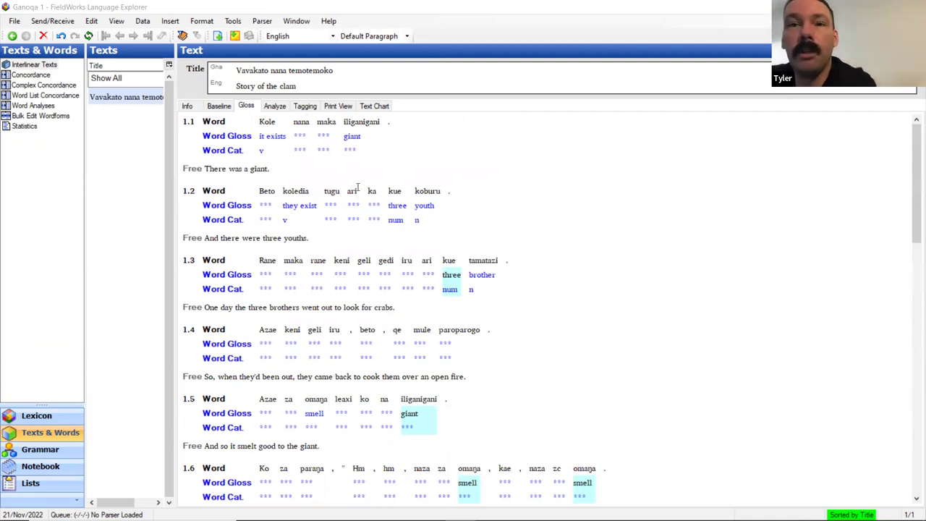
{"action": "scroll", "coordinate": [362, 185], "scroll_direction": "down", "scroll_amount": 1}
{"action": "scroll", "coordinate": [357, 188], "scroll_direction": "down", "scroll_amount": 4}
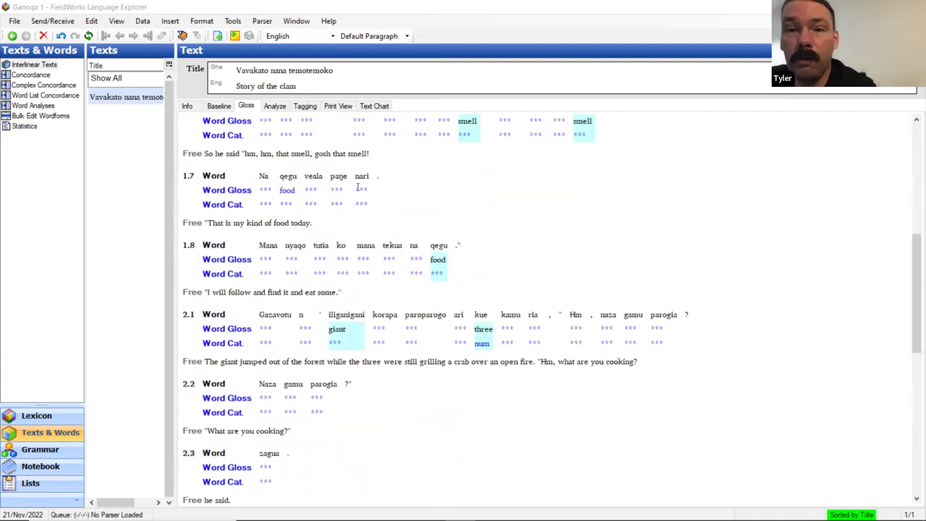
{"action": "scroll", "coordinate": [358, 188], "scroll_direction": "down", "scroll_amount": 3}
{"action": "scroll", "coordinate": [357, 188], "scroll_direction": "down", "scroll_amount": 4}
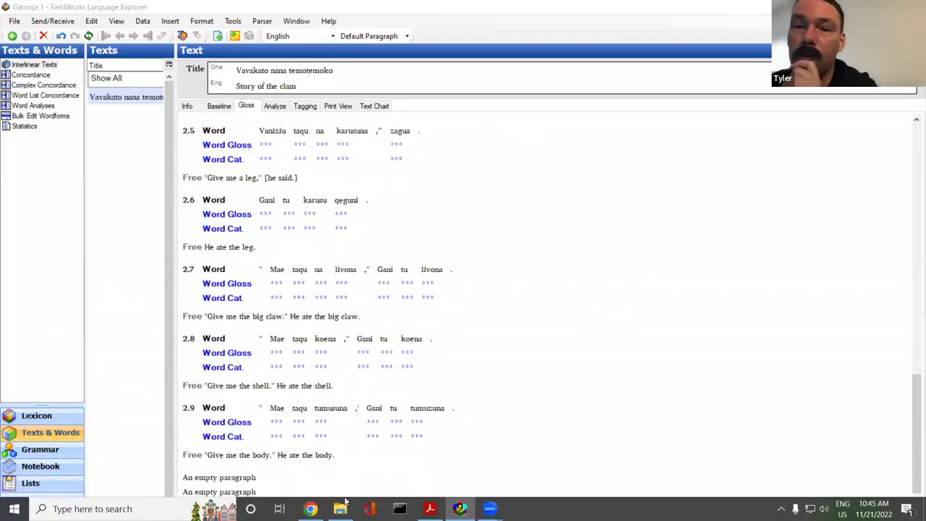
Switch to Ganoqa 1 Clam Story.pdf in Adobe Acrobat Reader and view the story's remaining paragraphs on the first page.
{"action": "left_click", "coordinate": [430, 513]}
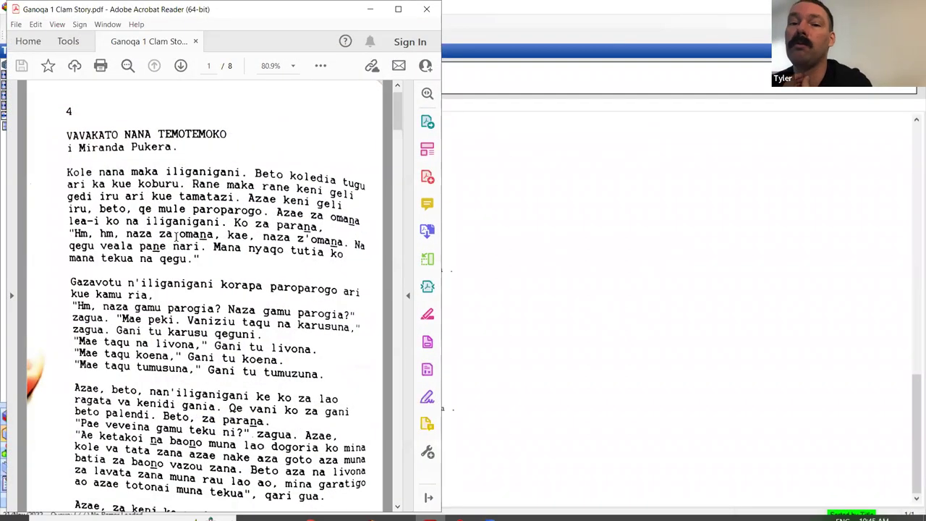
{"action": "scroll", "coordinate": [175, 235], "scroll_direction": "down", "scroll_amount": 2}
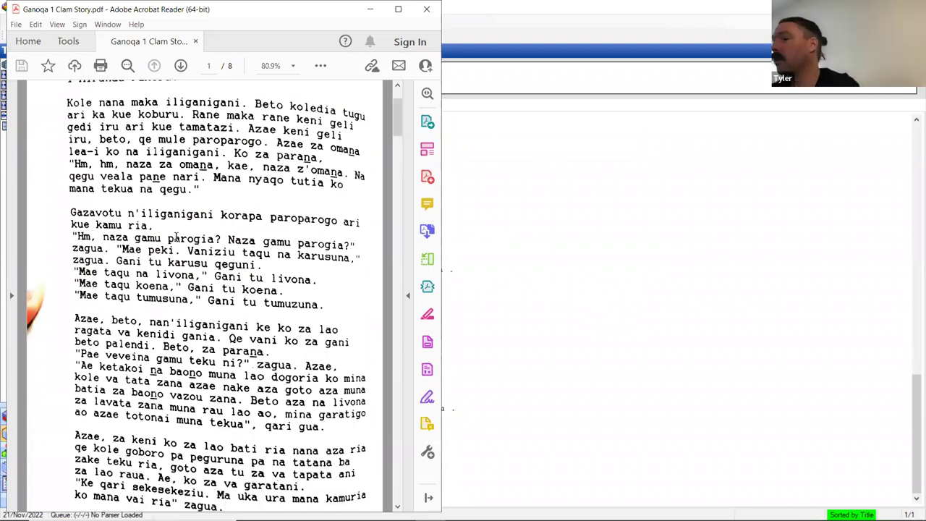
{"action": "scroll", "coordinate": [176, 235], "scroll_direction": "down", "scroll_amount": 2}
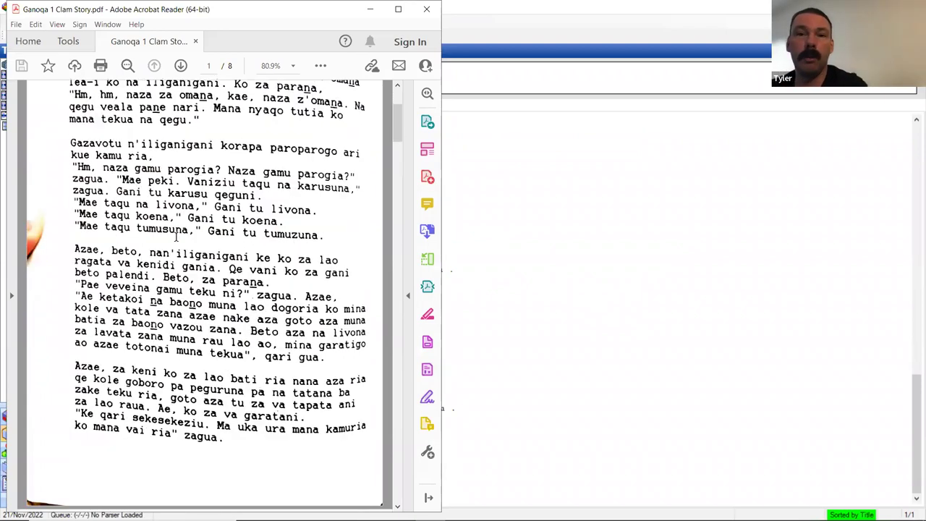
Read through the first three pages of the clam story PDF, comparing the Ganoqa text with its English translation.
{"action": "scroll", "coordinate": [175, 235], "scroll_direction": "down", "scroll_amount": 8}
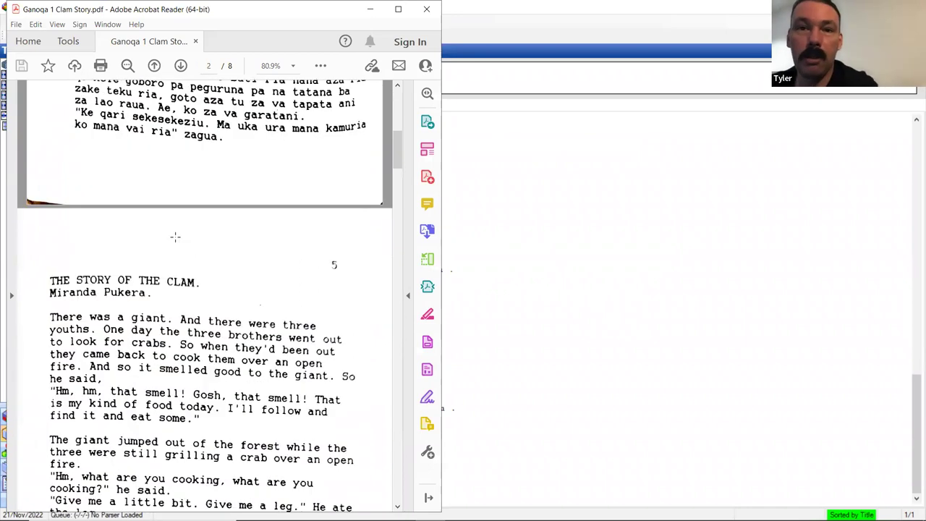
{"action": "scroll", "coordinate": [175, 237], "scroll_direction": "down", "scroll_amount": 12}
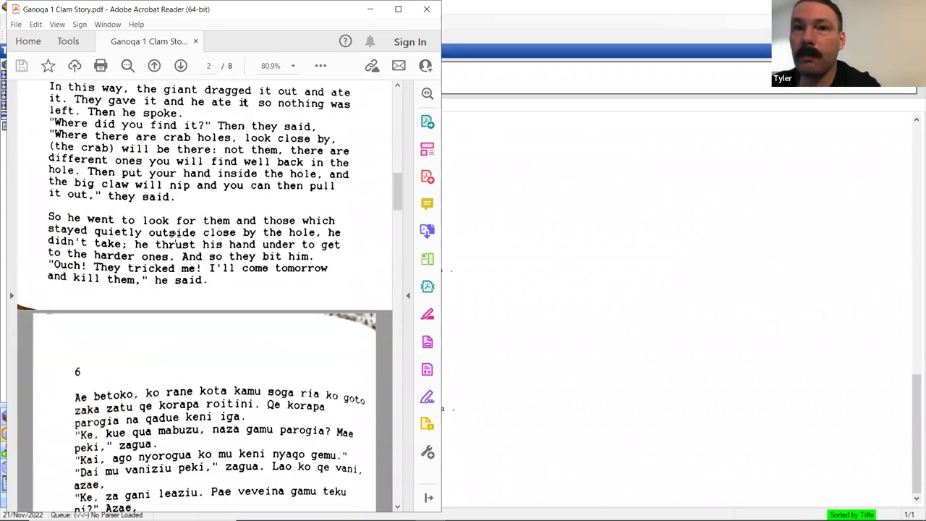
{"action": "scroll", "coordinate": [175, 237], "scroll_direction": "down", "scroll_amount": 6}
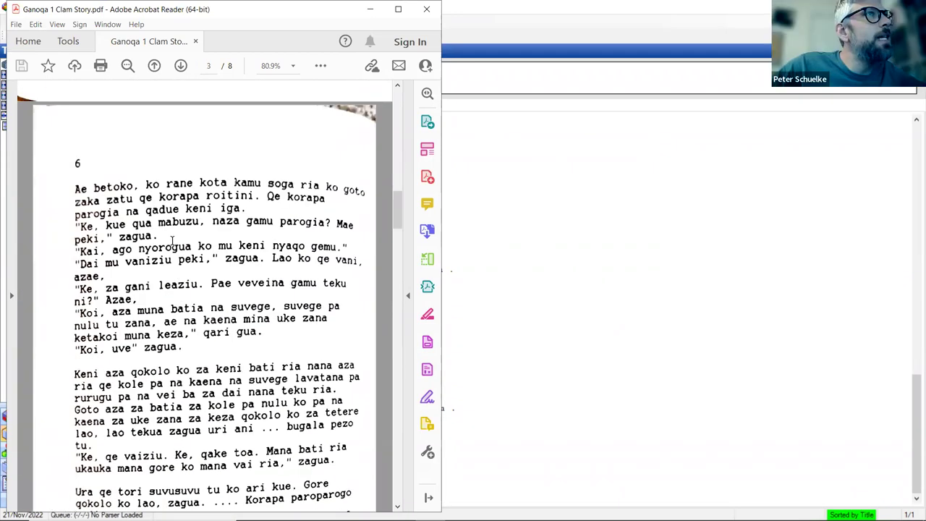
{"action": "scroll", "coordinate": [77, 191], "scroll_direction": "down", "scroll_amount": 1}
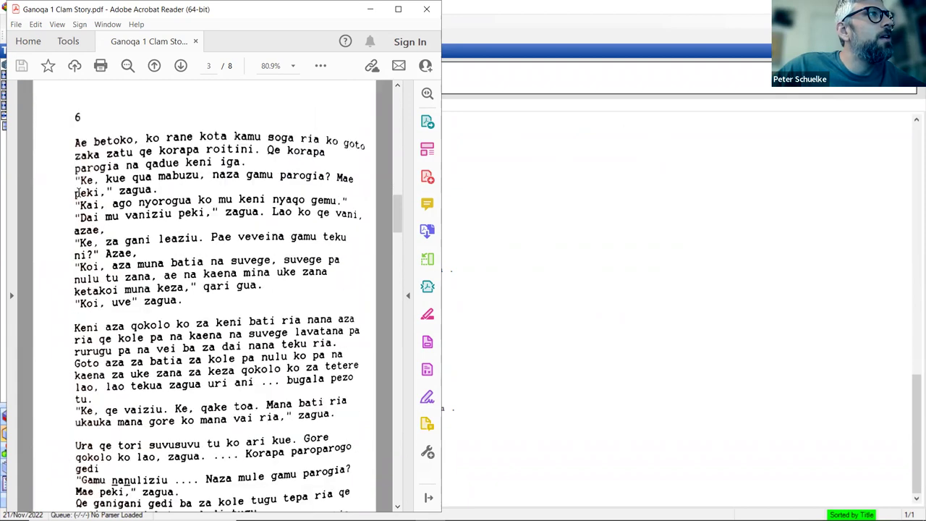
{"action": "scroll", "coordinate": [78, 192], "scroll_direction": "down", "scroll_amount": 1}
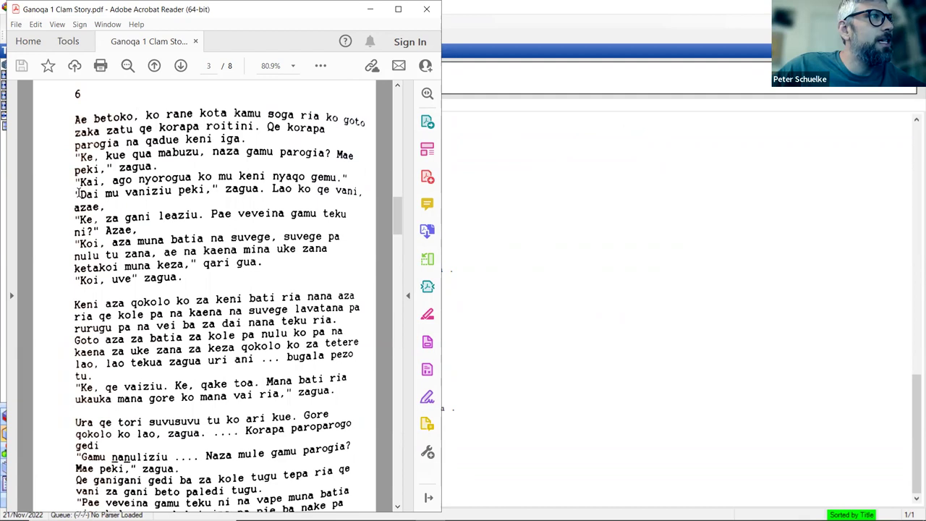
{"action": "scroll", "coordinate": [77, 192], "scroll_direction": "down", "scroll_amount": 3}
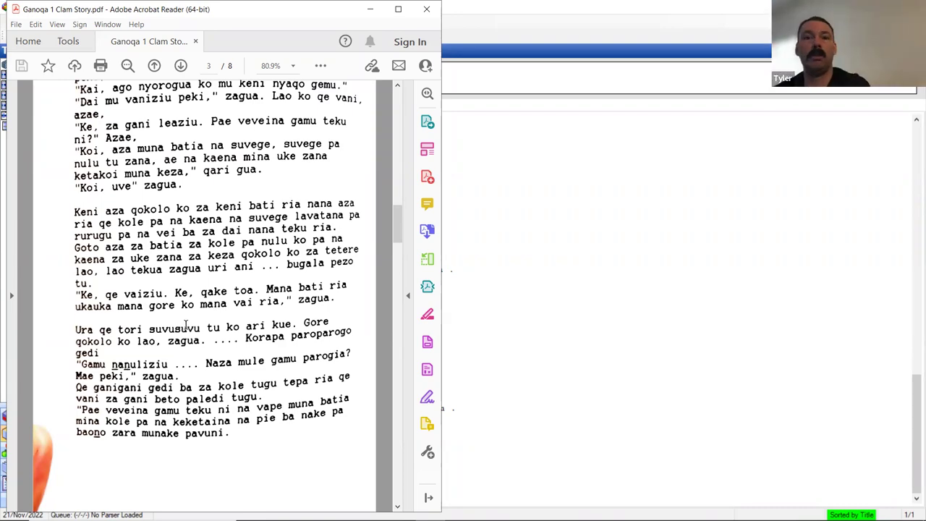
{"action": "scroll", "coordinate": [186, 327], "scroll_direction": "up", "scroll_amount": 15}
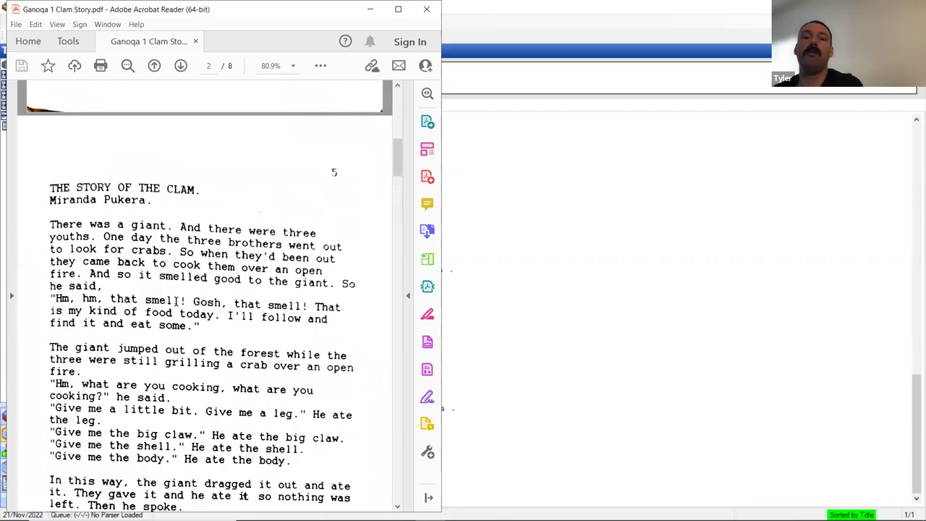
{"action": "scroll", "coordinate": [175, 301], "scroll_direction": "up", "scroll_amount": 15}
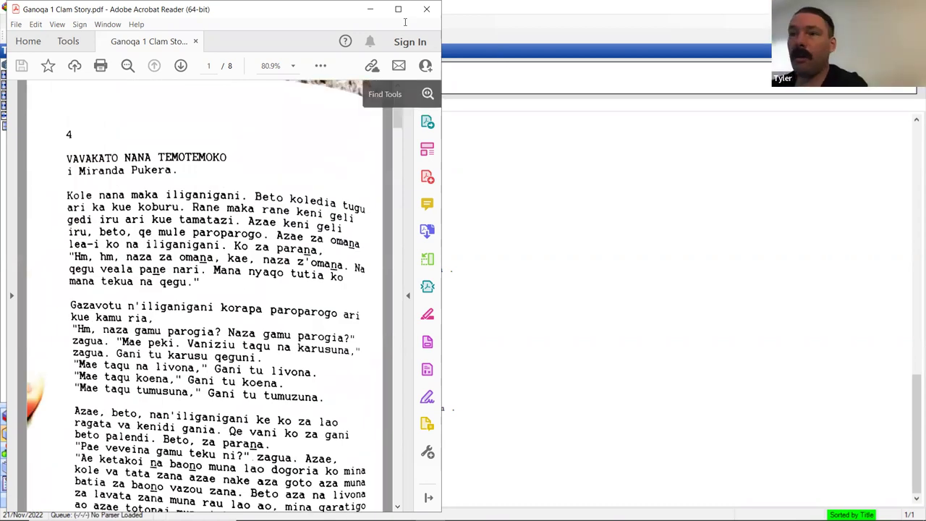
Switch back to FieldWorks Language Explorer and compare paroparogo in lines 1.4 and 2.1 with parogia against their free translations.
{"action": "left_click", "coordinate": [443, 295]}
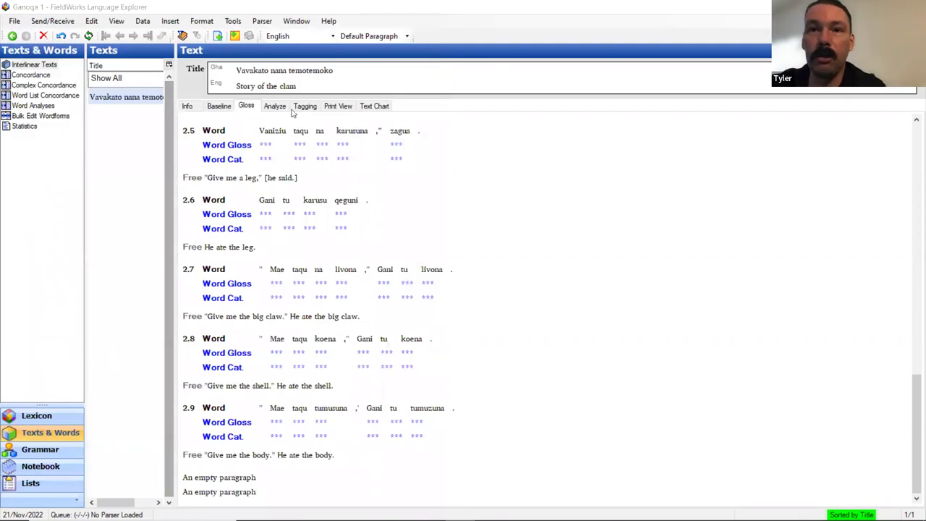
{"action": "scroll", "coordinate": [296, 231], "scroll_direction": "up", "scroll_amount": 2}
{"action": "scroll", "coordinate": [296, 232], "scroll_direction": "up", "scroll_amount": 15}
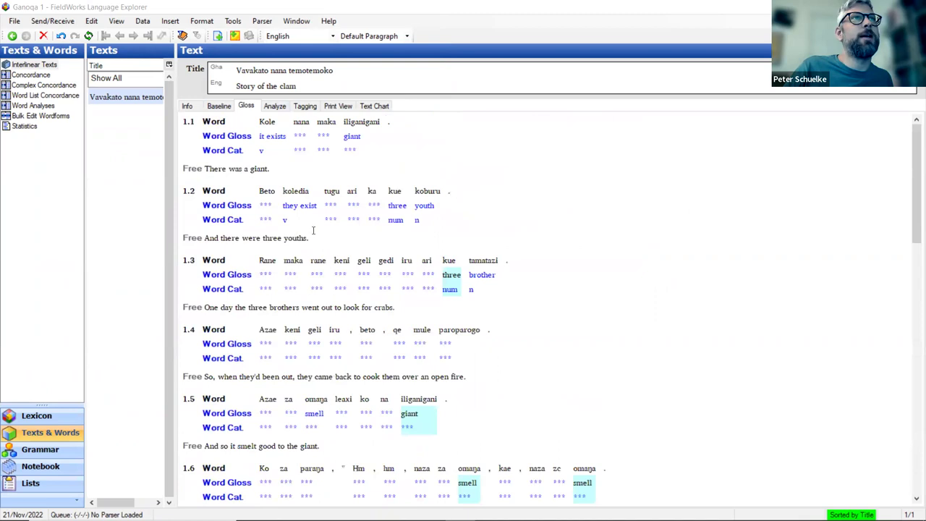
{"action": "scroll", "coordinate": [319, 230], "scroll_direction": "down", "scroll_amount": 10}
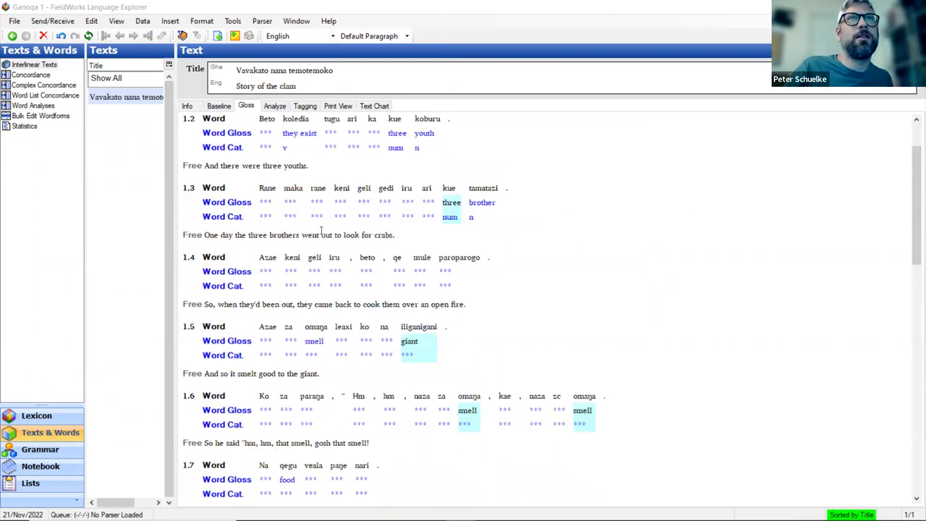
{"action": "scroll", "coordinate": [321, 231], "scroll_direction": "down", "scroll_amount": 2}
{"action": "scroll", "coordinate": [322, 231], "scroll_direction": "up", "scroll_amount": 2}
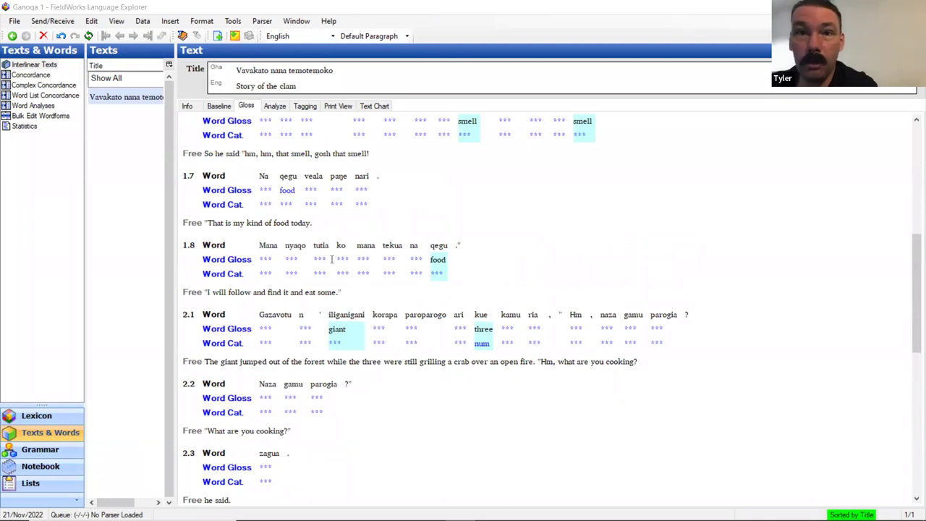
{"action": "scroll", "coordinate": [315, 264], "scroll_direction": "down", "scroll_amount": 2}
{"action": "scroll", "coordinate": [315, 264], "scroll_direction": "down", "scroll_amount": 2}
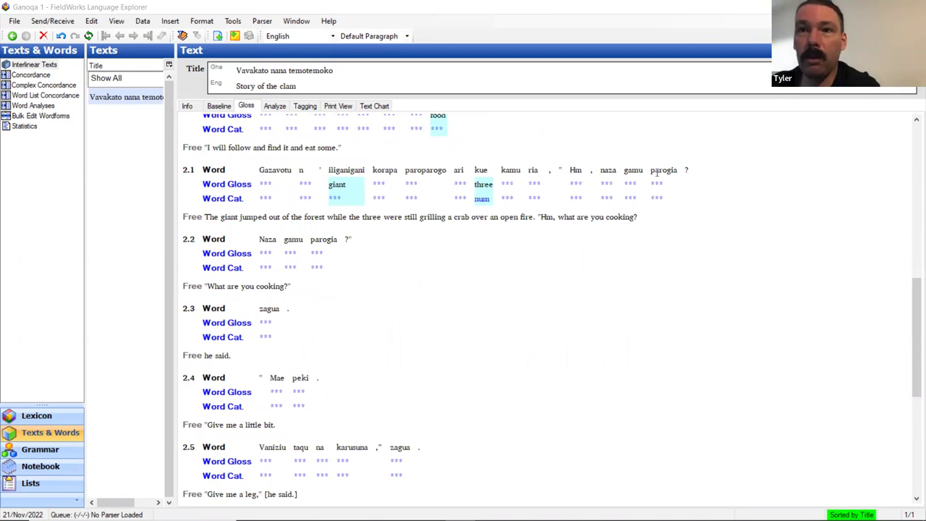
{"action": "scroll", "coordinate": [650, 174], "scroll_direction": "up", "scroll_amount": 2}
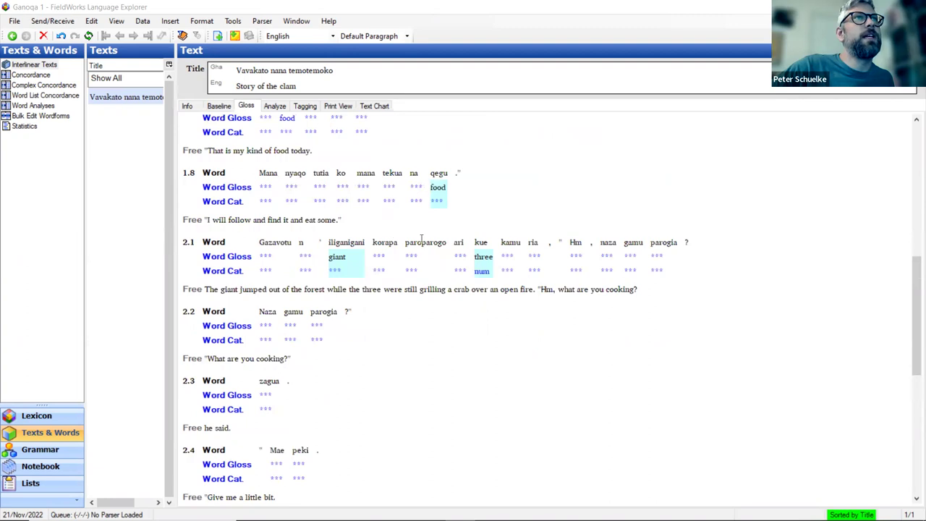
{"action": "scroll", "coordinate": [421, 239], "scroll_direction": "up", "scroll_amount": 4}
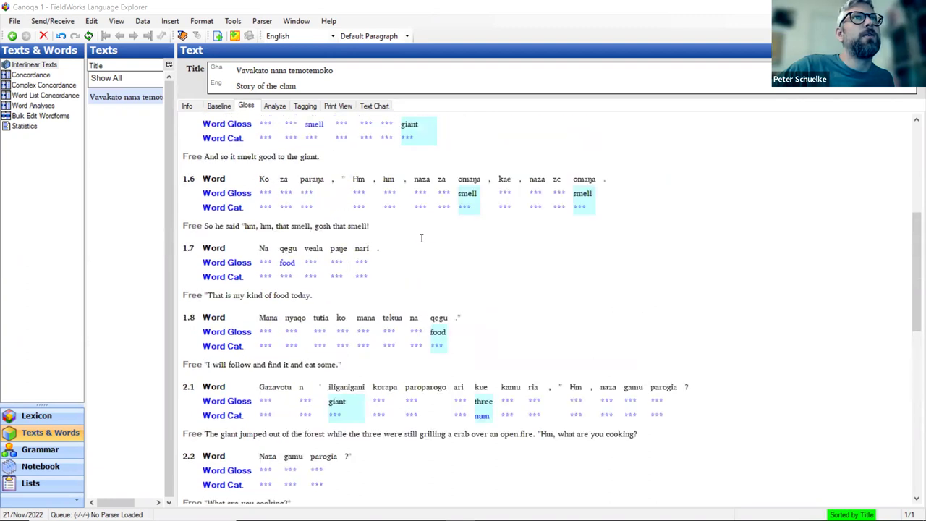
{"action": "scroll", "coordinate": [421, 238], "scroll_direction": "up", "scroll_amount": 2}
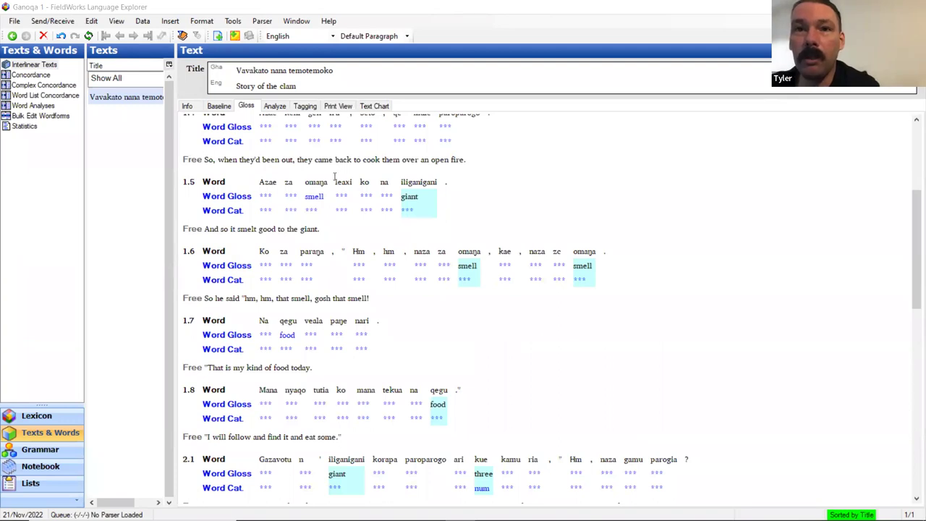
{"action": "scroll", "coordinate": [333, 174], "scroll_direction": "up", "scroll_amount": 2}
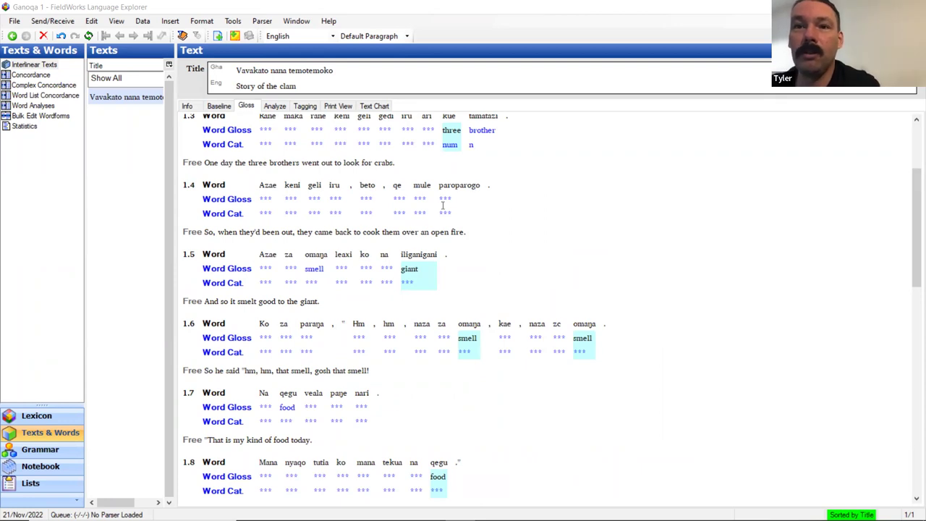
Examine line 2.1 against its free translation, opening the word analyses of parogia, paroparogo and ari in turn.
{"action": "scroll", "coordinate": [443, 206], "scroll_direction": "down", "scroll_amount": 3}
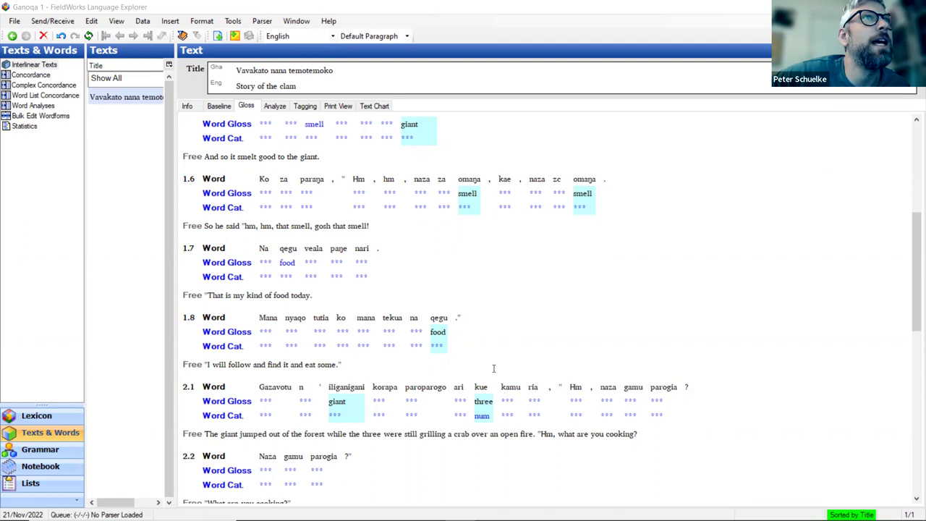
{"action": "scroll", "coordinate": [493, 368], "scroll_direction": "down", "scroll_amount": 2}
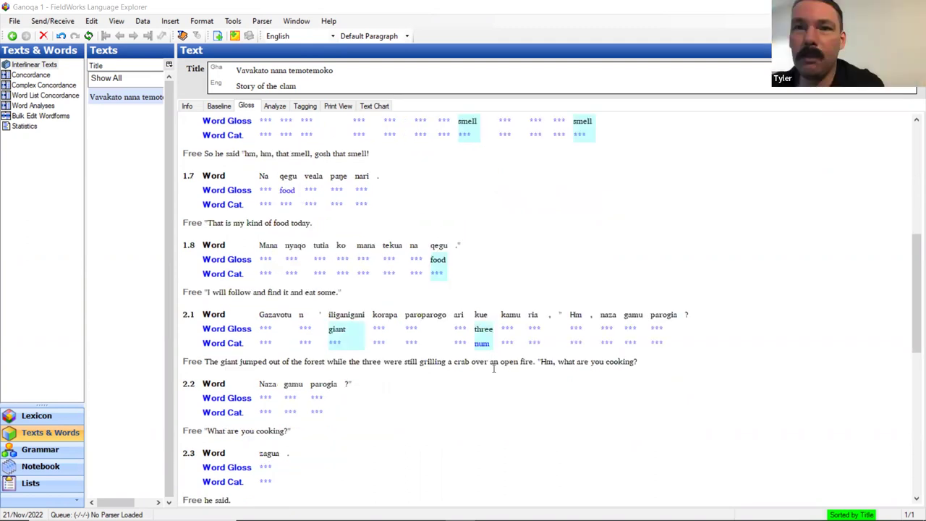
{"action": "scroll", "coordinate": [417, 354], "scroll_direction": "down", "scroll_amount": 4}
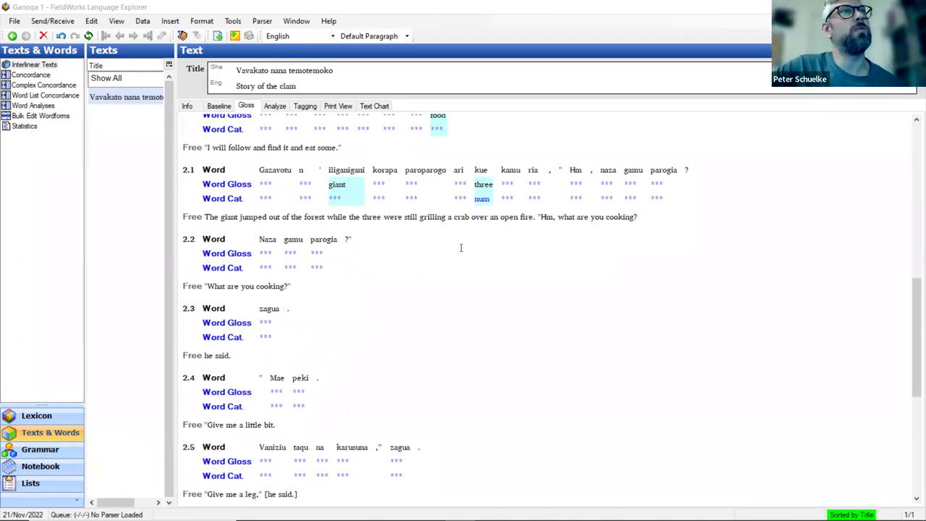
{"action": "scroll", "coordinate": [460, 248], "scroll_direction": "up", "scroll_amount": 2}
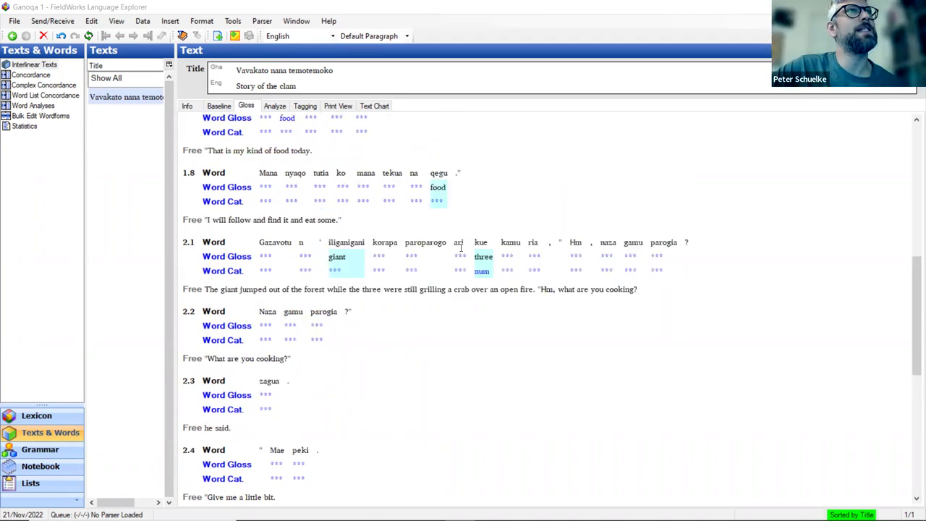
{"action": "scroll", "coordinate": [496, 242], "scroll_direction": "down", "scroll_amount": 4}
{"action": "scroll", "coordinate": [529, 213], "scroll_direction": "up", "scroll_amount": 2}
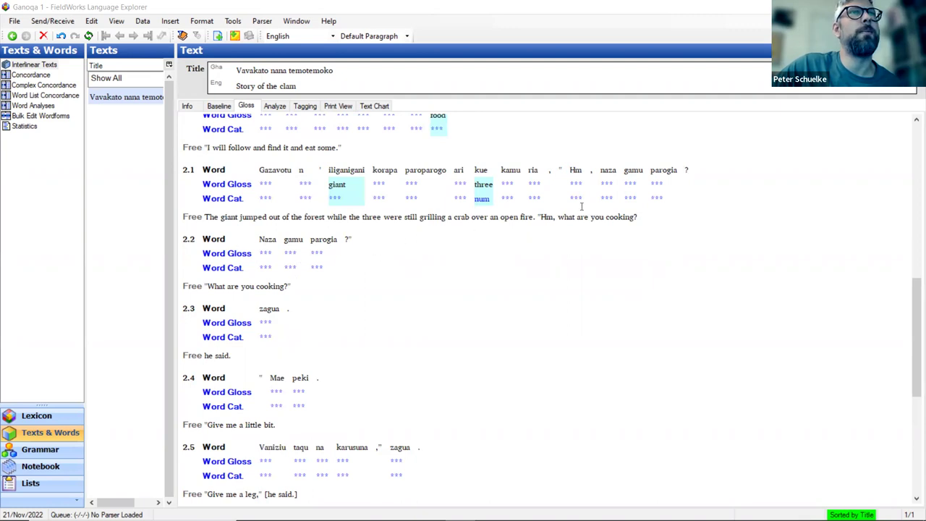
{"action": "left_click", "coordinate": [671, 187]}
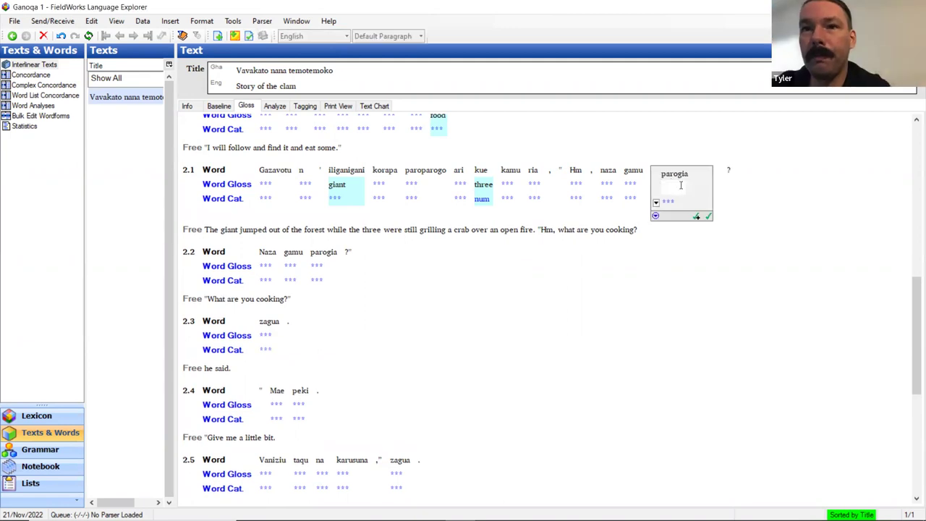
{"action": "left_click", "coordinate": [427, 185]}
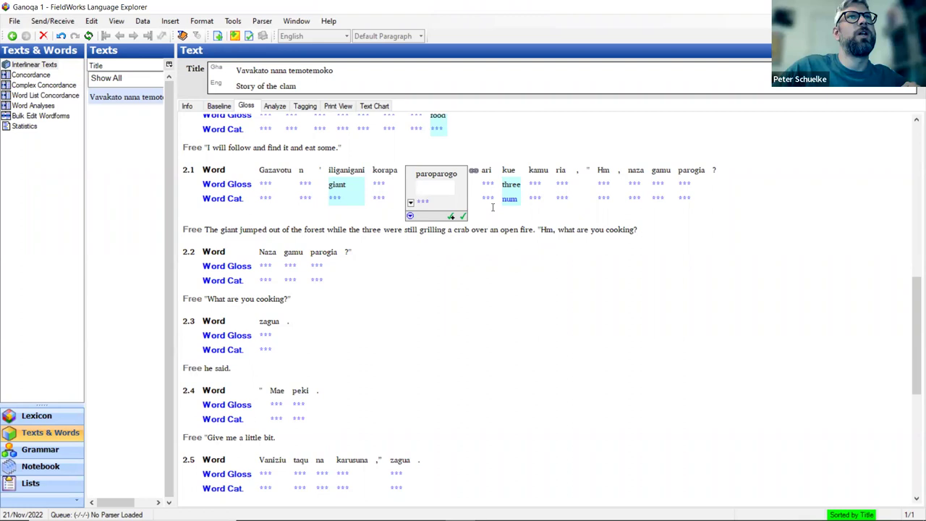
{"action": "left_click", "coordinate": [492, 190]}
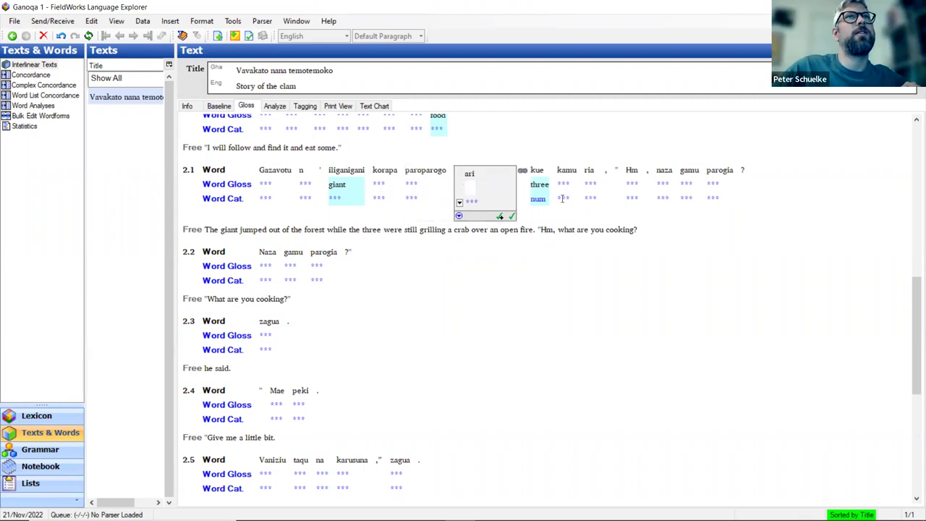
Look through both paragraphs for the occurrences of ari and kue, comparing lines 1.2, 1.3 and 2.1.
{"action": "scroll", "coordinate": [563, 198], "scroll_direction": "up", "scroll_amount": 3}
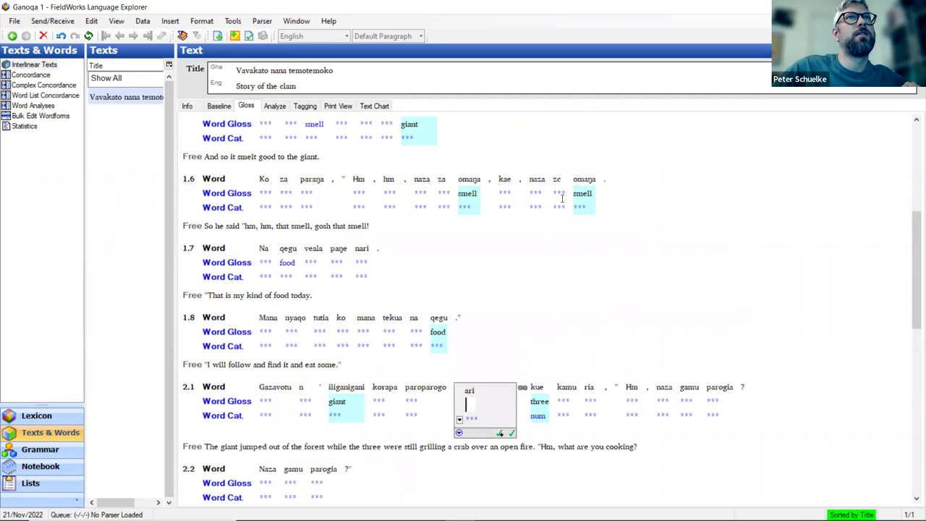
{"action": "scroll", "coordinate": [562, 198], "scroll_direction": "up", "scroll_amount": 3}
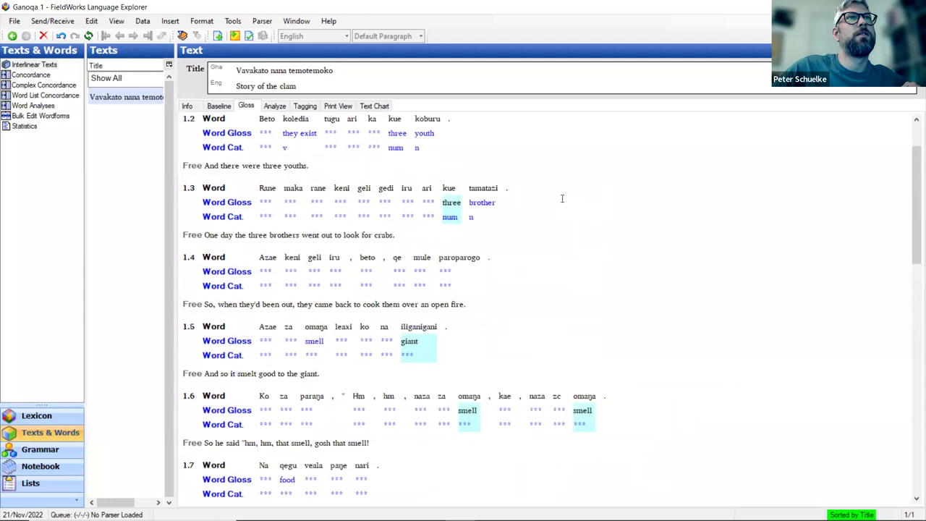
{"action": "scroll", "coordinate": [562, 198], "scroll_direction": "up", "scroll_amount": 1}
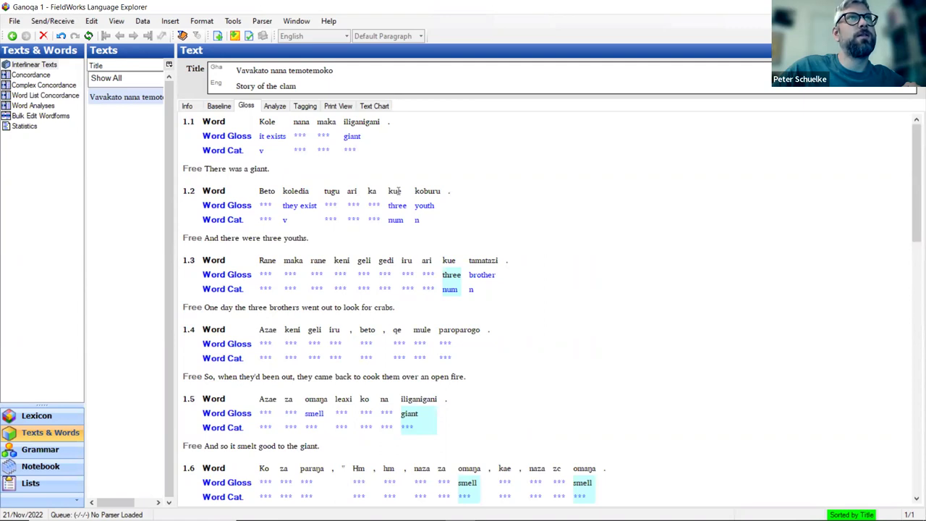
{"action": "scroll", "coordinate": [398, 191], "scroll_direction": "down", "scroll_amount": 7}
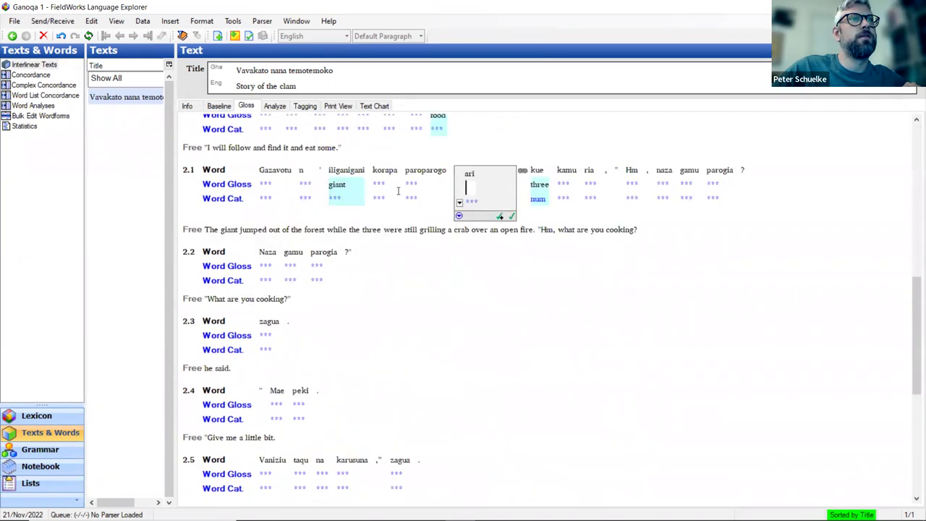
{"action": "scroll", "coordinate": [398, 191], "scroll_direction": "down", "scroll_amount": 3}
{"action": "scroll", "coordinate": [398, 192], "scroll_direction": "down", "scroll_amount": 2}
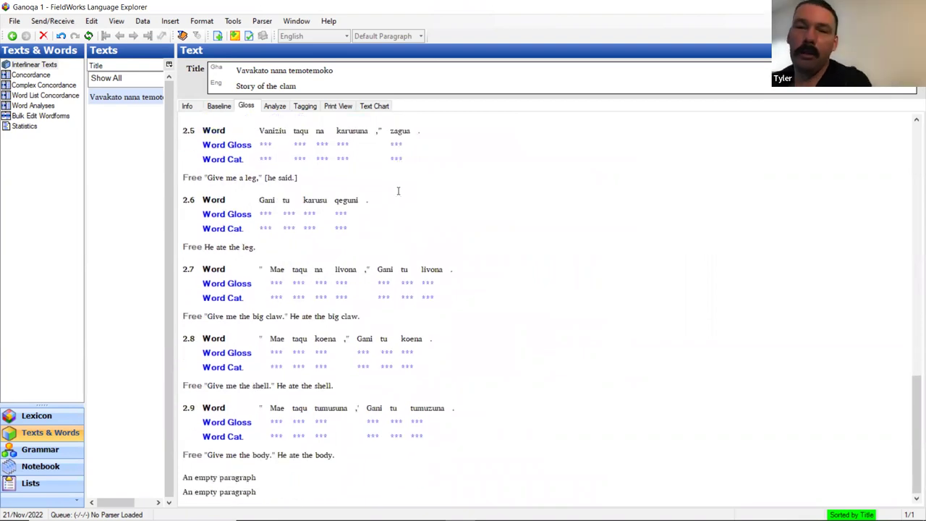
{"action": "scroll", "coordinate": [399, 192], "scroll_direction": "up", "scroll_amount": 4}
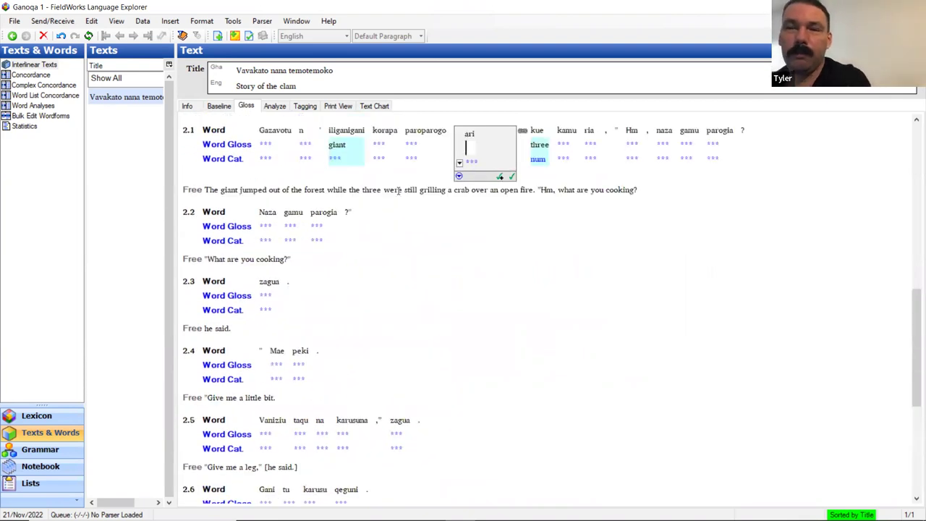
{"action": "scroll", "coordinate": [398, 191], "scroll_direction": "up", "scroll_amount": 3}
{"action": "scroll", "coordinate": [398, 191], "scroll_direction": "up", "scroll_amount": 2}
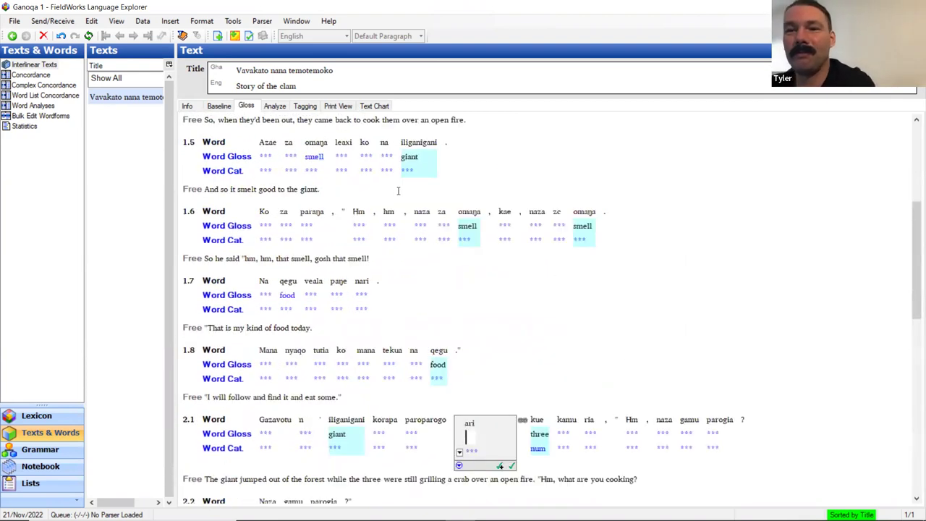
{"action": "scroll", "coordinate": [392, 196], "scroll_direction": "down", "scroll_amount": 1}
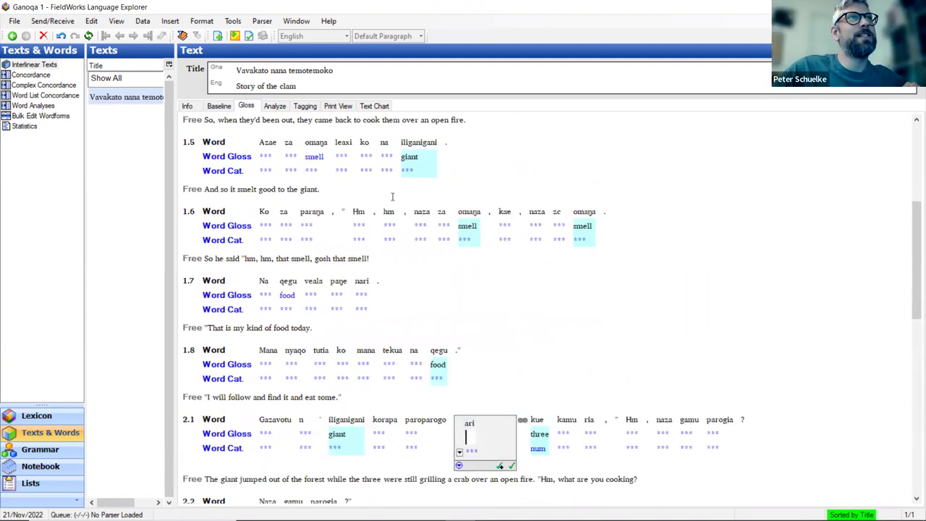
{"action": "scroll", "coordinate": [393, 196], "scroll_direction": "down", "scroll_amount": 1}
{"action": "scroll", "coordinate": [392, 196], "scroll_direction": "down", "scroll_amount": 1}
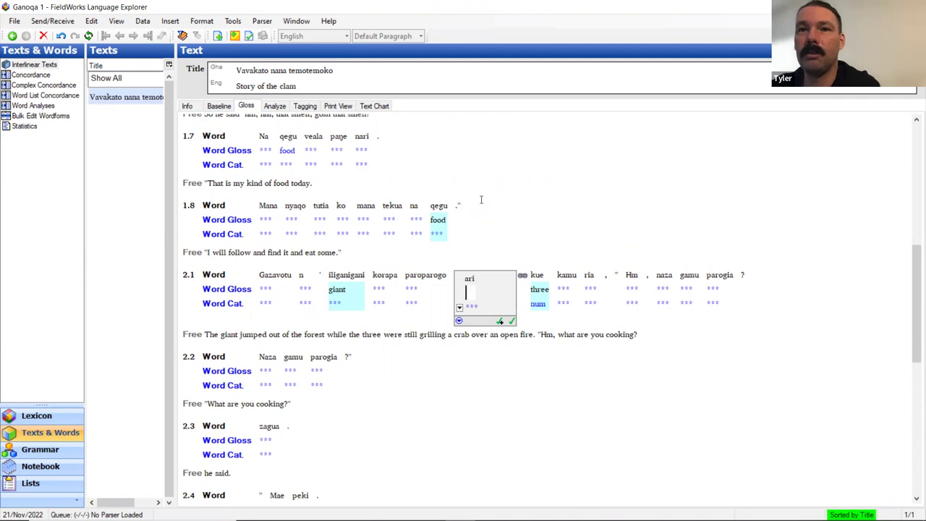
{"action": "scroll", "coordinate": [311, 191], "scroll_direction": "up", "scroll_amount": 10}
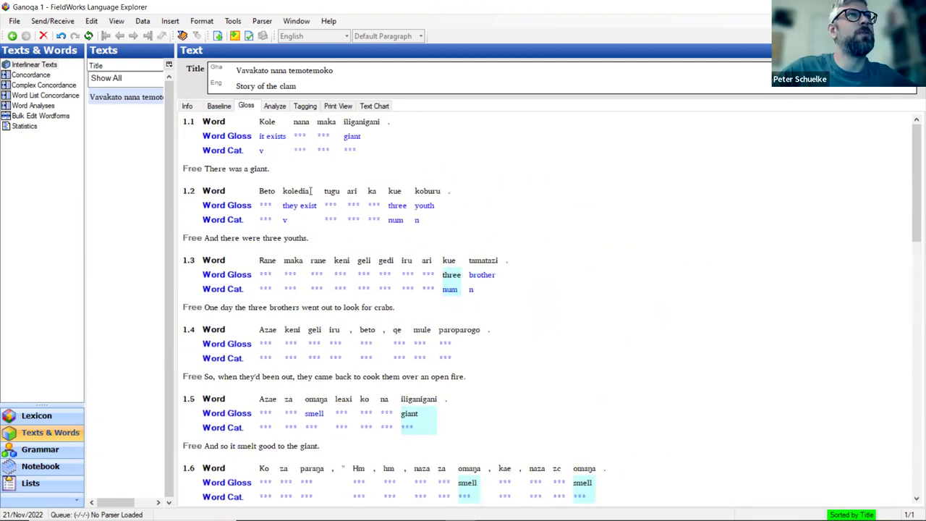
Read through lines 1.2 to 2.6, comparing the words kue and paroparogo and the surrounding phrases with their free translations.
{"action": "scroll", "coordinate": [336, 209], "scroll_direction": "down", "scroll_amount": 4}
{"action": "scroll", "coordinate": [339, 212], "scroll_direction": "down", "scroll_amount": 2}
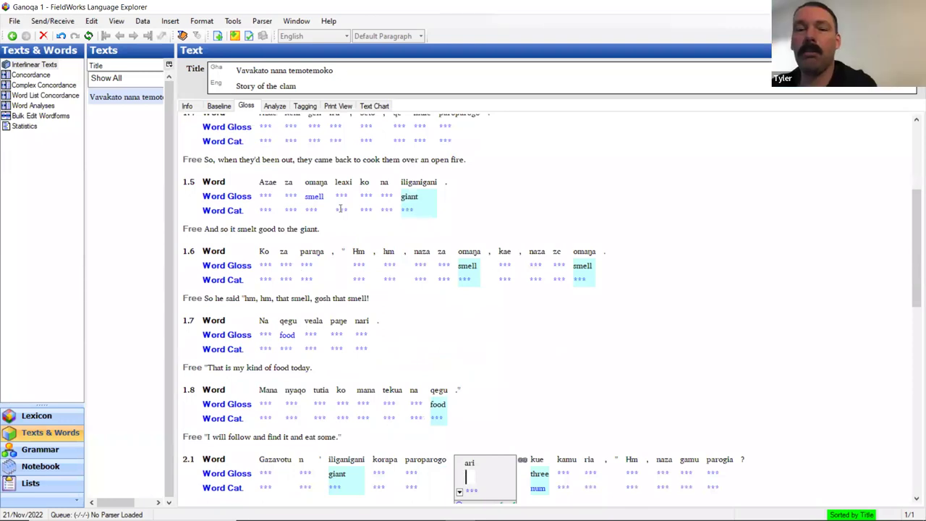
{"action": "scroll", "coordinate": [340, 210], "scroll_direction": "down", "scroll_amount": 2}
{"action": "scroll", "coordinate": [461, 212], "scroll_direction": "down", "scroll_amount": 2}
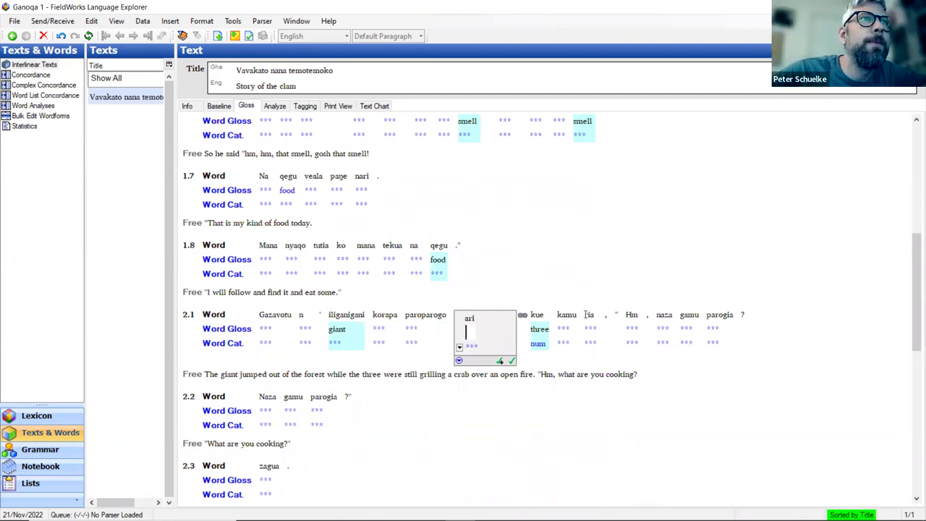
{"action": "scroll", "coordinate": [540, 302], "scroll_direction": "down", "scroll_amount": 2}
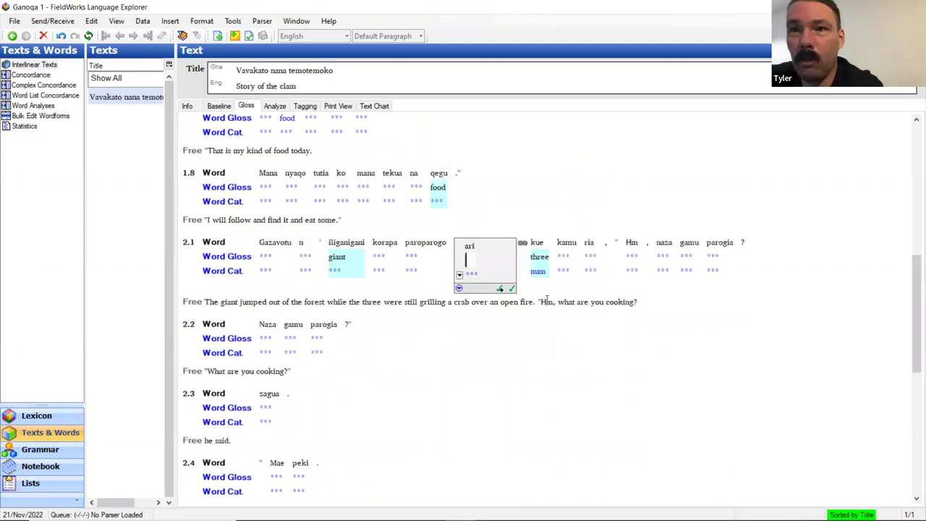
{"action": "scroll", "coordinate": [441, 334], "scroll_direction": "down", "scroll_amount": 2}
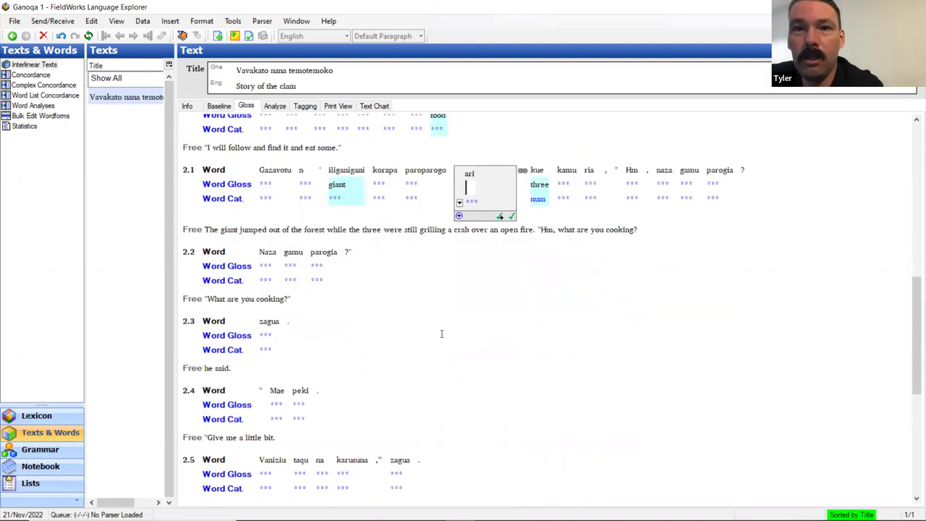
{"action": "scroll", "coordinate": [441, 333], "scroll_direction": "down", "scroll_amount": 2}
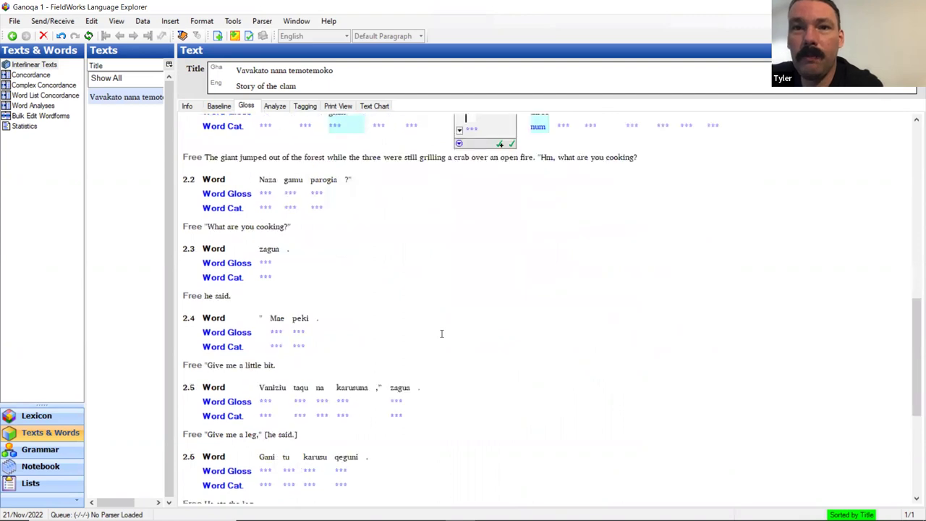
{"action": "scroll", "coordinate": [442, 333], "scroll_direction": "up", "scroll_amount": 2}
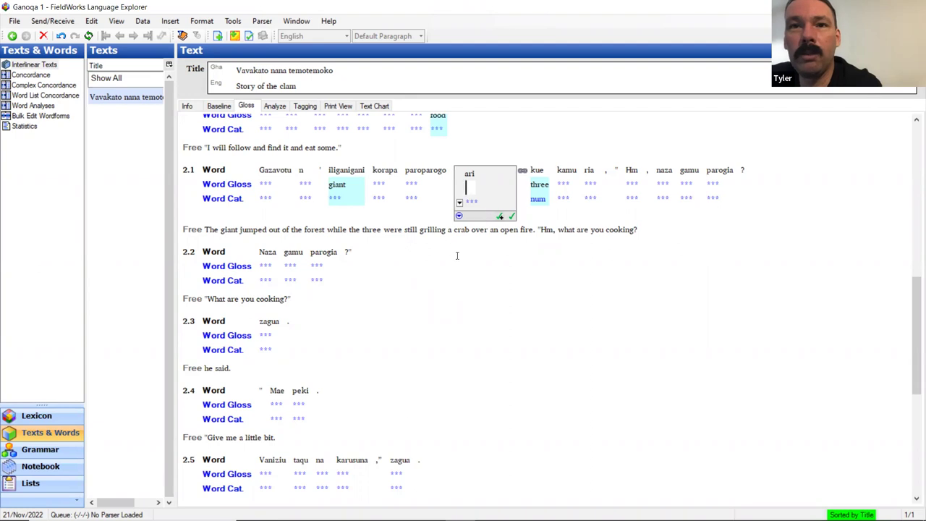
{"action": "scroll", "coordinate": [454, 256], "scroll_direction": "up", "scroll_amount": 6}
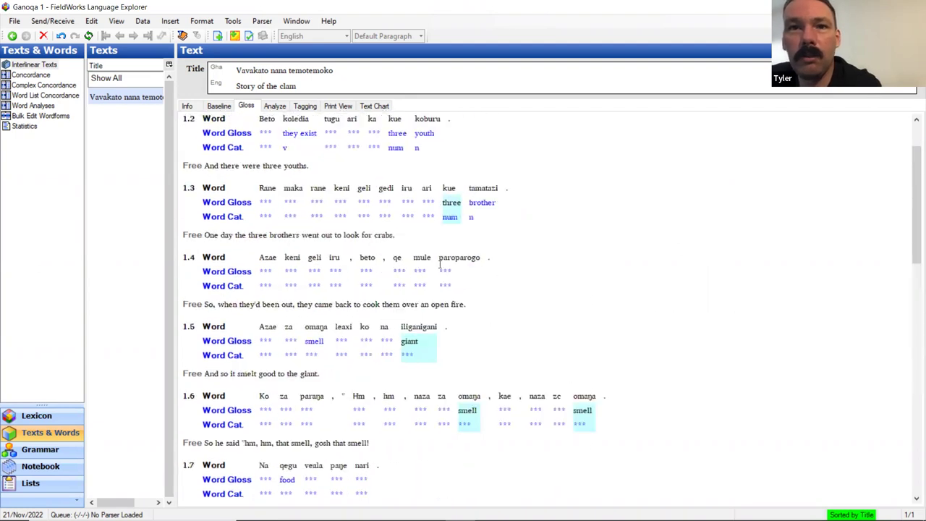
{"action": "scroll", "coordinate": [440, 265], "scroll_direction": "down", "scroll_amount": 3}
{"action": "scroll", "coordinate": [437, 264], "scroll_direction": "down", "scroll_amount": 3}
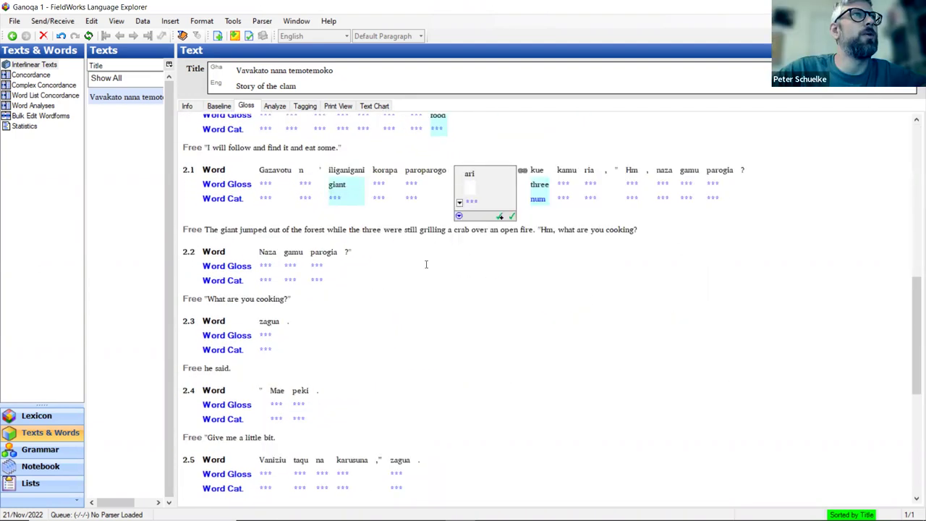
Correct n'iliganigani to "ne iliganigani" at the start of the baseline's second paragraph, and return to the word glosses.
{"action": "left_click", "coordinate": [276, 171]}
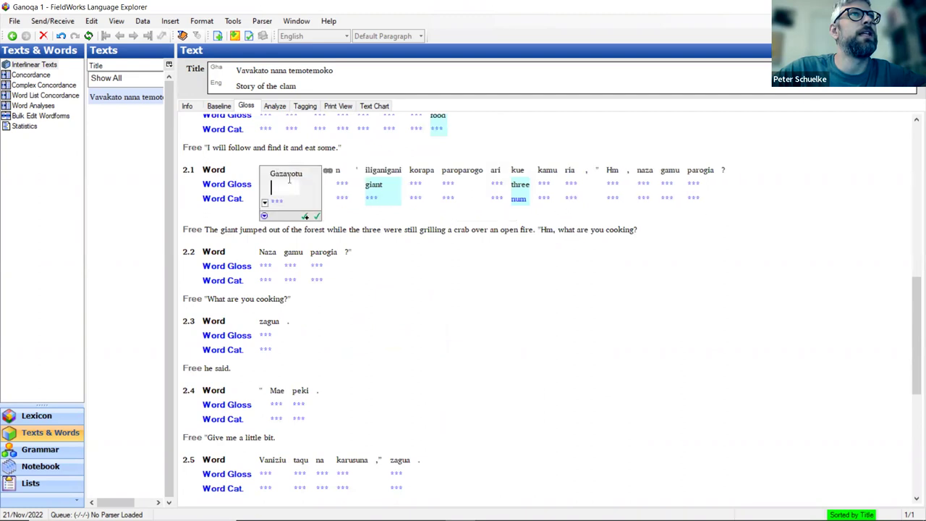
{"action": "left_click", "coordinate": [654, 232]}
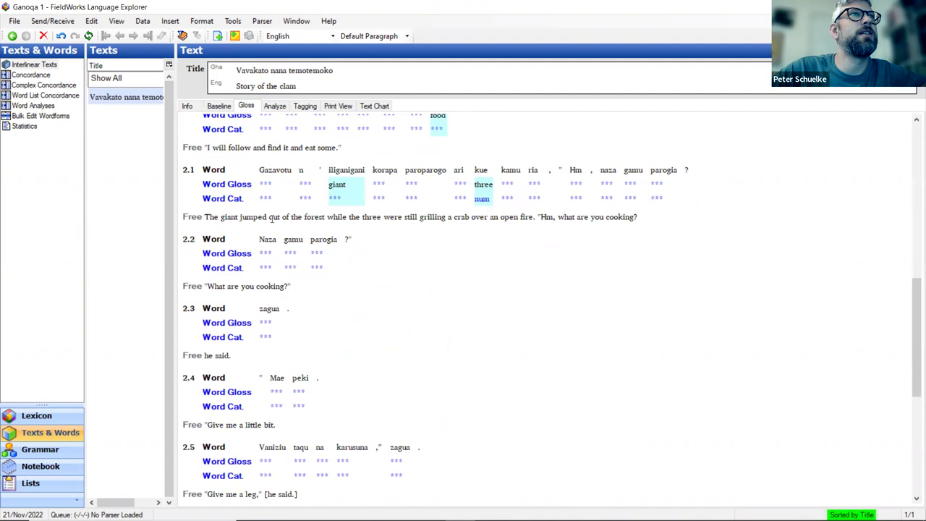
{"action": "left_click", "coordinate": [226, 106]}
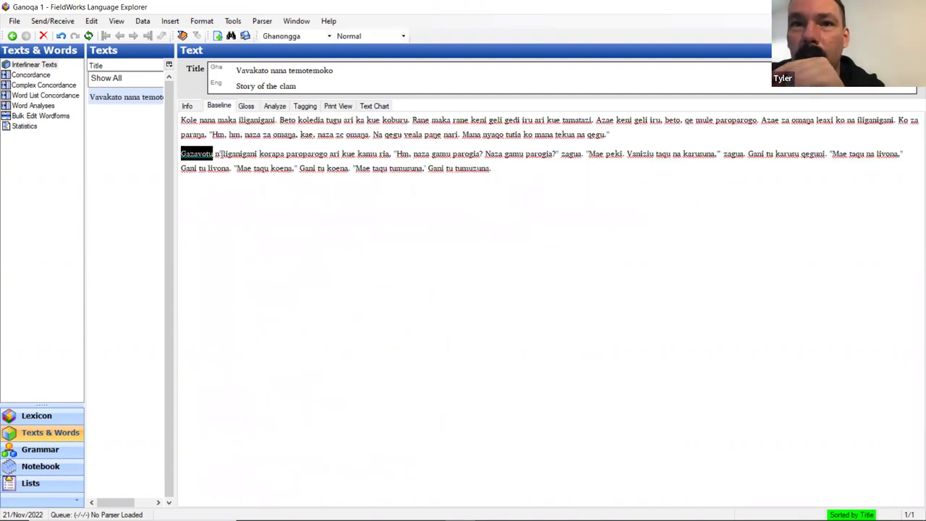
{"action": "left_click", "coordinate": [221, 153]}
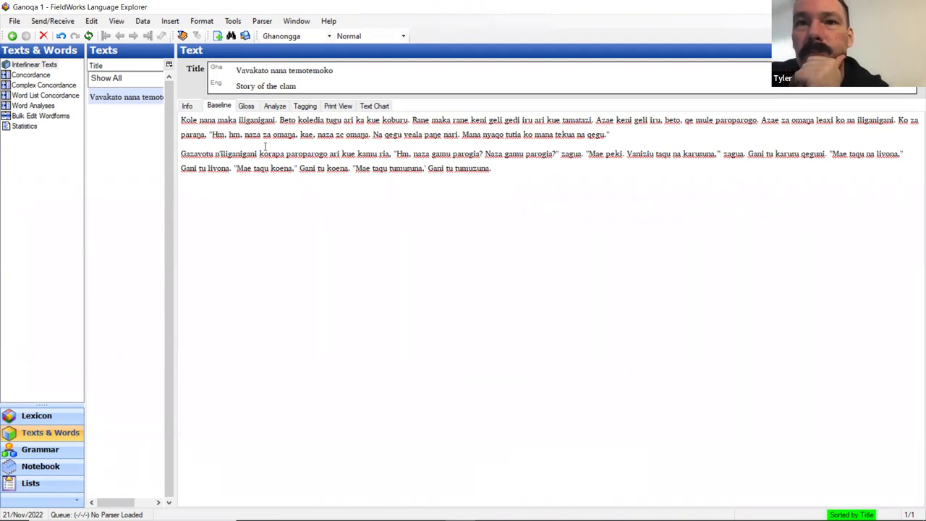
{"action": "key", "text": "BackSpace"}
{"action": "type", "text": "c"}
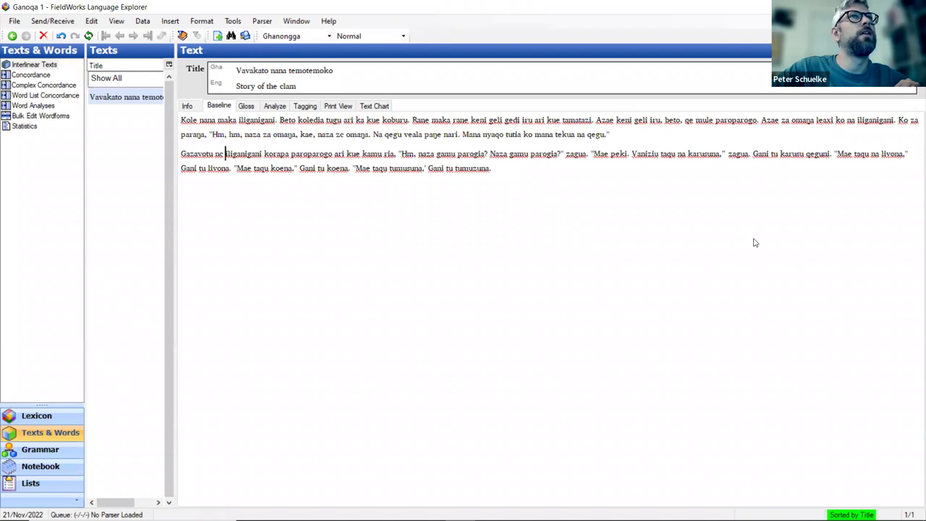
{"action": "left_click", "coordinate": [246, 106]}
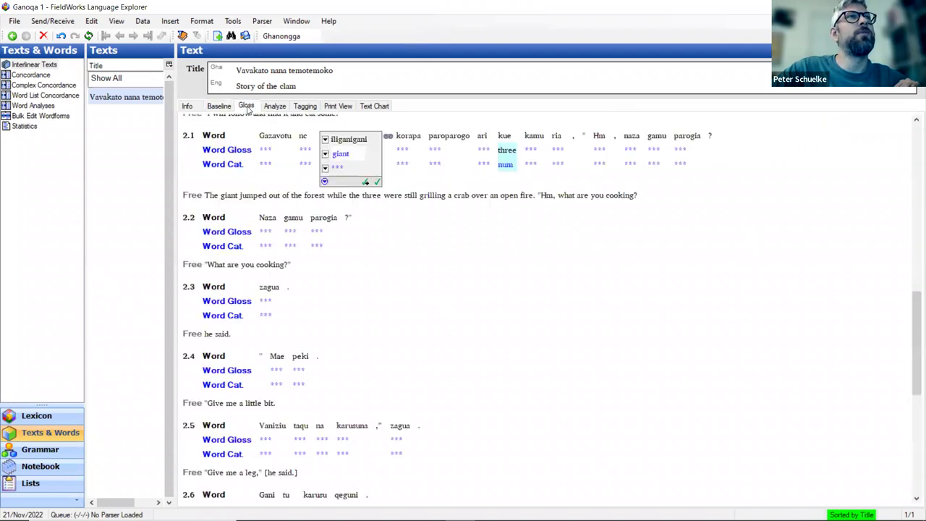
Join ne and iliganigani in line 2.1 into a single phrase.
{"action": "scroll", "coordinate": [311, 192], "scroll_direction": "down", "scroll_amount": 5}
{"action": "scroll", "coordinate": [312, 192], "scroll_direction": "up", "scroll_amount": 1}
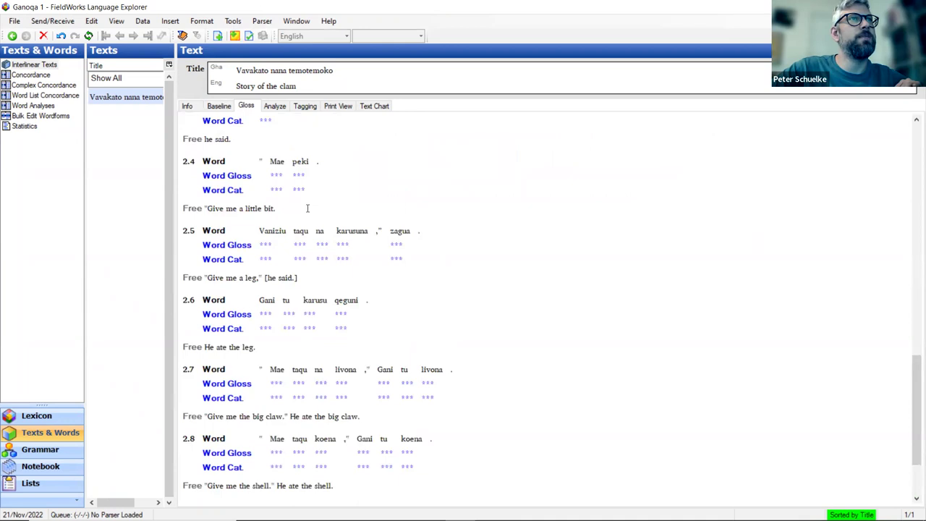
{"action": "scroll", "coordinate": [308, 209], "scroll_direction": "down", "scroll_amount": 3}
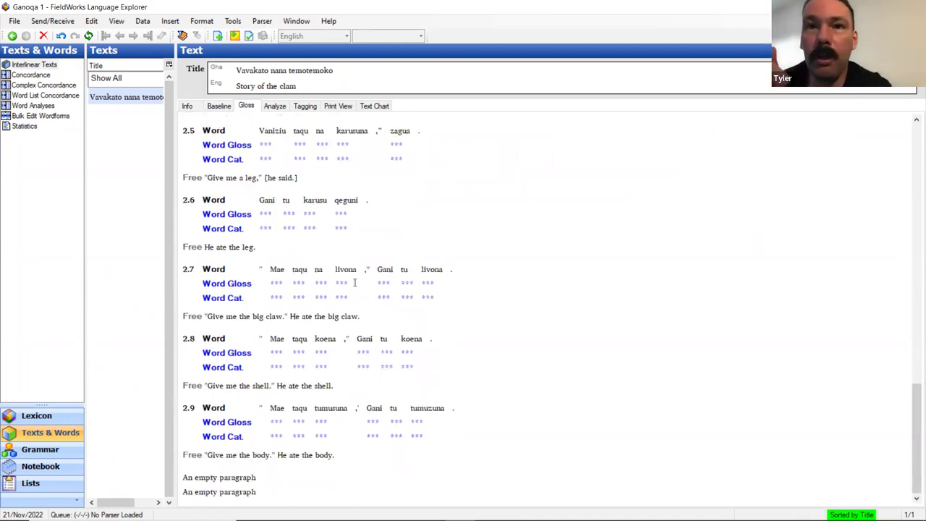
{"action": "scroll", "coordinate": [355, 283], "scroll_direction": "up", "scroll_amount": 11}
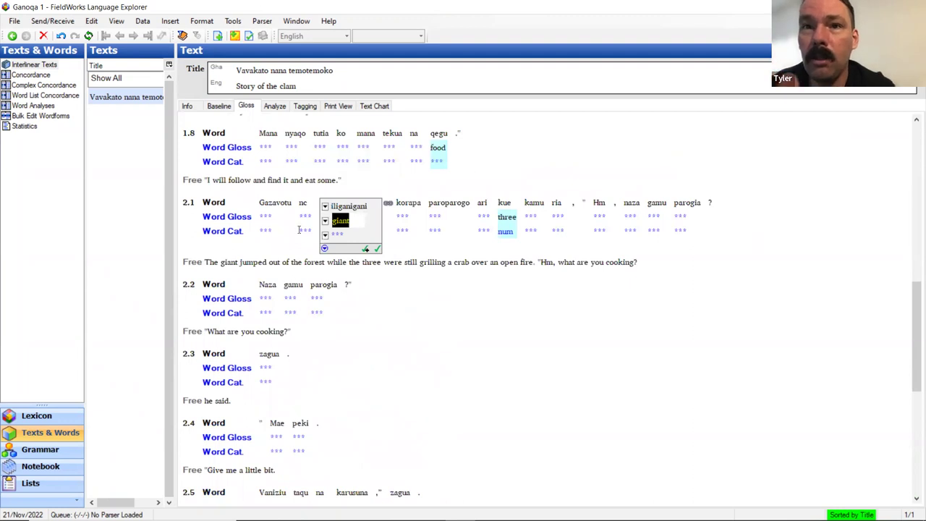
{"action": "left_click", "coordinate": [299, 229]}
{"action": "left_click", "coordinate": [343, 218]}
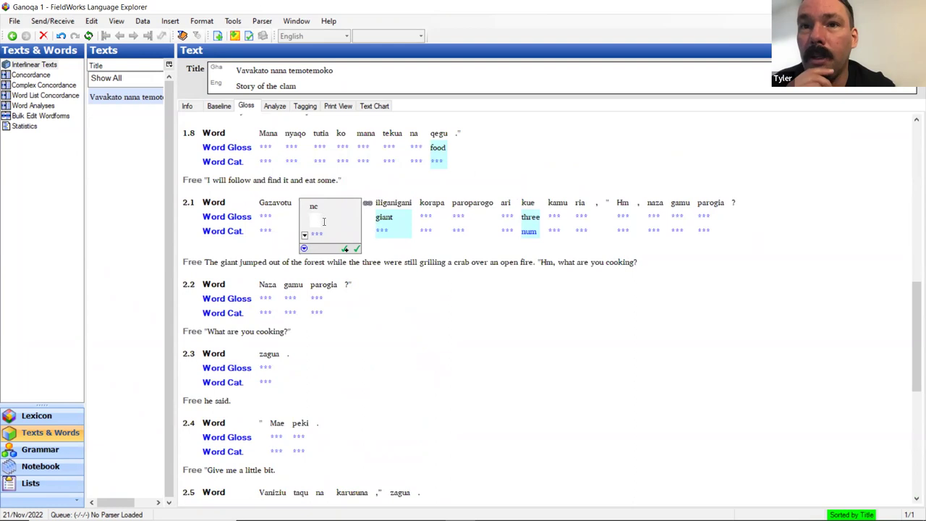
{"action": "left_click", "coordinate": [367, 206]}
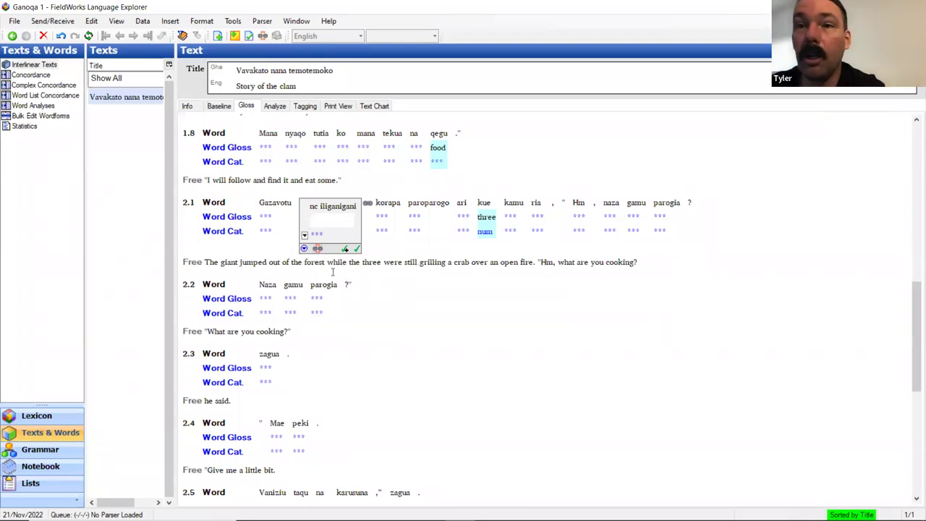
Gloss the word ari in line 2.1 as PL.
{"action": "scroll", "coordinate": [315, 249], "scroll_direction": "down", "scroll_amount": 3}
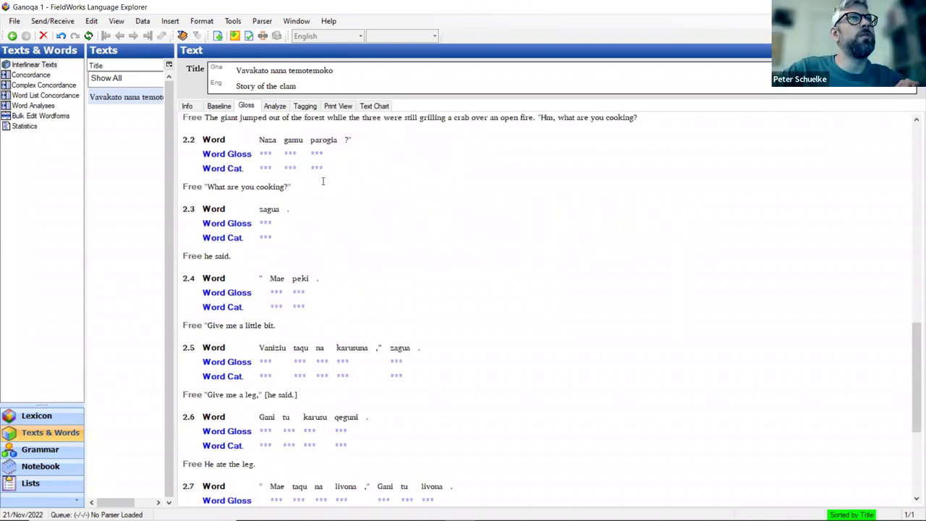
{"action": "scroll", "coordinate": [320, 183], "scroll_direction": "up", "scroll_amount": 2}
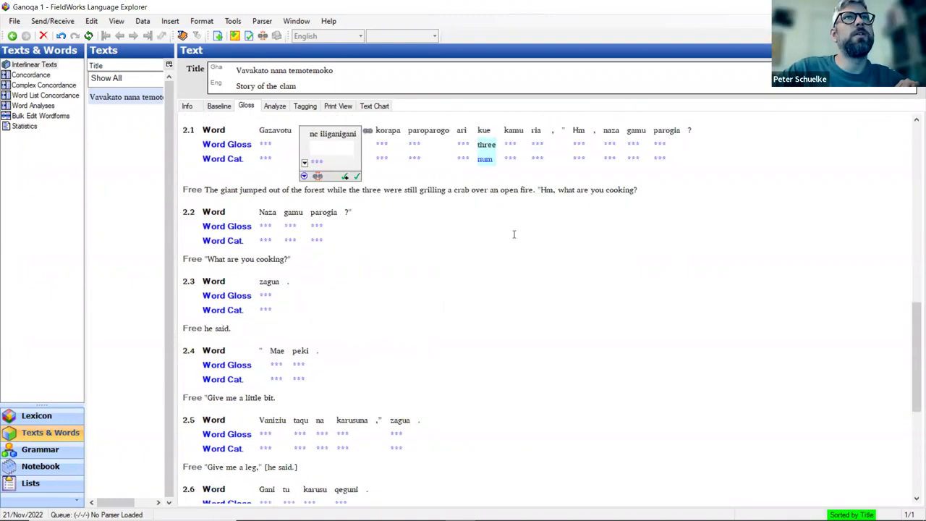
{"action": "key", "text": "ctrl+Down"}
{"action": "left_click", "coordinate": [447, 144]}
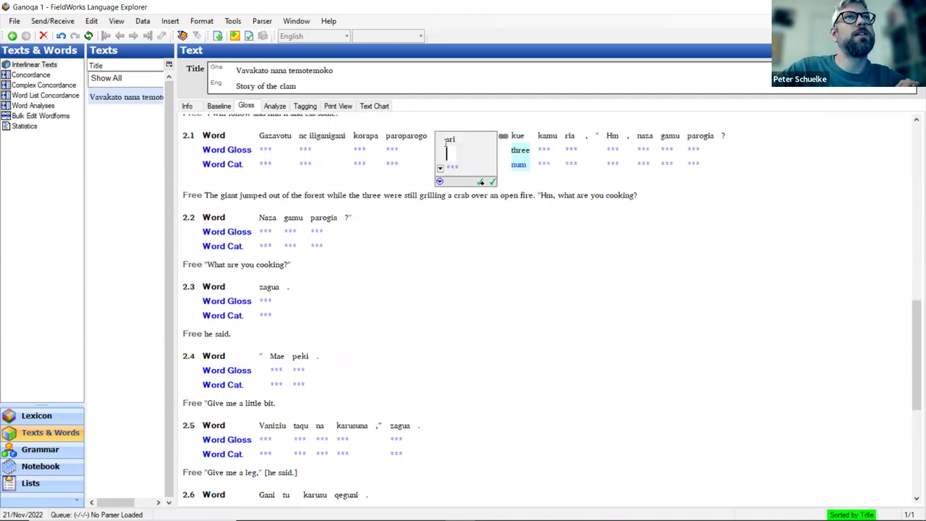
{"action": "type", "text": "pi"}
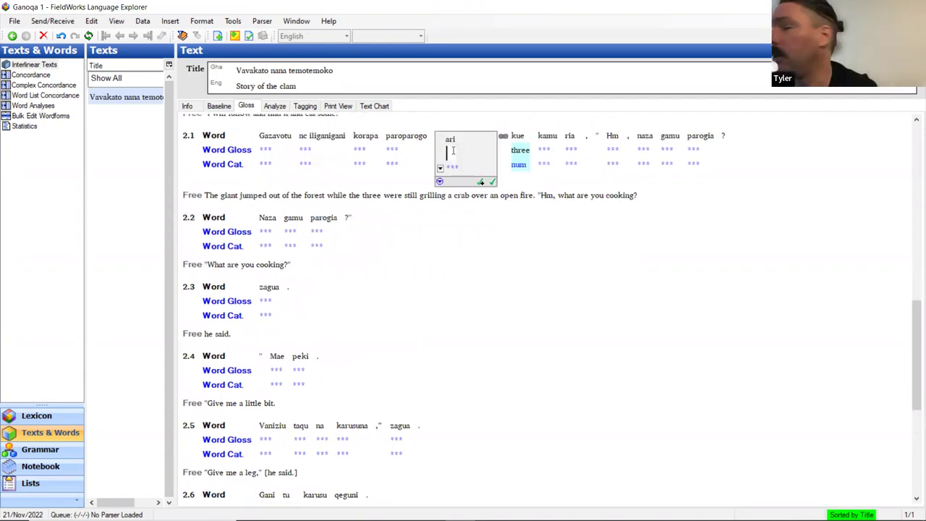
{"action": "key", "text": "BackSpace"}
{"action": "key", "text": "BackSpace"}
{"action": "type", "text": "PL"}
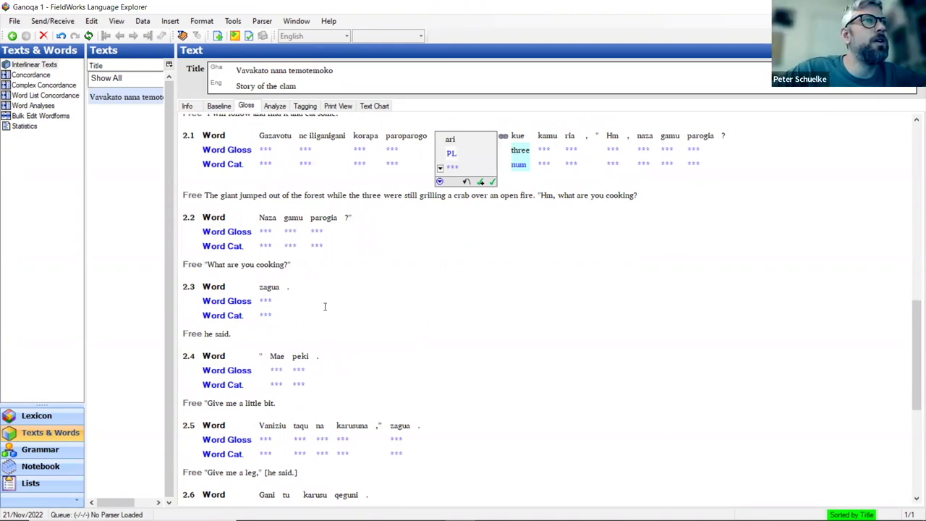
Compare the repeated "Give me" and "He ate" sentences in lines 2.5 to 2.9 and open the gloss of livona in line 2.7.
{"action": "scroll", "coordinate": [325, 307], "scroll_direction": "down", "scroll_amount": 2}
{"action": "scroll", "coordinate": [325, 282], "scroll_direction": "down", "scroll_amount": 2}
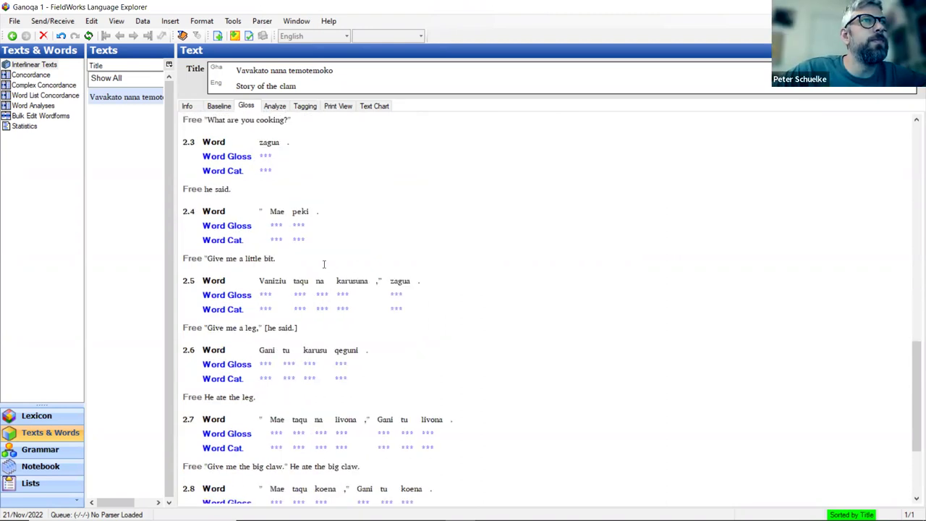
{"action": "scroll", "coordinate": [324, 264], "scroll_direction": "down", "scroll_amount": 4}
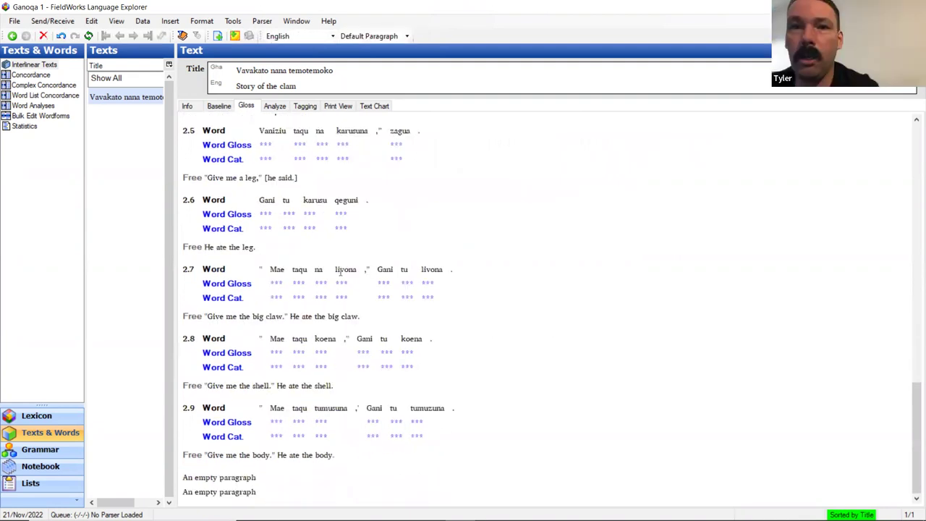
{"action": "left_click", "coordinate": [348, 284]}
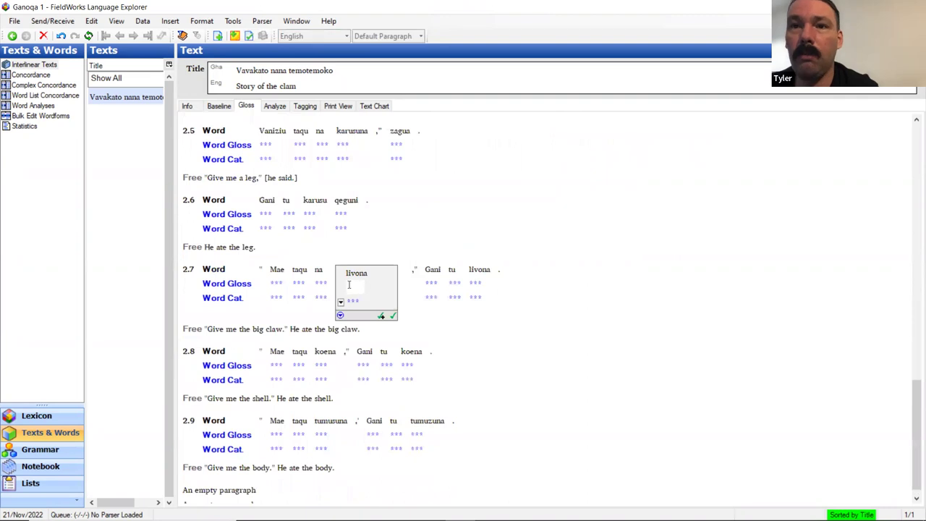
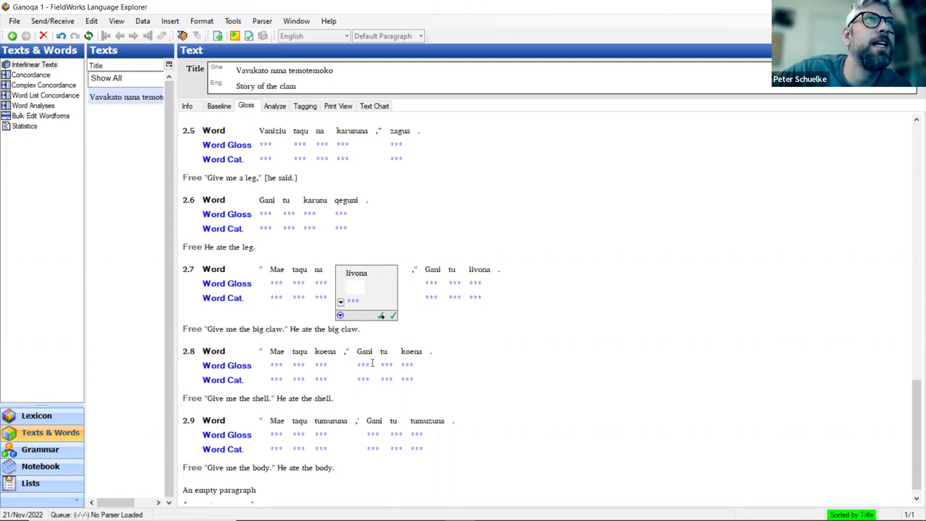
Gloss karusu in line 2.6 as leg.
{"action": "scroll", "coordinate": [343, 289], "scroll_direction": "up", "scroll_amount": 2}
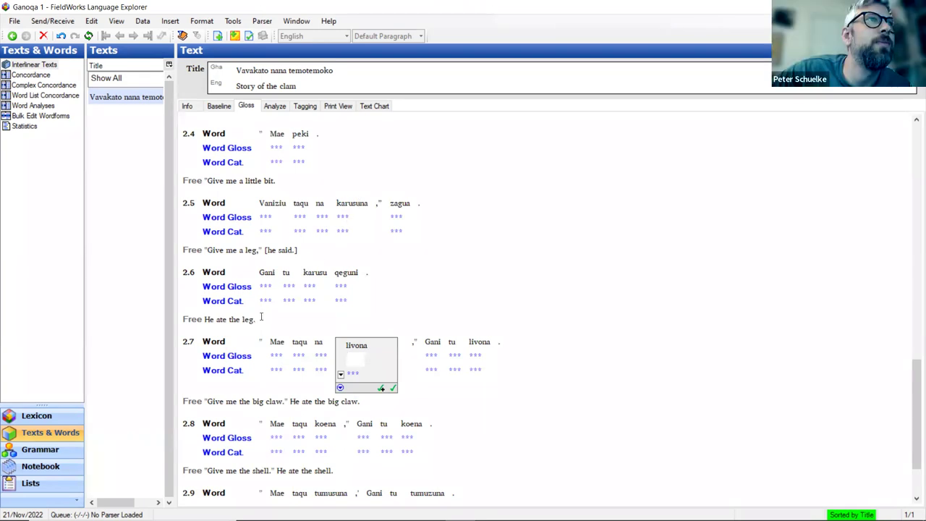
{"action": "left_click", "coordinate": [351, 214]}
{"action": "left_click", "coordinate": [316, 289]}
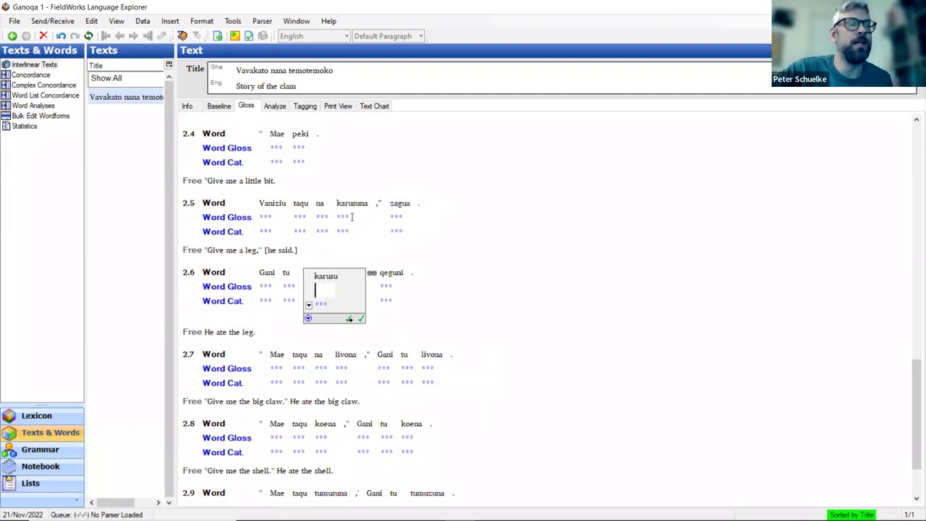
{"action": "type", "text": "leg"}
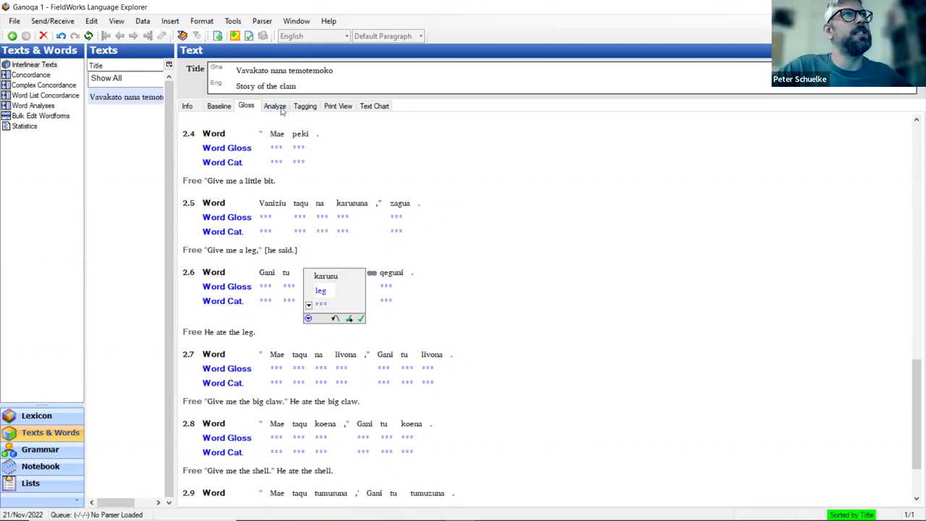
{"action": "left_click", "coordinate": [283, 333]}
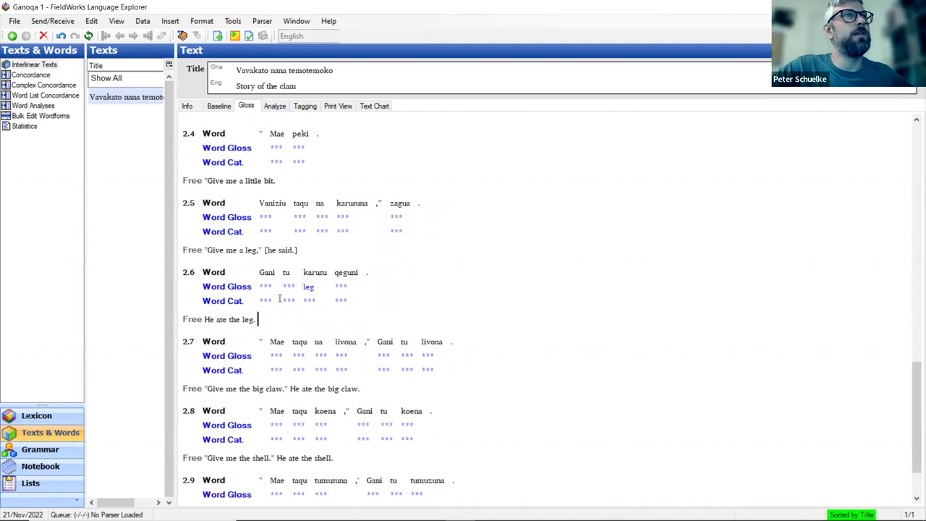
Switch to the morpheme analysis of the text and split karusuna in line 2.5 into karusu and -na.
{"action": "left_click", "coordinate": [274, 108]}
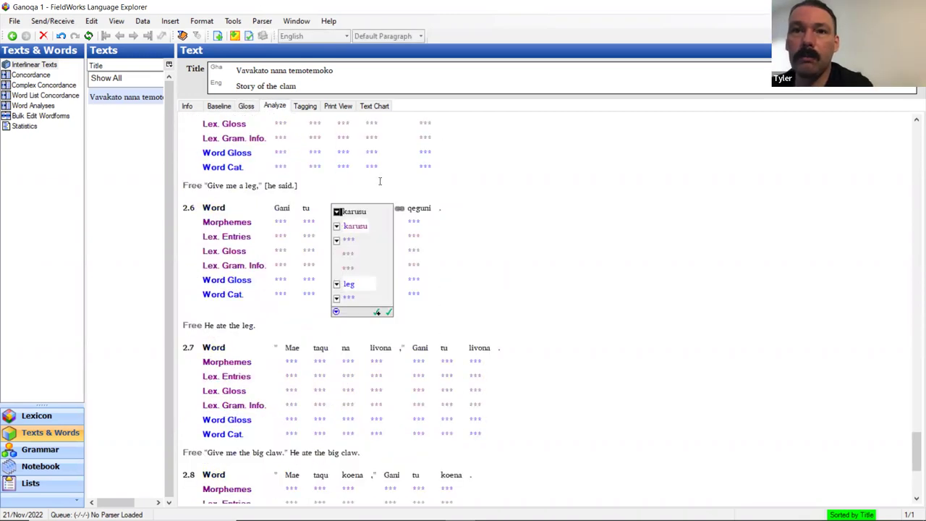
{"action": "scroll", "coordinate": [379, 181], "scroll_direction": "up", "scroll_amount": 3}
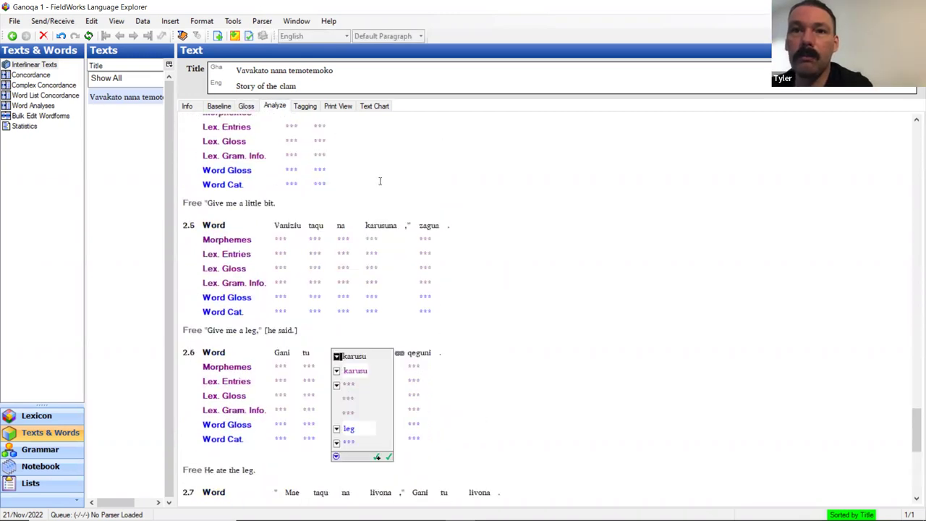
{"action": "left_click", "coordinate": [387, 241]}
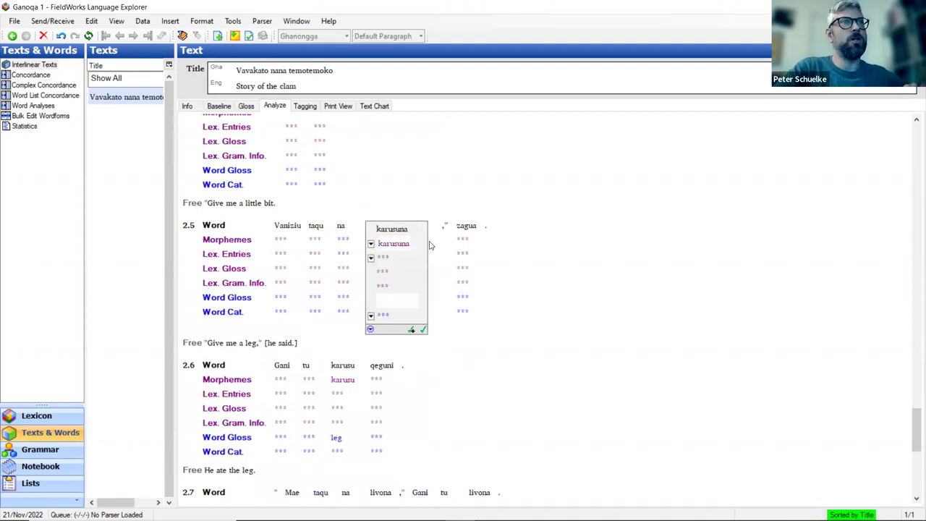
{"action": "type", "text": "-"}
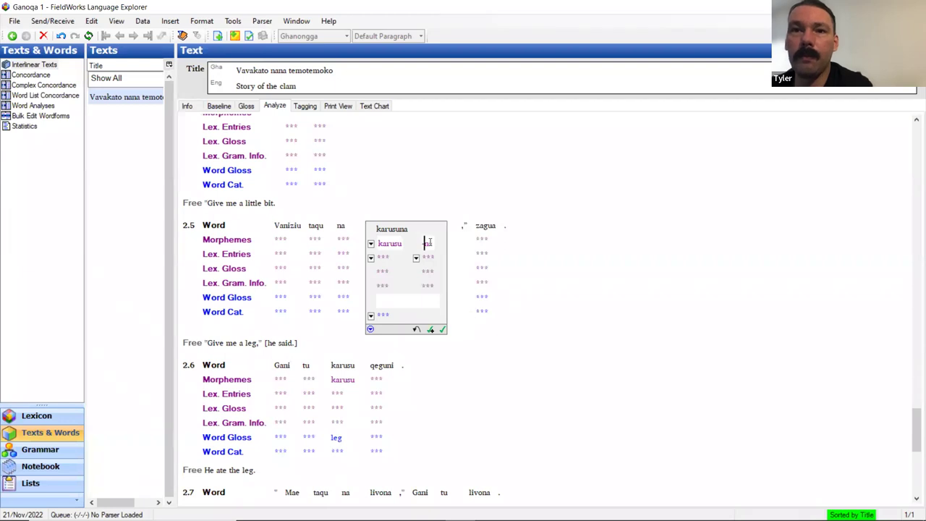
Create a lexicon entry for karusu in line 2.6 as a stem glossed leg with the category Noun.
{"action": "left_click", "coordinate": [357, 387]}
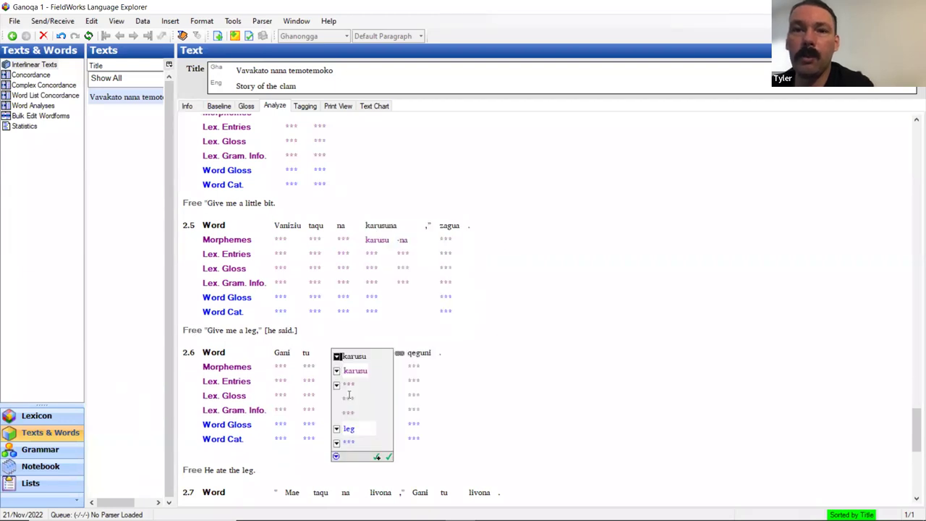
{"action": "left_click", "coordinate": [337, 386]}
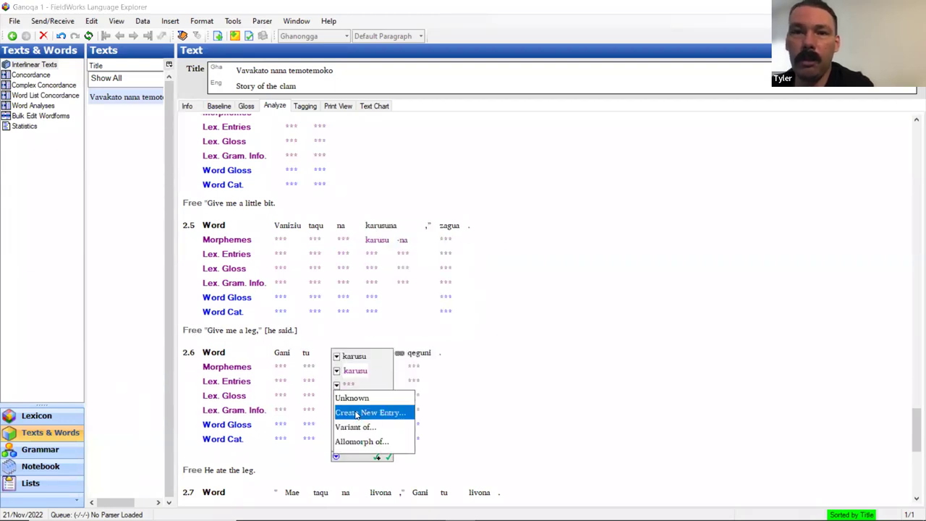
{"action": "key", "text": "Return"}
{"action": "left_click", "coordinate": [492, 258]}
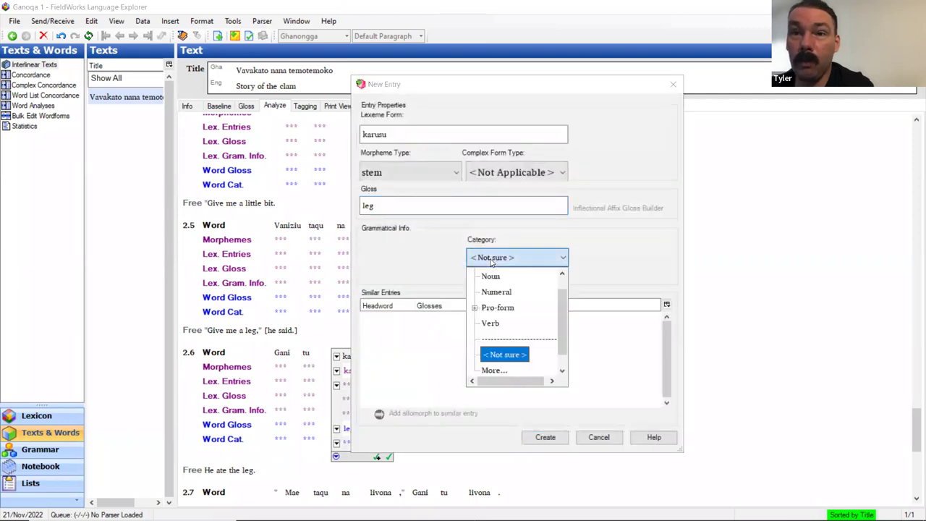
{"action": "left_click", "coordinate": [491, 276]}
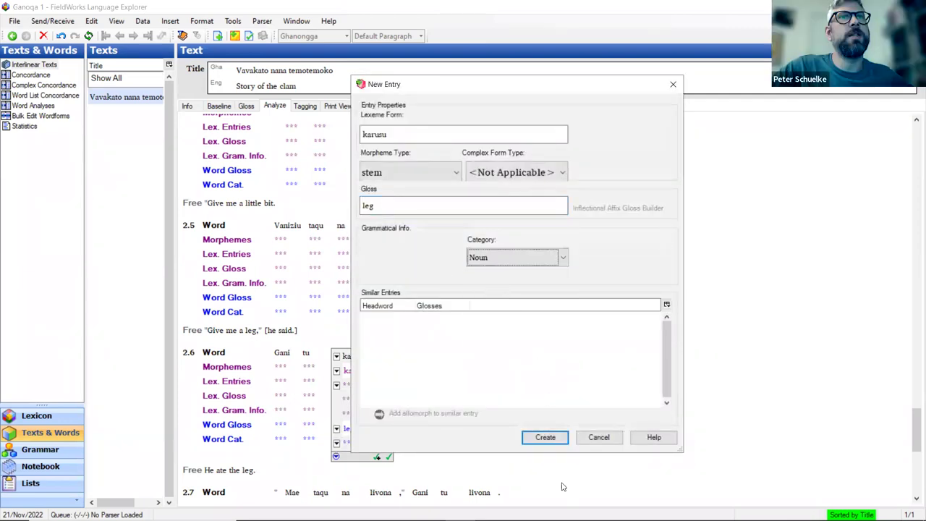
{"action": "left_click", "coordinate": [545, 437]}
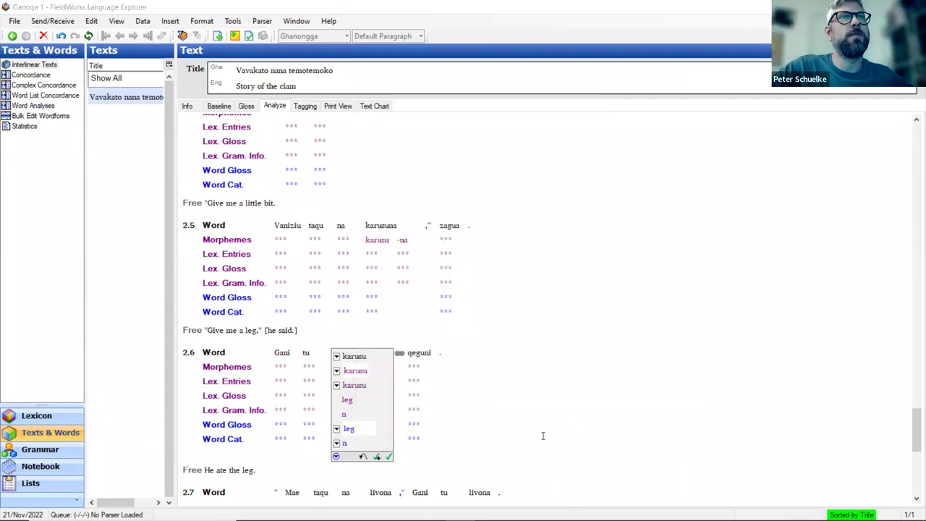
Link the stem of karusuna in line 2.5 to the karusu entry glossed leg.
{"action": "left_click", "coordinate": [392, 313]}
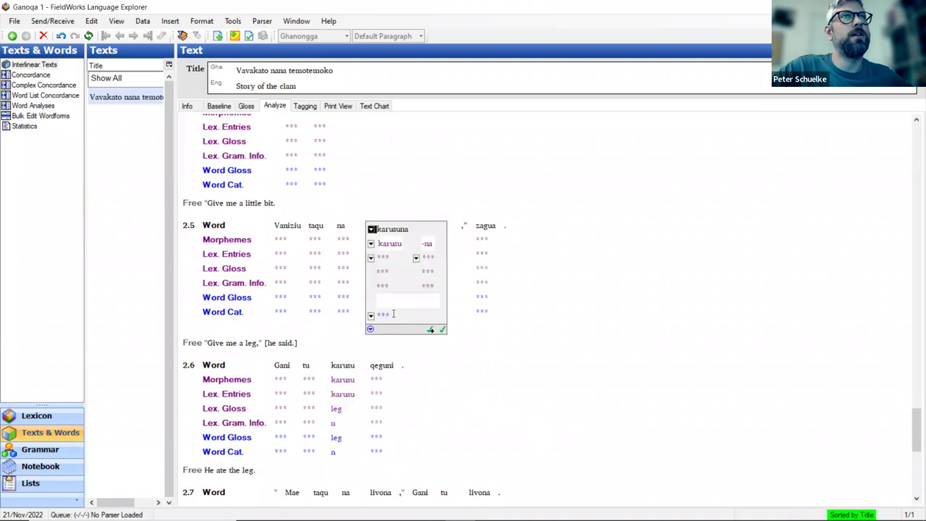
{"action": "left_click", "coordinate": [372, 259]}
{"action": "left_click", "coordinate": [383, 270]}
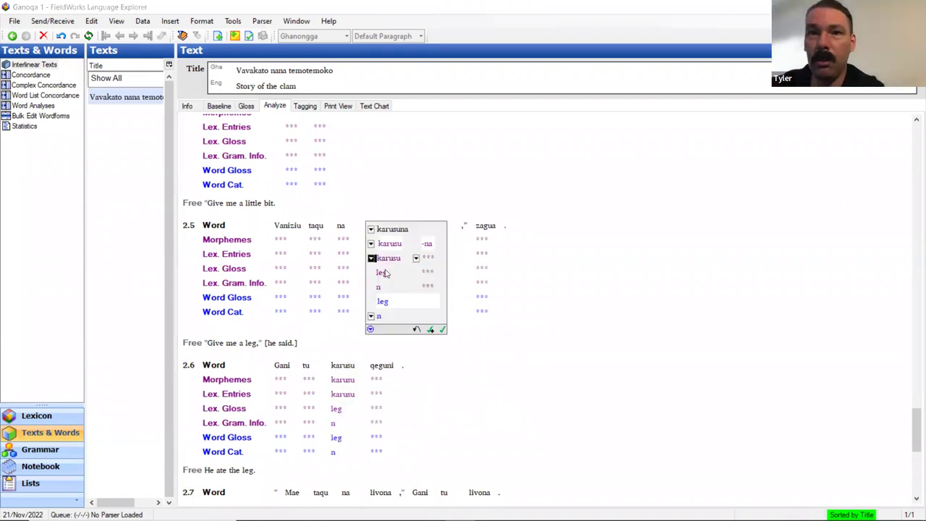
{"action": "left_click", "coordinate": [348, 345]}
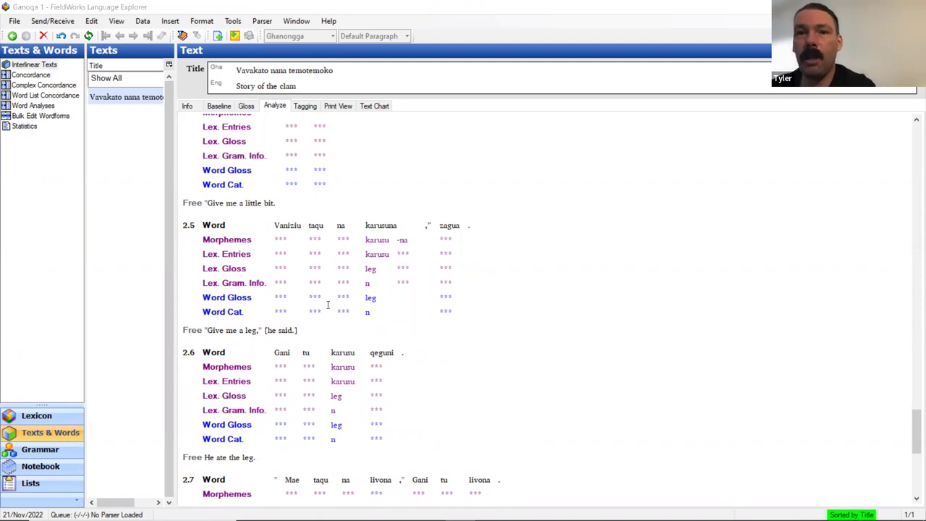
Split the first livona in line 2.7 into the morphemes livo and -na.
{"action": "scroll", "coordinate": [327, 305], "scroll_direction": "down", "scroll_amount": 3}
{"action": "scroll", "coordinate": [328, 304], "scroll_direction": "up", "scroll_amount": 3}
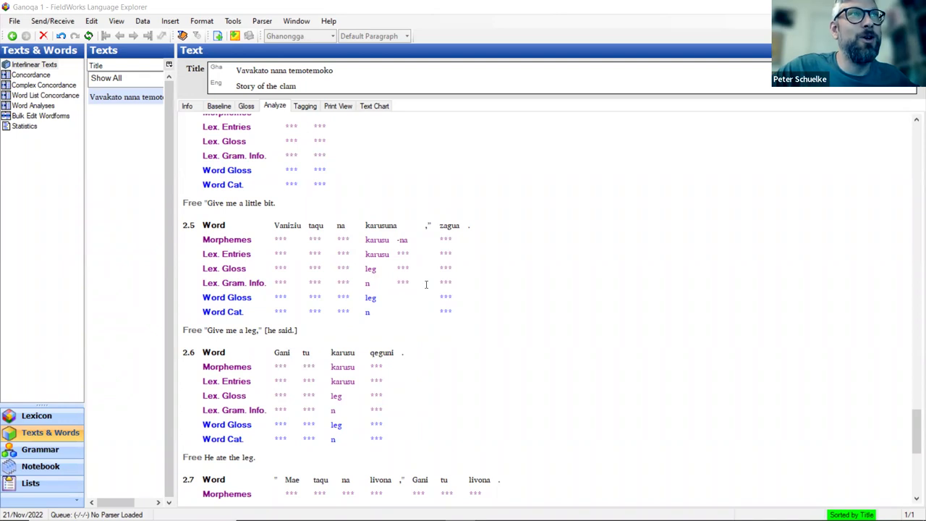
{"action": "scroll", "coordinate": [422, 282], "scroll_direction": "down", "scroll_amount": 1}
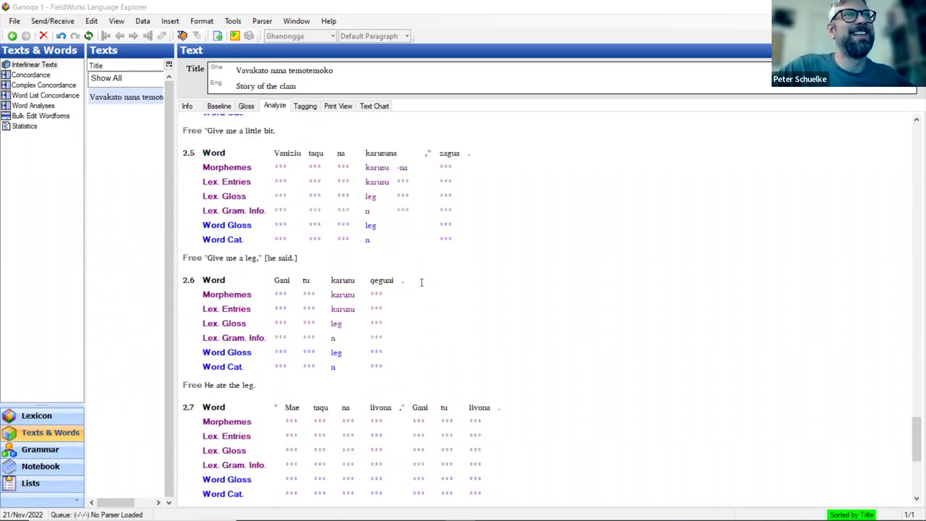
{"action": "scroll", "coordinate": [421, 282], "scroll_direction": "down", "scroll_amount": 1}
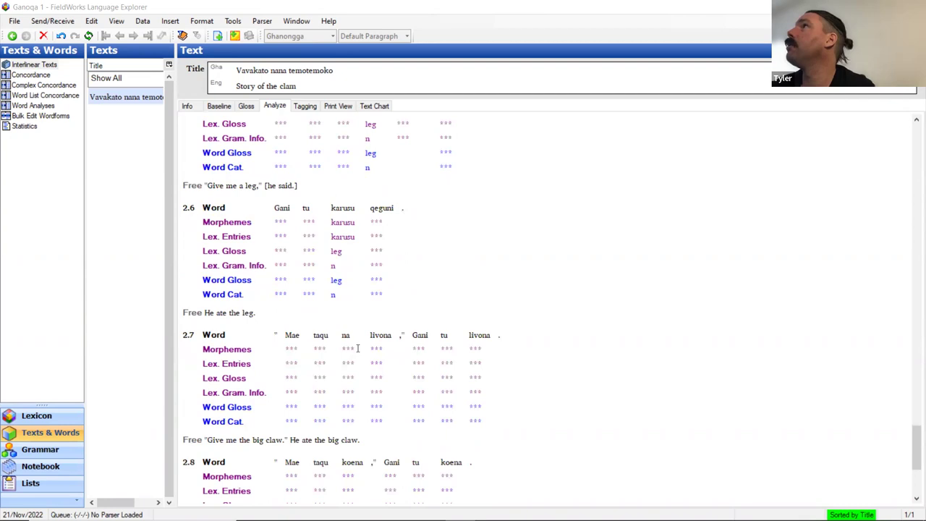
{"action": "left_click", "coordinate": [394, 348]}
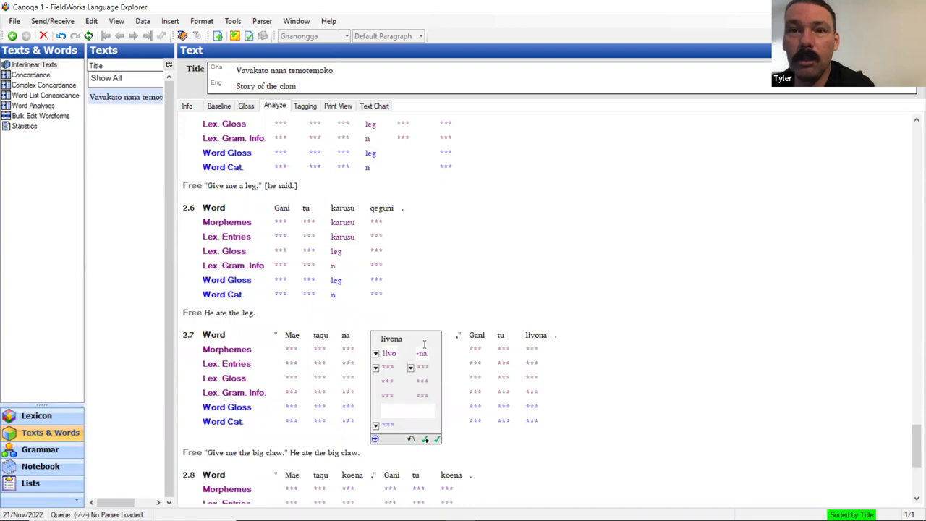
Create a lexicon entry for livo as a stem glossed big.claw with the category Noun.
{"action": "left_click", "coordinate": [376, 369]}
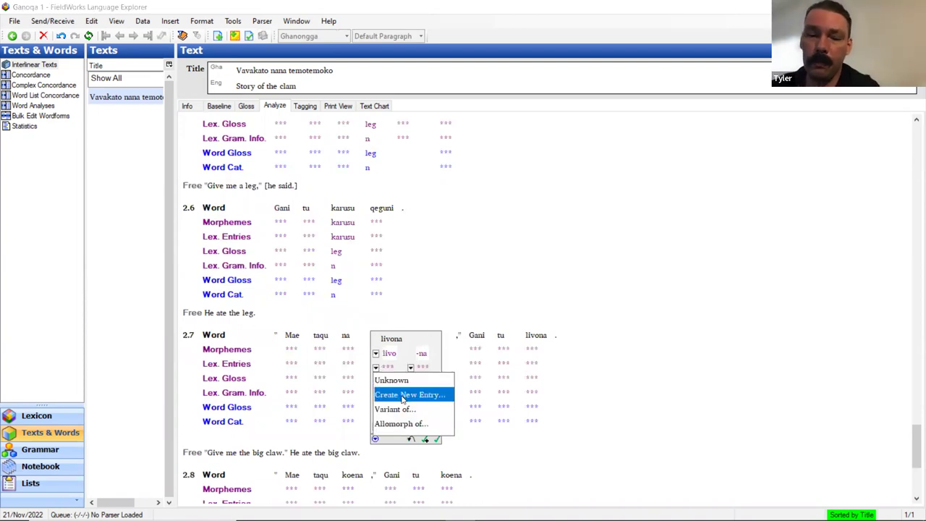
{"action": "left_click", "coordinate": [405, 395]}
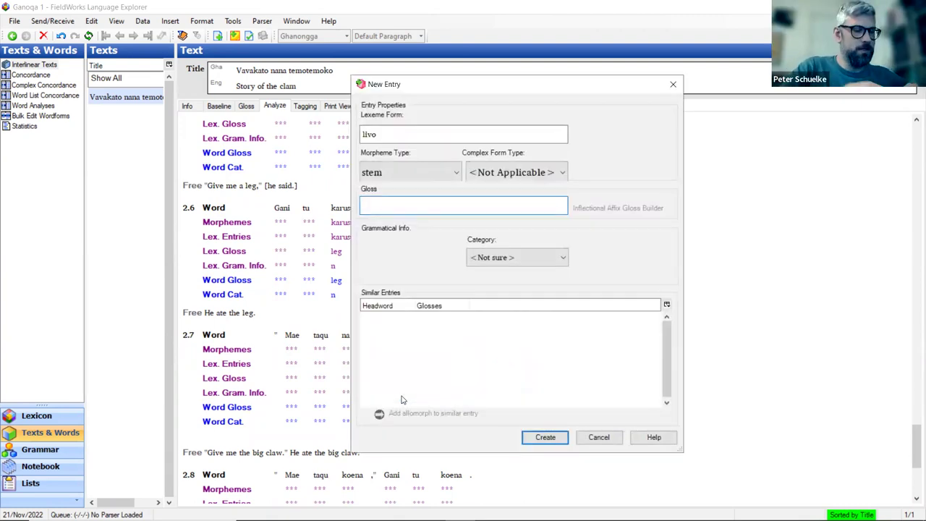
{"action": "type", "text": "big claw"}
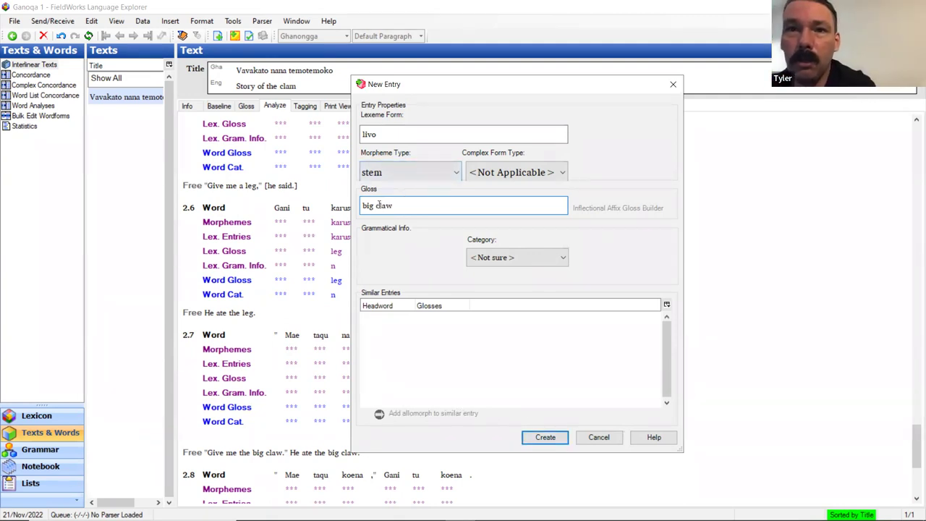
{"action": "key", "text": "BackSpace"}
{"action": "type", "text": "."}
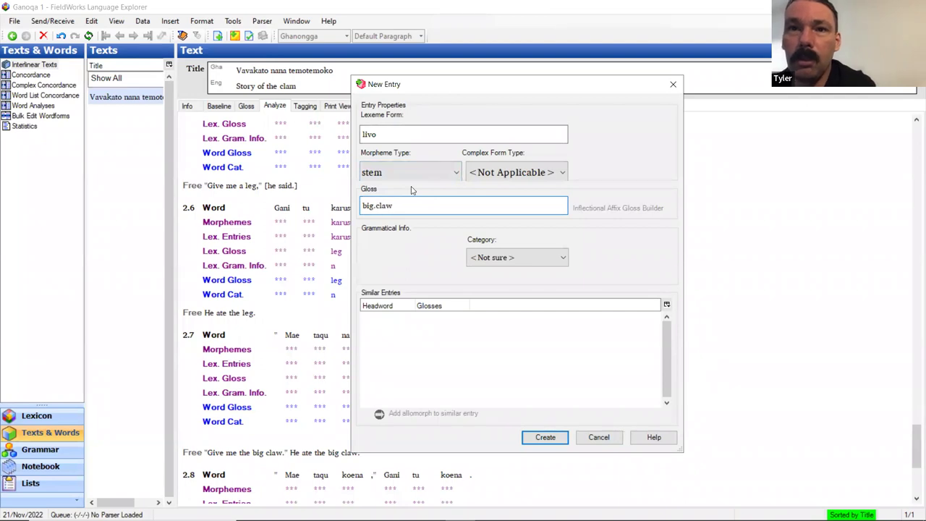
{"action": "left_click", "coordinate": [552, 258]}
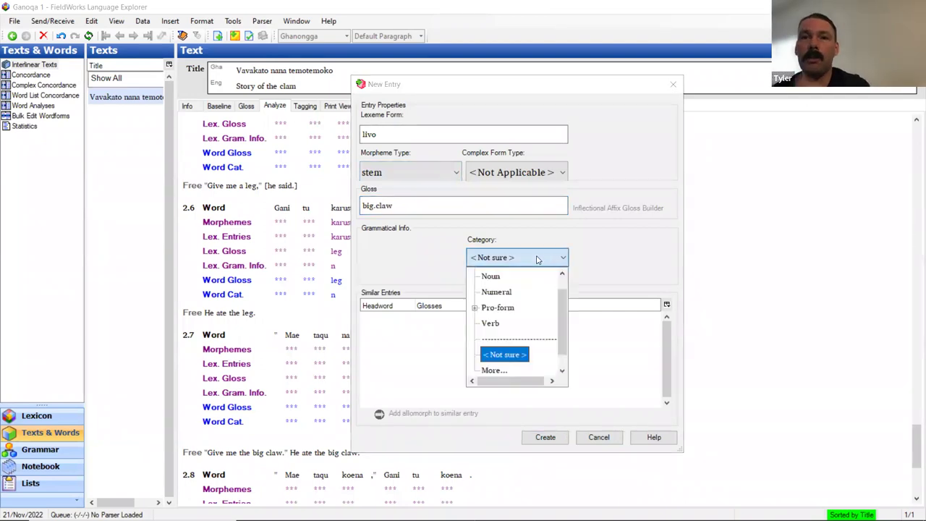
{"action": "left_click", "coordinate": [507, 278]}
{"action": "left_click", "coordinate": [544, 437]}
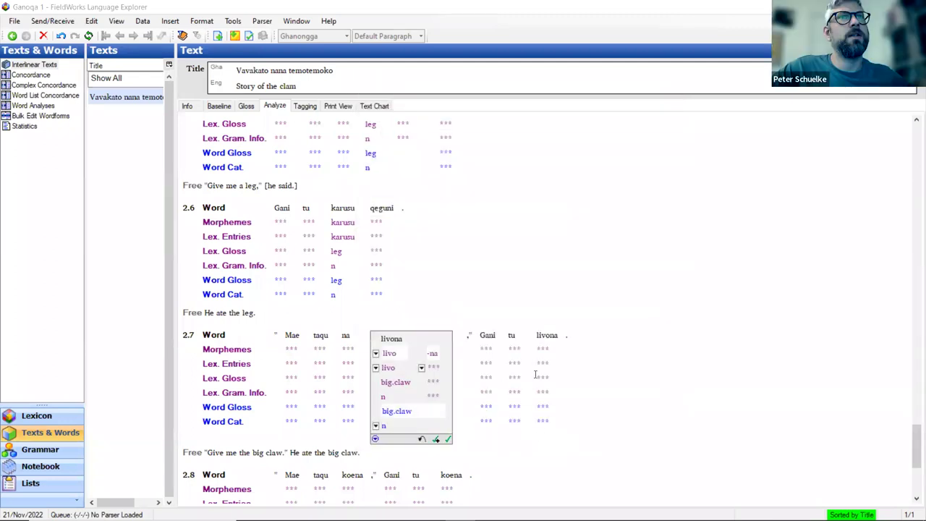
Keep the analysis of the first livona in line 2.7 and change its word gloss to big claw.
{"action": "left_click", "coordinate": [550, 363]}
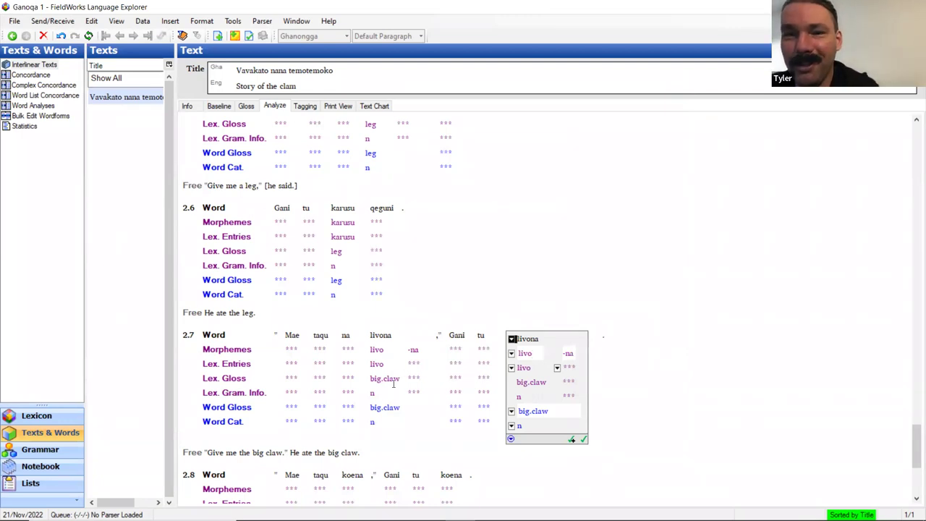
{"action": "left_click", "coordinate": [386, 408]}
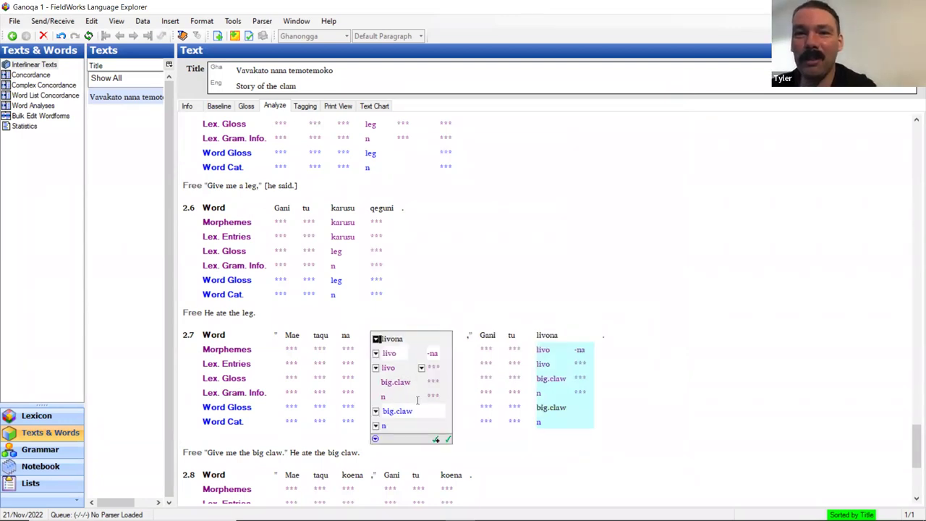
{"action": "left_click", "coordinate": [400, 411]}
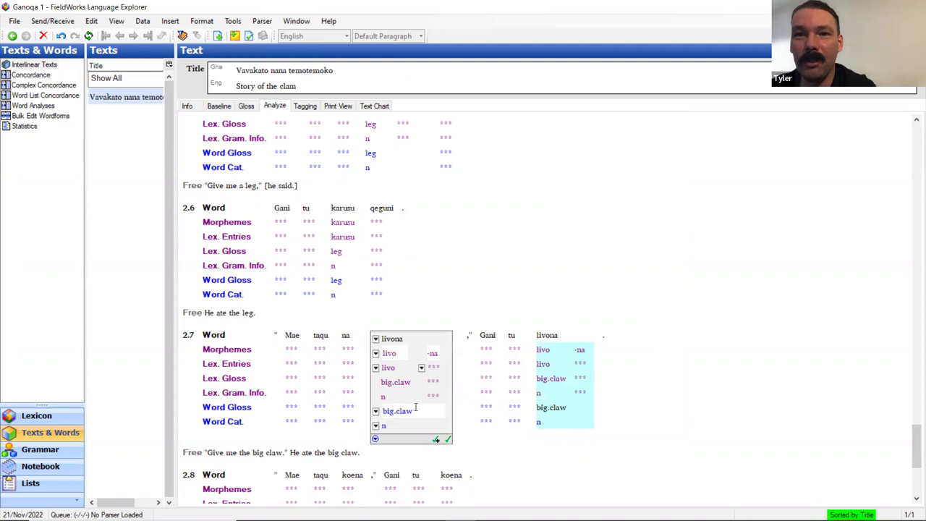
{"action": "key", "text": "Delete"}
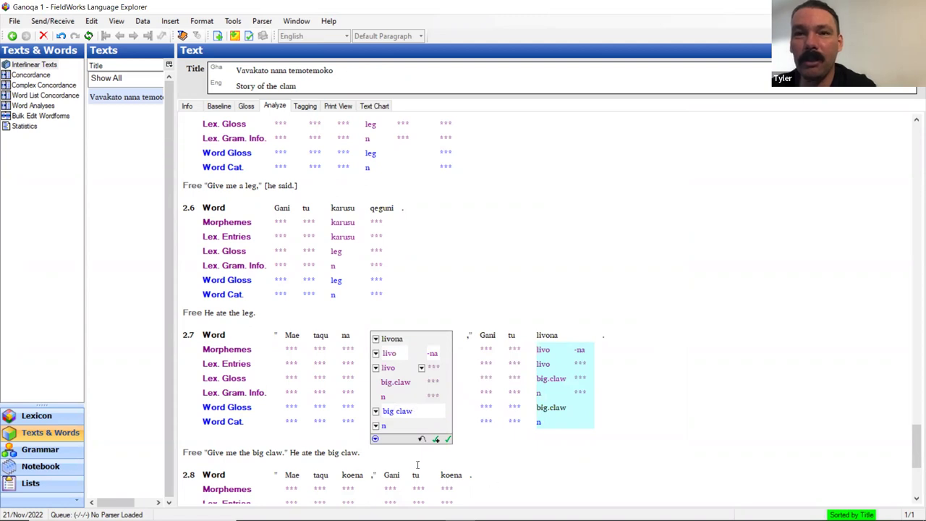
{"action": "key", "text": "Return"}
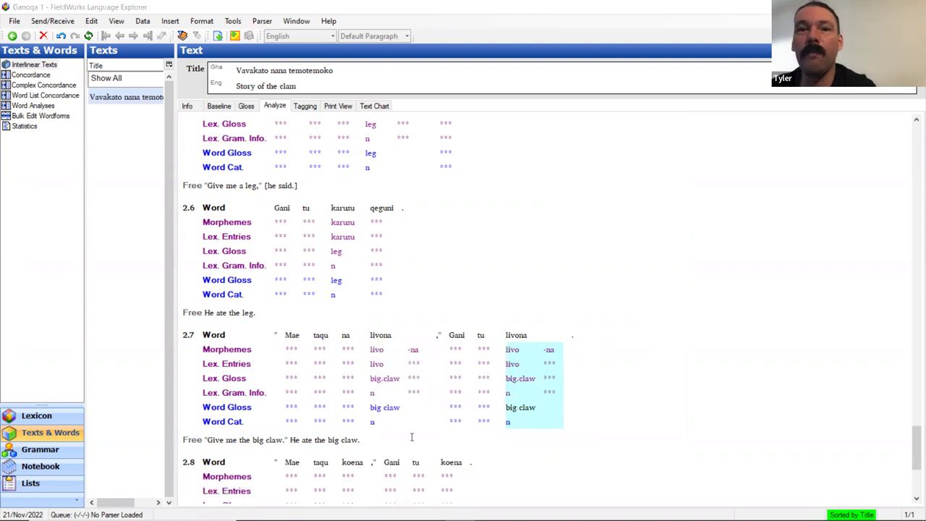
Compare the words and free translations of lines 2.5 to 2.9, looking at the recurring words and the -na endings.
{"action": "scroll", "coordinate": [398, 384], "scroll_direction": "down", "scroll_amount": 4}
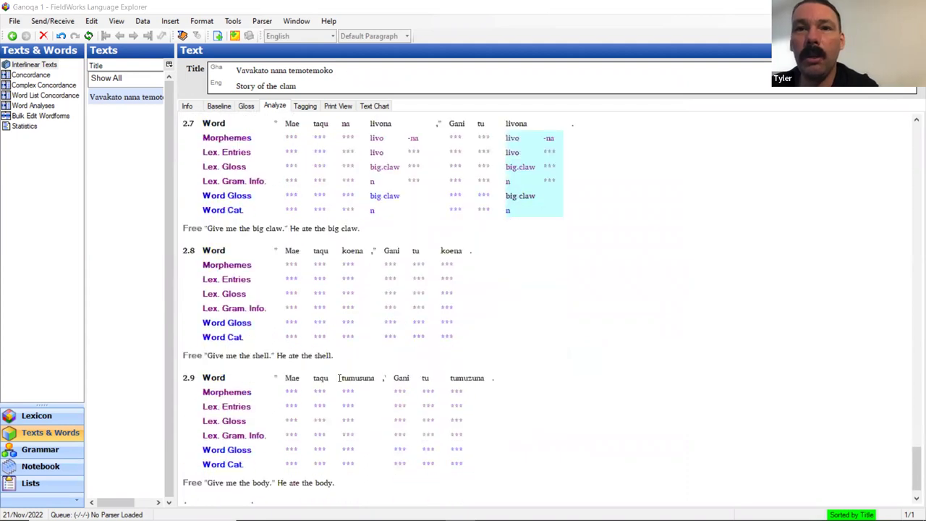
{"action": "scroll", "coordinate": [339, 377], "scroll_direction": "up", "scroll_amount": 2}
{"action": "scroll", "coordinate": [339, 378], "scroll_direction": "up", "scroll_amount": 1}
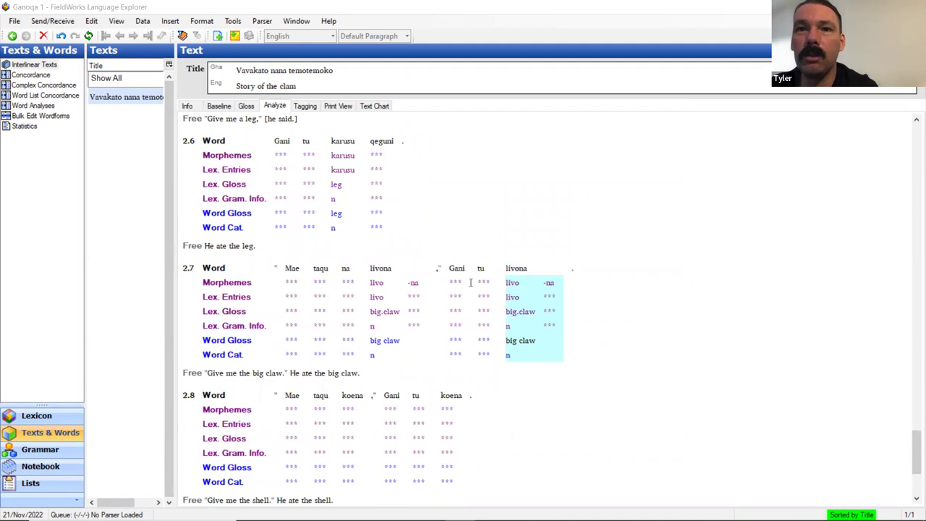
{"action": "scroll", "coordinate": [469, 282], "scroll_direction": "up", "scroll_amount": 1}
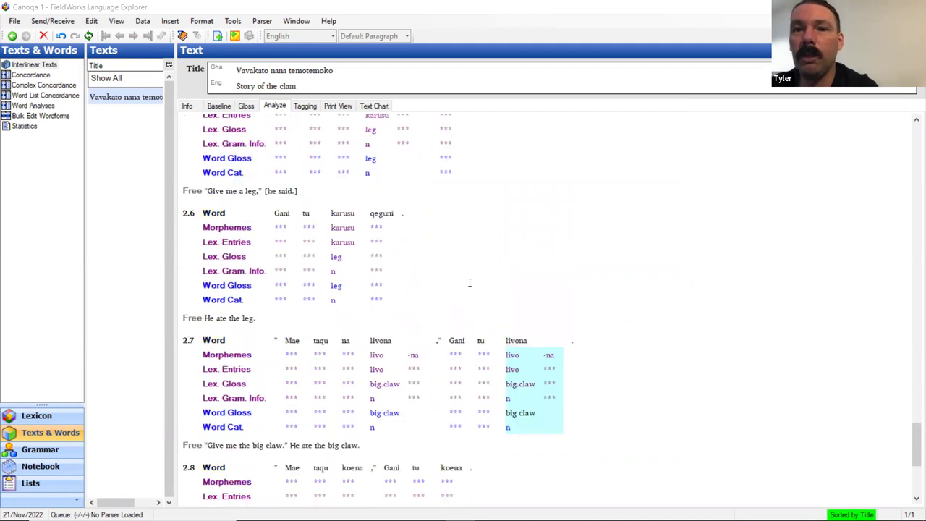
{"action": "scroll", "coordinate": [470, 282], "scroll_direction": "up", "scroll_amount": 2}
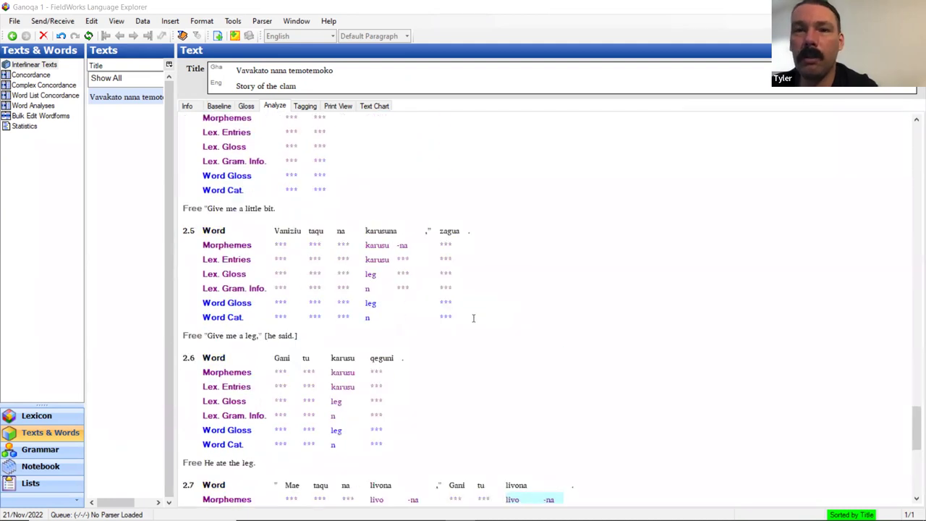
{"action": "scroll", "coordinate": [473, 318], "scroll_direction": "down", "scroll_amount": 1}
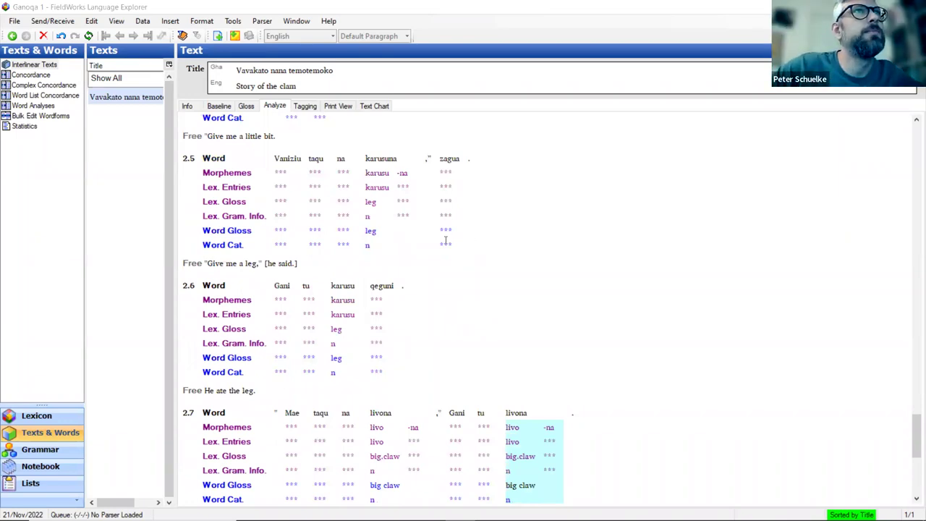
{"action": "scroll", "coordinate": [416, 274], "scroll_direction": "down", "scroll_amount": 2}
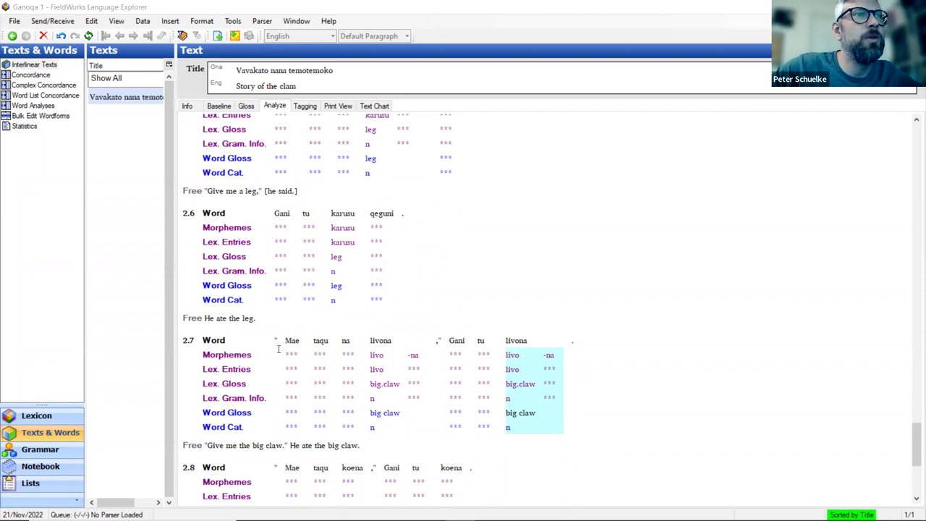
{"action": "scroll", "coordinate": [349, 457], "scroll_direction": "down", "scroll_amount": 2}
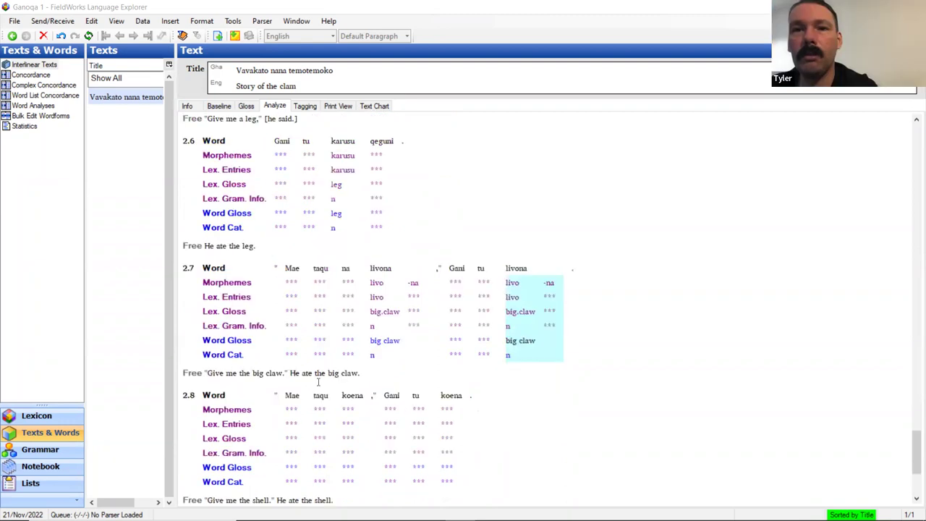
{"action": "scroll", "coordinate": [421, 396], "scroll_direction": "down", "scroll_amount": 2}
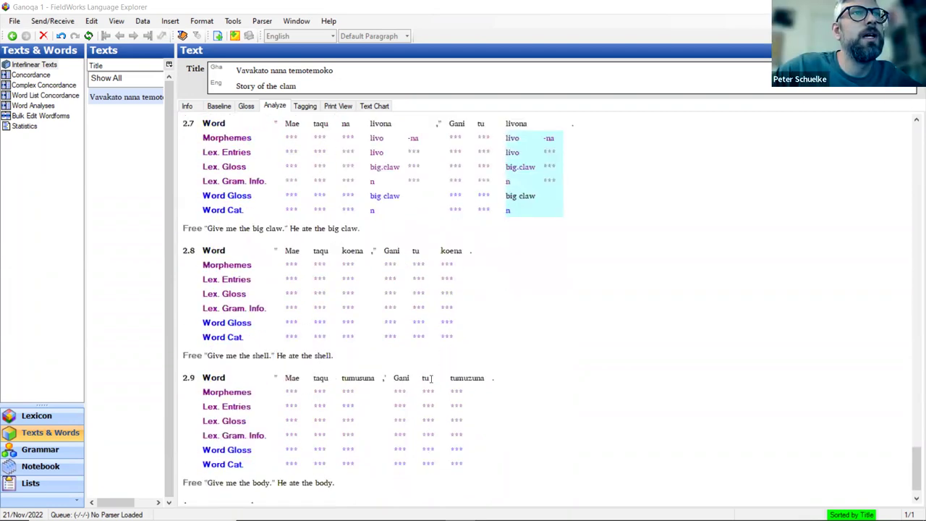
Open the word Gani in line 2.7 for analysis.
{"action": "scroll", "coordinate": [434, 378], "scroll_direction": "up", "scroll_amount": 1}
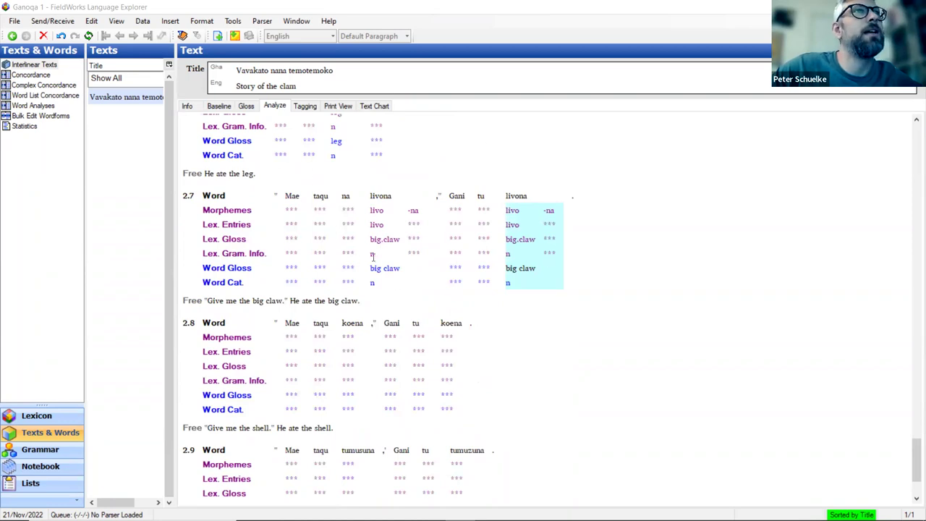
{"action": "scroll", "coordinate": [391, 261], "scroll_direction": "up", "scroll_amount": 1}
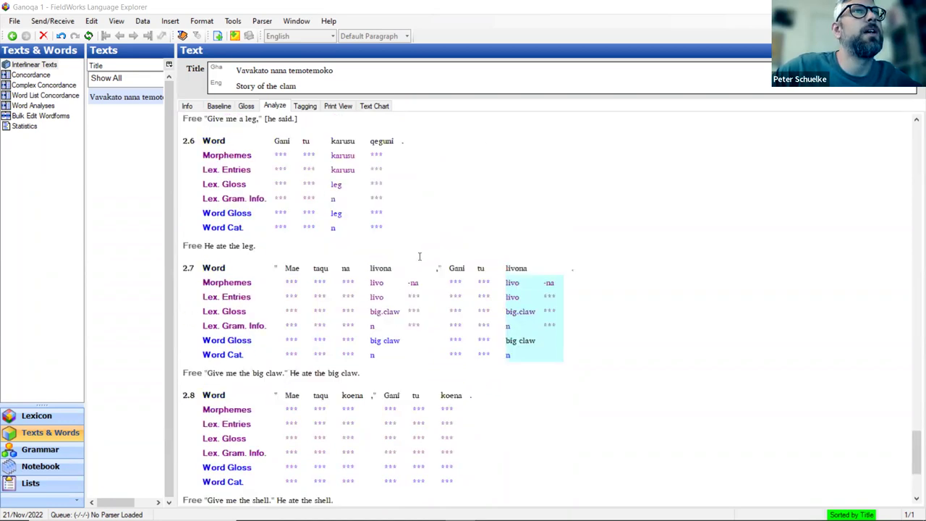
{"action": "scroll", "coordinate": [427, 255], "scroll_direction": "down", "scroll_amount": 2}
{"action": "scroll", "coordinate": [377, 291], "scroll_direction": "up", "scroll_amount": 2}
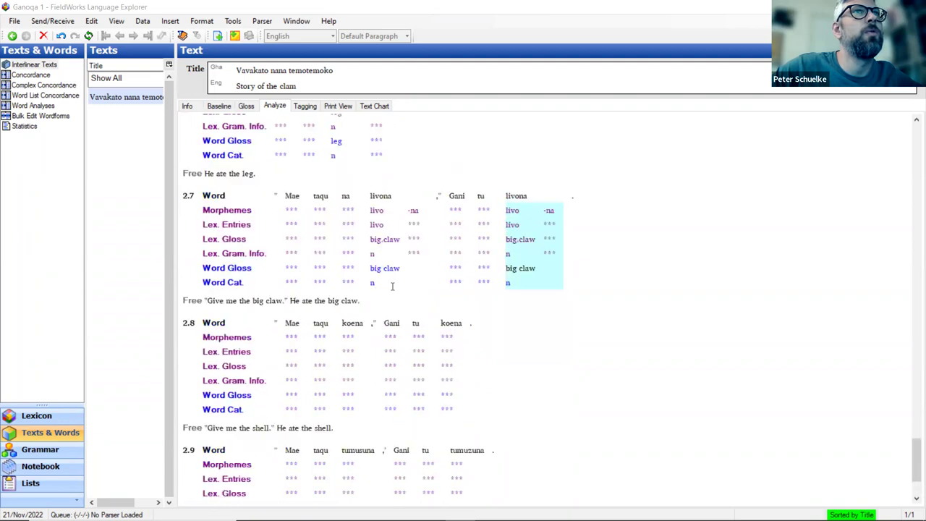
{"action": "left_click", "coordinate": [467, 283]}
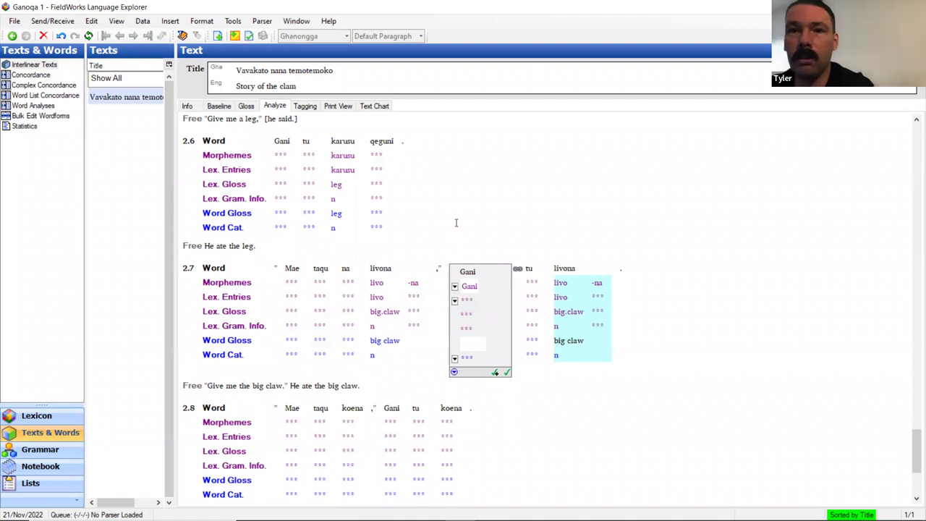
Examine the words, existing glosses and free translations of lines 1.1 to 2.7 for comparison with the word Gani.
{"action": "scroll", "coordinate": [448, 228], "scroll_direction": "up", "scroll_amount": 2}
{"action": "scroll", "coordinate": [447, 227], "scroll_direction": "up", "scroll_amount": 8}
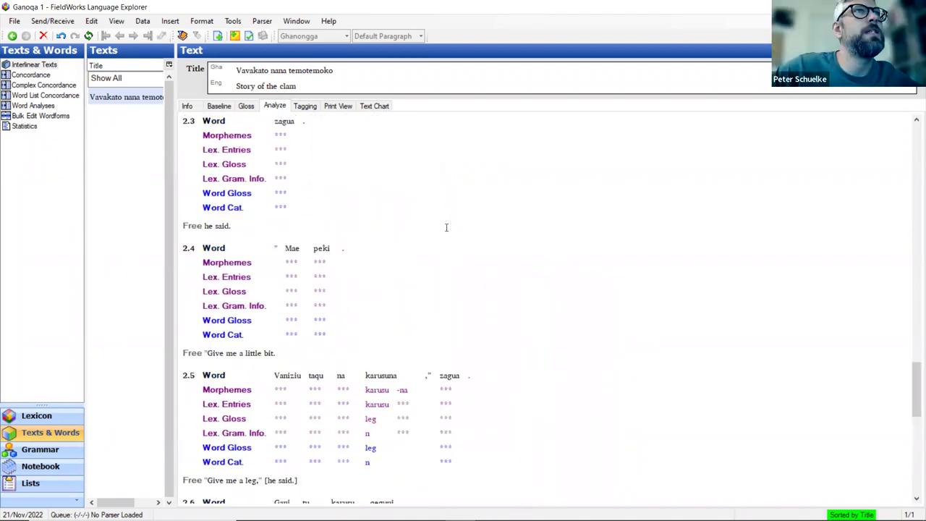
{"action": "scroll", "coordinate": [447, 228], "scroll_direction": "up", "scroll_amount": 10}
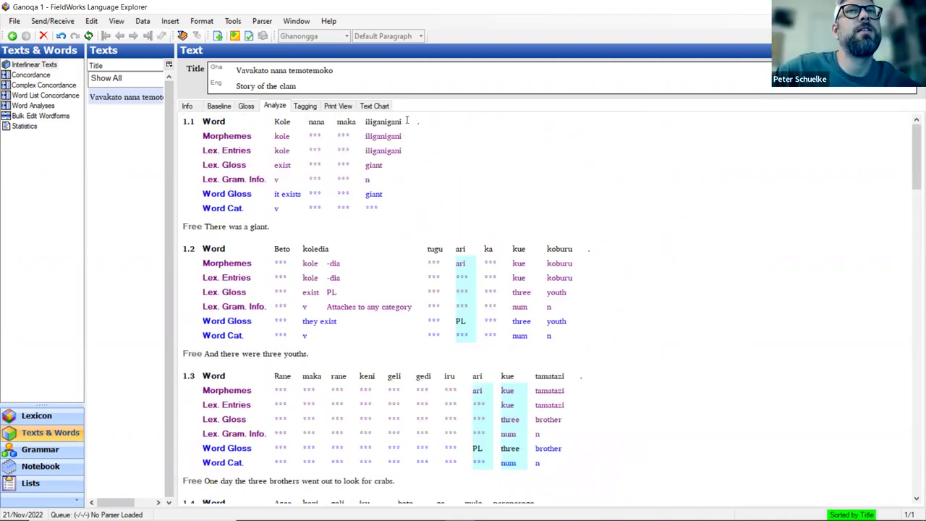
{"action": "scroll", "coordinate": [365, 148], "scroll_direction": "down", "scroll_amount": 4}
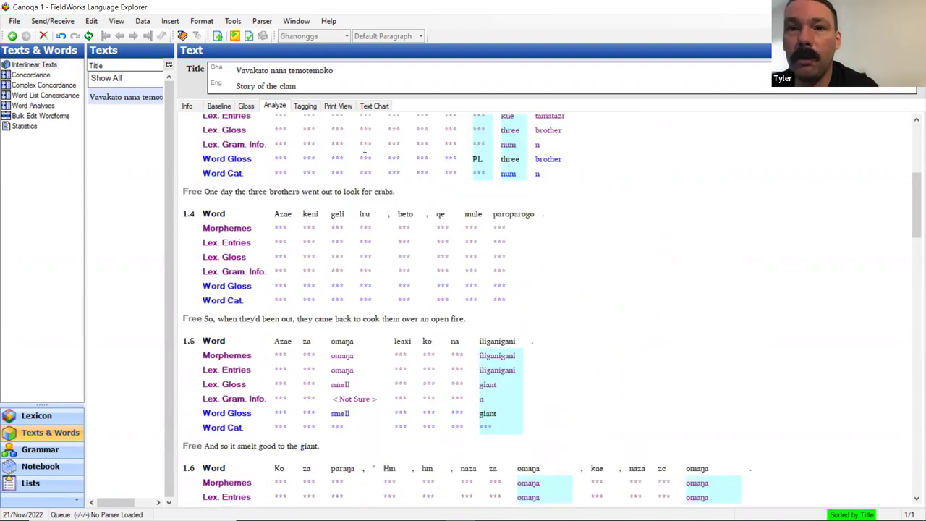
{"action": "scroll", "coordinate": [365, 149], "scroll_direction": "down", "scroll_amount": 6}
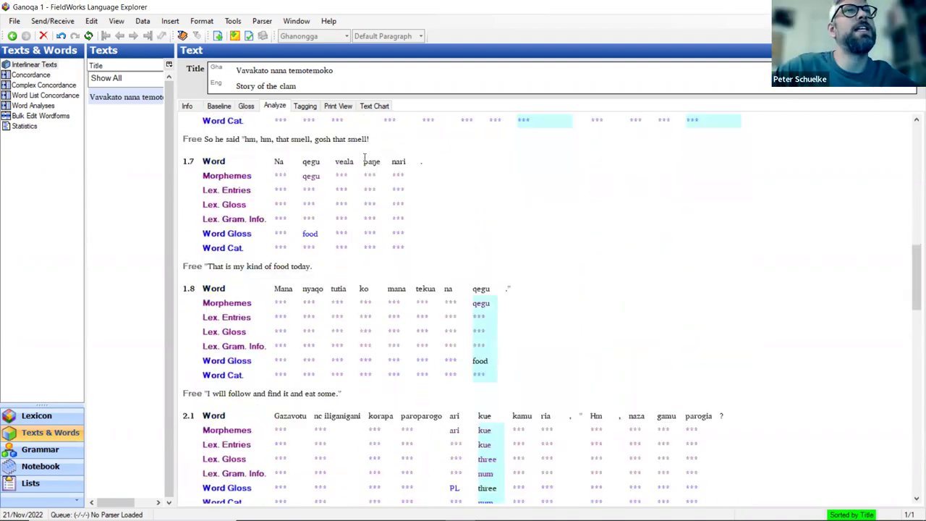
{"action": "scroll", "coordinate": [367, 181], "scroll_direction": "down", "scroll_amount": 4}
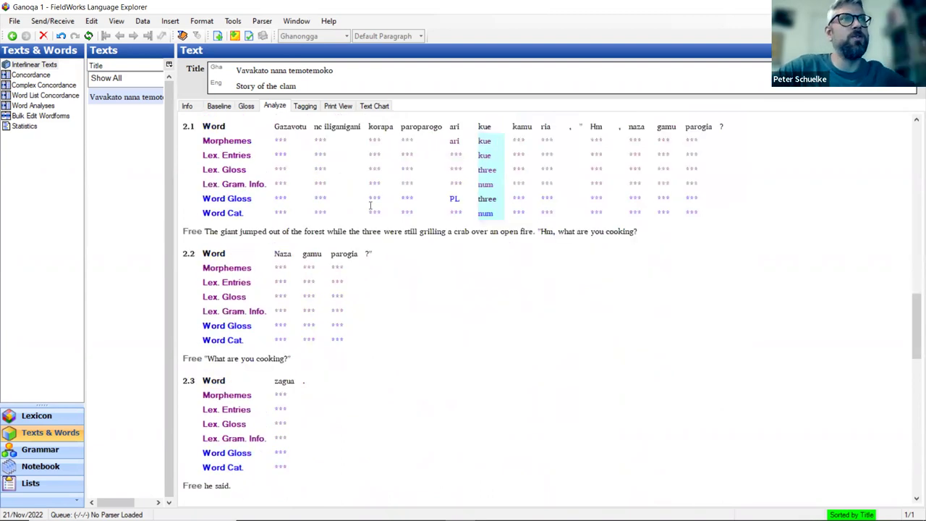
{"action": "scroll", "coordinate": [371, 206], "scroll_direction": "up", "scroll_amount": 7}
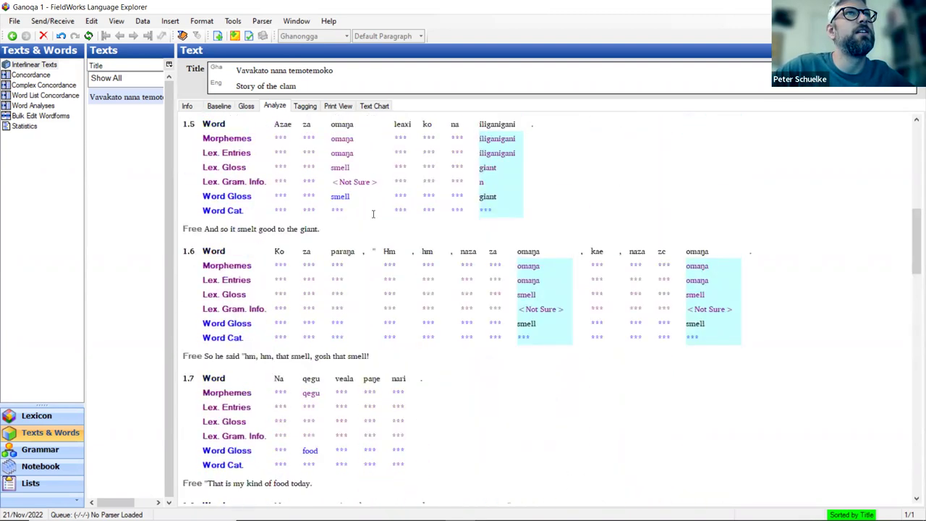
{"action": "scroll", "coordinate": [373, 214], "scroll_direction": "down", "scroll_amount": 5}
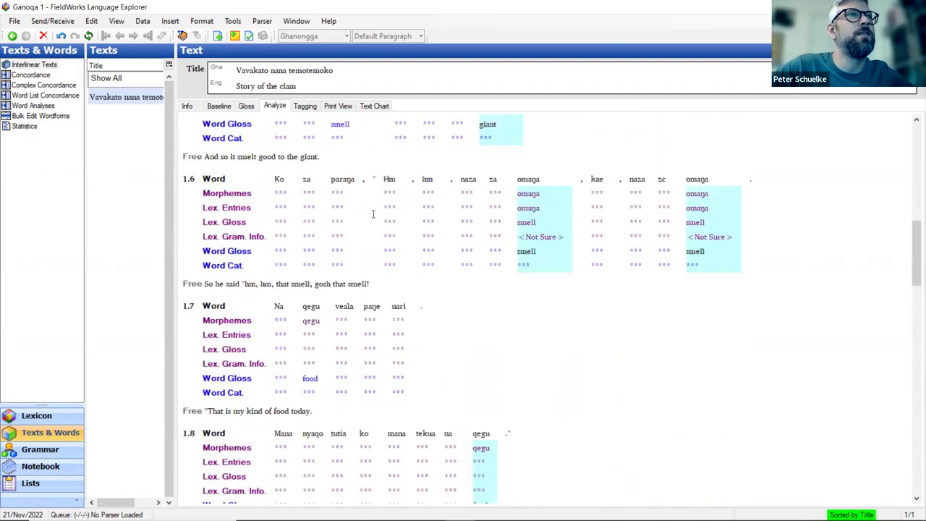
{"action": "scroll", "coordinate": [373, 214], "scroll_direction": "down", "scroll_amount": 8}
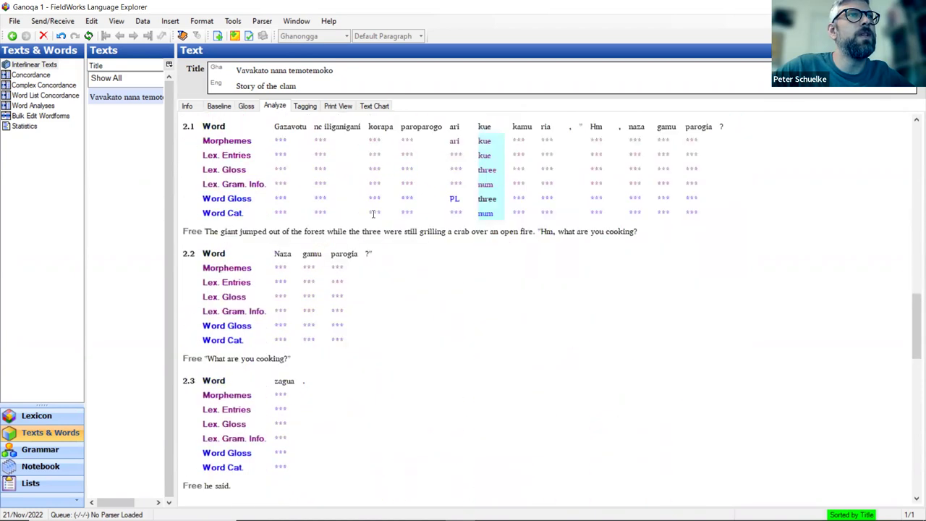
{"action": "scroll", "coordinate": [374, 214], "scroll_direction": "down", "scroll_amount": 3}
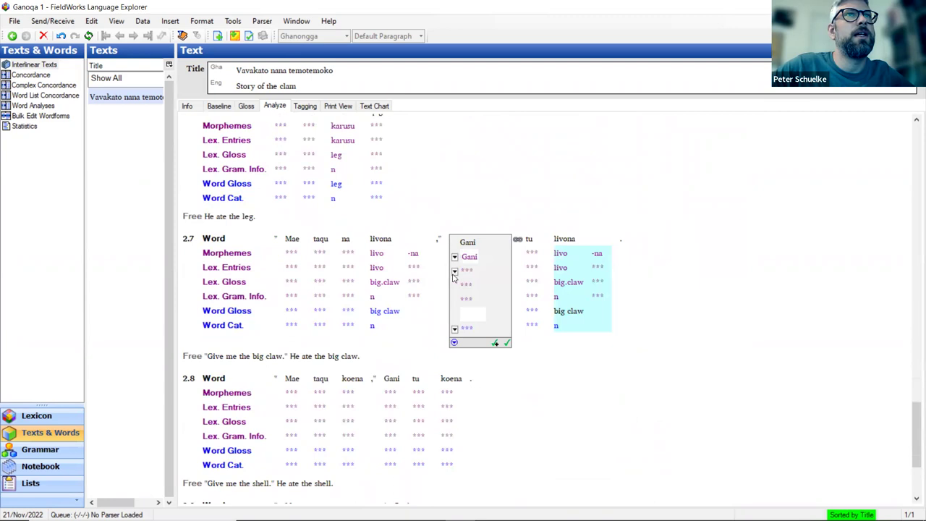
Create a lexicon entry for Gani as a stem glossed eat with the category Verb, and accept the word's analysis in line 2.7.
{"action": "left_click", "coordinate": [455, 272]}
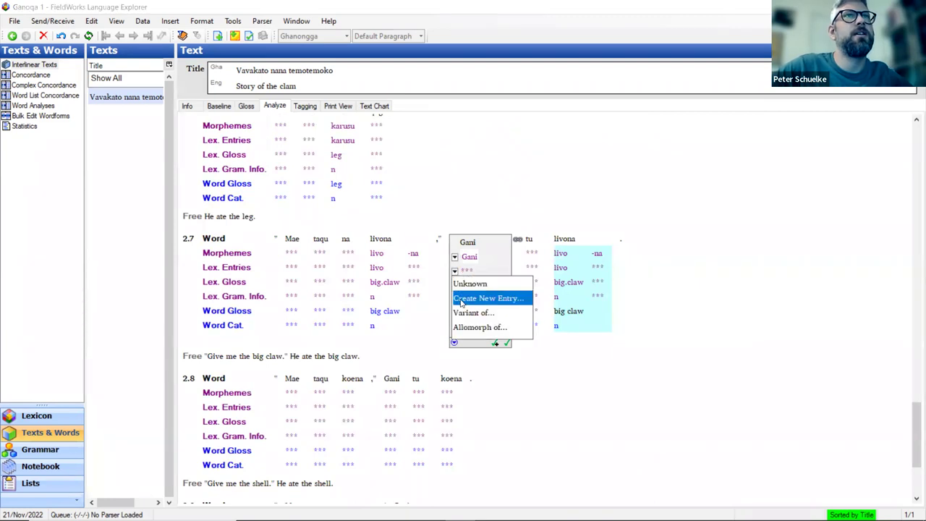
{"action": "left_click", "coordinate": [460, 302]}
{"action": "type", "text": "eat"}
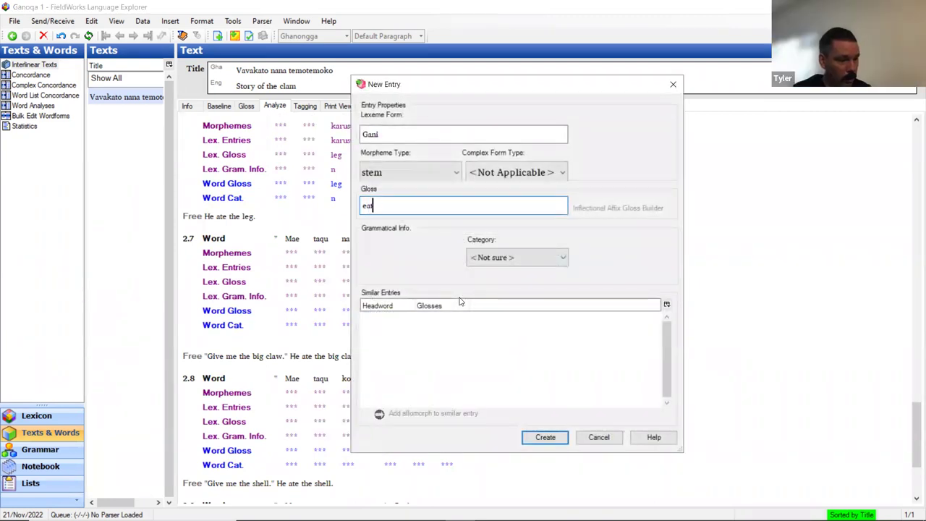
{"action": "left_click", "coordinate": [510, 262]}
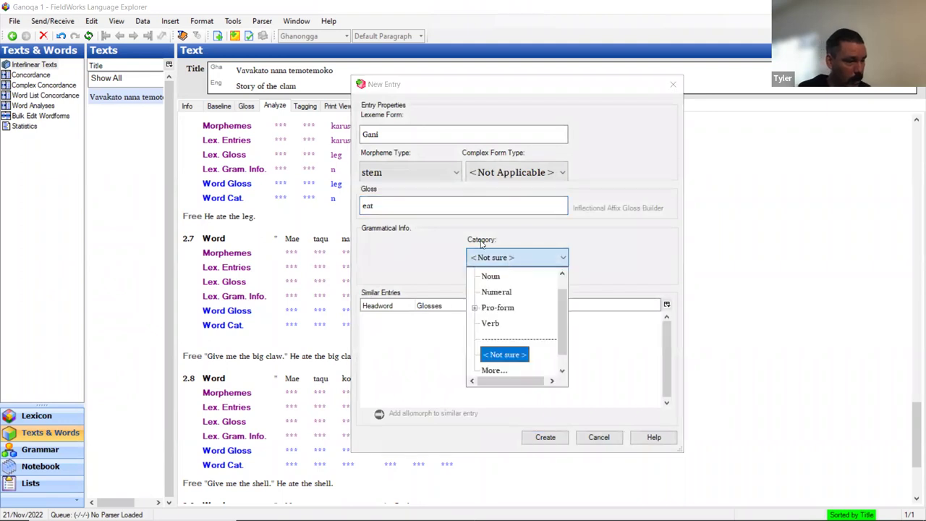
{"action": "left_click", "coordinate": [503, 323]}
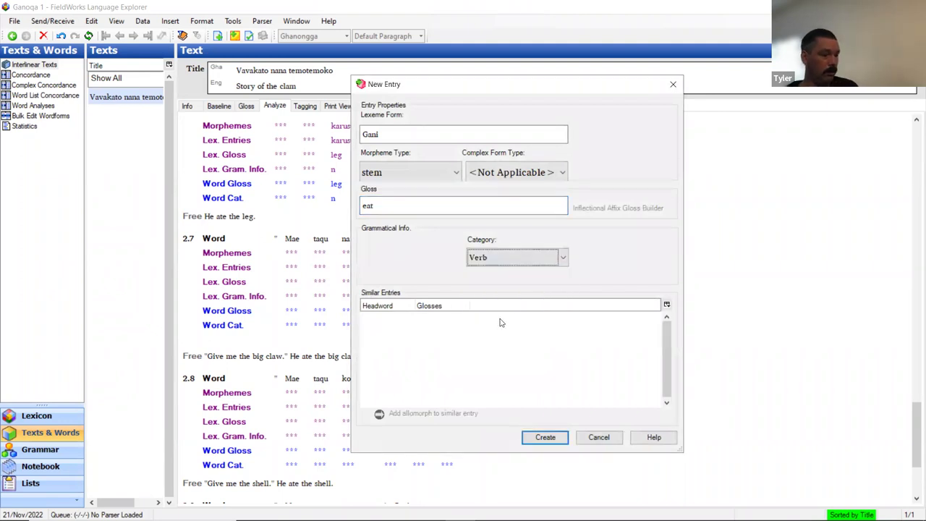
{"action": "left_click", "coordinate": [545, 437]}
{"action": "key", "text": "Return"}
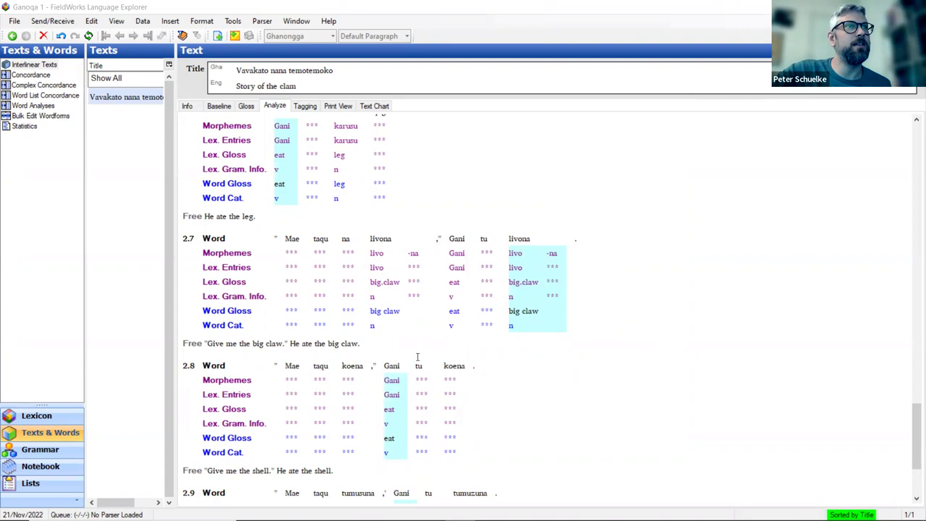
{"action": "scroll", "coordinate": [370, 354], "scroll_direction": "down", "scroll_amount": 3}
{"action": "scroll", "coordinate": [370, 355], "scroll_direction": "up", "scroll_amount": 5}
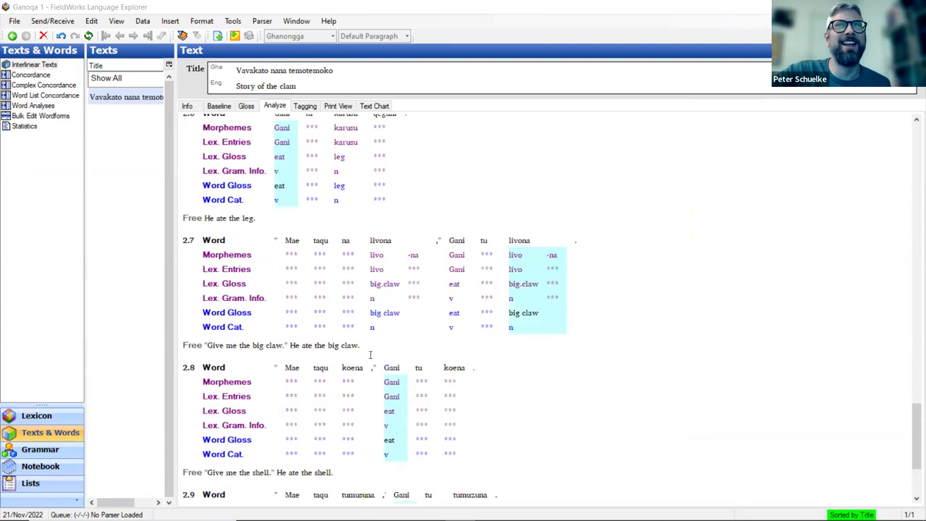
{"action": "scroll", "coordinate": [370, 354], "scroll_direction": "down", "scroll_amount": 2}
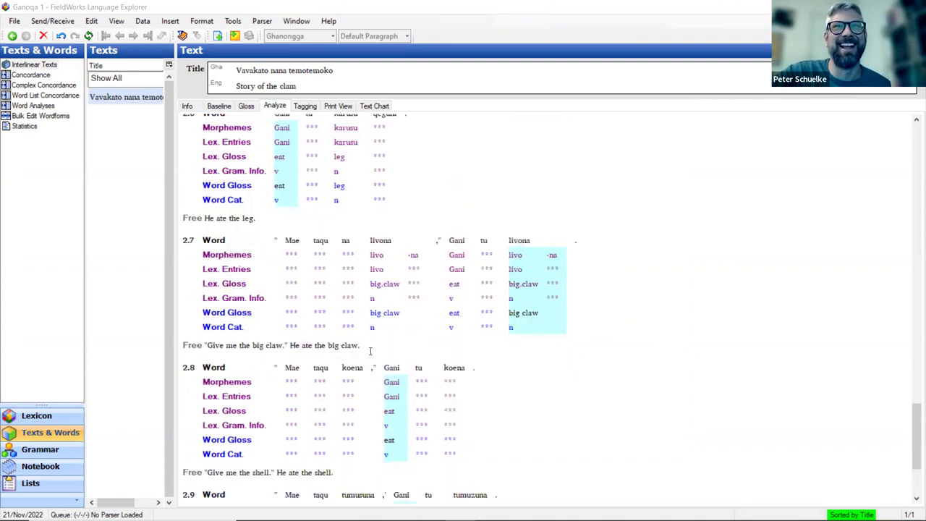